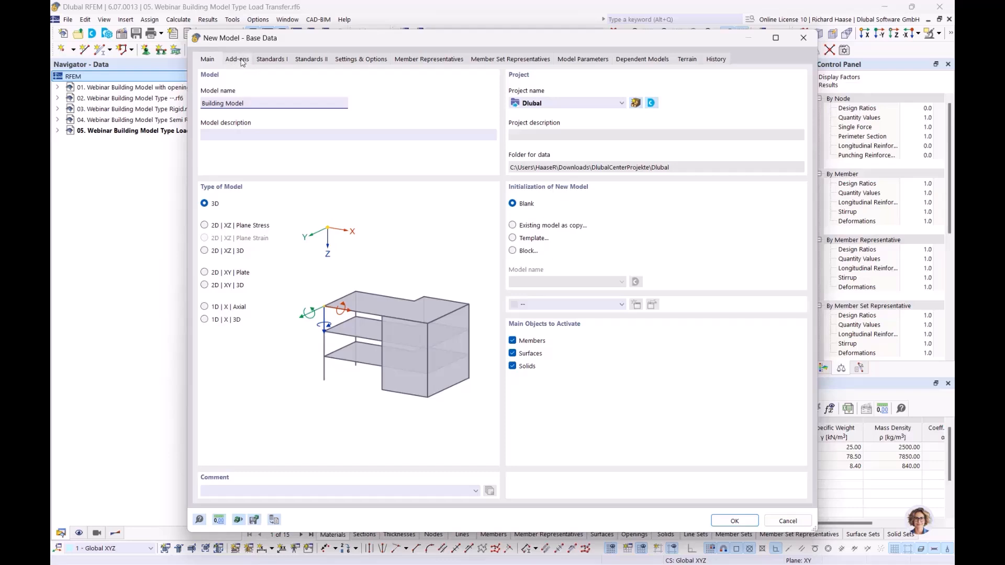
# Step: Tick the Building Model and Concrete Design add-ons for the new model
pyautogui.click(240, 60)
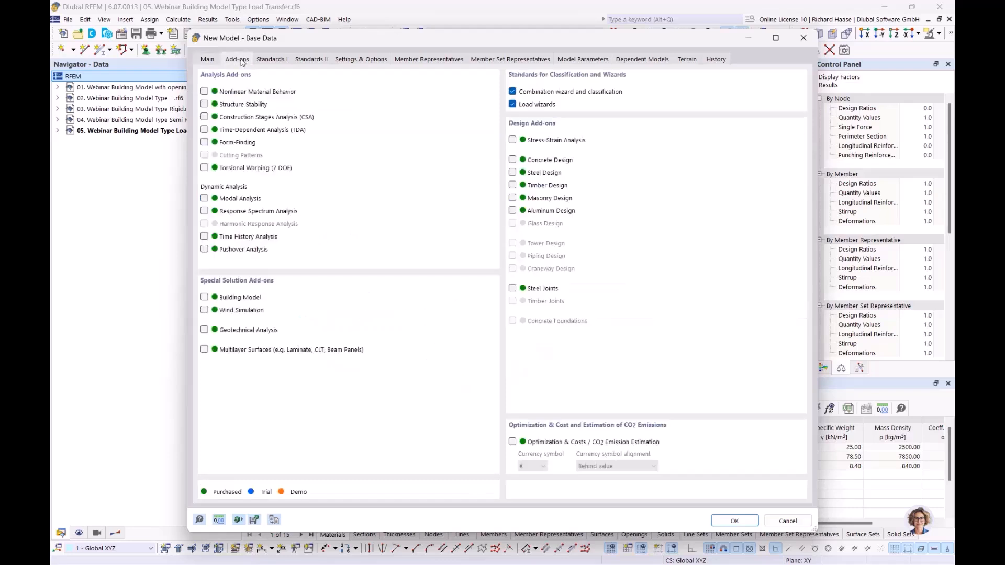
pyautogui.click(205, 298)
pyautogui.click(512, 160)
# Step: Set national annexes DIN 2012-08 for EN 1990, DIN 2019-04 for EN 1991, DIN 2015-12 for concrete design
pyautogui.click(278, 58)
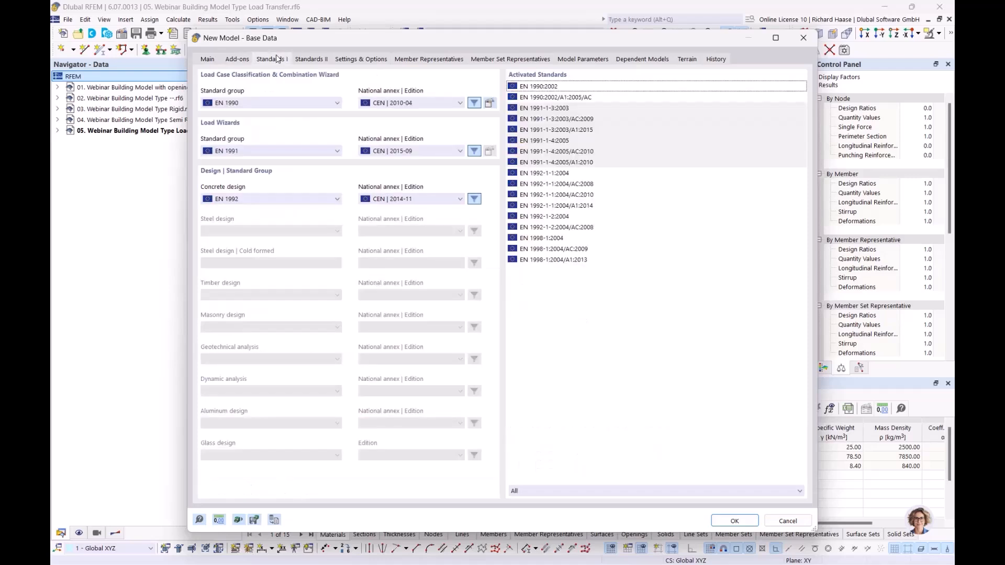
pyautogui.click(390, 103)
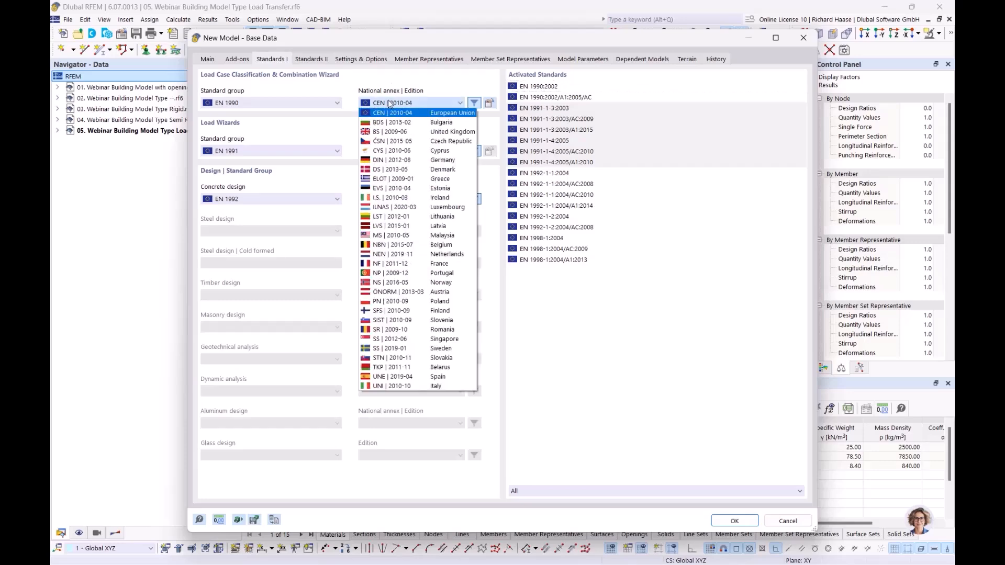
pyautogui.click(383, 160)
pyautogui.click(399, 152)
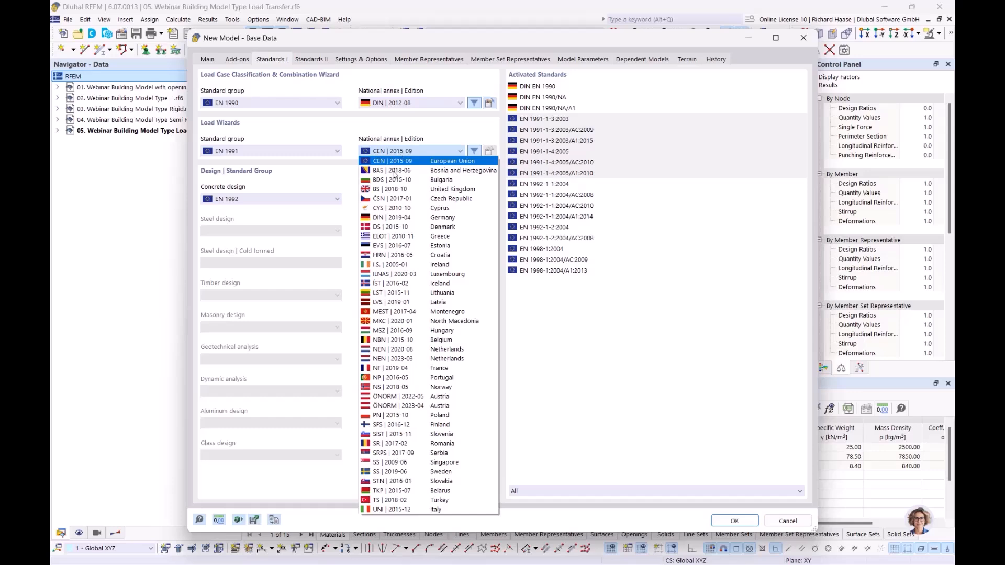
pyautogui.click(393, 217)
pyautogui.click(406, 200)
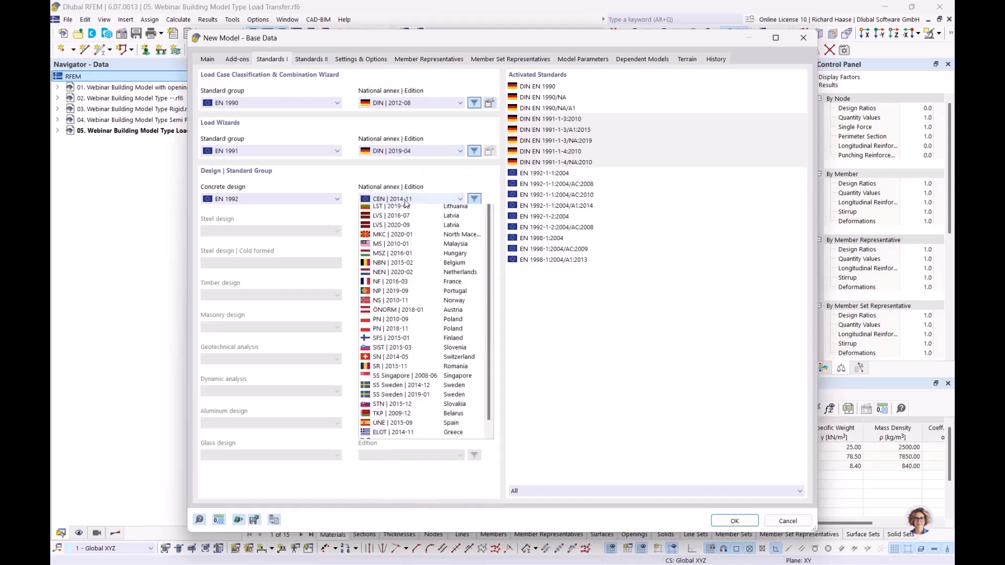
pyautogui.click(399, 256)
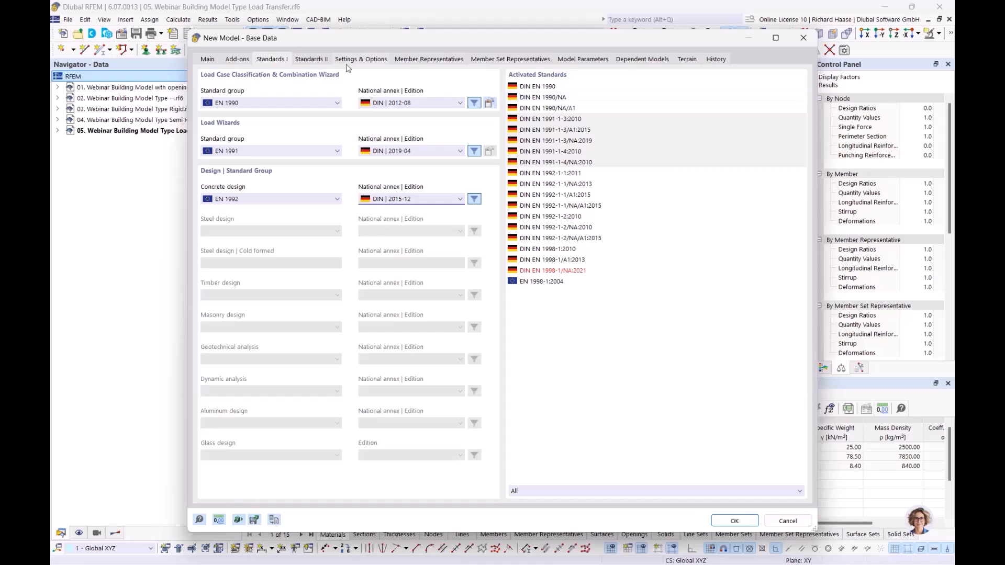
# Step: Review the add-on selection and general settings, then return to the model name page
pyautogui.click(233, 59)
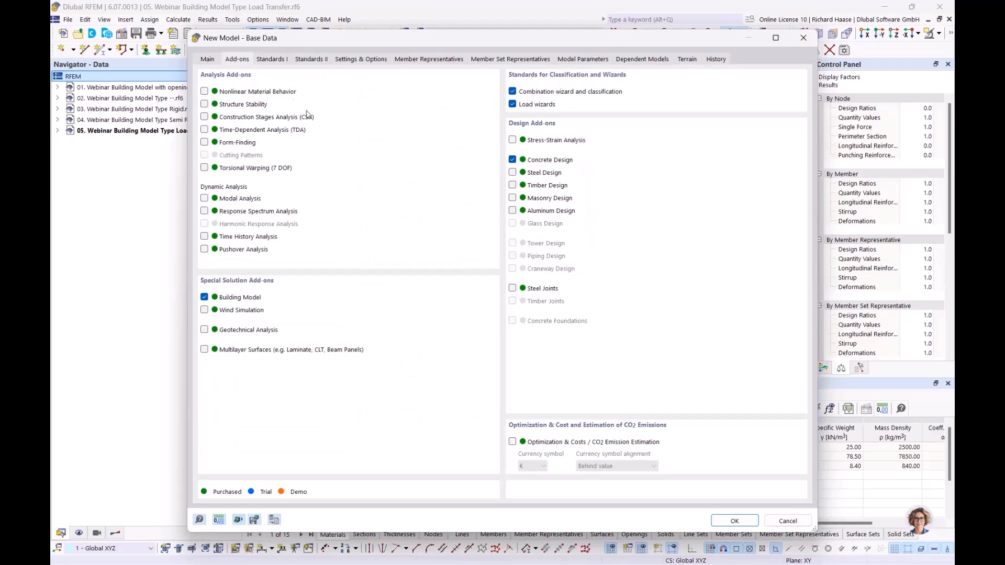
pyautogui.click(360, 59)
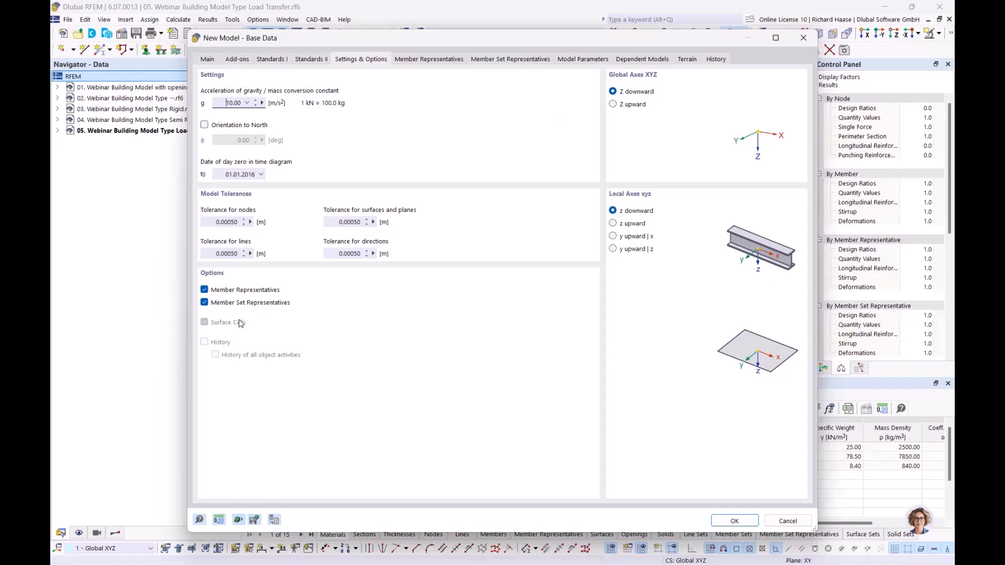
pyautogui.click(215, 59)
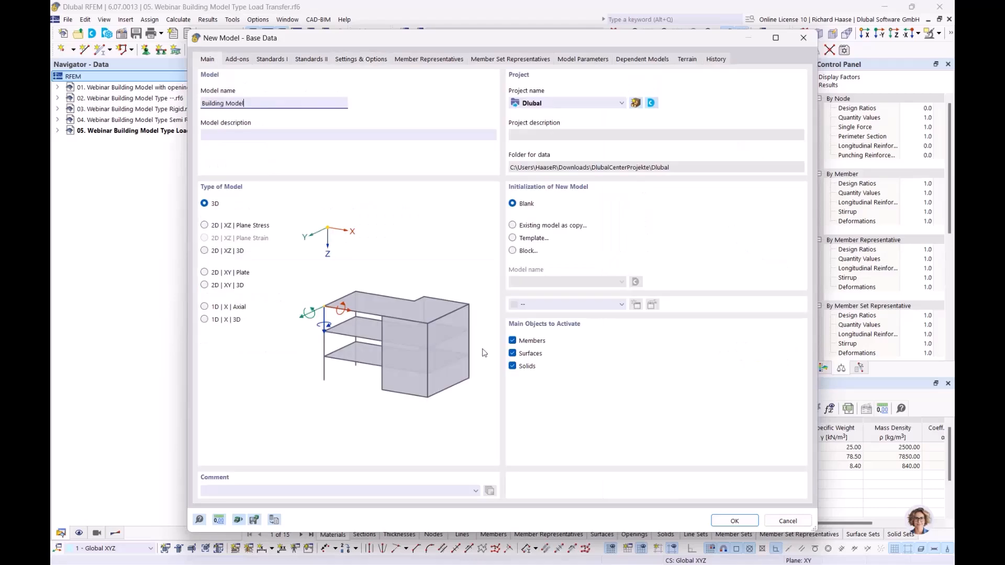
# Step: Create the Building Model and delete all of its default basic objects
pyautogui.click(725, 519)
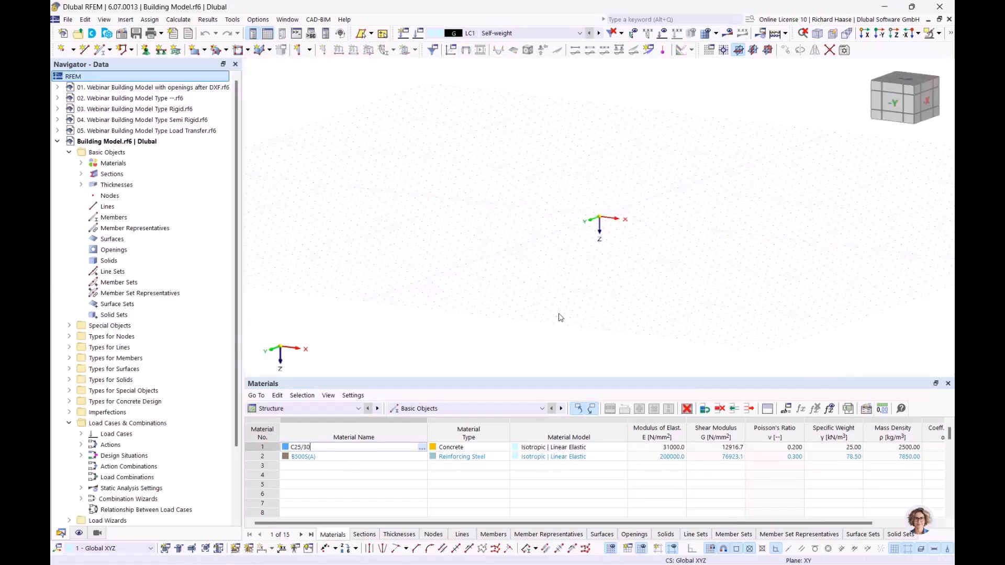
pyautogui.rightClick(127, 156)
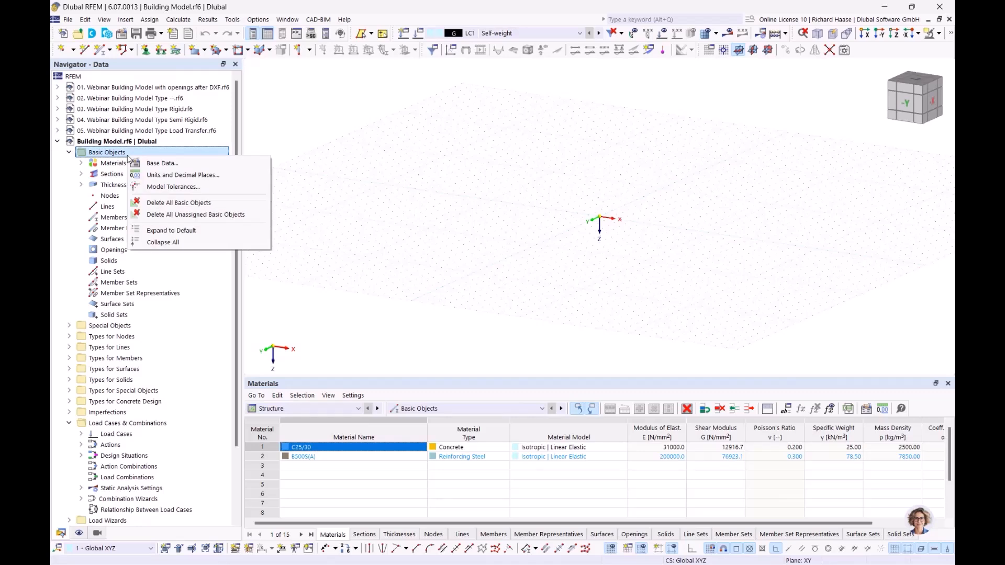
pyautogui.click(172, 203)
pyautogui.click(553, 339)
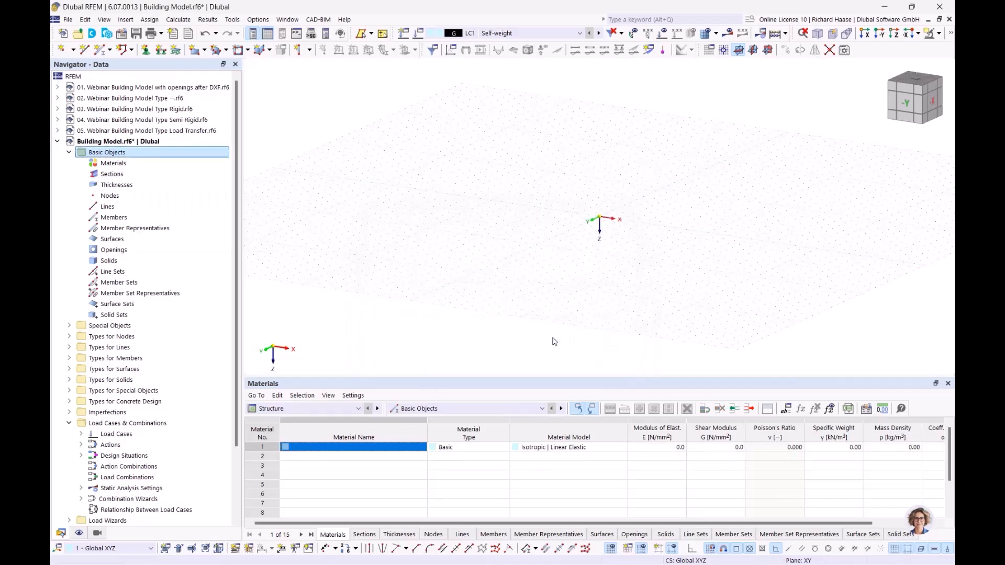
# Step: Add C25/30 and B500S(A) to DIN EN 1992-1-1 as materials 1 and 2
pyautogui.click(149, 164)
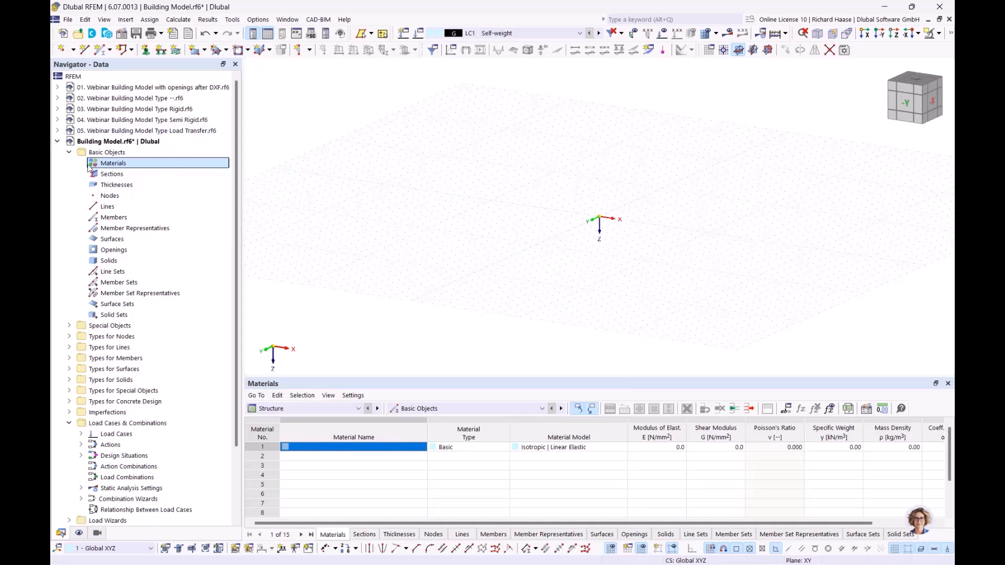
pyautogui.rightClick(112, 165)
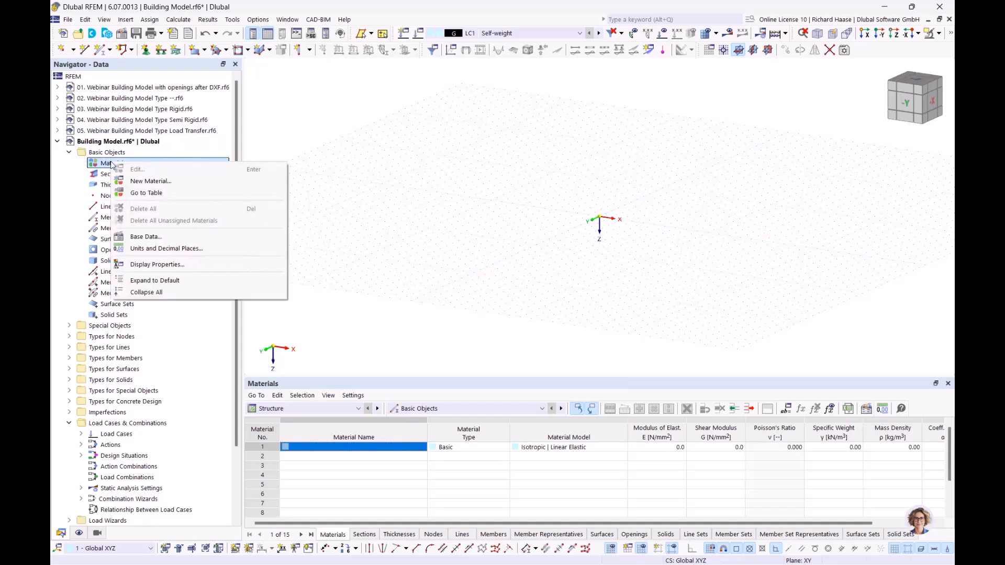
pyautogui.click(143, 185)
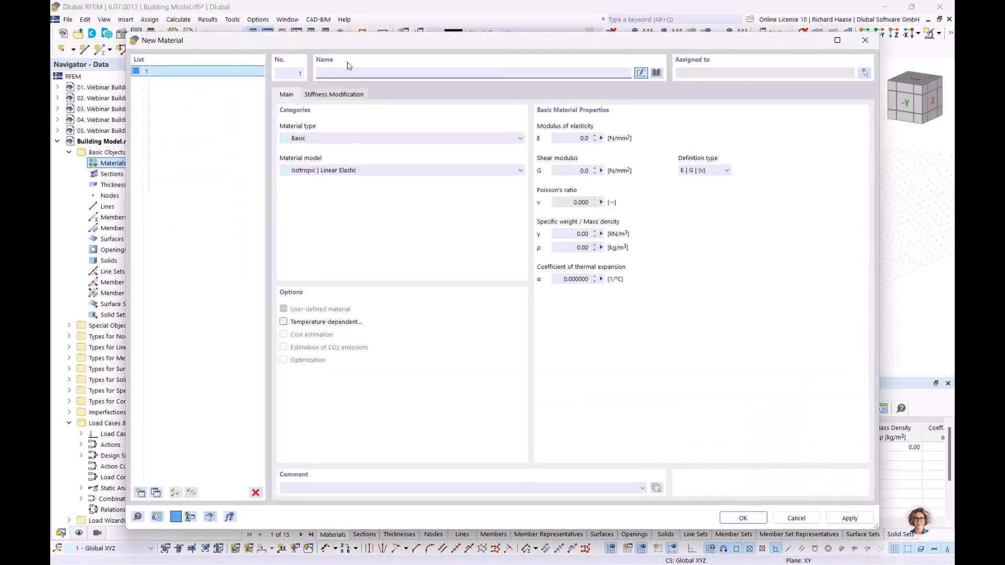
pyautogui.write('c')
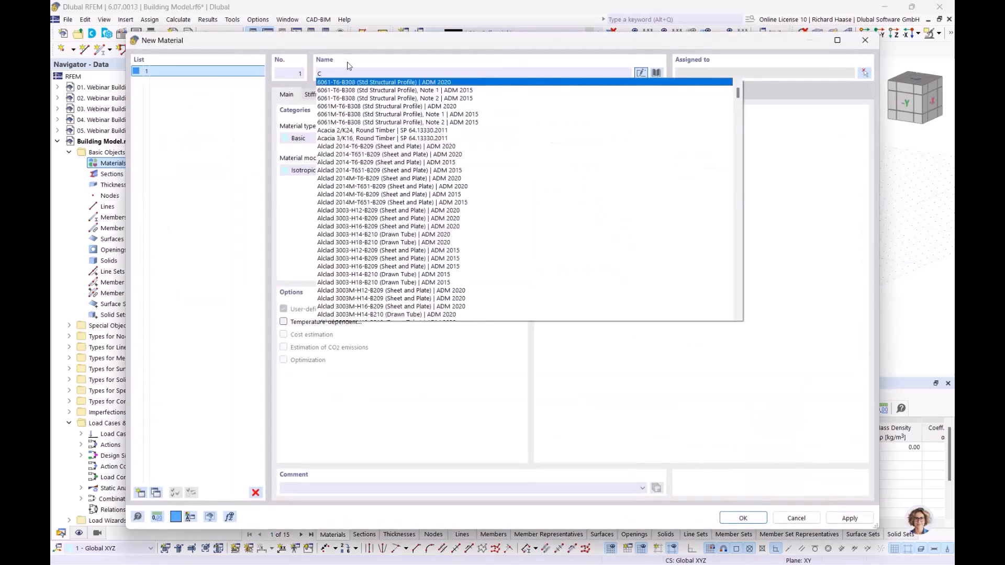
pyautogui.write('250')
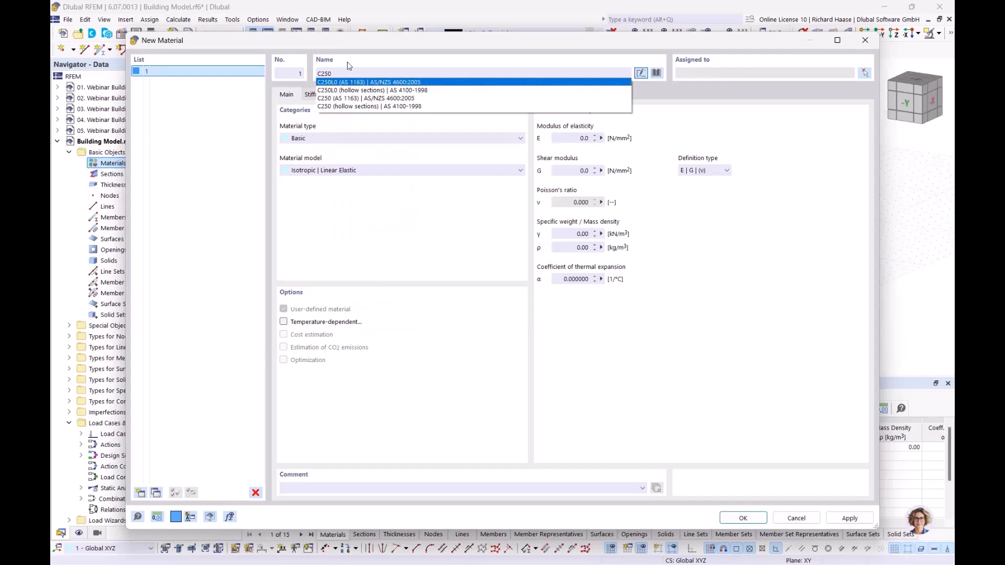
pyautogui.press('BackSpace')
pyautogui.write('/')
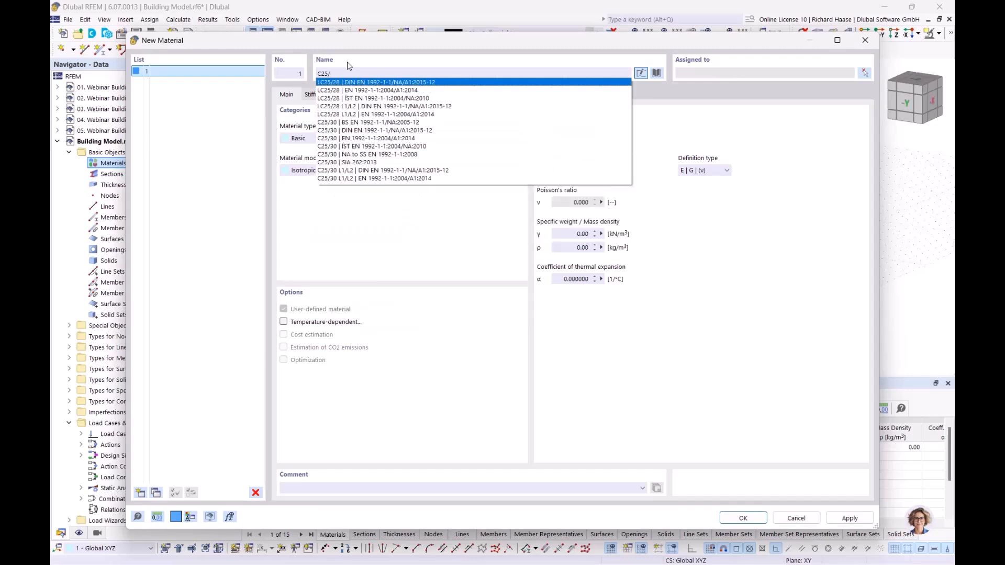
pyautogui.write('30')
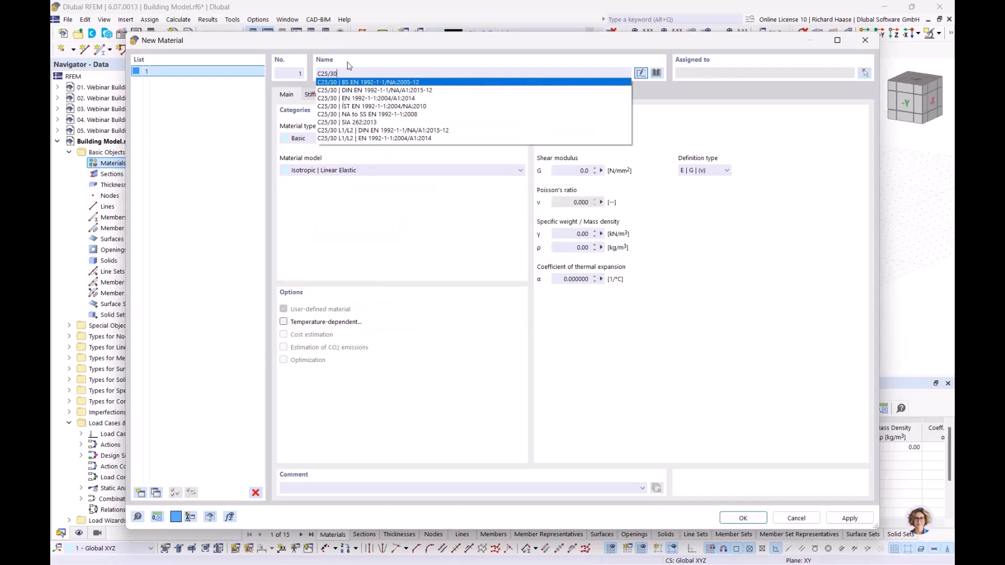
pyautogui.click(353, 91)
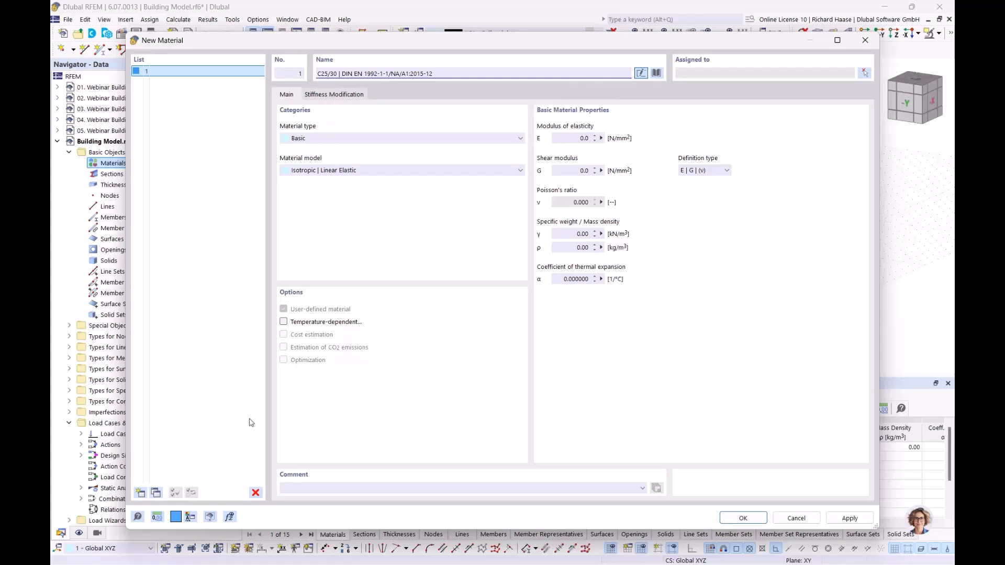
pyautogui.click(140, 492)
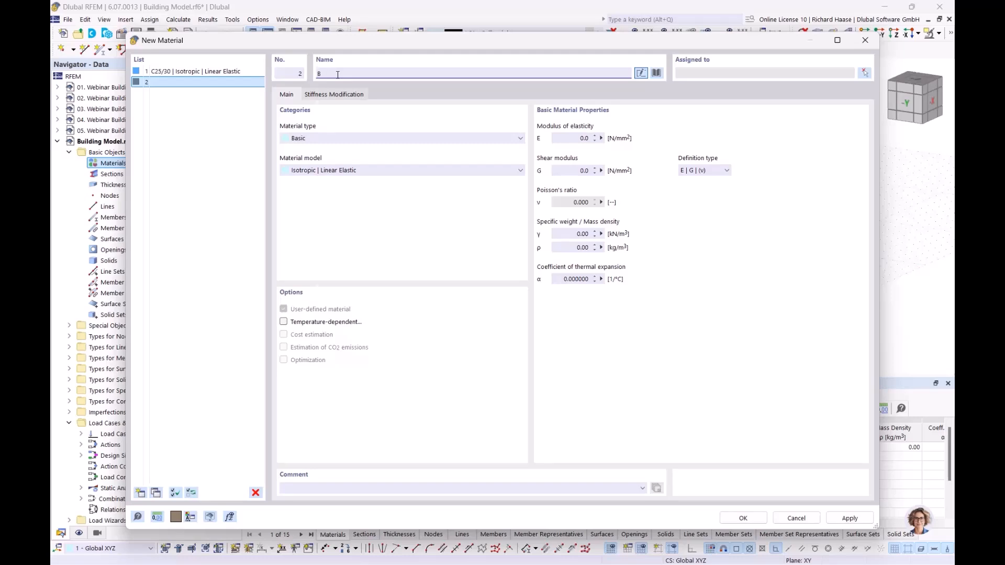
pyautogui.write('B500')
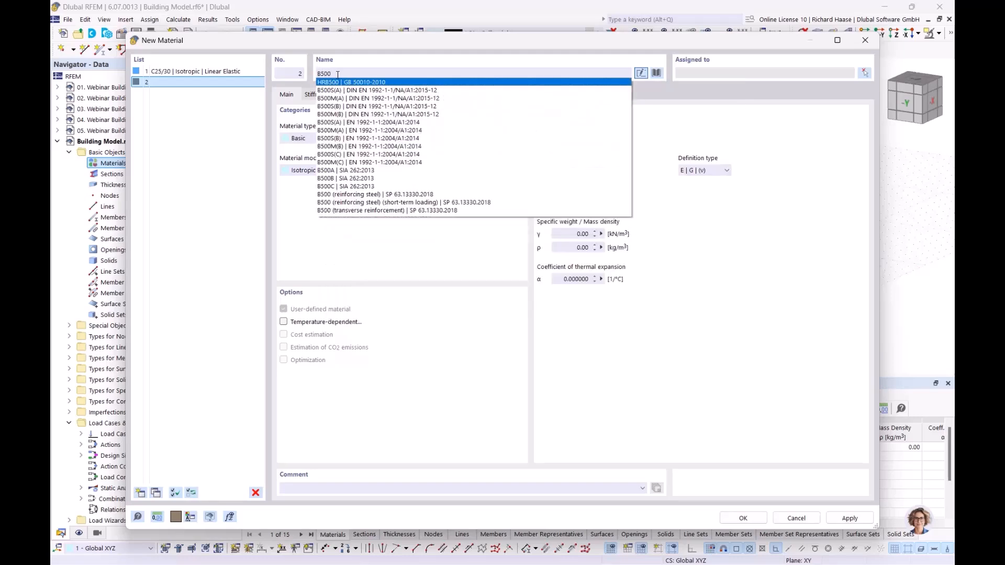
pyautogui.write('S')
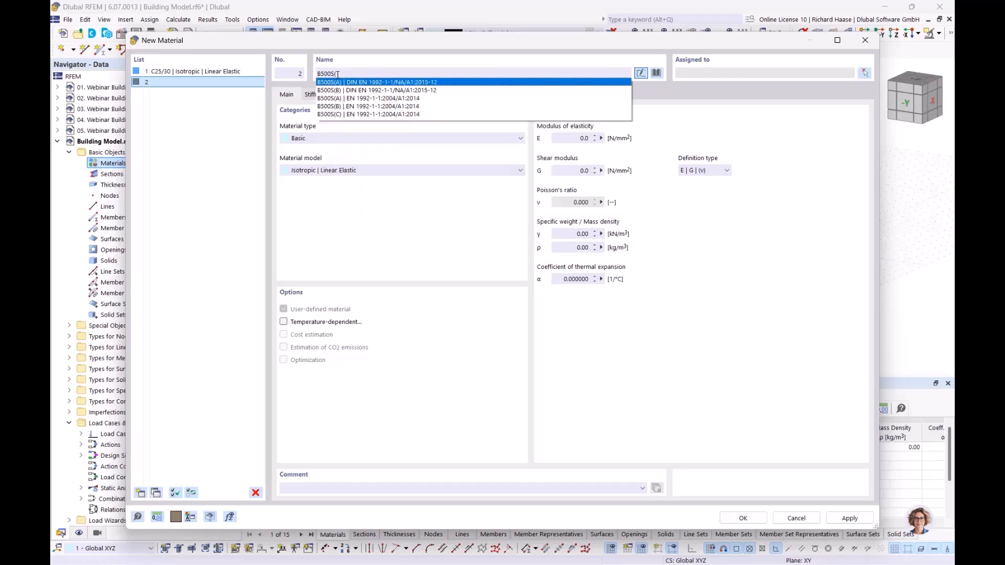
pyautogui.write('(A')
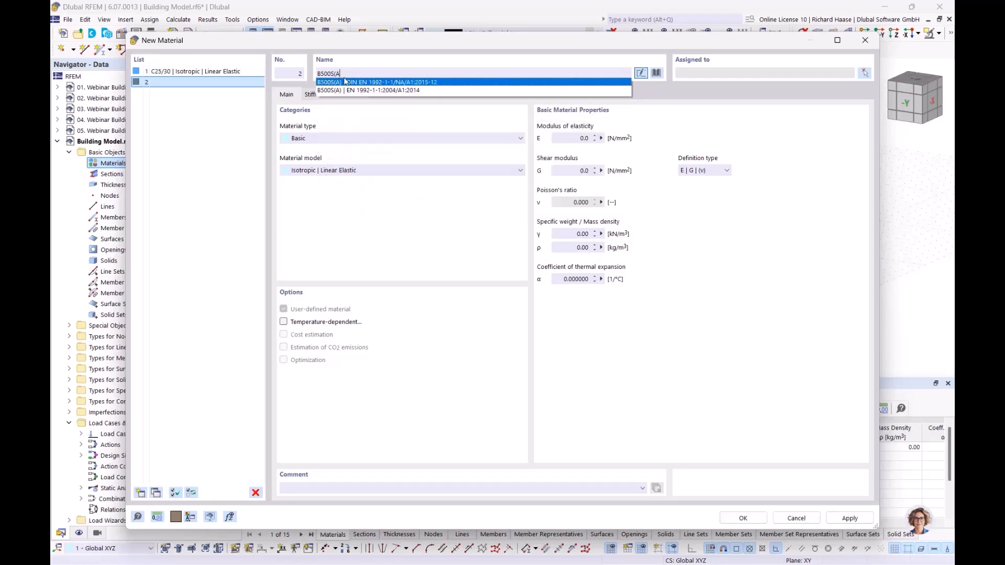
pyautogui.click(354, 84)
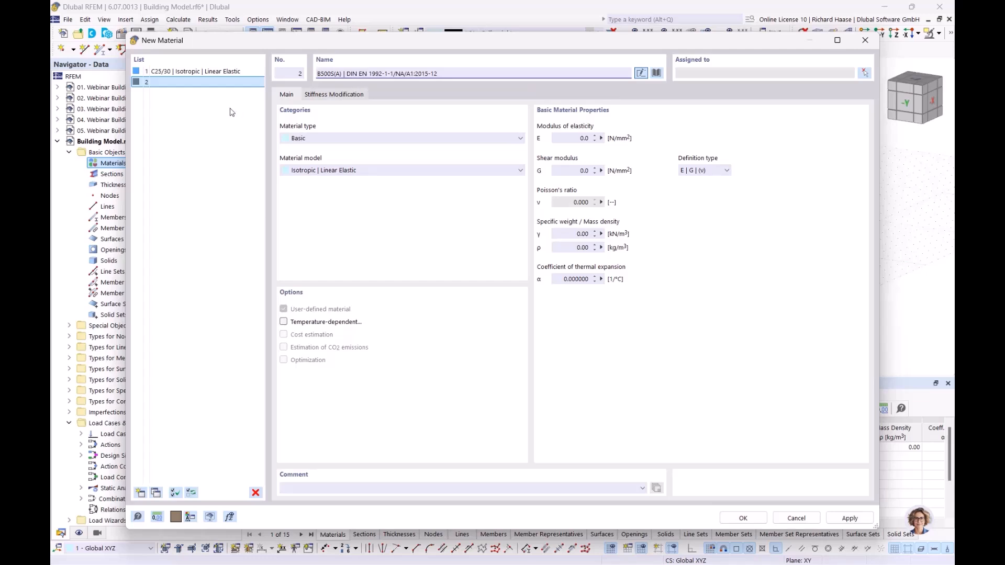
# Step: Add Porotherm 20-50 Plan masonry as material 3 and confirm the three materials
pyautogui.click(140, 492)
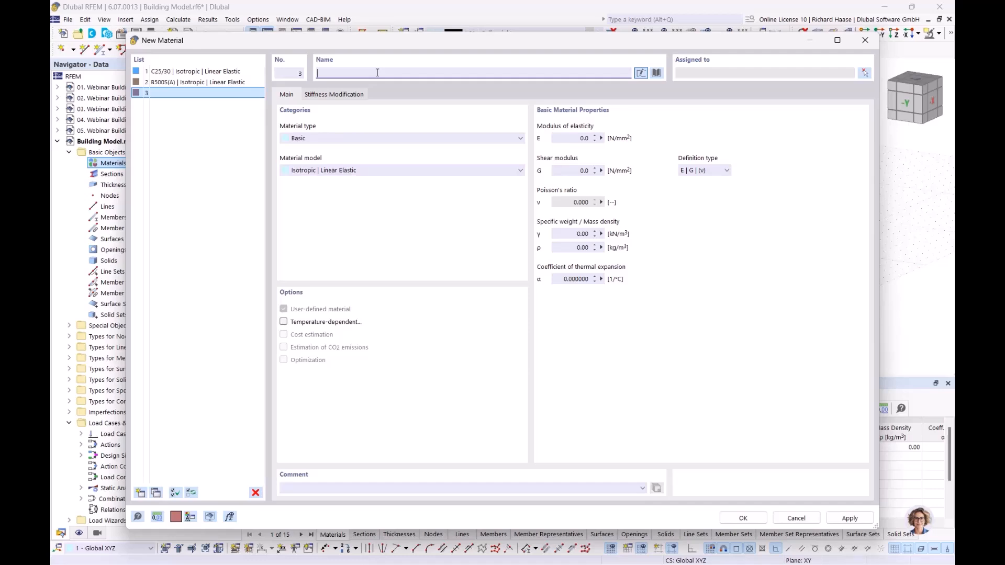
pyautogui.write('pro')
pyautogui.press('BackSpace')
pyautogui.press('BackSpace')
pyautogui.write('o')
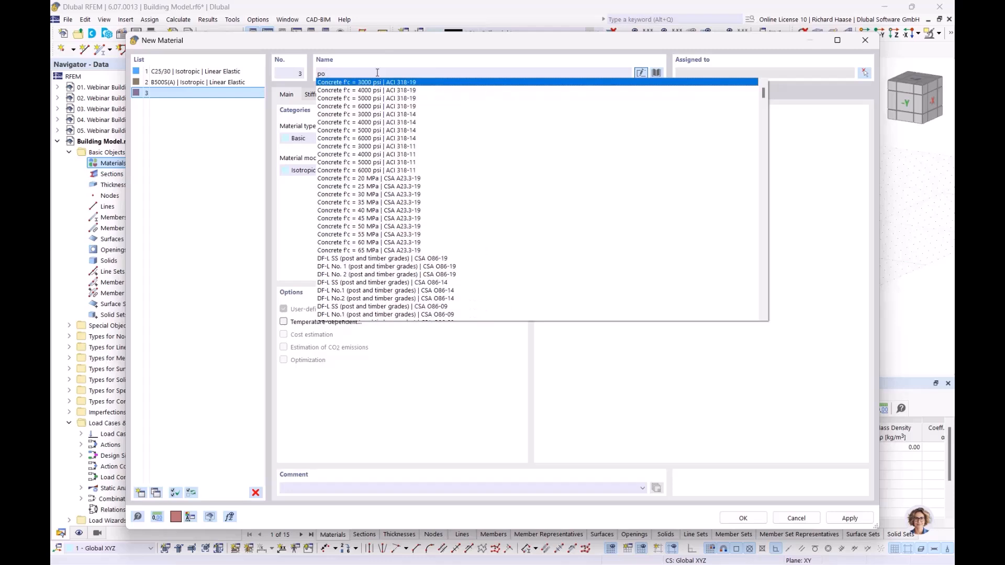
pyautogui.write('rothem')
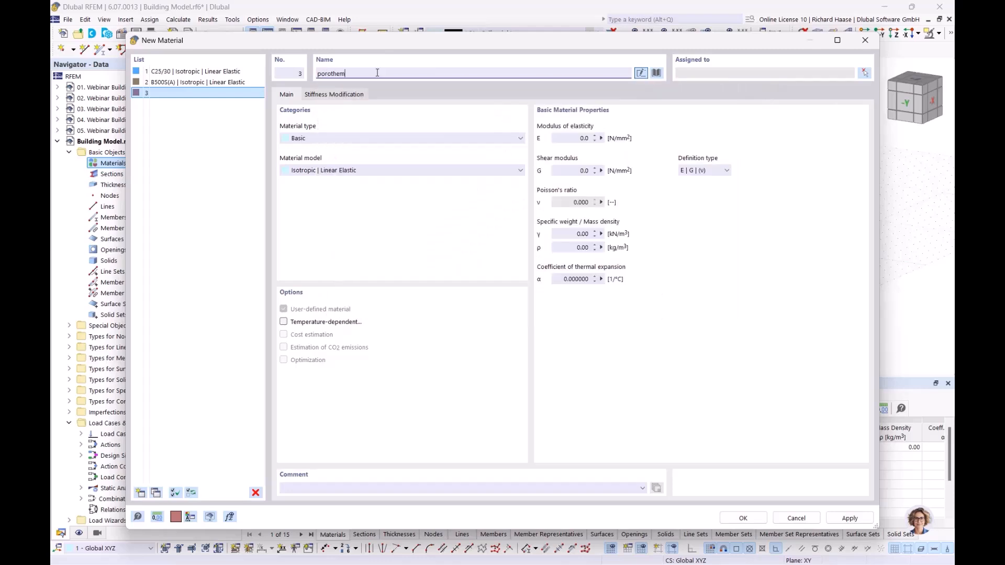
pyautogui.press('BackSpace')
pyautogui.write('rm')
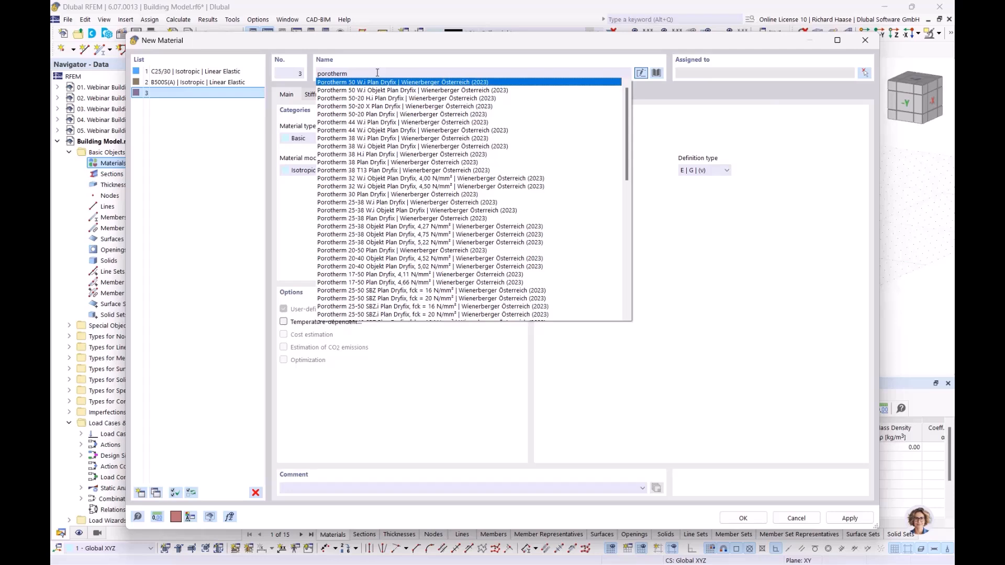
pyautogui.write(' 20-50')
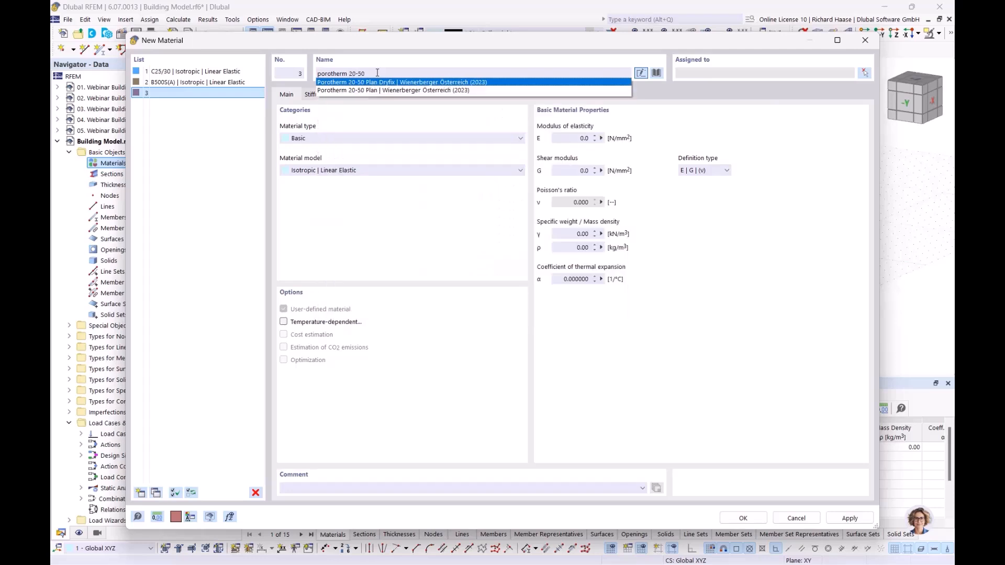
pyautogui.click(399, 90)
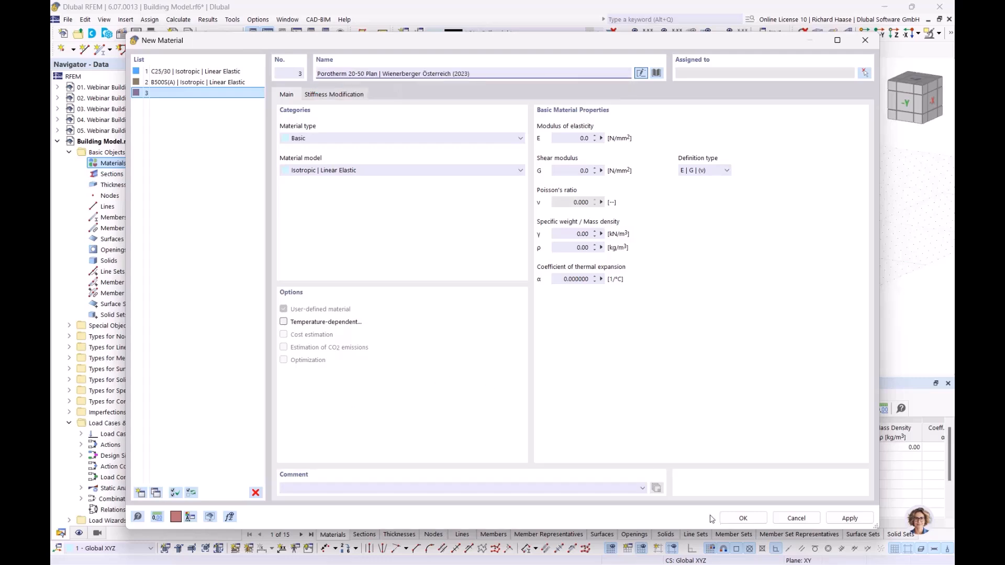
pyautogui.click(742, 518)
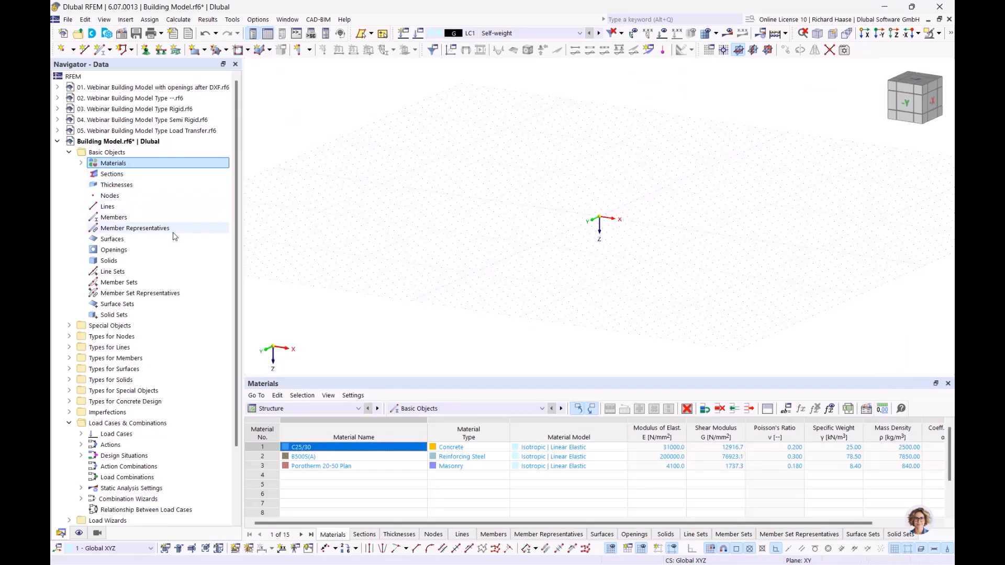
# Step: Create a new background layer under Guide Objects
pyautogui.scroll(-3, 174, 236)
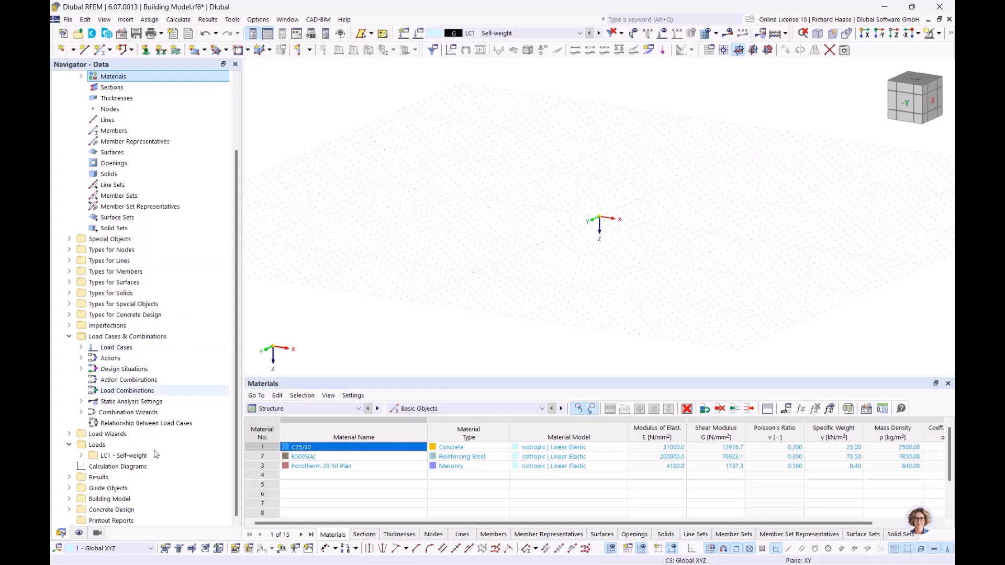
pyautogui.click(68, 488)
pyautogui.scroll(-1, 151, 488)
pyautogui.click(125, 488)
pyautogui.rightClick(126, 488)
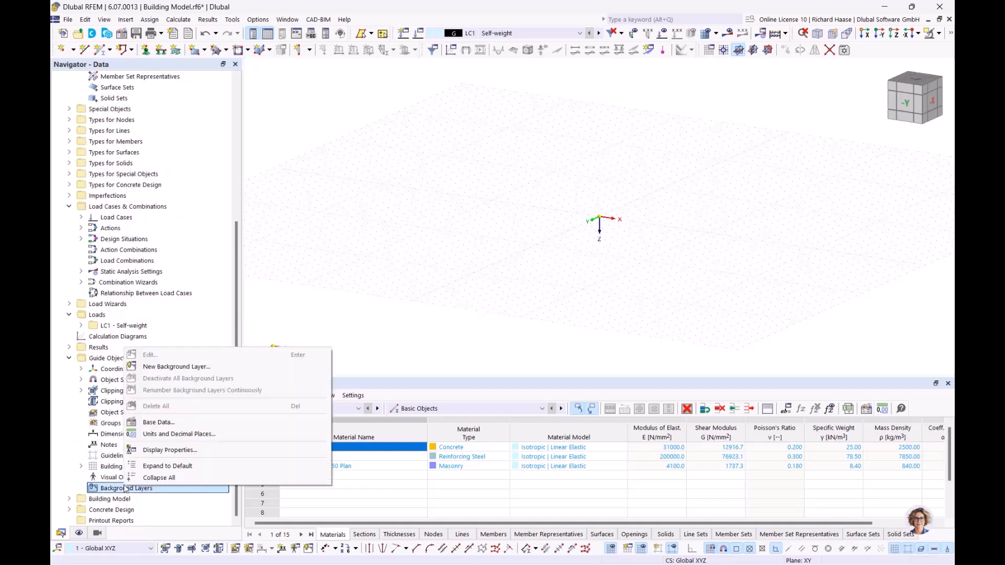
pyautogui.click(181, 368)
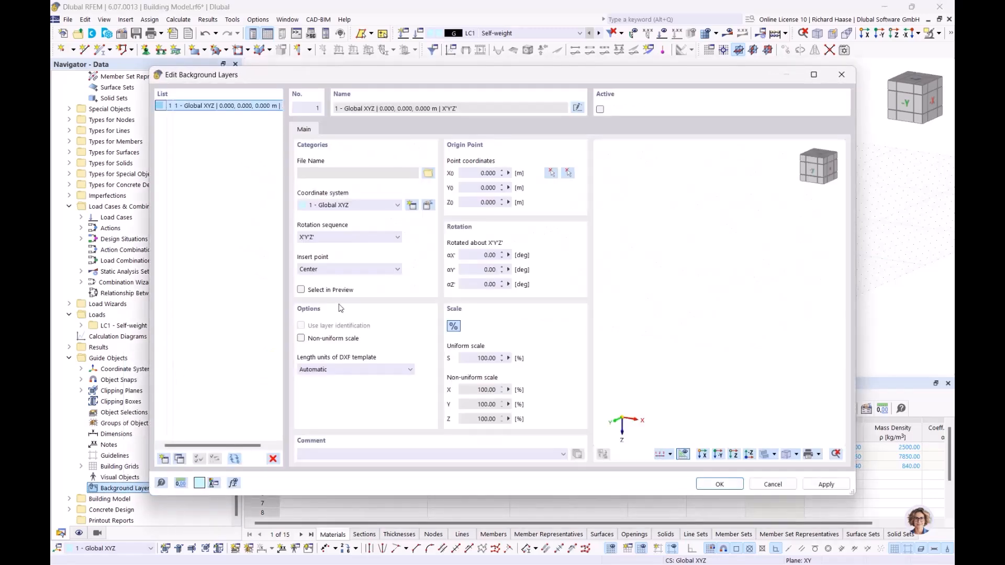
# Step: Load Webinar Gebäudemodell.dxf into the layer with DXF length units set to metres
pyautogui.click(428, 174)
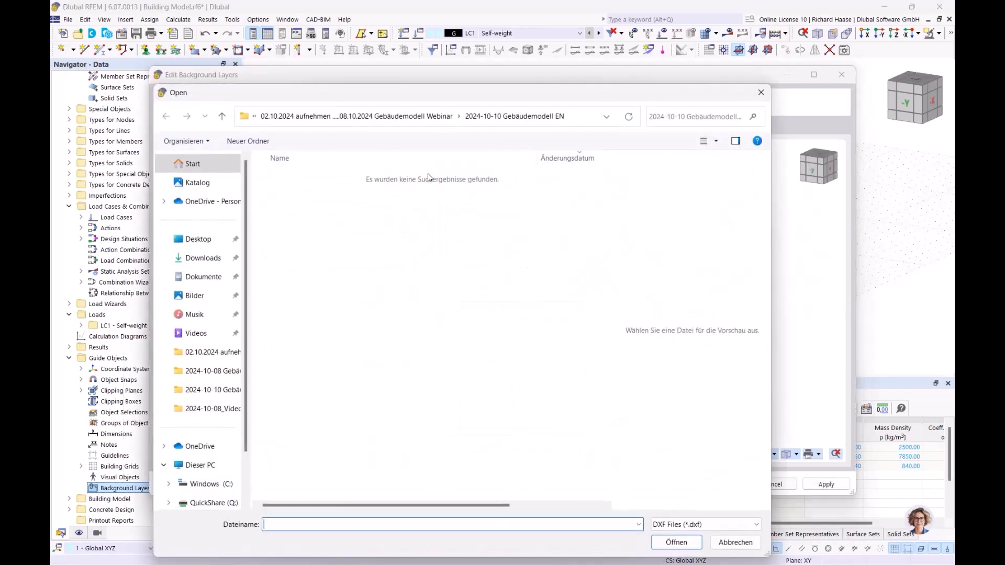
pyautogui.click(370, 116)
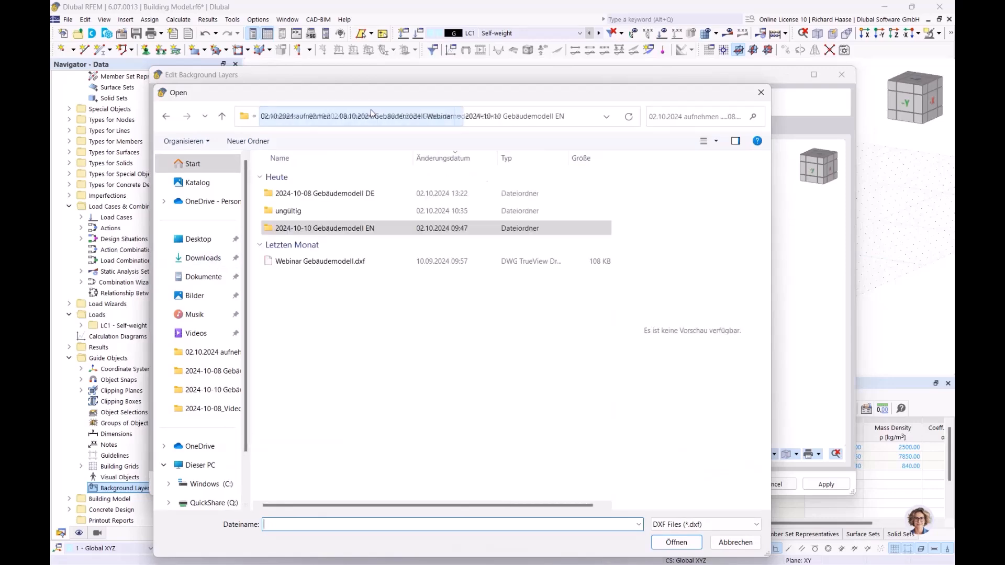
pyautogui.click(325, 261)
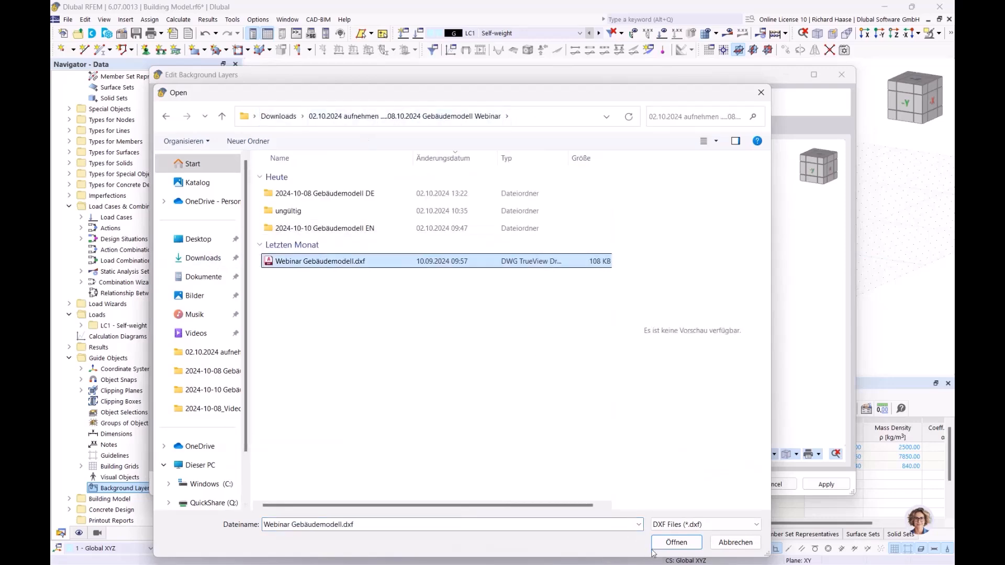
pyautogui.click(677, 543)
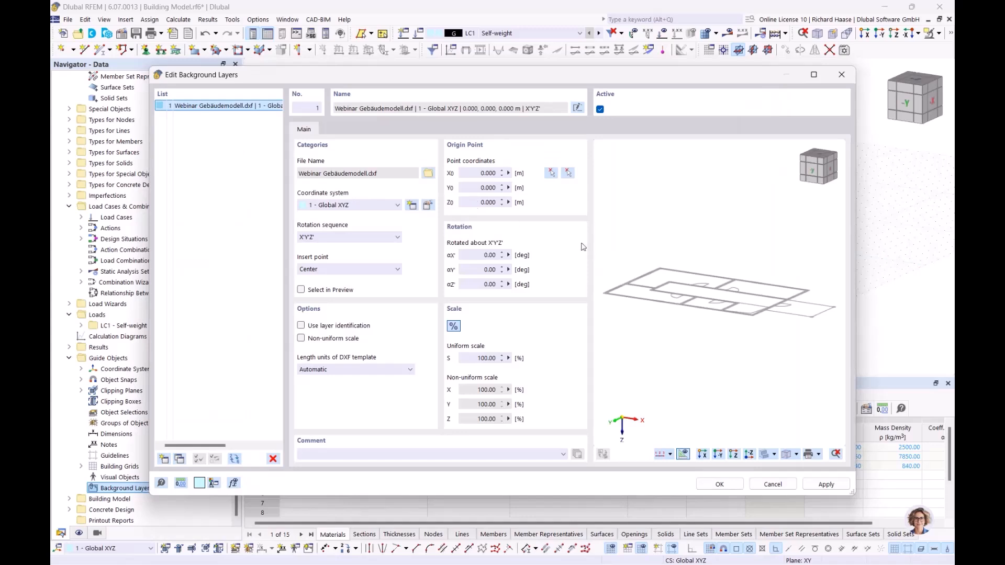
pyautogui.keyDown('ctrl'); pyautogui.moveTo(717, 270); pyautogui.dragTo(776, 289, button='middle'); pyautogui.keyUp('ctrl')
pyautogui.click(370, 371)
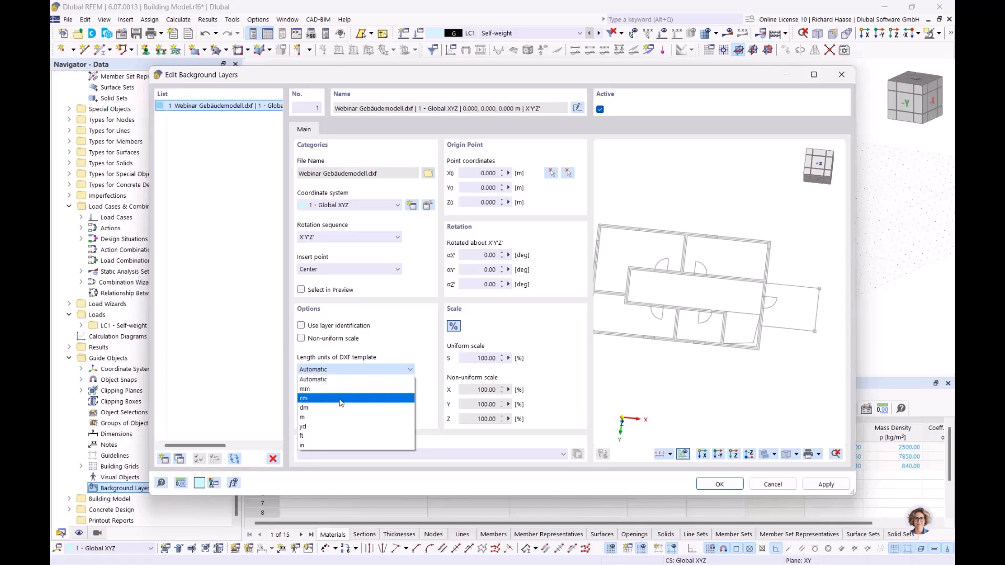
pyautogui.click(319, 420)
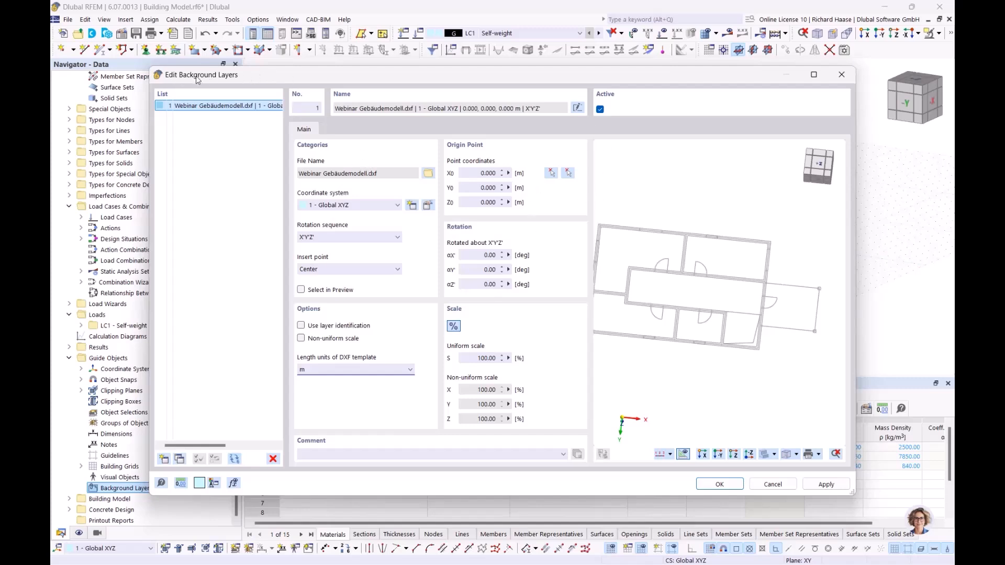
# Step: Pick the model origin as the background layer's insertion point
pyautogui.click(550, 172)
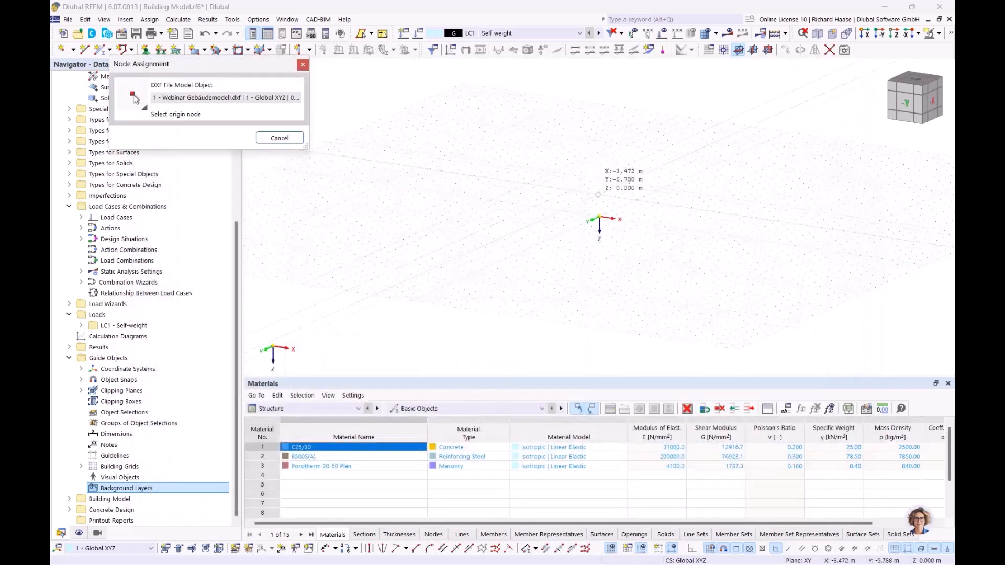
pyautogui.keyDown('ctrl'); pyautogui.moveTo(617, 233); pyautogui.dragTo(644, 291, button='middle'); pyautogui.keyUp('ctrl')
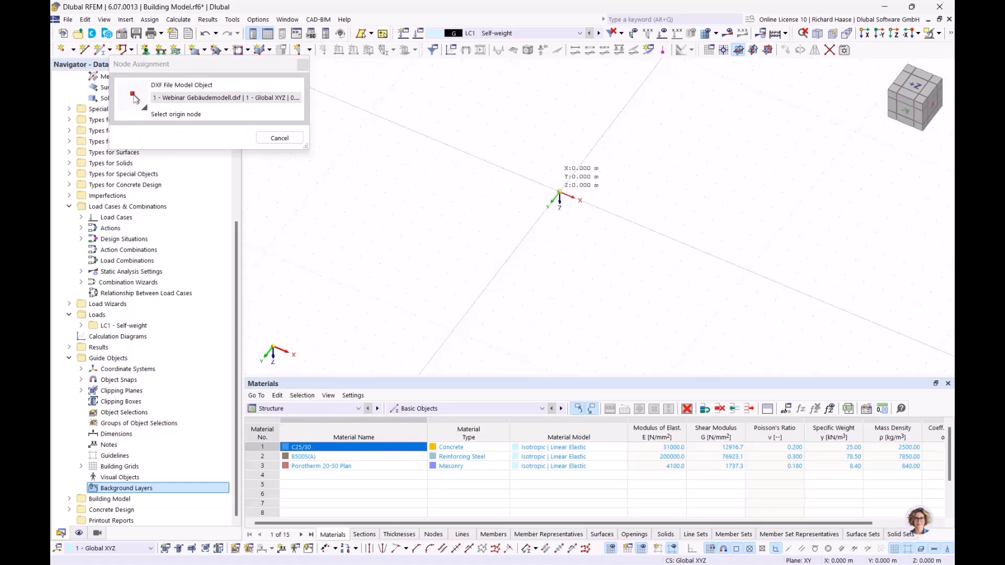
pyautogui.click(560, 191)
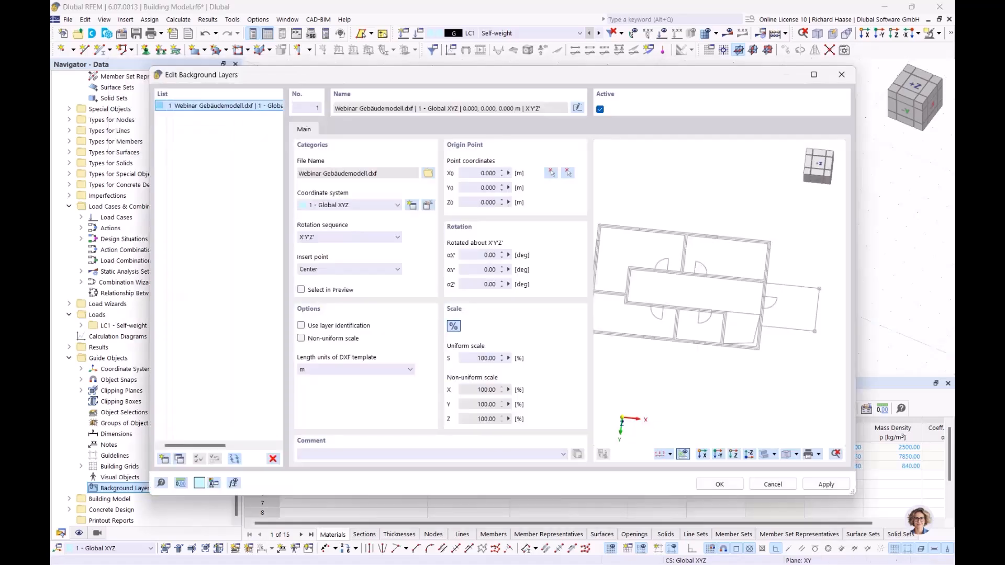
# Step: Set the plan's top-left corner as the layer origin and confirm the background layer
pyautogui.click(568, 174)
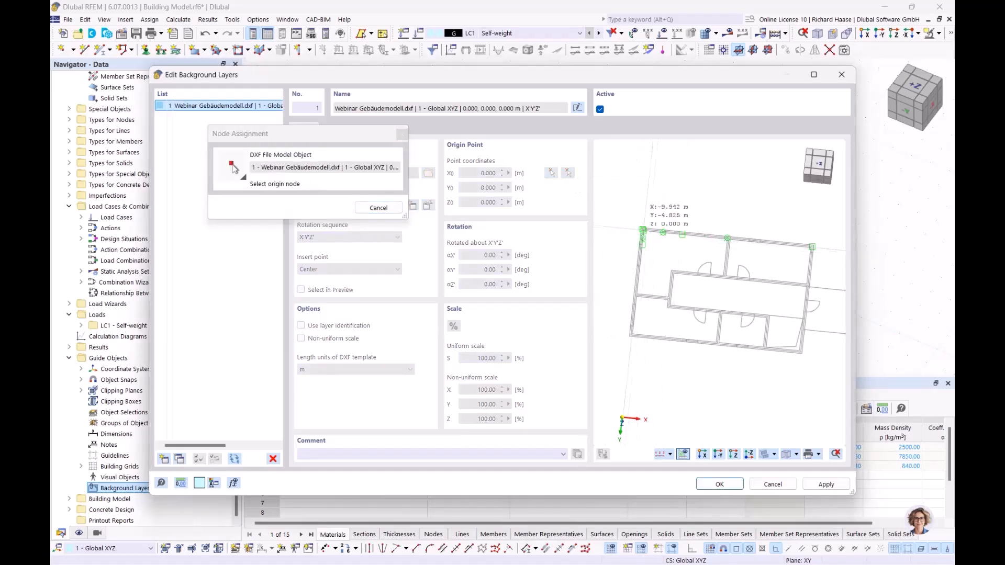
pyautogui.scroll(3, 647, 235)
pyautogui.scroll(3, 647, 236)
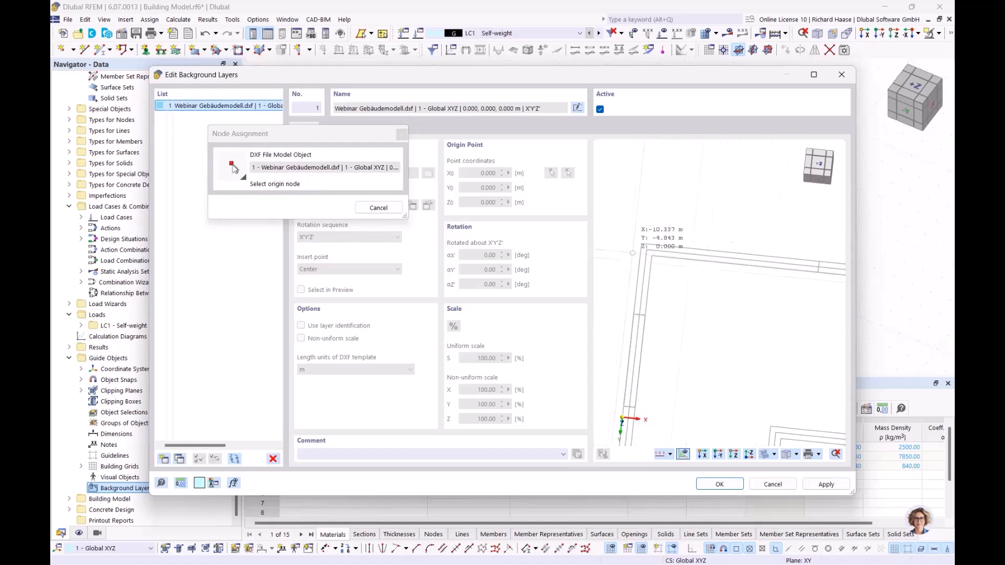
pyautogui.scroll(2, 647, 249)
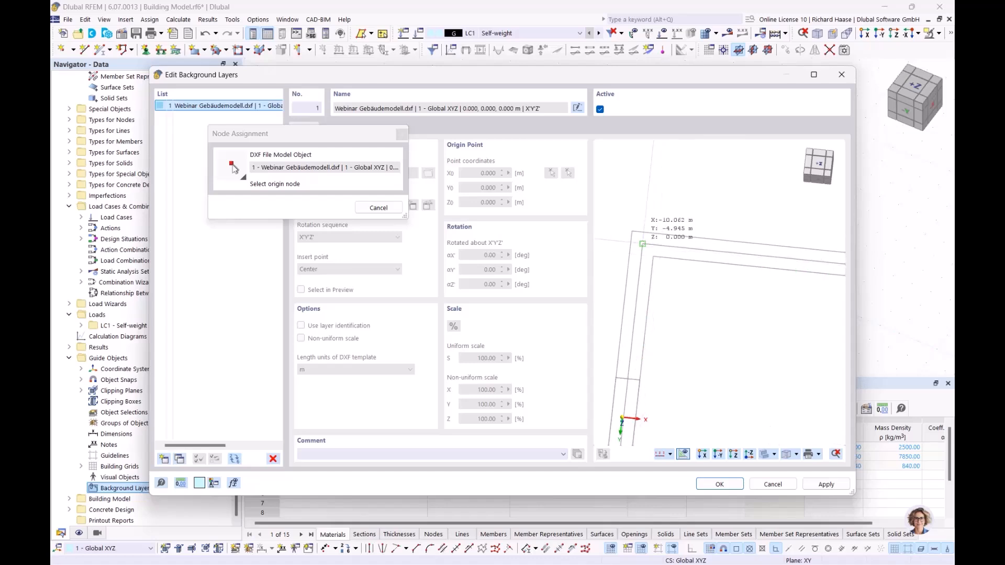
pyautogui.scroll(1, 643, 243)
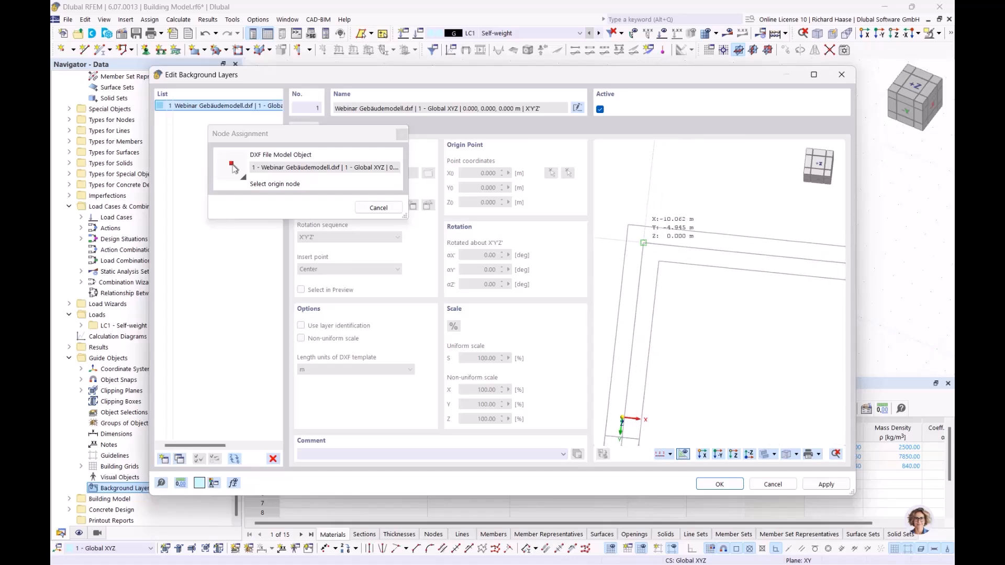
pyautogui.click(644, 243)
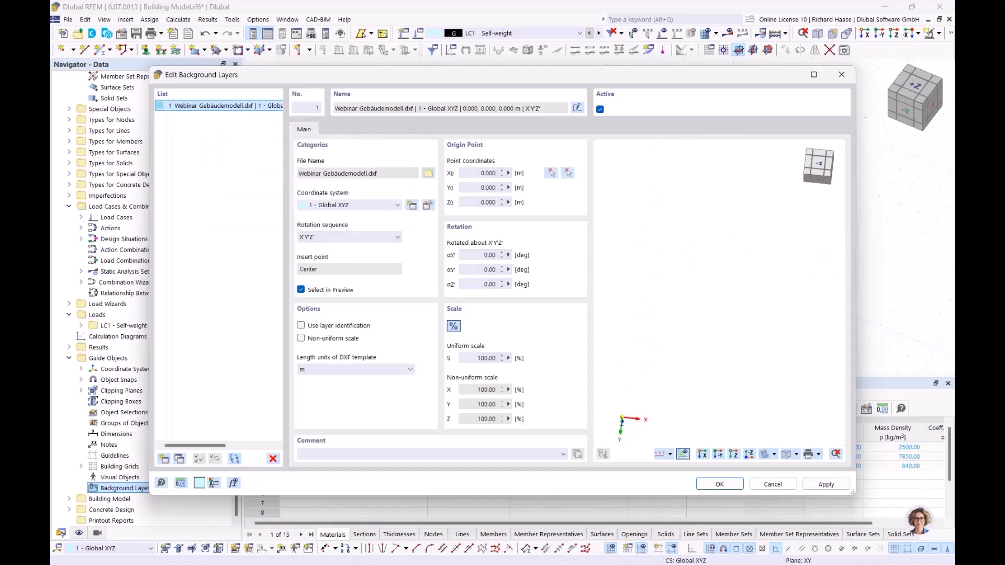
pyautogui.click(718, 486)
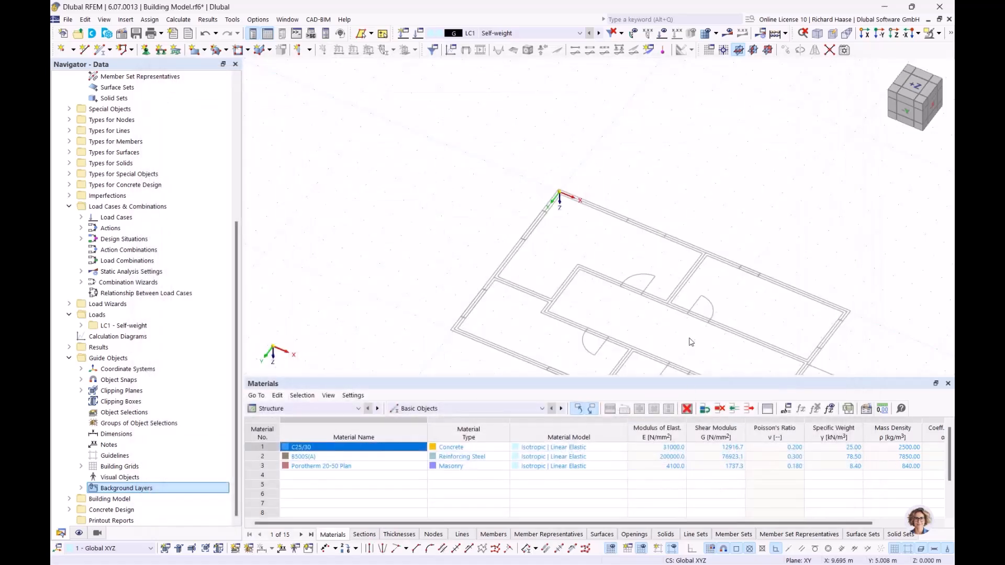
# Step: View the plan from +Z above, expand Materials in the navigator and select Sections
pyautogui.click(915, 83)
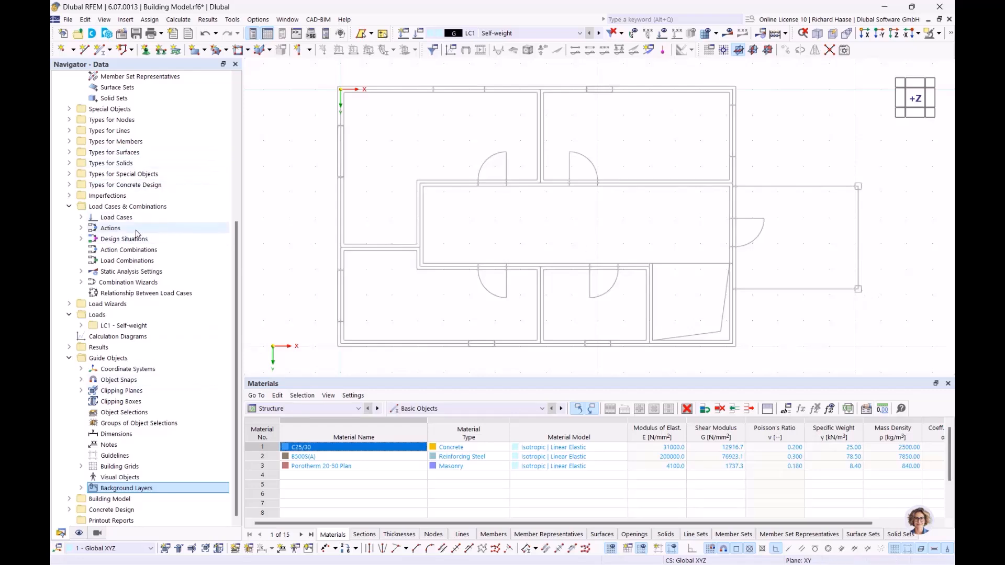
pyautogui.scroll(7, 139, 235)
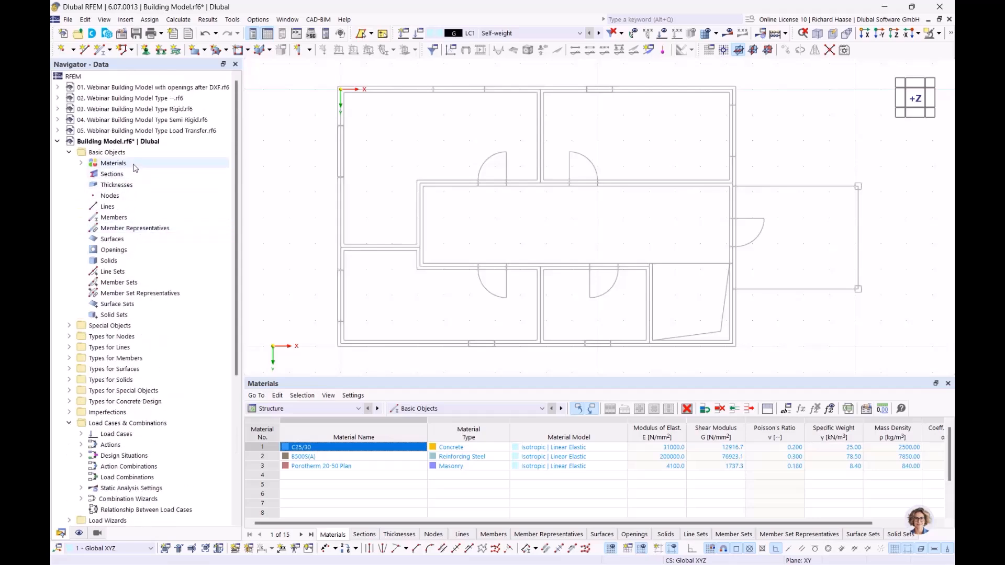
pyautogui.click(97, 163)
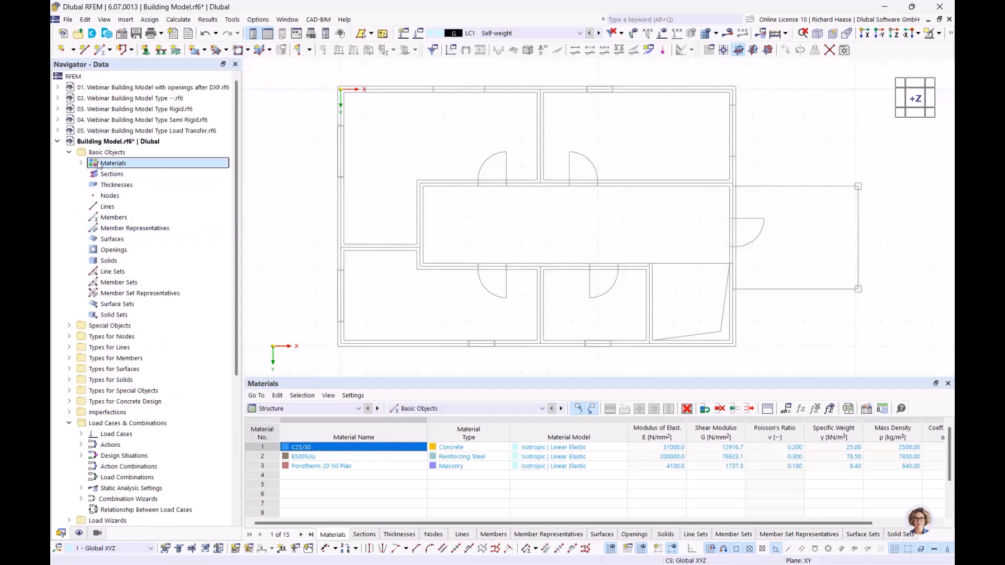
pyautogui.click(81, 164)
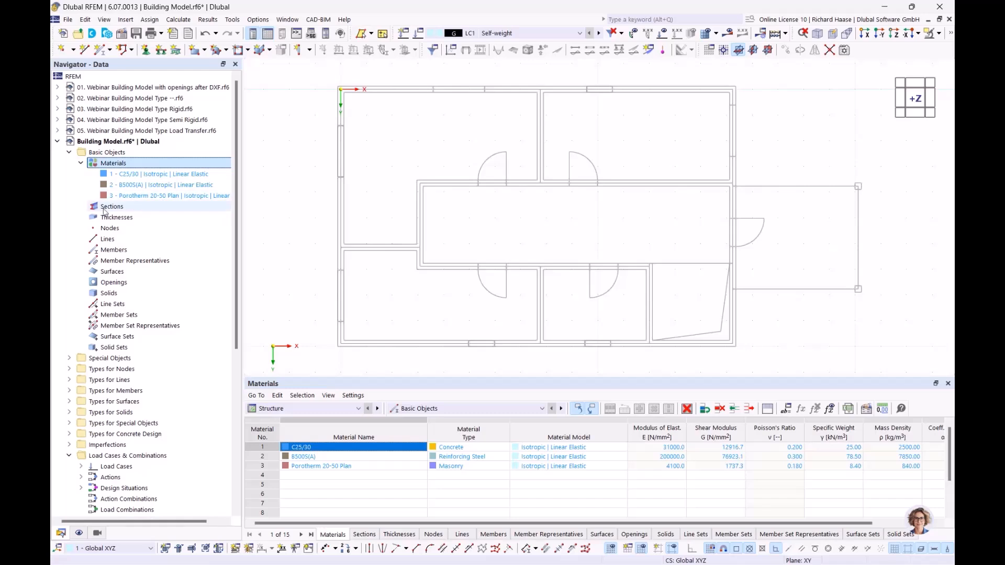
pyautogui.click(110, 208)
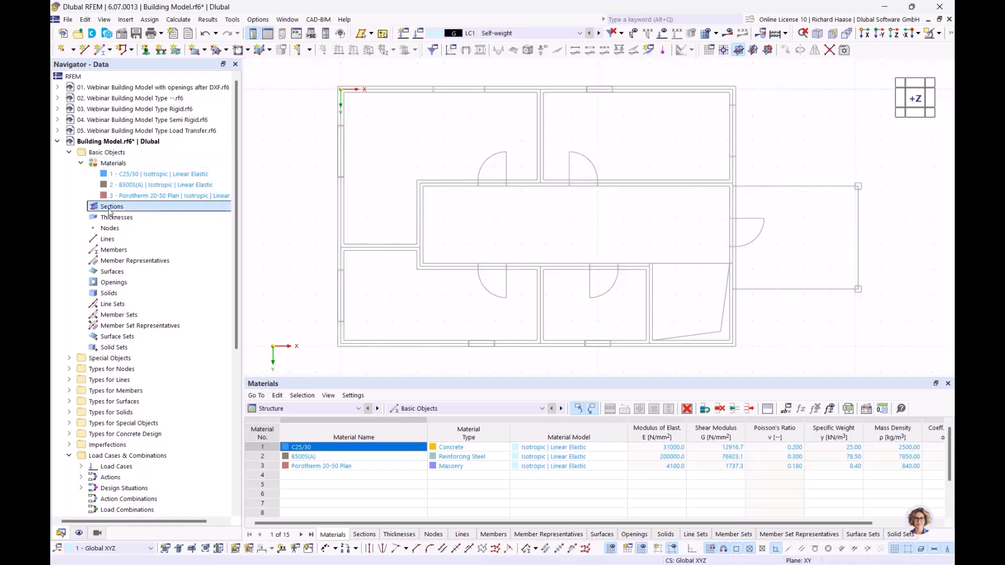
# Step: Start a new rectangular section and measure its width b as 250 mm from the plan
pyautogui.rightClick(111, 210)
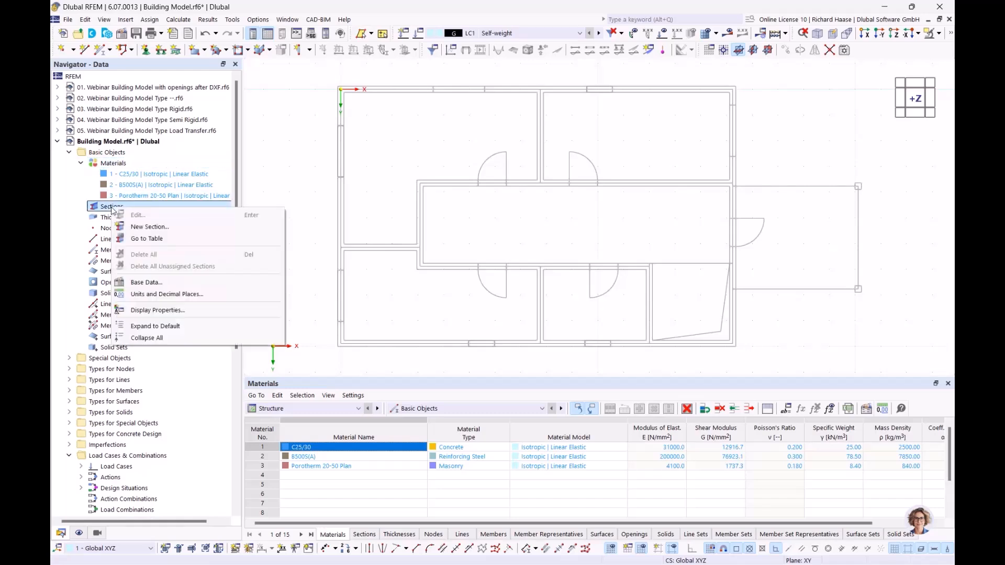
pyautogui.click(144, 227)
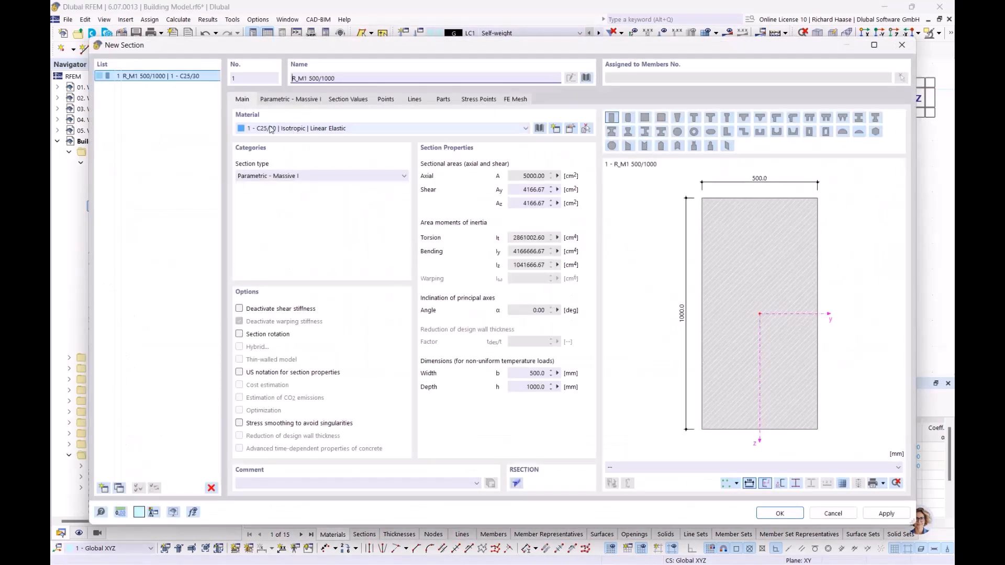
pyautogui.click(274, 101)
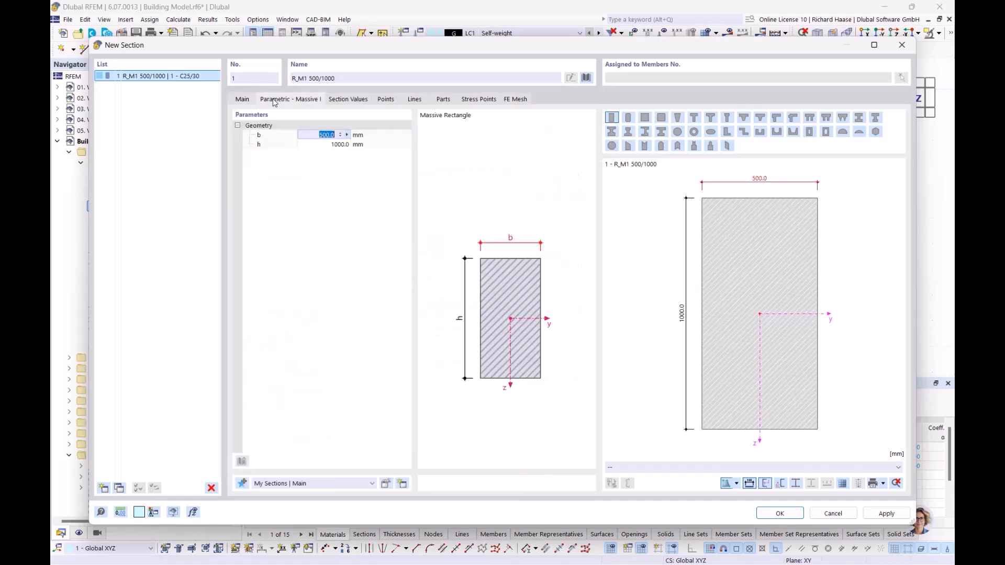
pyautogui.click(347, 136)
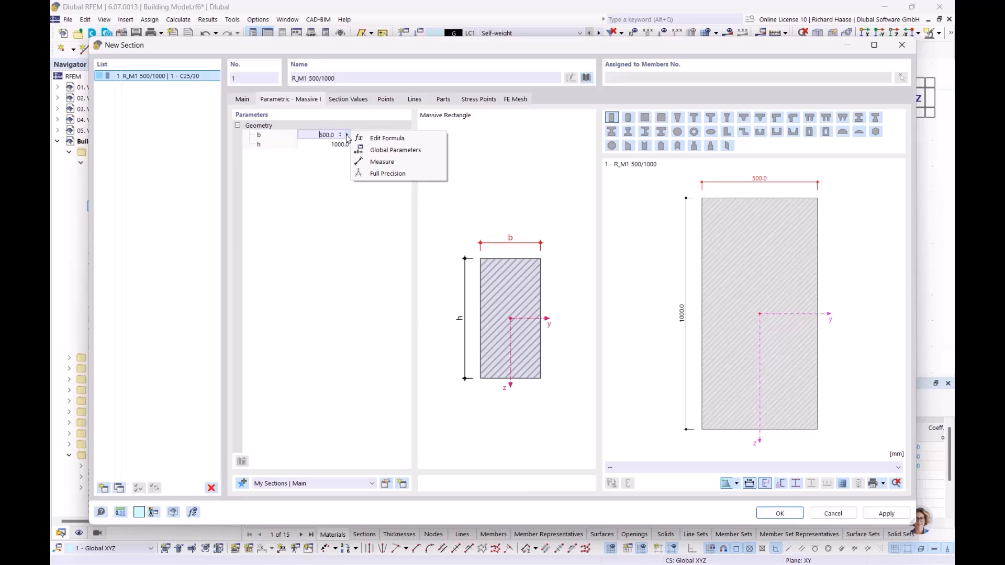
pyautogui.click(377, 163)
pyautogui.scroll(5, 617, 198)
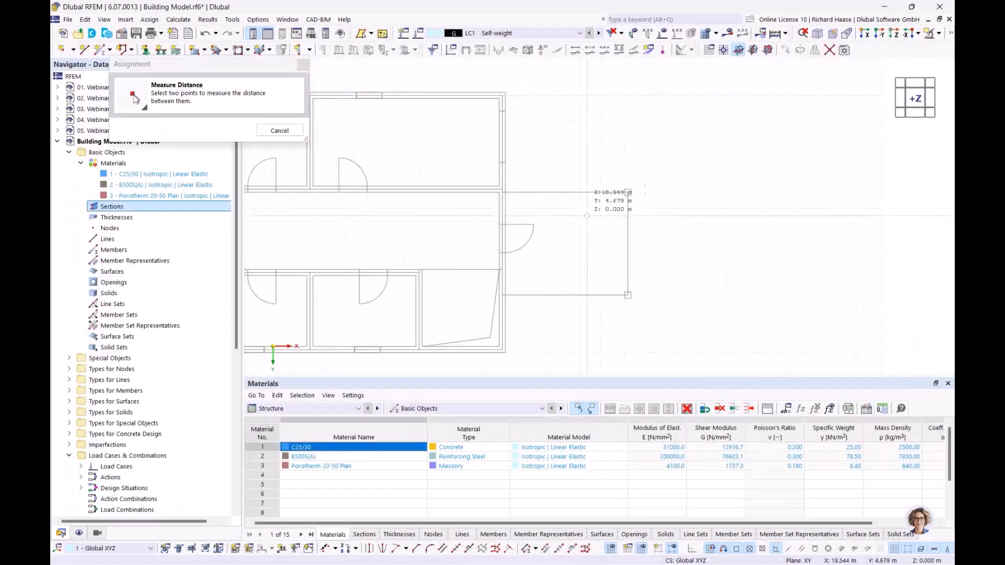
pyautogui.scroll(4, 635, 194)
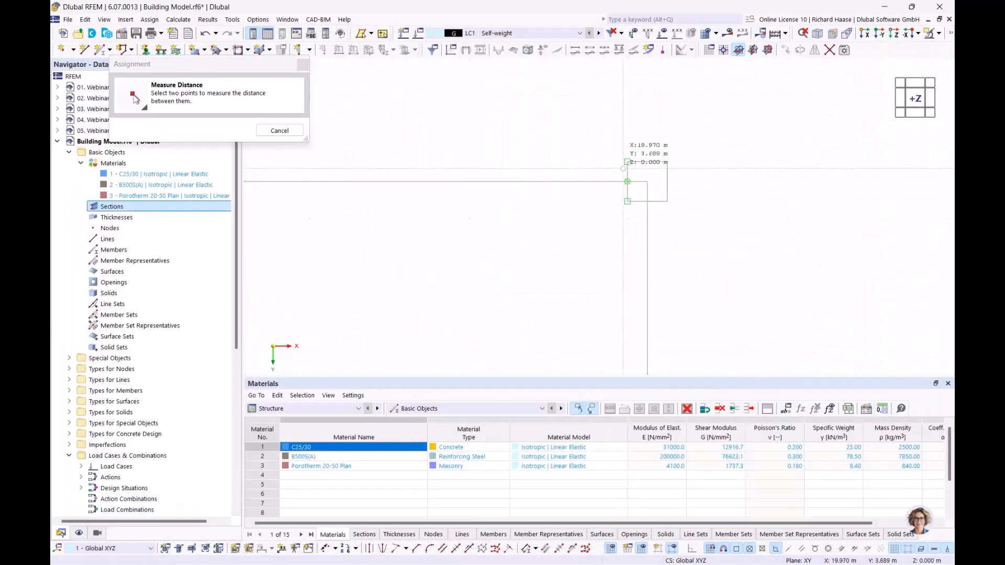
pyautogui.click(628, 162)
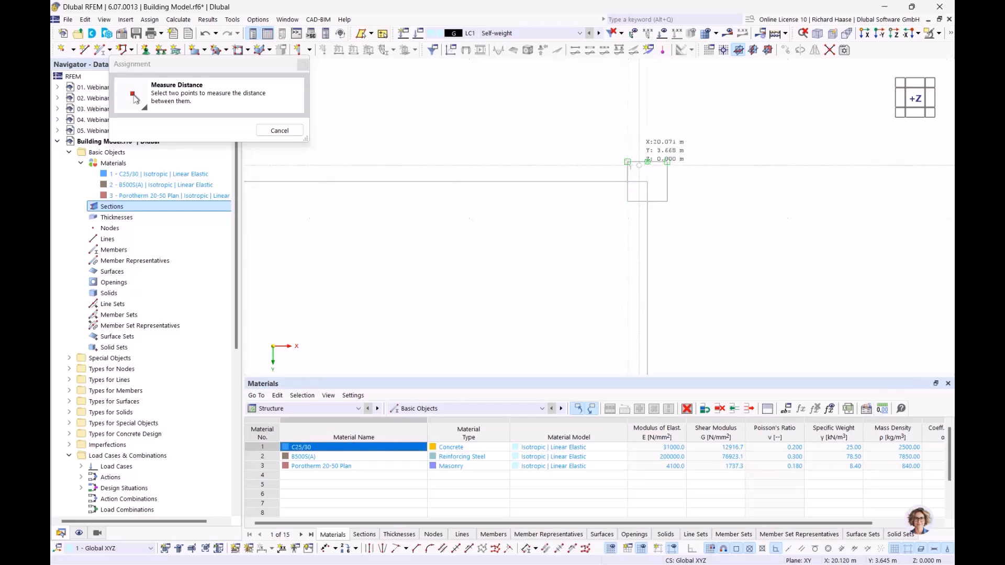
pyautogui.click(667, 162)
pyautogui.click(324, 135)
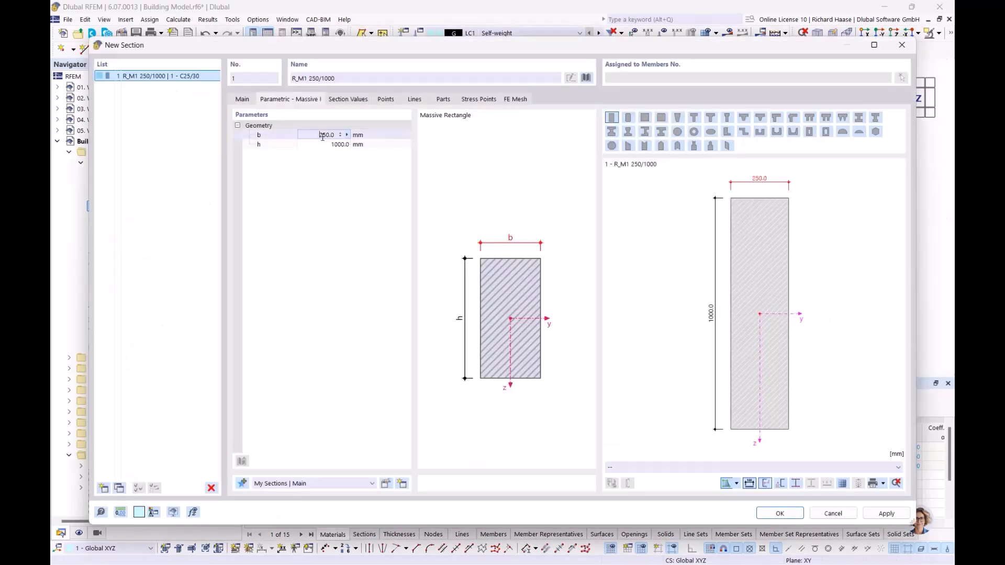
# Step: Measure the height h from the model and confirm the 250/250 C25/30 section
pyautogui.click(337, 145)
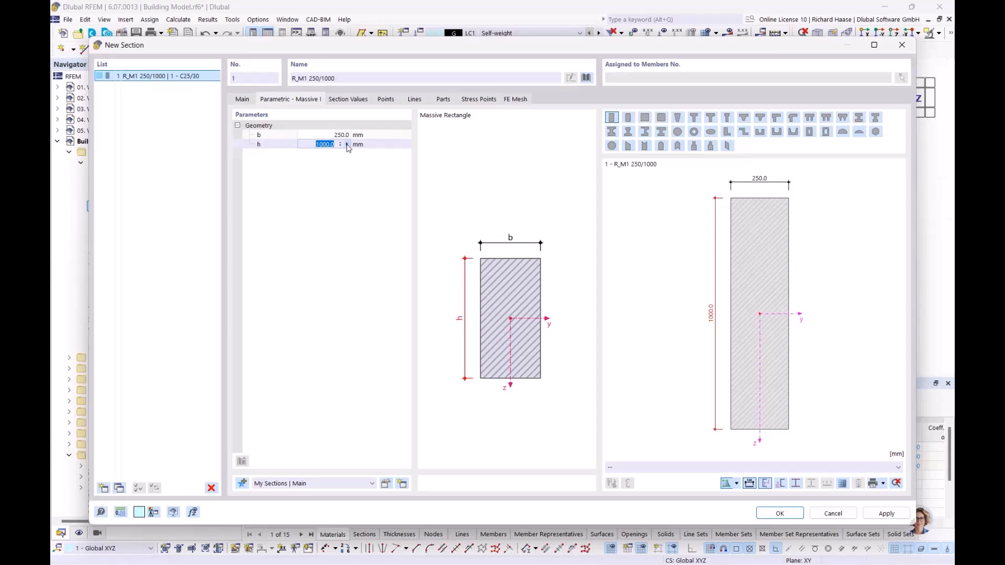
pyautogui.click(348, 145)
pyautogui.click(370, 172)
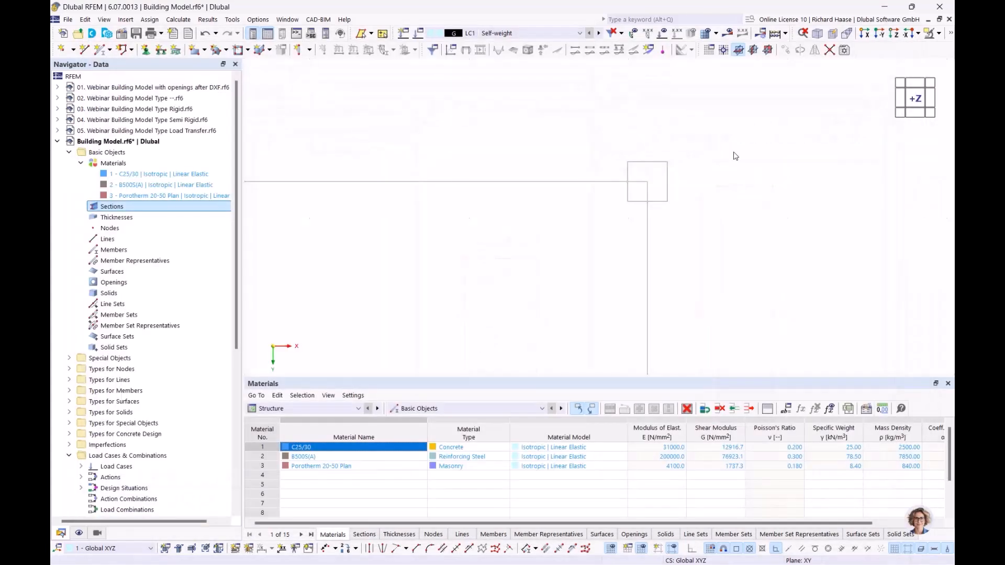
pyautogui.click(662, 160)
pyautogui.click(662, 217)
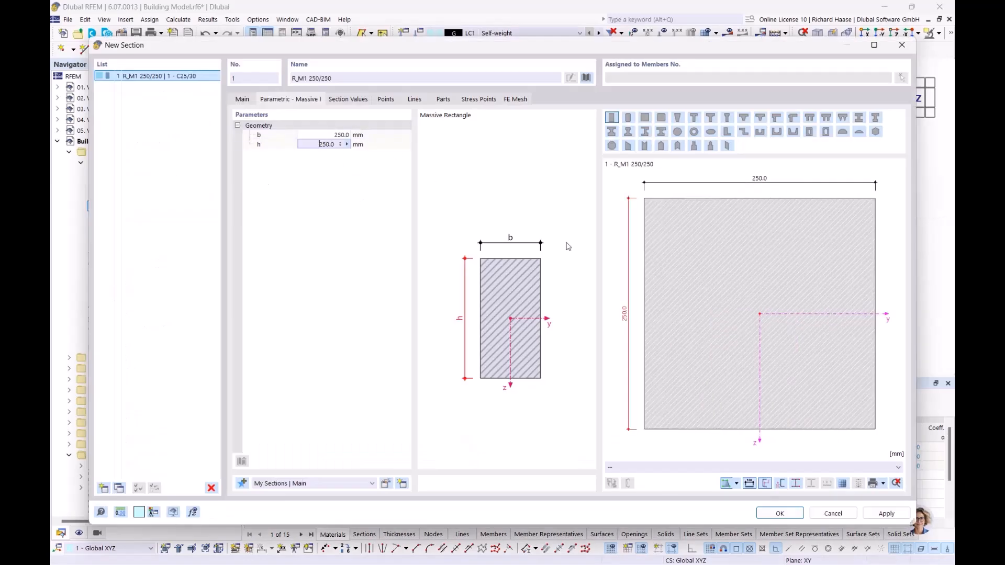
pyautogui.click(780, 514)
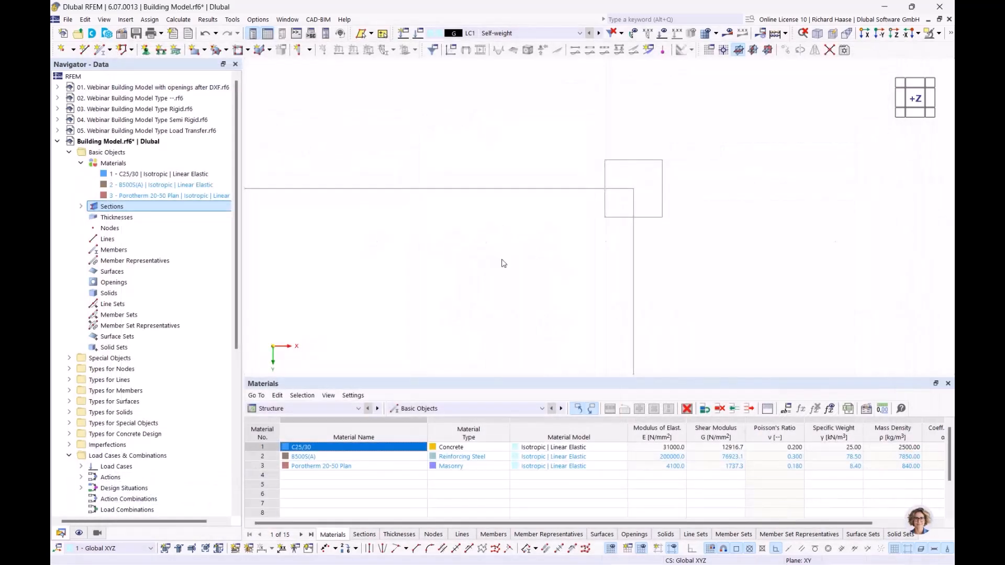
pyautogui.click(81, 207)
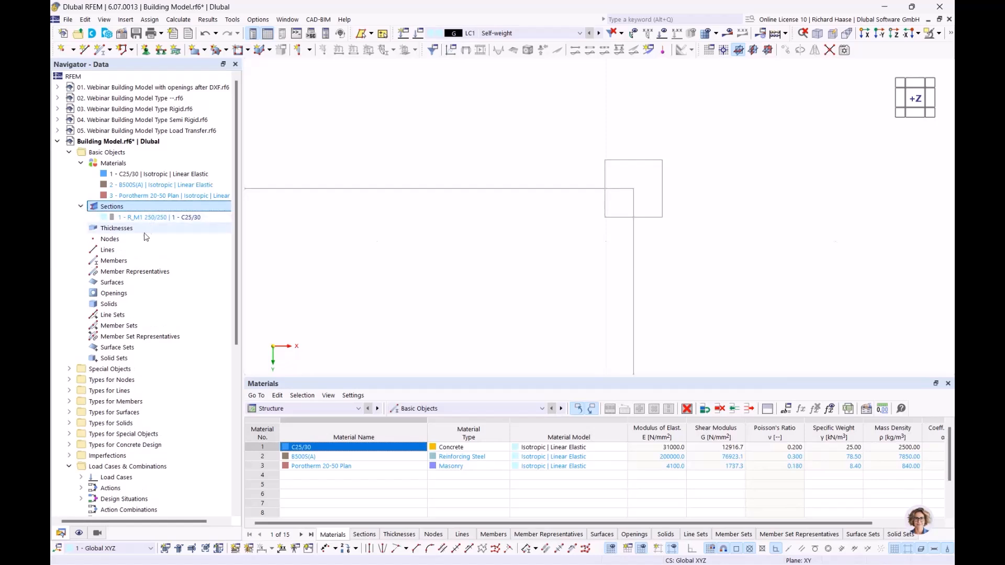
# Step: Create a new thickness using Porotherm 20-50 Plan material
pyautogui.click(132, 233)
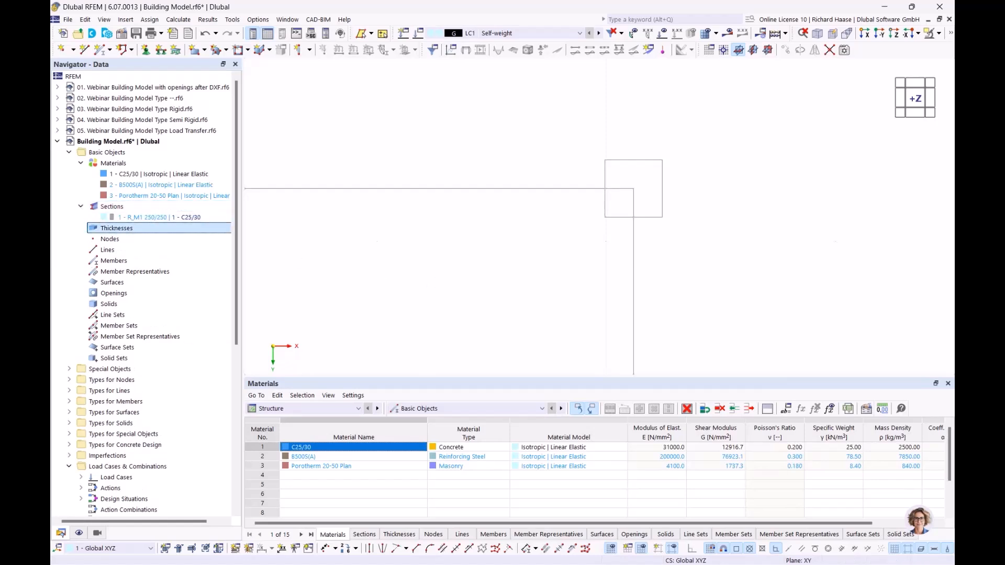
pyautogui.scroll(-2, 361, 261)
pyautogui.moveTo(358, 265); pyautogui.dragTo(603, 199, button='middle')
pyautogui.scroll(-4, 571, 213)
pyautogui.scroll(-4, 524, 231)
pyautogui.moveTo(524, 231); pyautogui.dragTo(611, 215, button='middle')
pyautogui.scroll(-2, 579, 229)
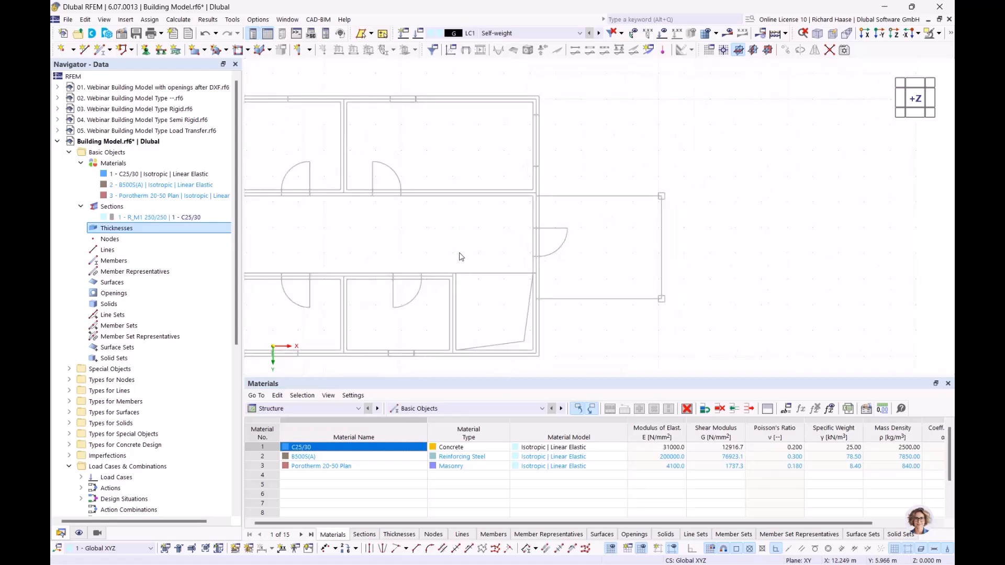
pyautogui.rightClick(131, 230)
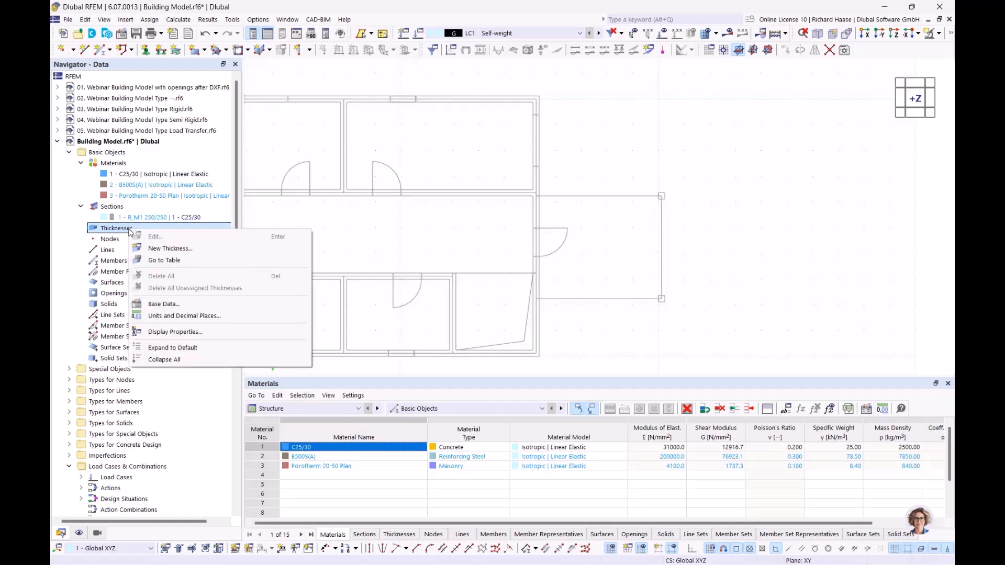
pyautogui.click(161, 248)
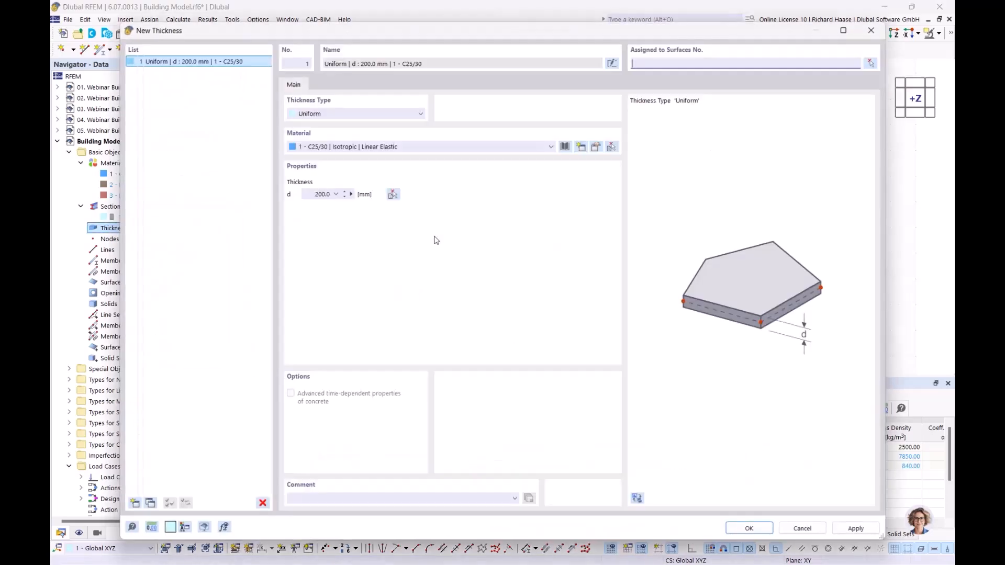
pyautogui.click(359, 153)
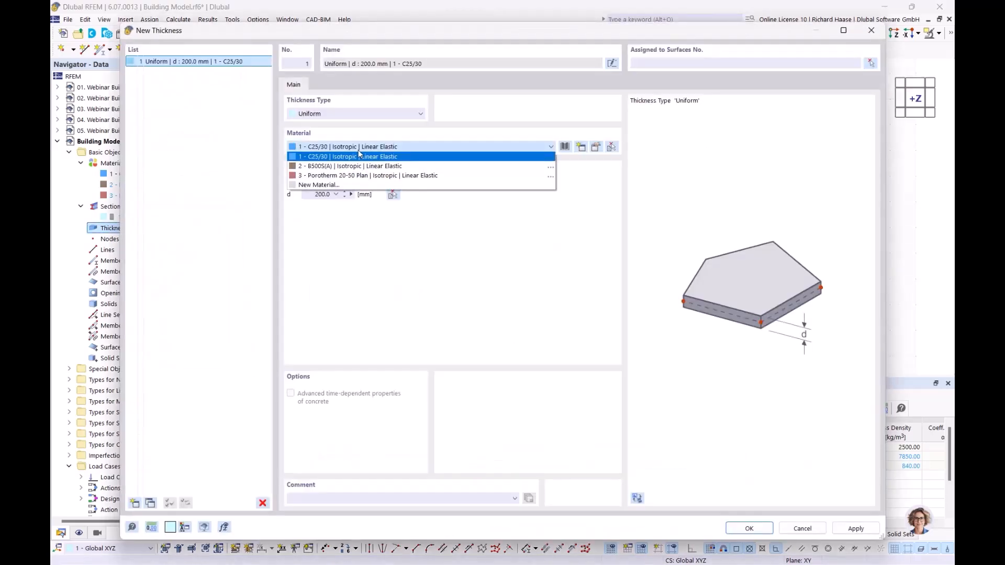
pyautogui.click(347, 179)
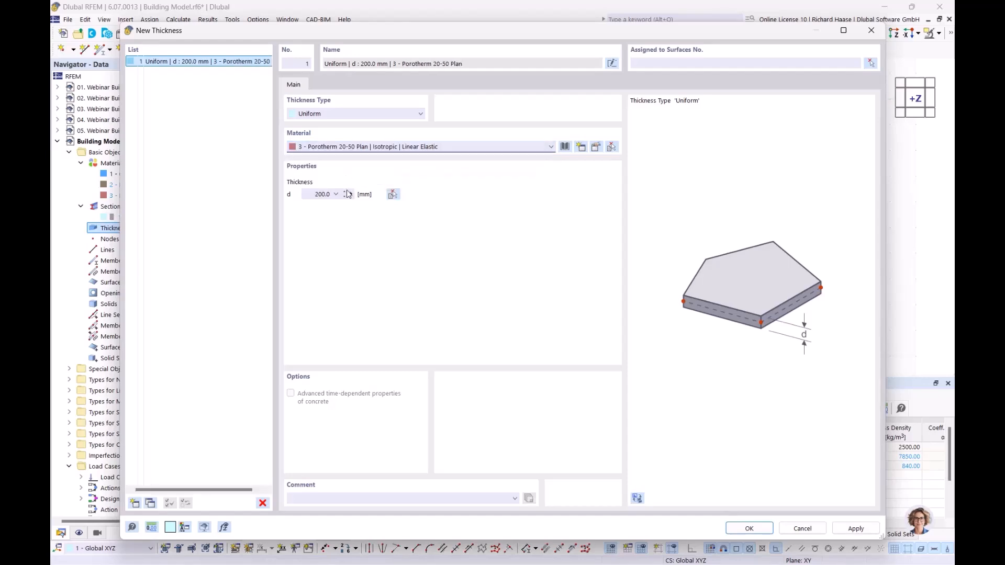
# Step: Measure the wall in the plan to set the thickness to 240 mm
pyautogui.click(351, 195)
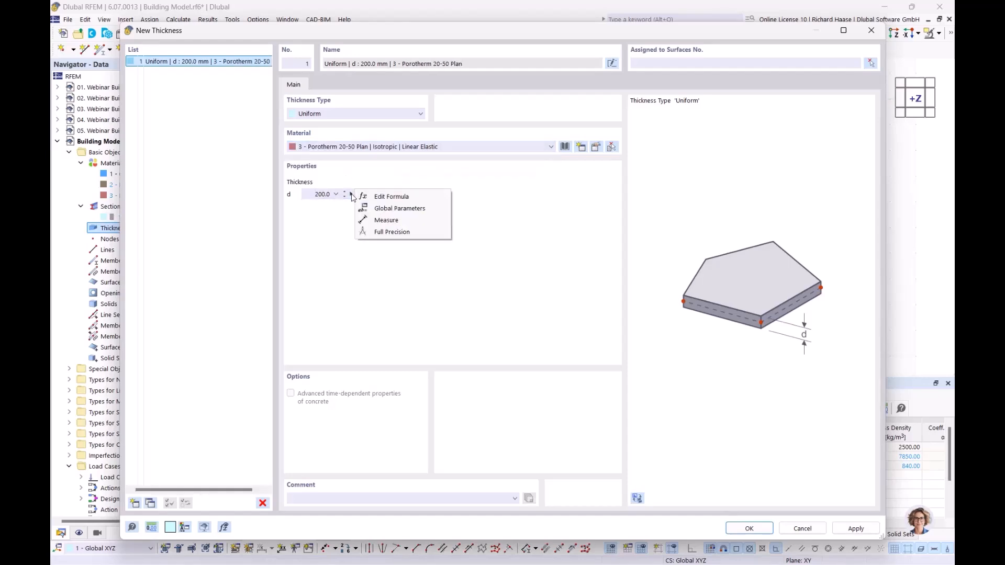
pyautogui.click(386, 221)
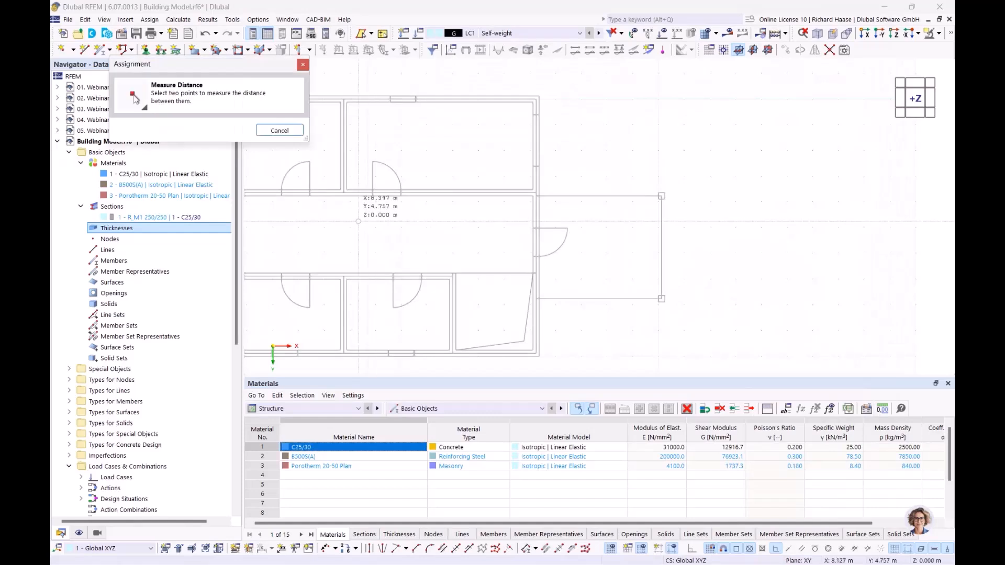
pyautogui.scroll(4, 333, 224)
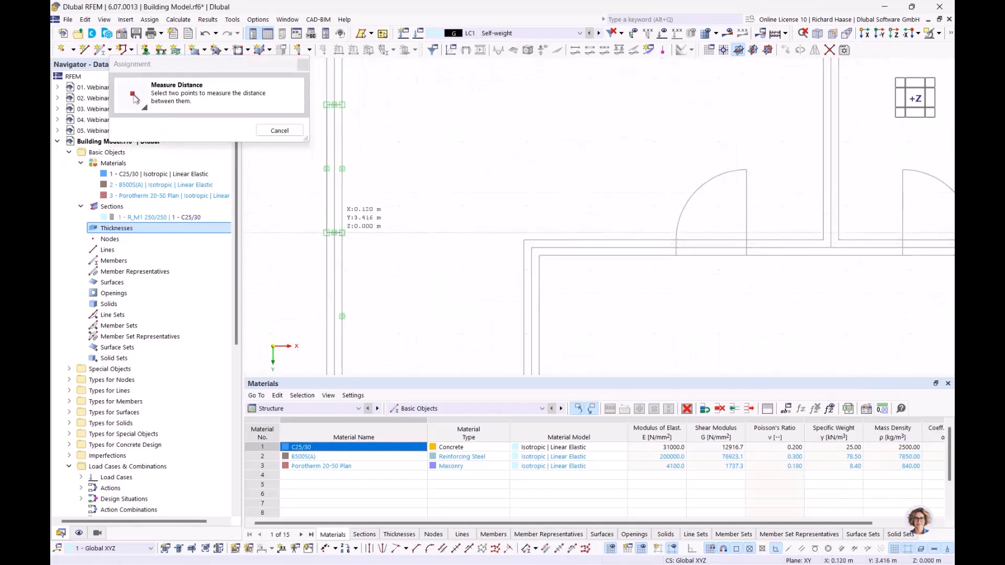
pyautogui.click(342, 233)
pyautogui.click(327, 233)
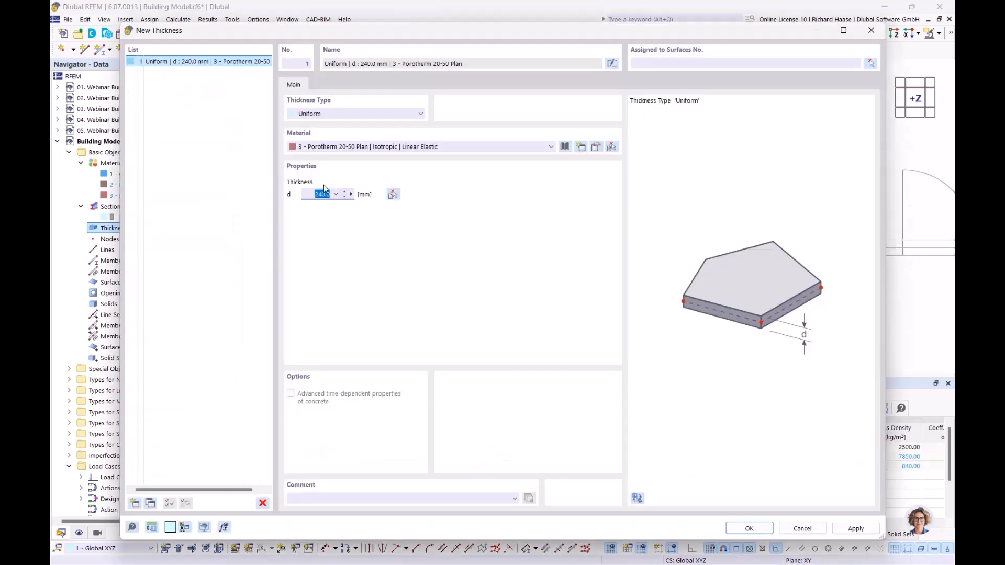
# Step: Add a second C25/30 thickness with d measured as 240 mm from the wall
pyautogui.click(135, 503)
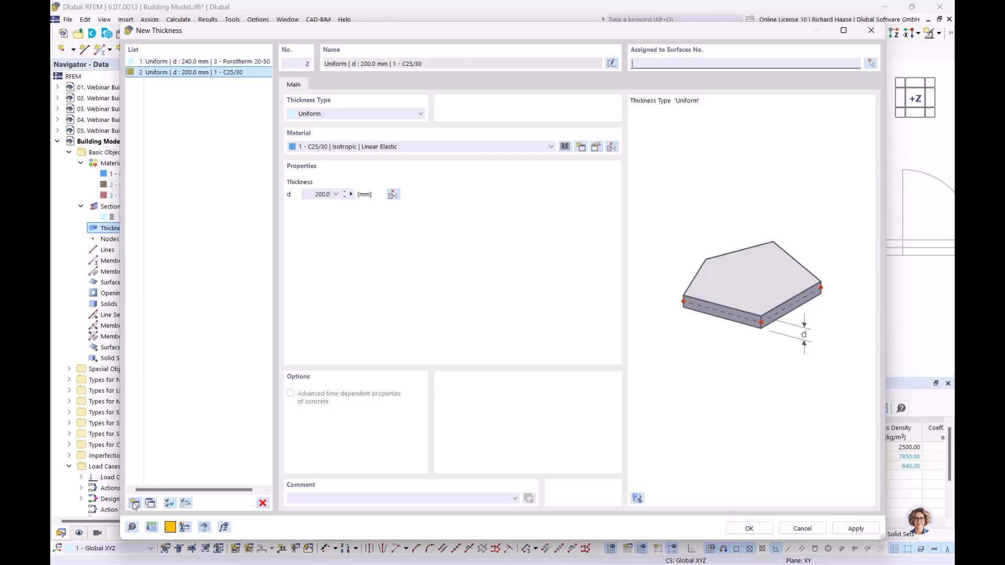
pyautogui.click(360, 148)
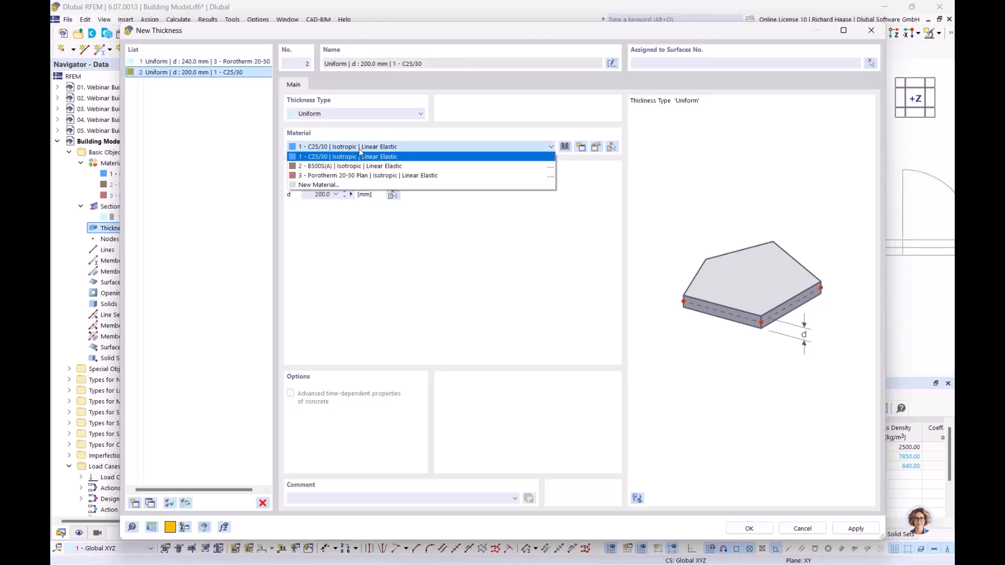
pyautogui.click(355, 157)
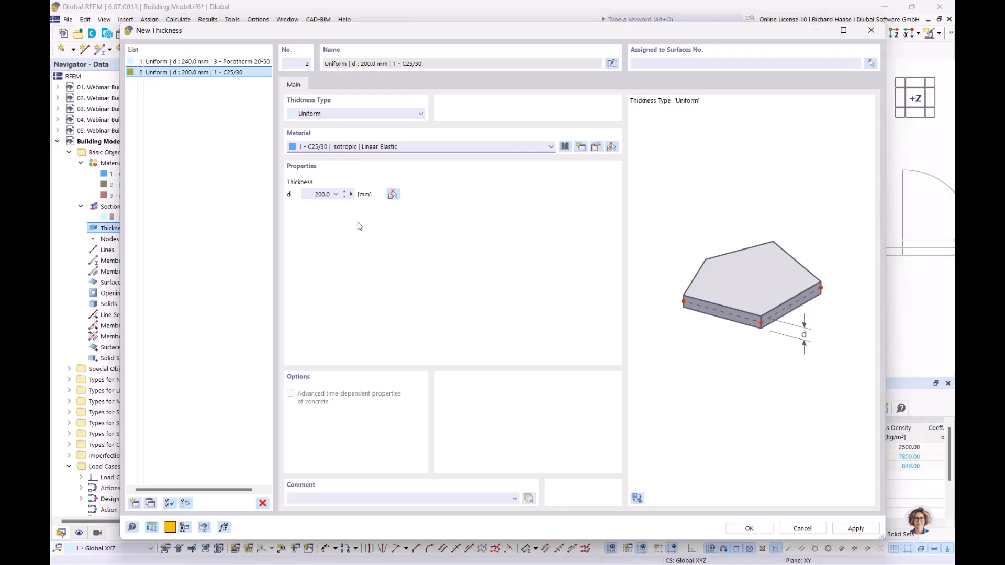
pyautogui.click(351, 194)
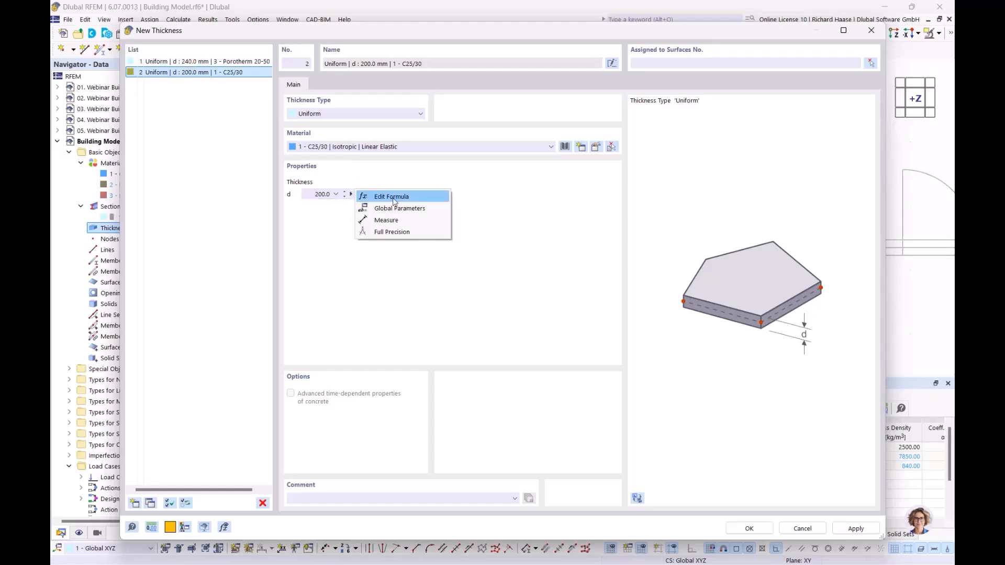
pyautogui.click(388, 220)
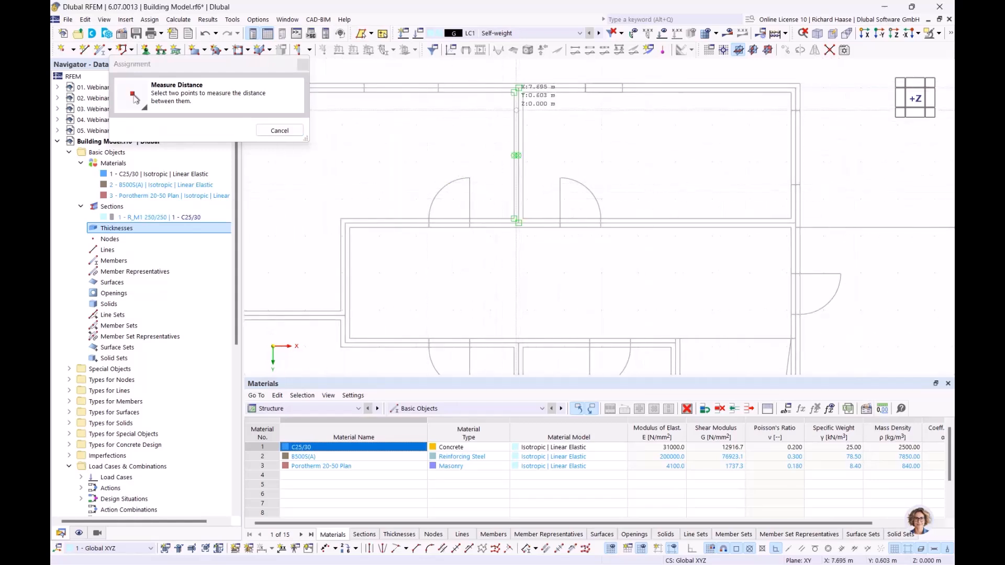
pyautogui.scroll(3, 519, 90)
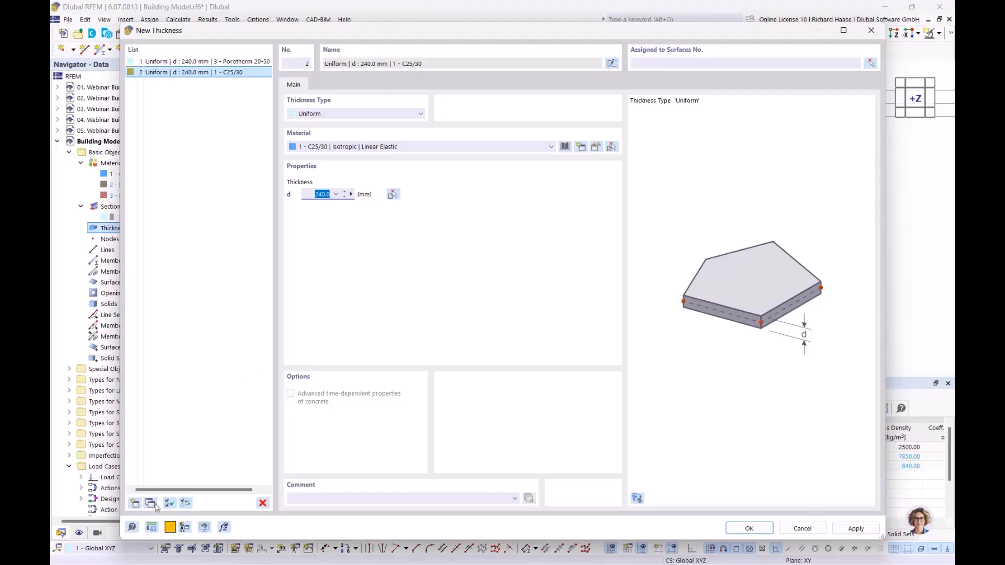
# Step: Add a third thickness and enter 35 as its thickness value
pyautogui.click(134, 504)
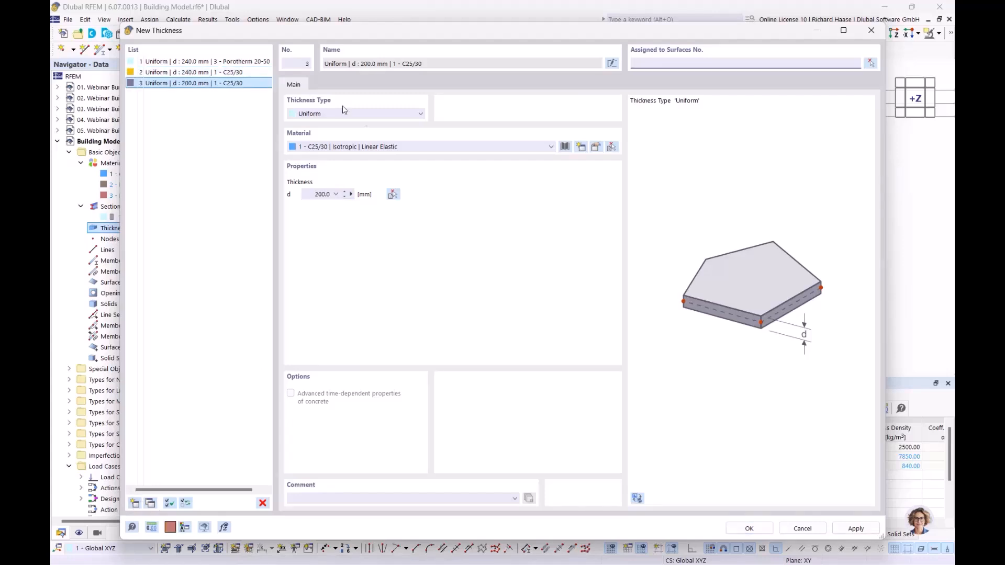
pyautogui.doubleClick(311, 194)
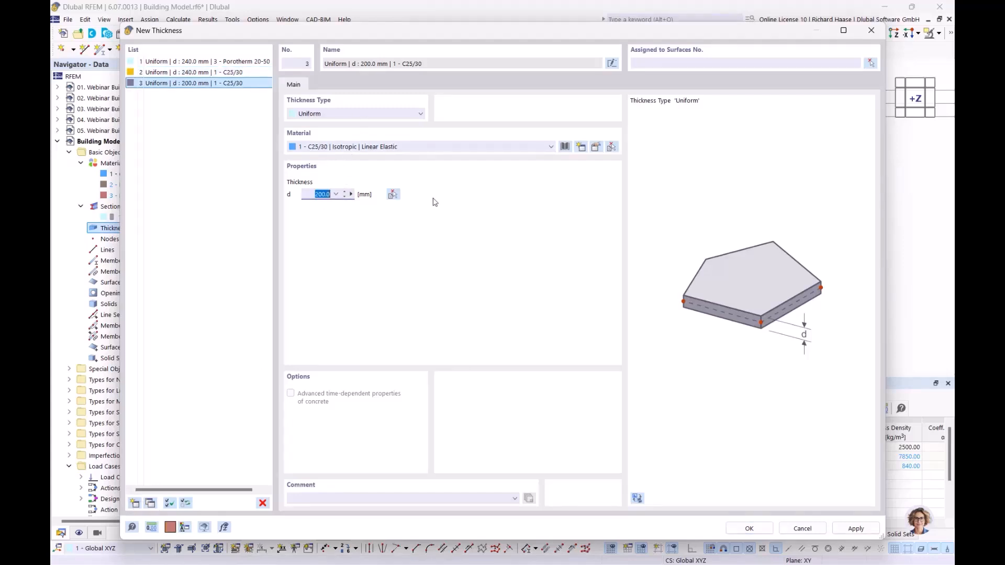
pyautogui.write('350')
# Step: Save the three thicknesses, list them under Thicknesses, and expand the Building Model node
pyautogui.click(749, 528)
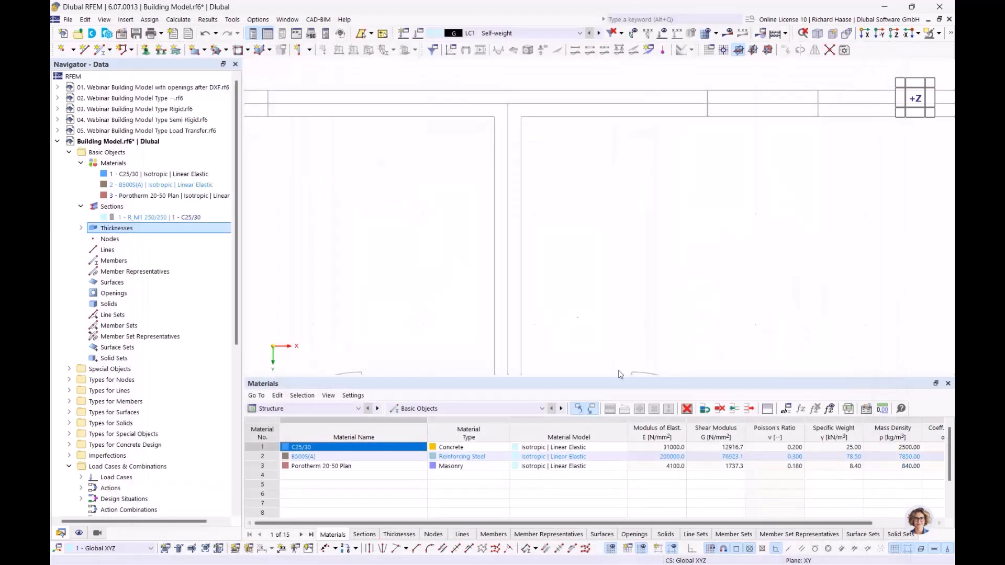
pyautogui.click(81, 228)
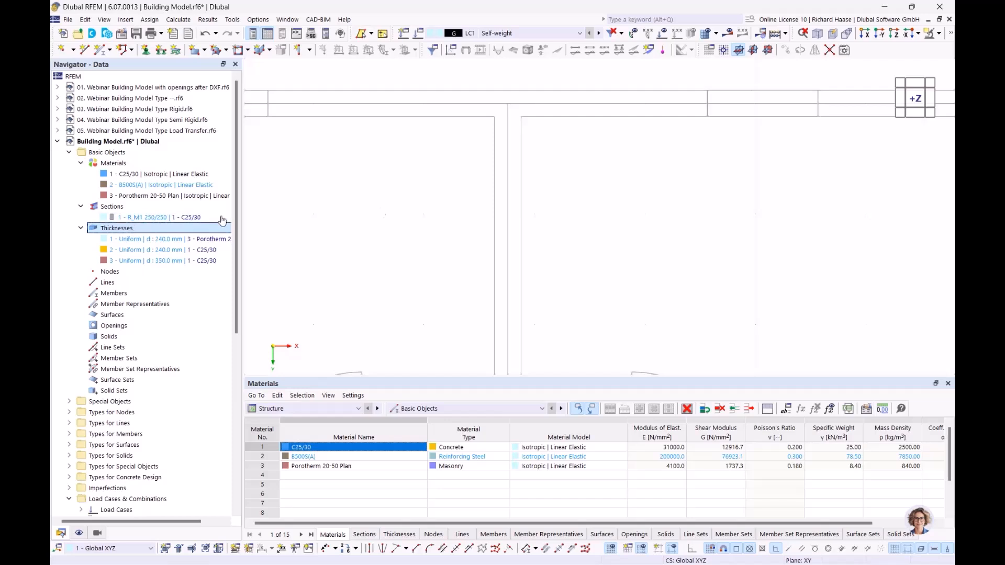
pyautogui.click(310, 51)
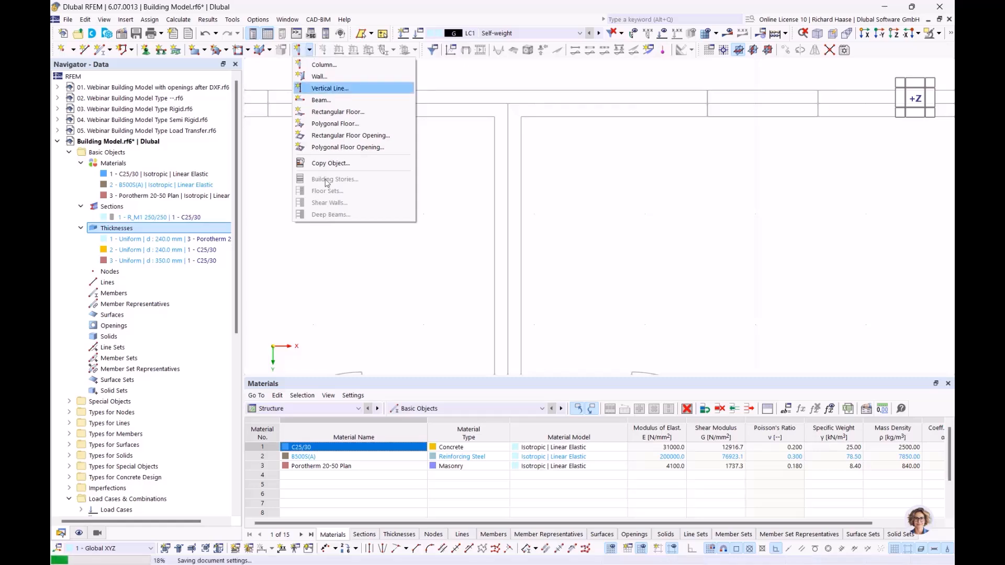
pyautogui.click(268, 6)
pyautogui.scroll(-10, 157, 282)
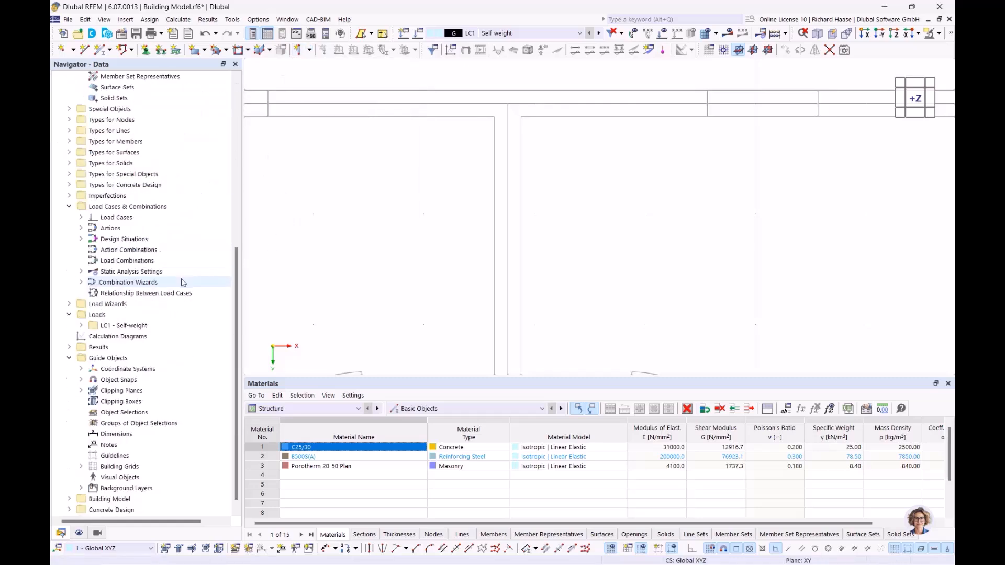
pyautogui.click(69, 488)
pyautogui.scroll(-2, 117, 463)
# Step: Open the Building Stories definitions, add a few stories, then delete them all to start over
pyautogui.doubleClick(119, 457)
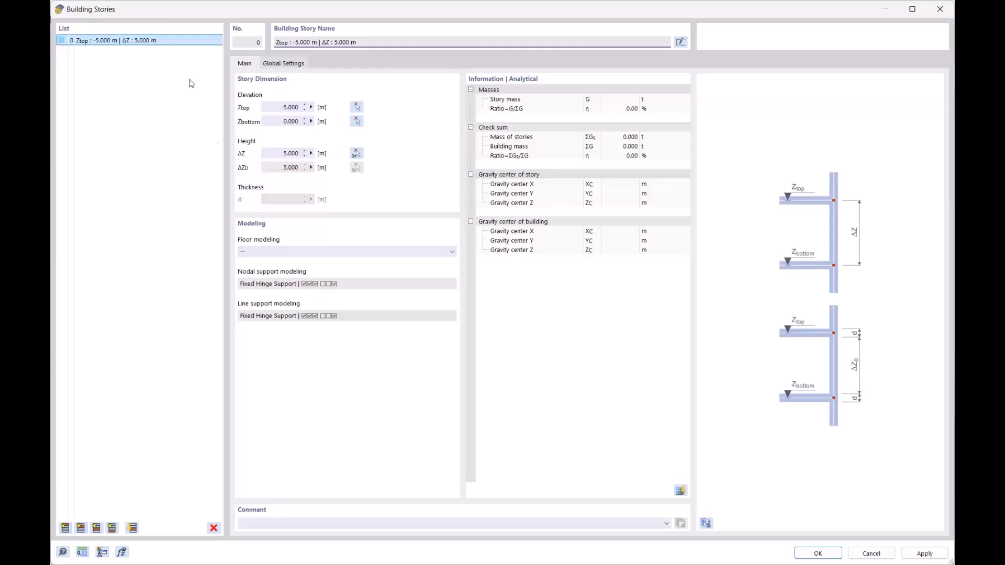
pyautogui.click(65, 529)
pyautogui.click(66, 529)
pyautogui.click(65, 529)
pyautogui.click(65, 528)
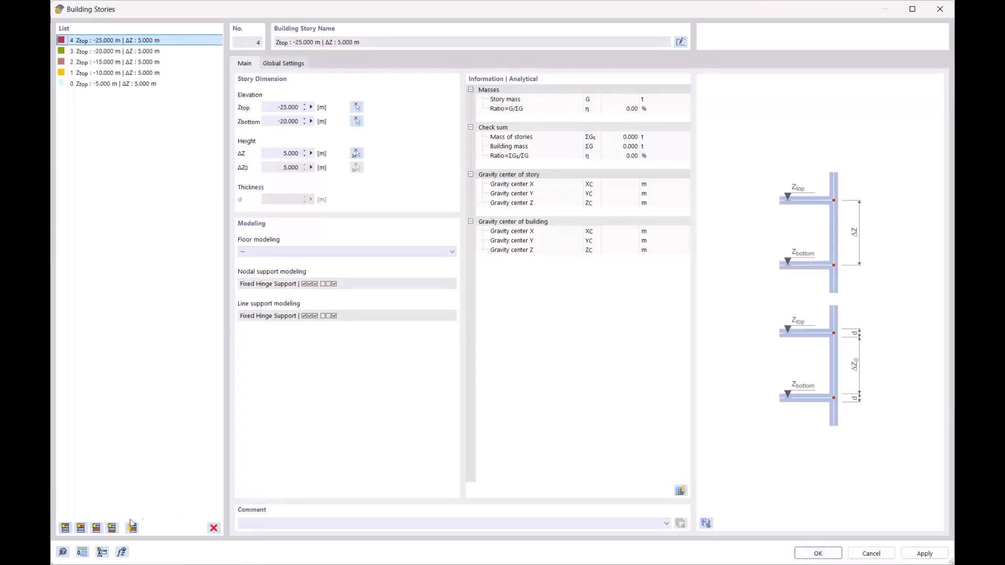
pyautogui.click(155, 84)
pyautogui.keyDown('shift'); pyautogui.click(152, 40); pyautogui.keyUp('shift')
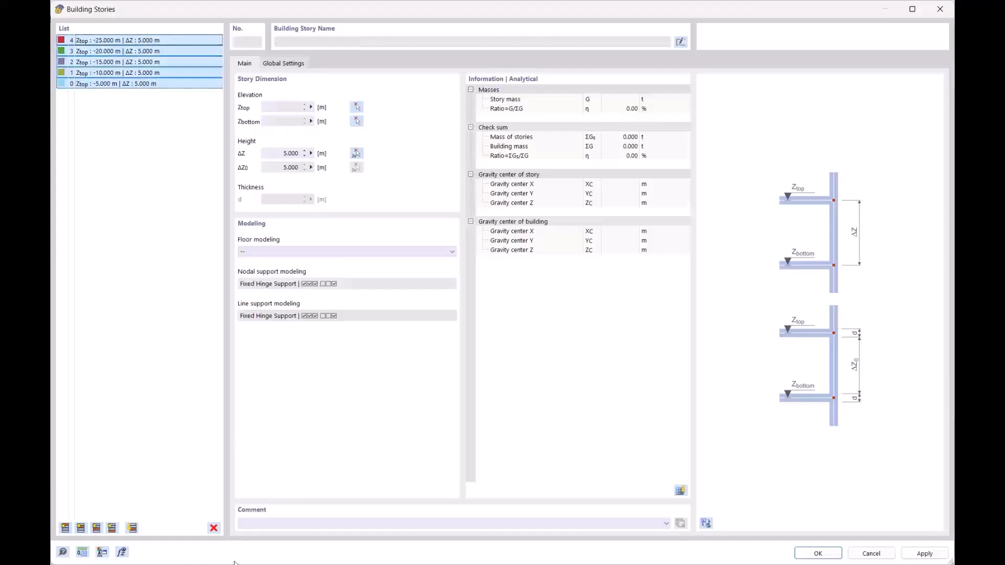
pyautogui.click(214, 529)
pyautogui.click(511, 320)
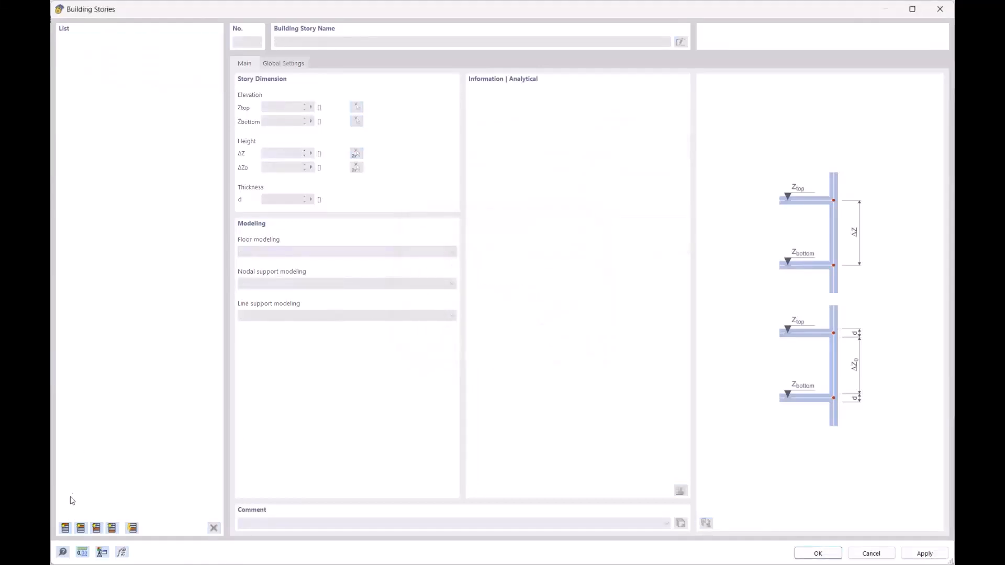
# Step: Create stories 0–4, each with a story height ΔZ of 3.000 m
pyautogui.click(65, 528)
pyautogui.click(277, 153)
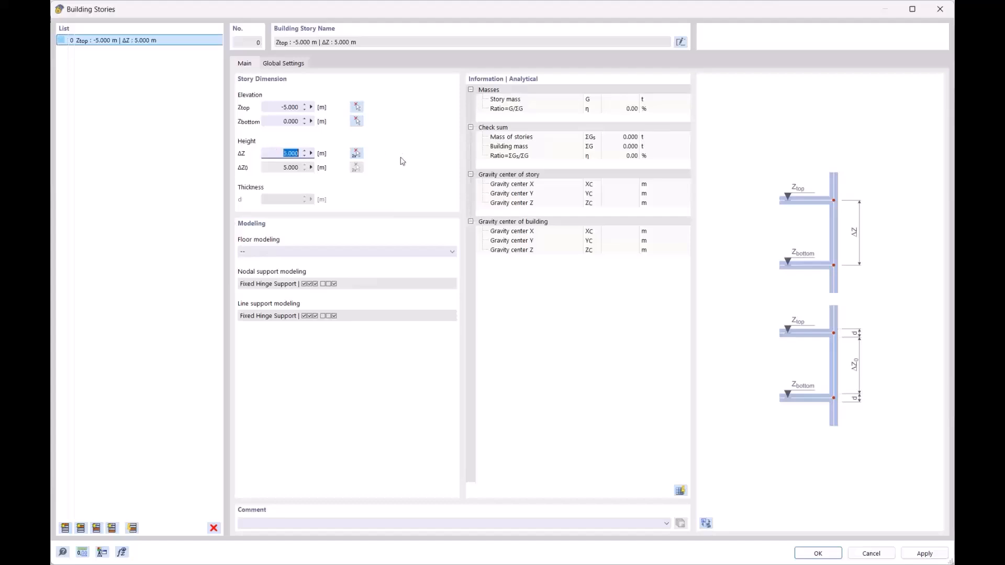
pyautogui.write('3')
pyautogui.click(268, 104)
pyautogui.click(66, 528)
pyautogui.click(66, 528)
pyautogui.click(65, 529)
pyautogui.click(66, 528)
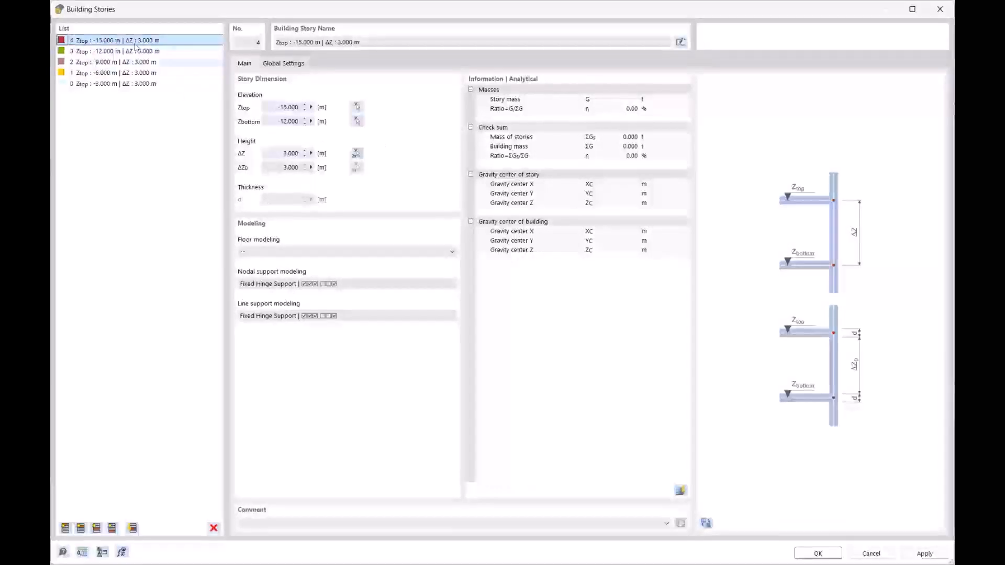
# Step: Preview the stories in 3D from an isometric angle and confirm them
pyautogui.click(706, 523)
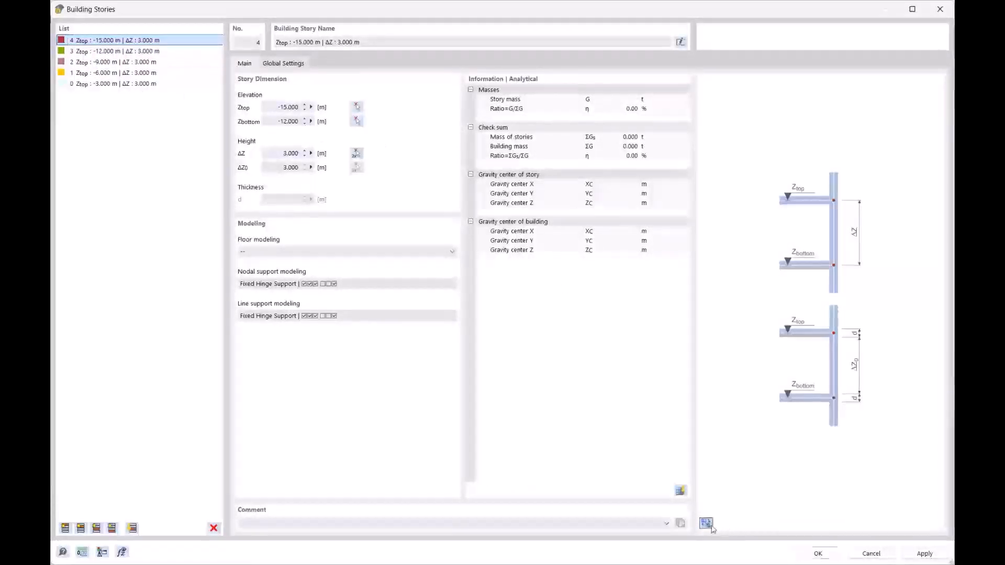
pyautogui.keyDown('ctrl'); pyautogui.moveTo(818, 327); pyautogui.dragTo(766, 216, button='middle'); pyautogui.keyUp('ctrl')
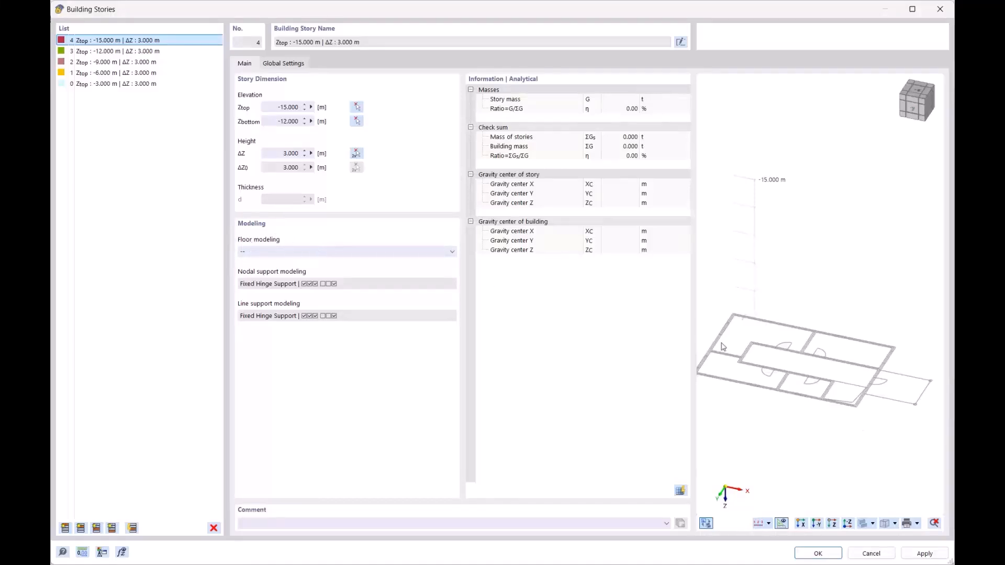
pyautogui.click(817, 554)
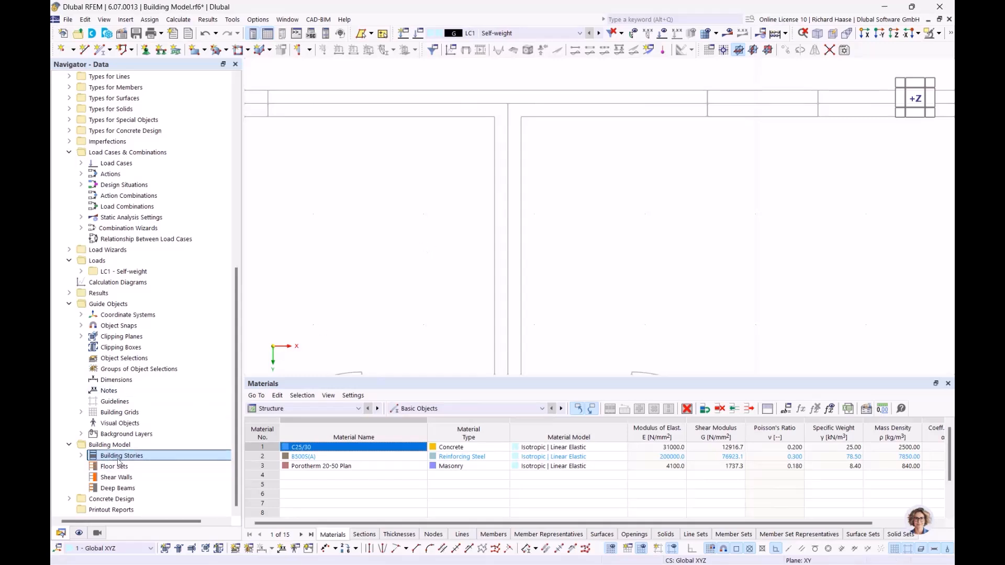
# Step: Zoom out to the full floor plan and start a new wall with 240 mm Porotherm 20-50 Plan thickness
pyautogui.scroll(-5, 504, 134)
pyautogui.scroll(-2, 529, 137)
pyautogui.moveTo(529, 166)
pyautogui.mouseDown(button='middle')
pyautogui.moveTo(559, 143)
pyautogui.moveTo(548, 167)
pyautogui.moveTo(537, 157)
pyautogui.mouseUp(button='middle')
pyautogui.click(308, 50)
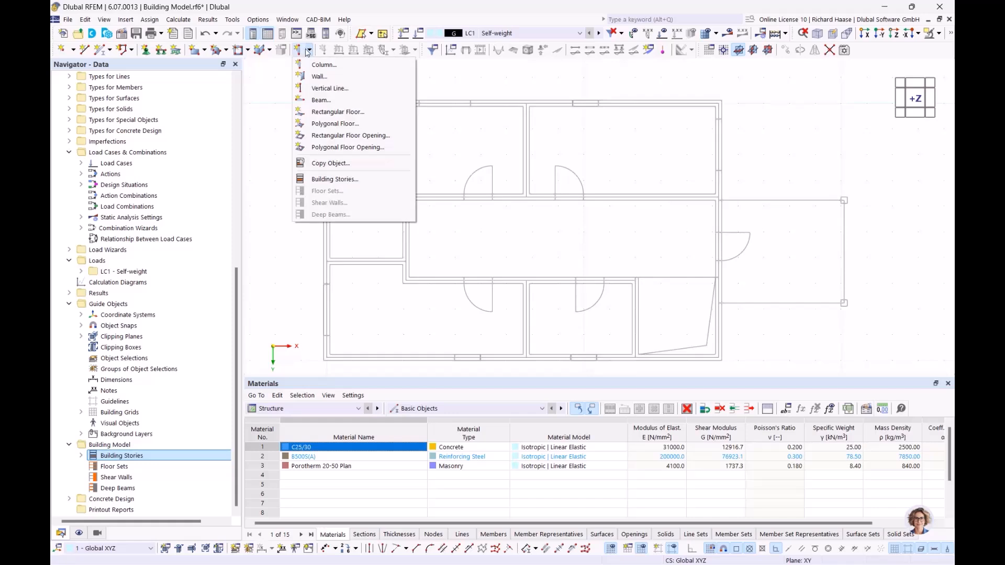
pyautogui.click(319, 77)
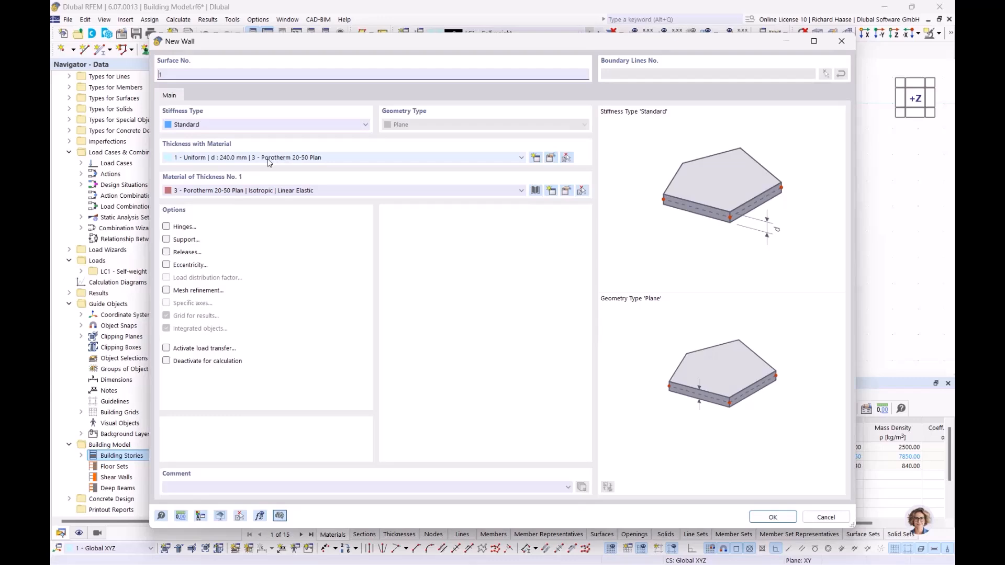
# Step: Accept the wall settings and assign the new walls to all stories 0–4
pyautogui.click(773, 517)
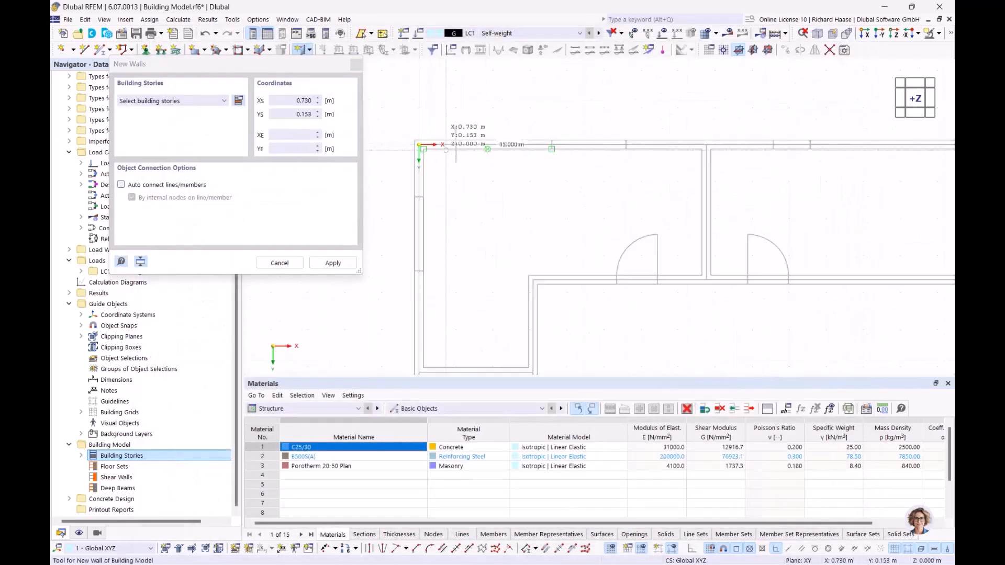
pyautogui.scroll(-3, 454, 306)
pyautogui.scroll(1, 458, 328)
pyautogui.moveTo(457, 329); pyautogui.dragTo(481, 159, button='middle')
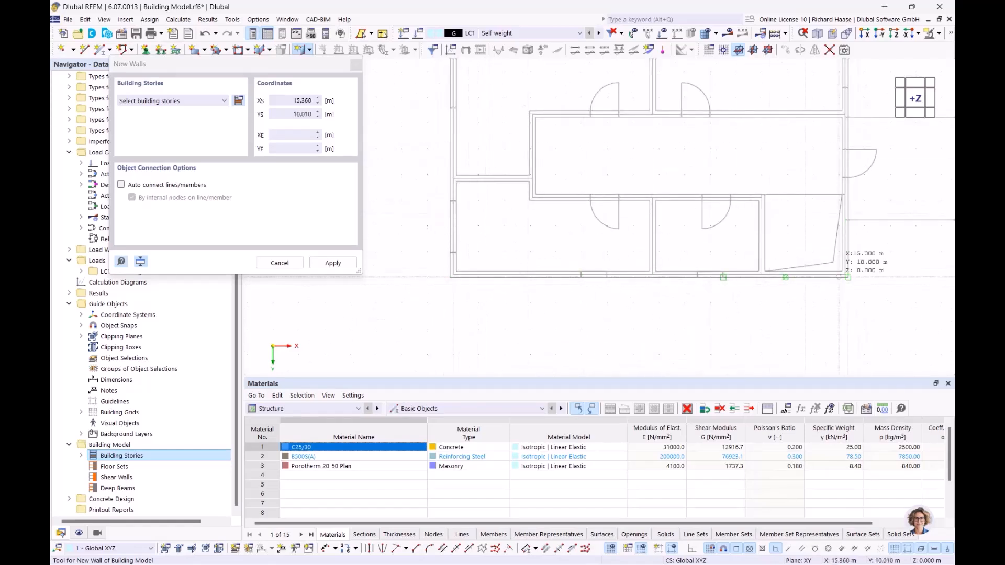
pyautogui.scroll(2, 843, 272)
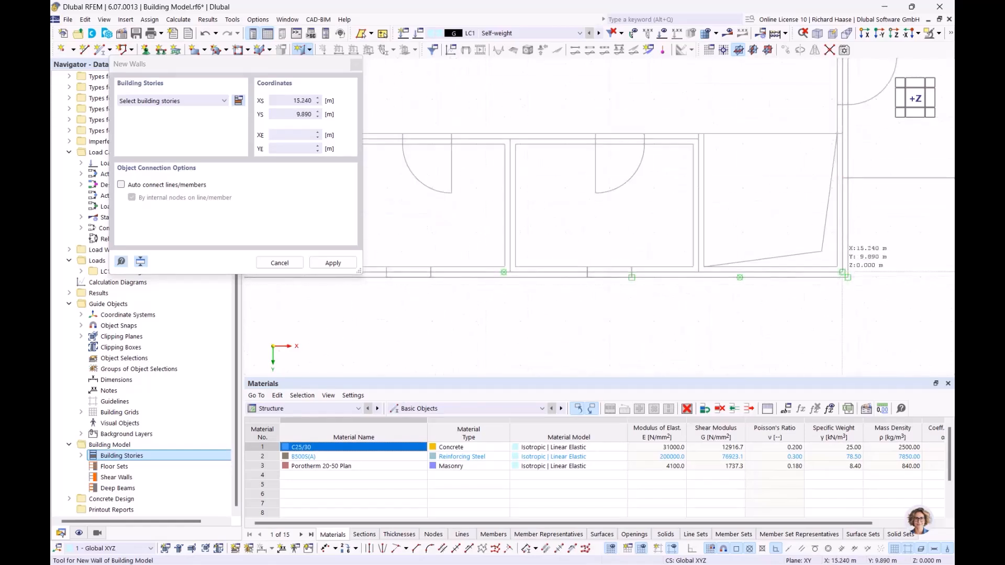
pyautogui.click(843, 272)
pyautogui.click(625, 335)
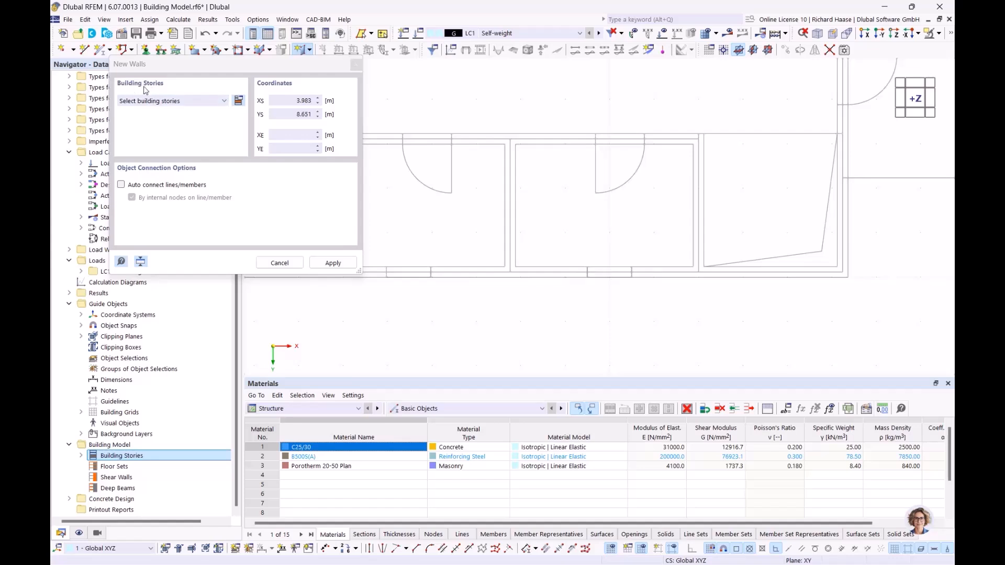
pyautogui.click(186, 102)
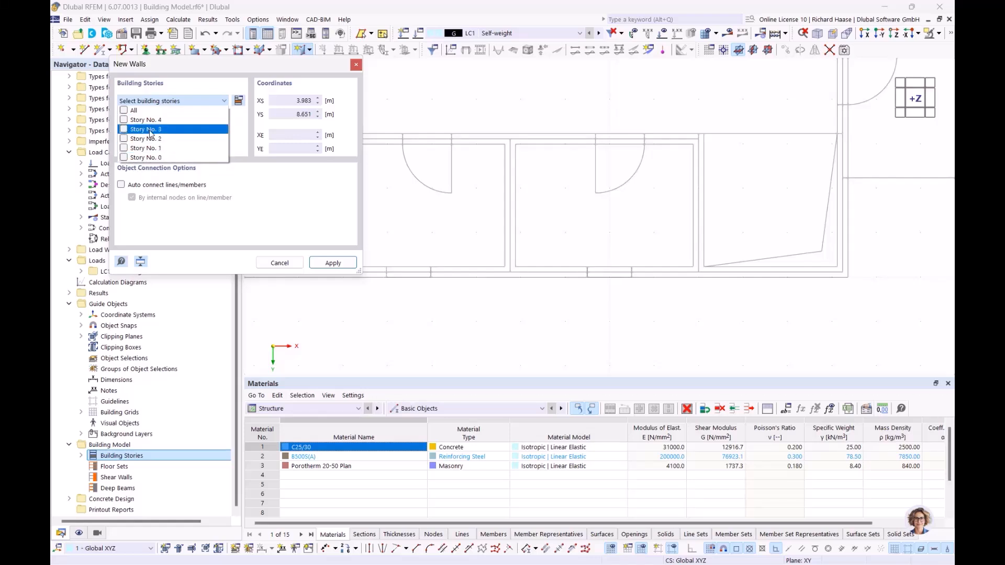
pyautogui.click(124, 111)
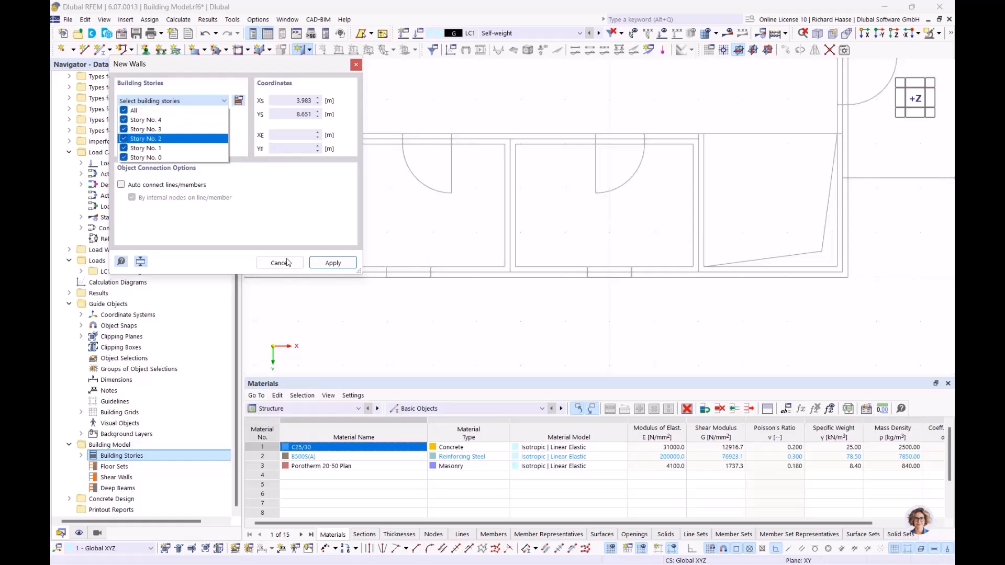
pyautogui.click(335, 265)
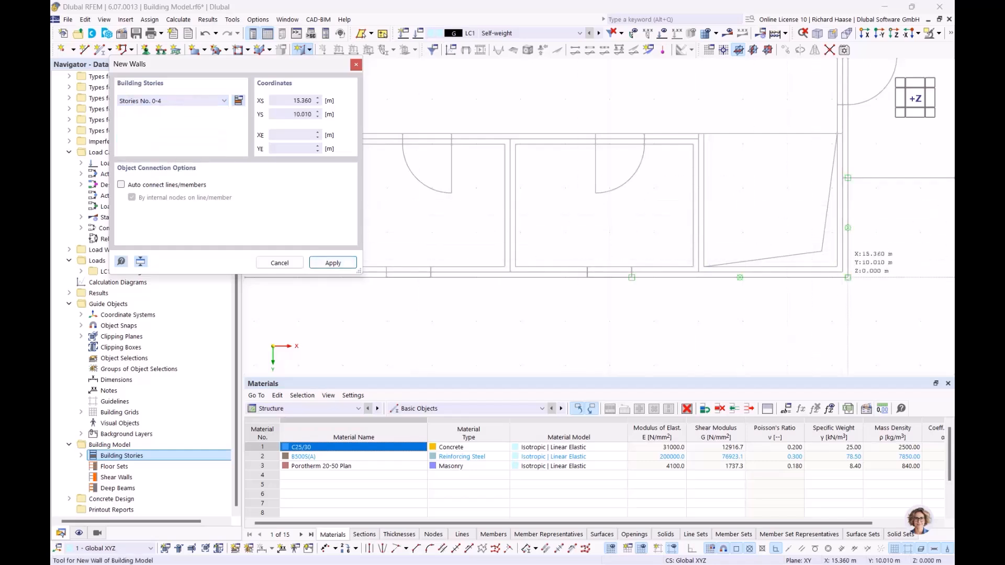
# Step: Draw outer walls from corner 15.240/9.890 to 0.000/9.890 and on to the origin
pyautogui.click(842, 271)
pyautogui.scroll(-2, 531, 226)
pyautogui.moveTo(425, 241); pyautogui.dragTo(619, 242, button='middle')
pyautogui.scroll(3, 460, 250)
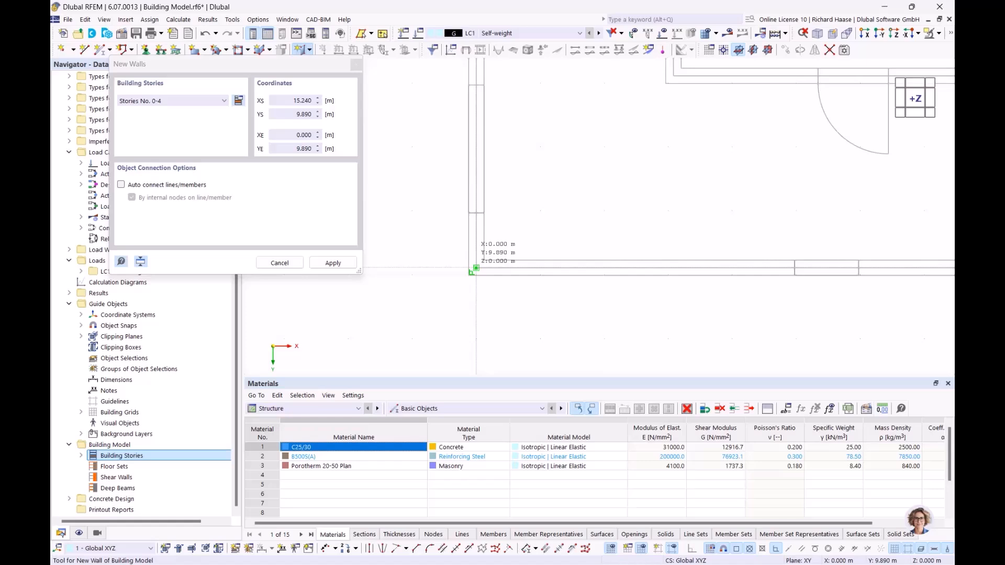
pyautogui.click(476, 268)
pyautogui.scroll(-4, 493, 185)
pyautogui.moveTo(516, 111); pyautogui.dragTo(472, 264, button='middle')
pyautogui.scroll(2, 444, 148)
pyautogui.scroll(2, 443, 141)
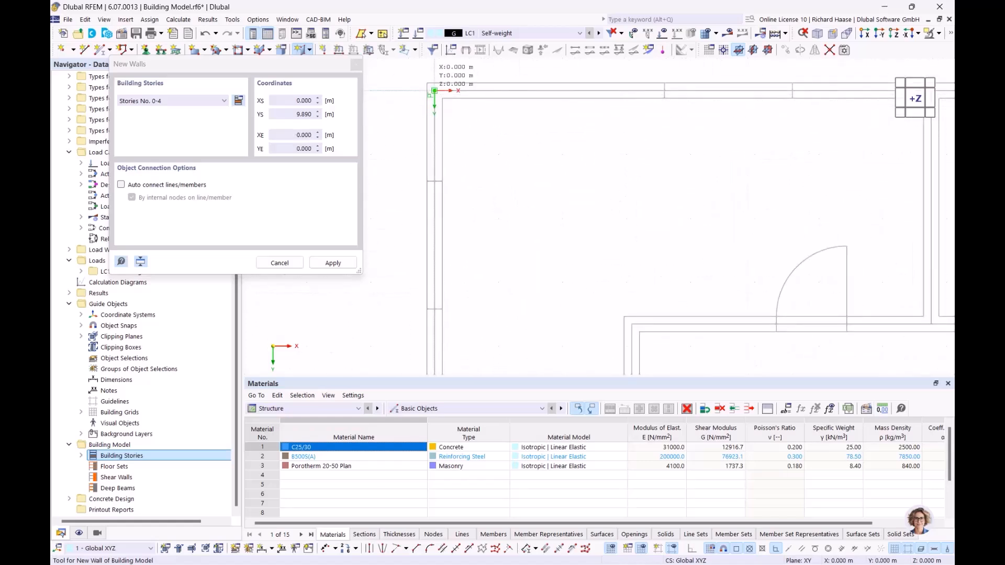
pyautogui.click(434, 90)
# Step: Continue the outline to 15.240/0.000, close it back at 15.240/9.890, and end the chain
pyautogui.scroll(-4, 717, 133)
pyautogui.moveTo(717, 288); pyautogui.dragTo(217, 311, button='middle')
pyautogui.scroll(4, 435, 144)
pyautogui.click(477, 139)
pyautogui.scroll(-4, 496, 314)
pyautogui.moveTo(500, 302); pyautogui.dragTo(501, 80, button='middle')
pyautogui.scroll(3, 495, 243)
pyautogui.scroll(4, 492, 238)
pyautogui.scroll(2, 493, 237)
pyautogui.click(487, 245)
pyautogui.scroll(-3, 503, 235)
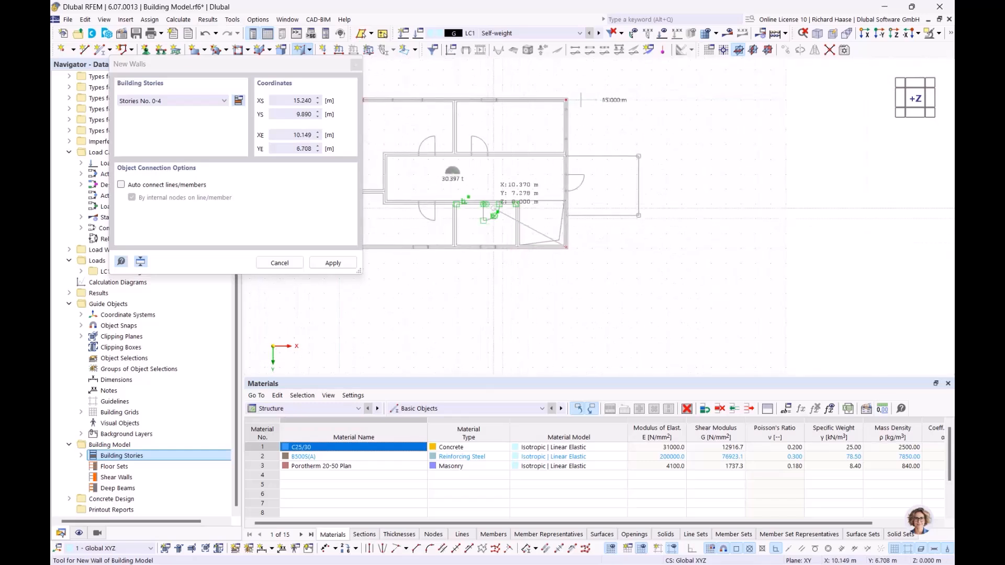
pyautogui.rightClick(467, 194)
# Step: Exit the wall tool, orbit to inspect the outer walls on all five stories, then return to top view
pyautogui.press('Escape')
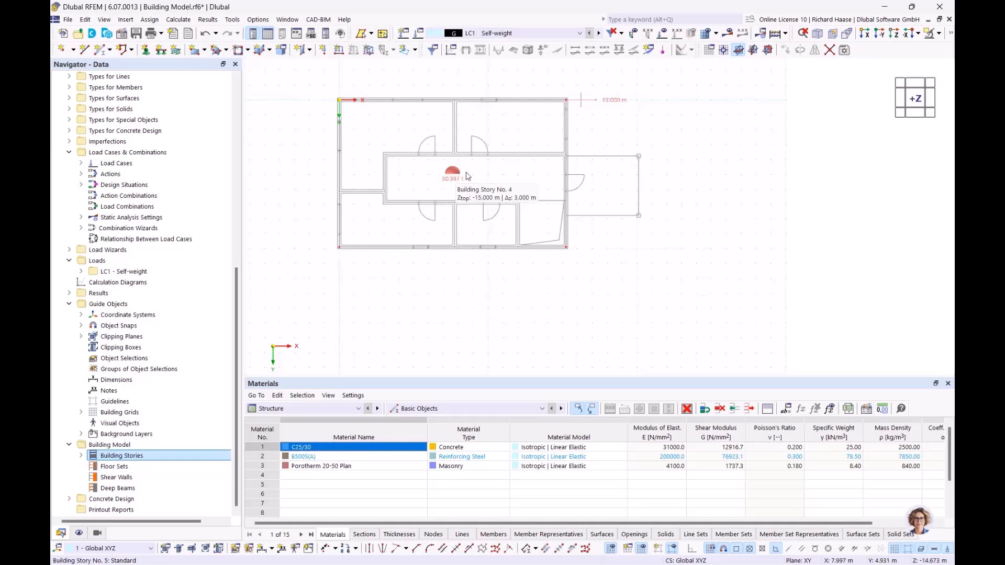
pyautogui.keyDown('ctrl'); pyautogui.moveTo(516, 189); pyautogui.dragTo(455, 114, button='middle'); pyautogui.keyUp('ctrl')
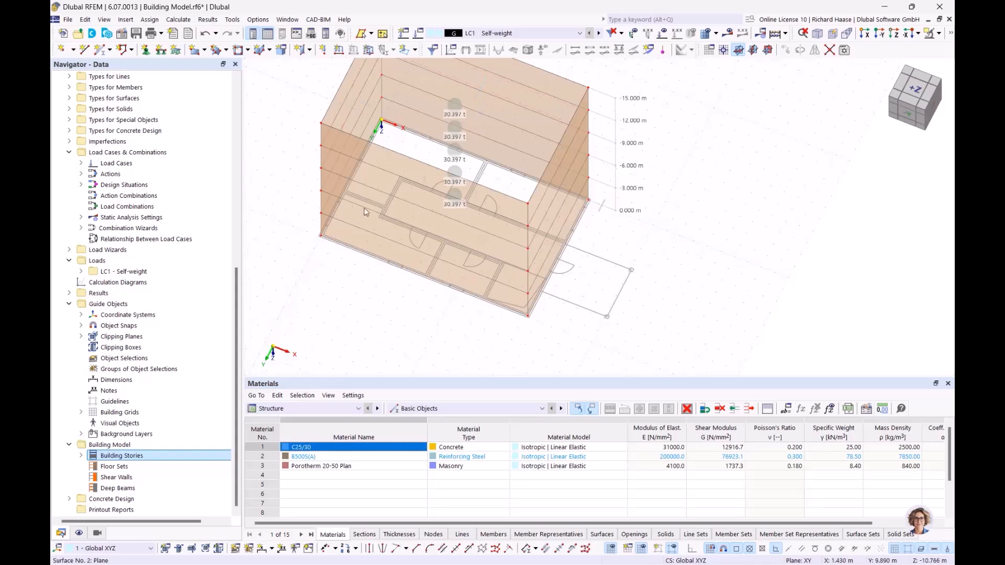
pyautogui.keyDown('ctrl'); pyautogui.moveTo(500, 266); pyautogui.dragTo(540, 310, button='middle'); pyautogui.keyUp('ctrl')
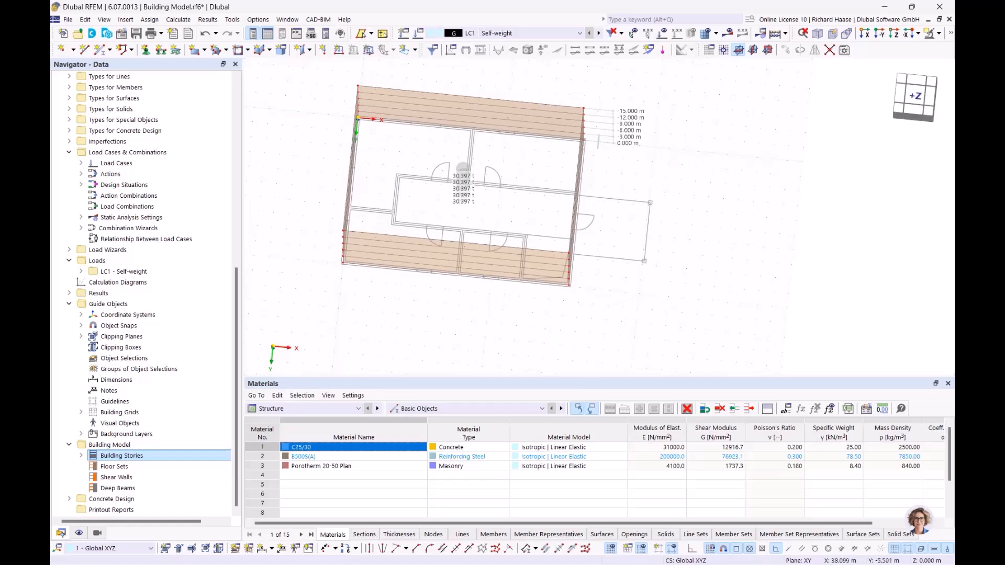
pyautogui.click(915, 100)
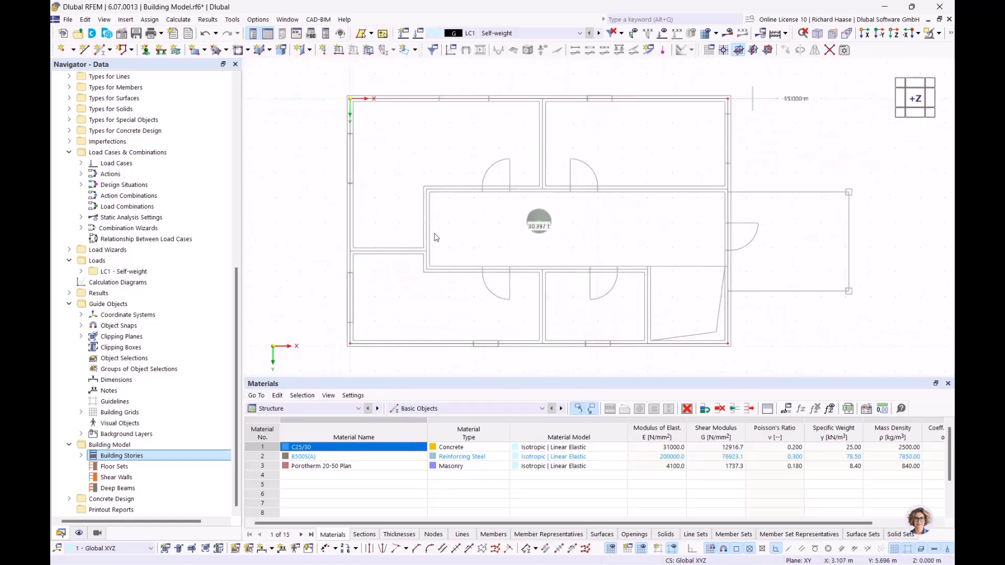
# Step: Start another wall set to 240 mm C25/30 concrete
pyautogui.click(311, 51)
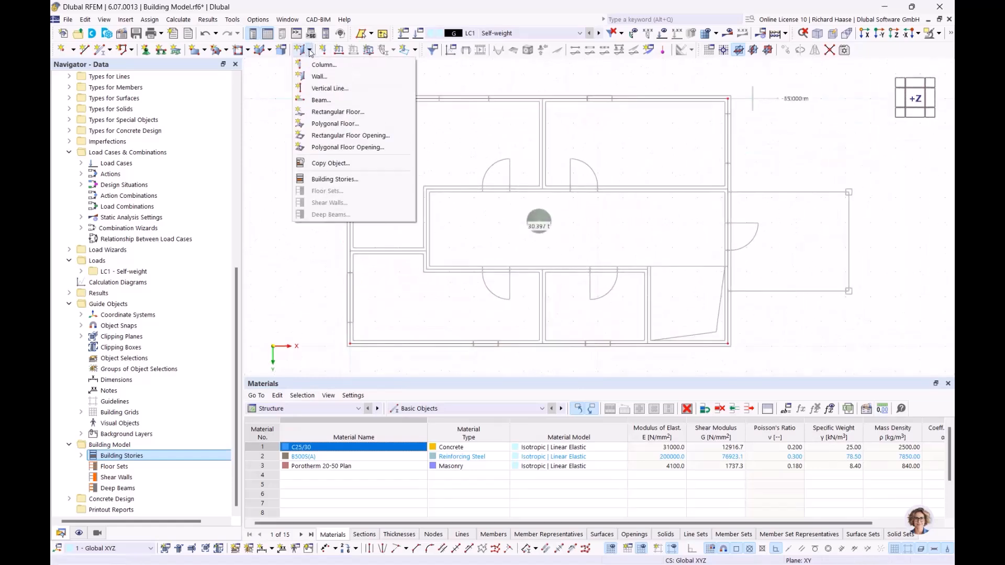
pyautogui.click(319, 81)
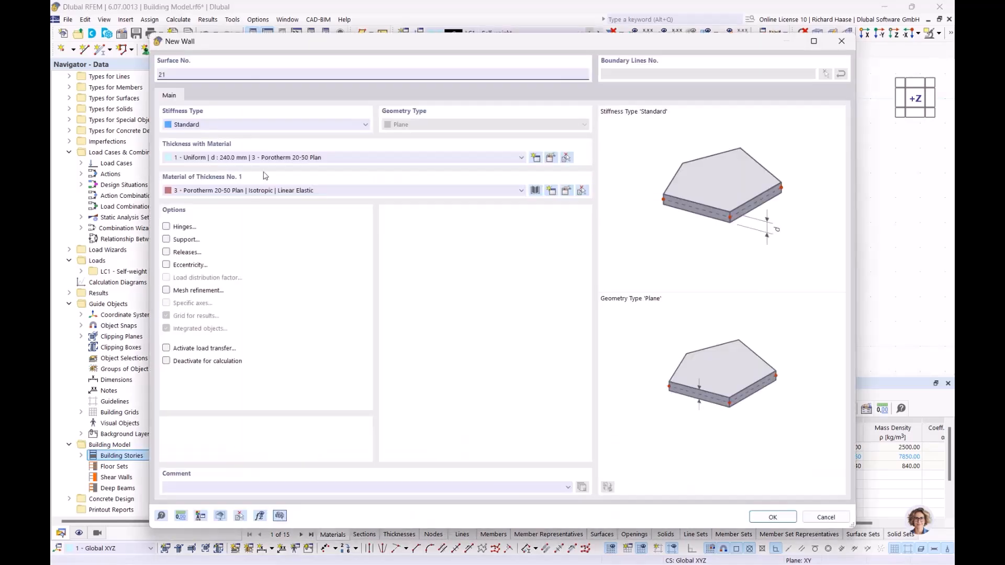
pyautogui.click(289, 157)
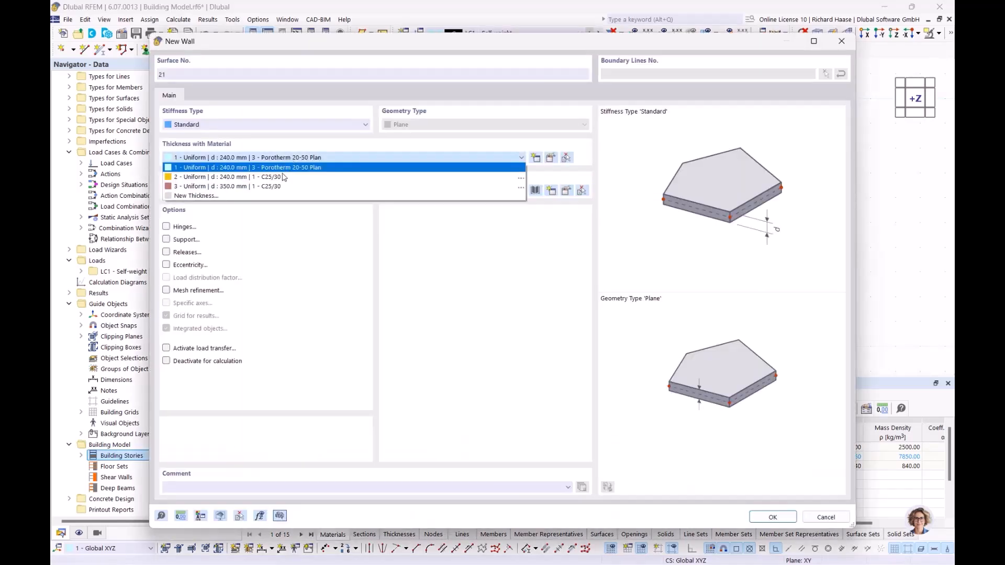
pyautogui.click(230, 178)
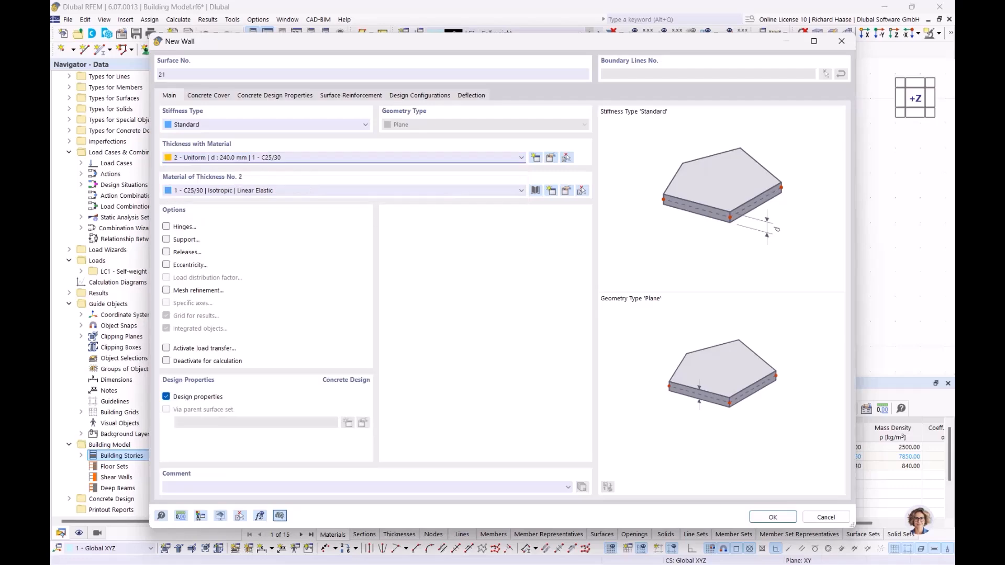
pyautogui.click(772, 517)
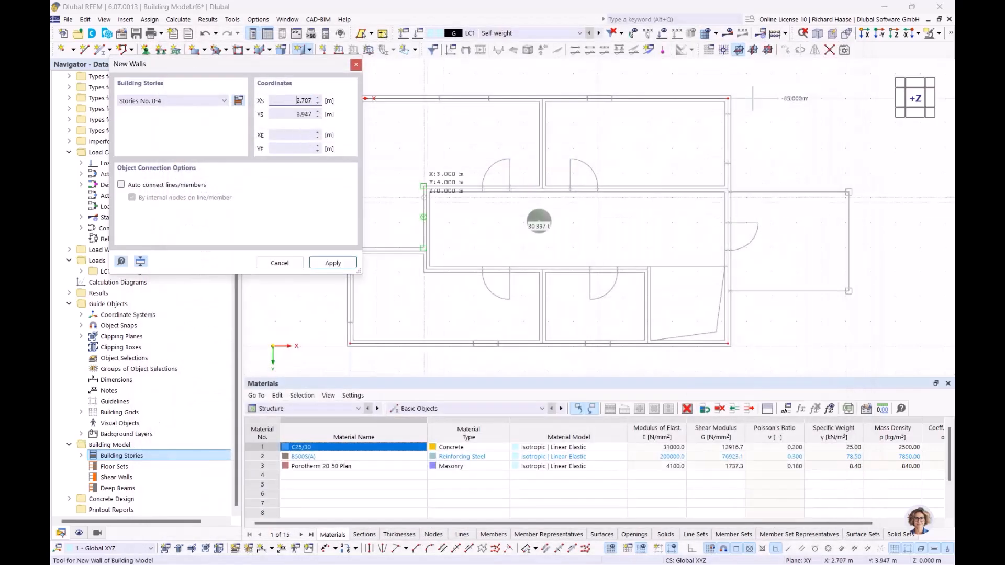
# Step: Draw interior walls via 3.080/6.150 and 3.080/3.650 to the right outer wall, plus 7.760/3.650–7.760/0.000
pyautogui.scroll(3, 472, 250)
pyautogui.click(394, 243)
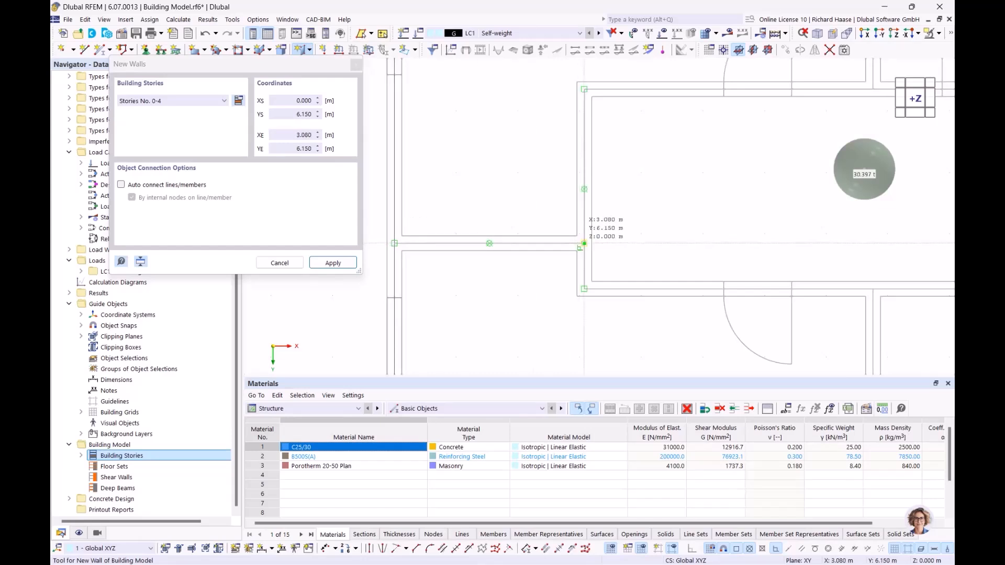
pyautogui.click(584, 243)
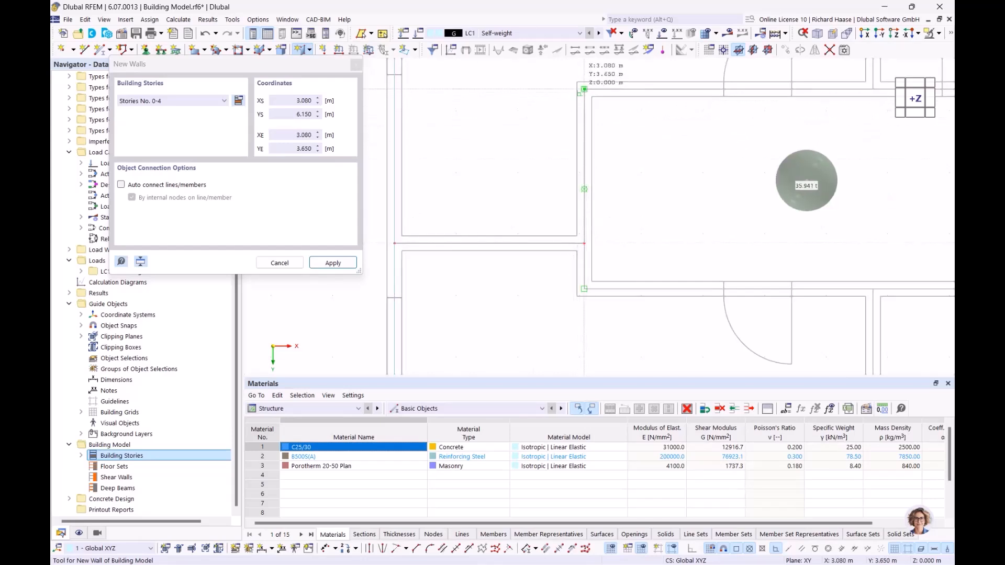
pyautogui.click(584, 89)
pyautogui.scroll(-3, 824, 109)
pyautogui.moveTo(806, 111); pyautogui.dragTo(513, 114, button='middle')
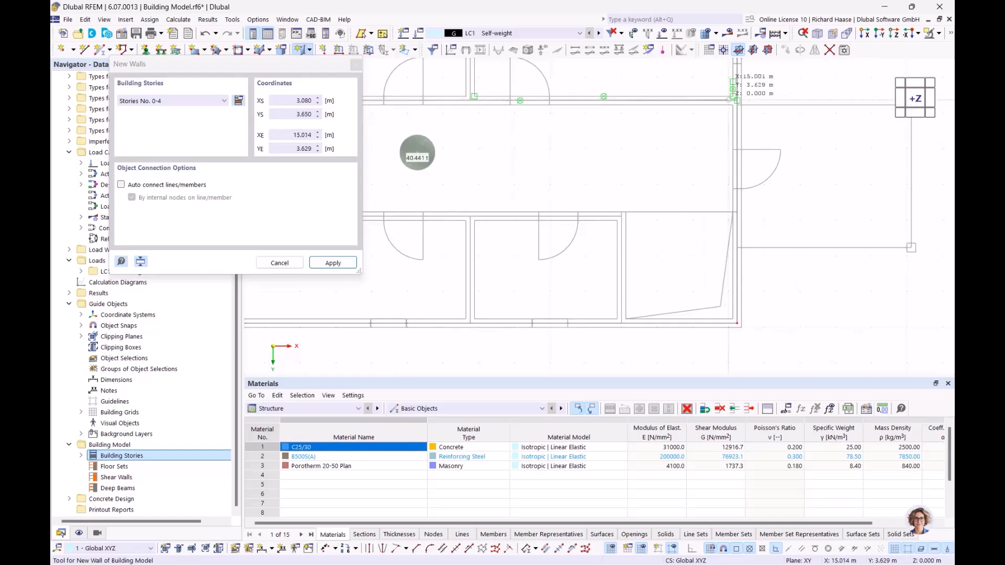
pyautogui.scroll(3, 735, 101)
pyautogui.click(741, 103)
pyautogui.scroll(-3, 741, 103)
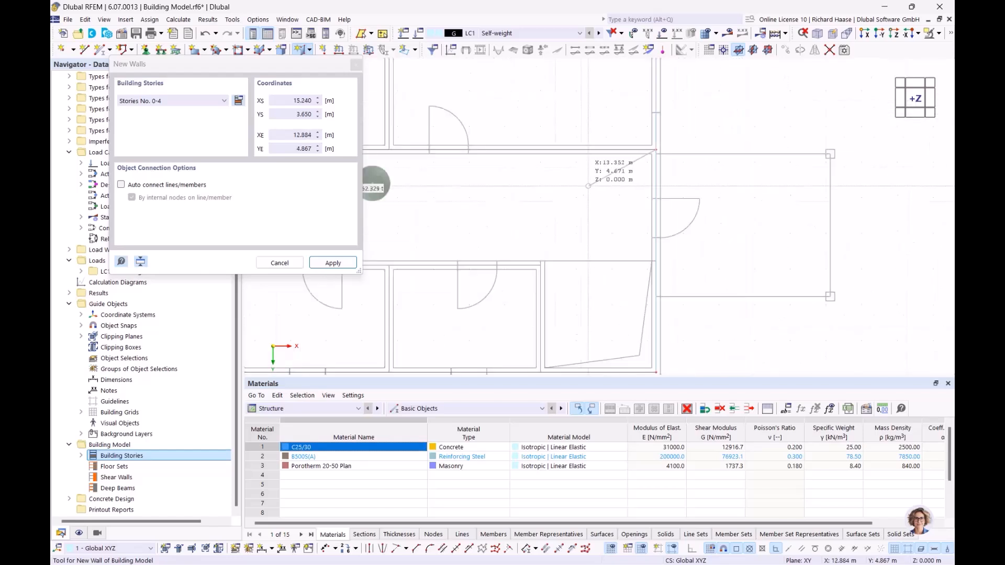
pyautogui.scroll(2, 582, 223)
pyautogui.click(579, 225)
pyautogui.scroll(2, 578, 181)
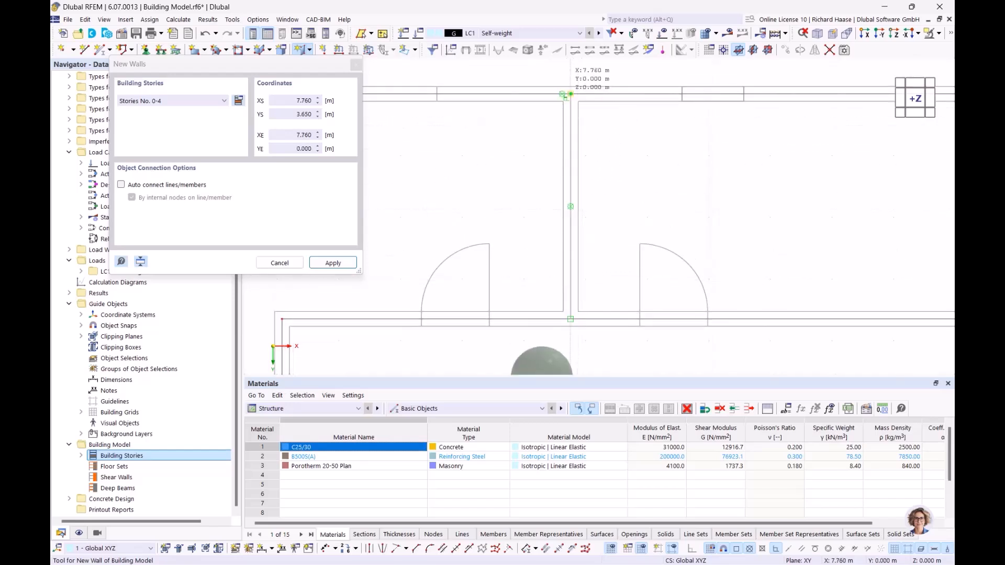
pyautogui.click(571, 94)
pyautogui.scroll(-5, 616, 257)
pyautogui.moveTo(614, 258); pyautogui.dragTo(623, 79, button='middle')
pyautogui.scroll(3, 525, 194)
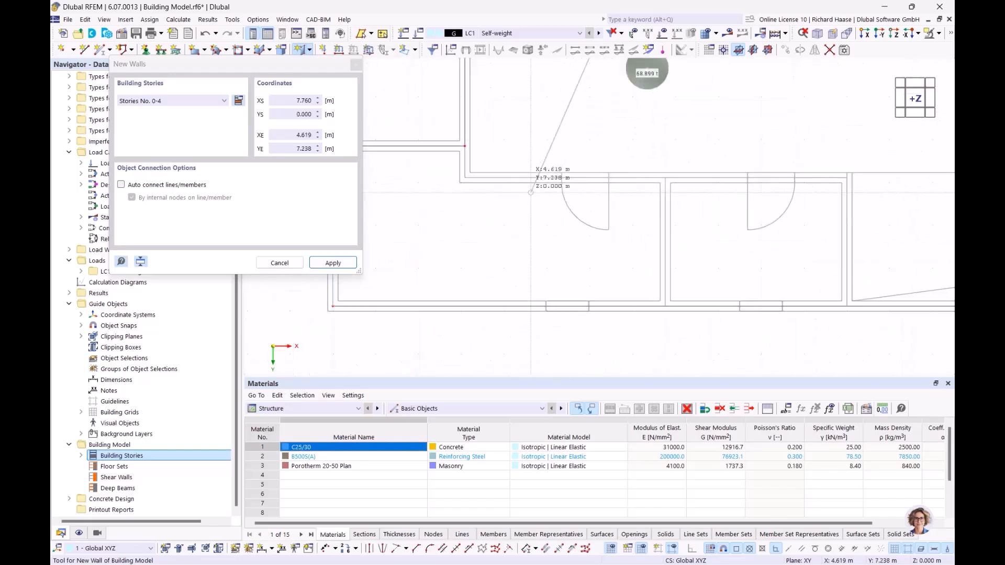
# Step: Add the y = 6.890 m wall and cross walls at x 12.000 and 7.760 m up to y 9.890
pyautogui.click(464, 177)
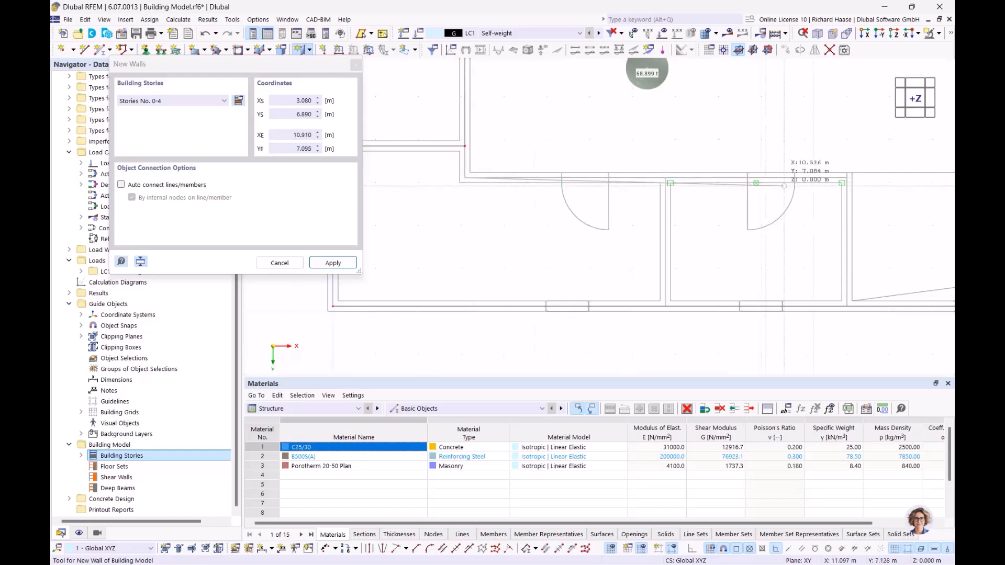
pyautogui.scroll(4, 633, 178)
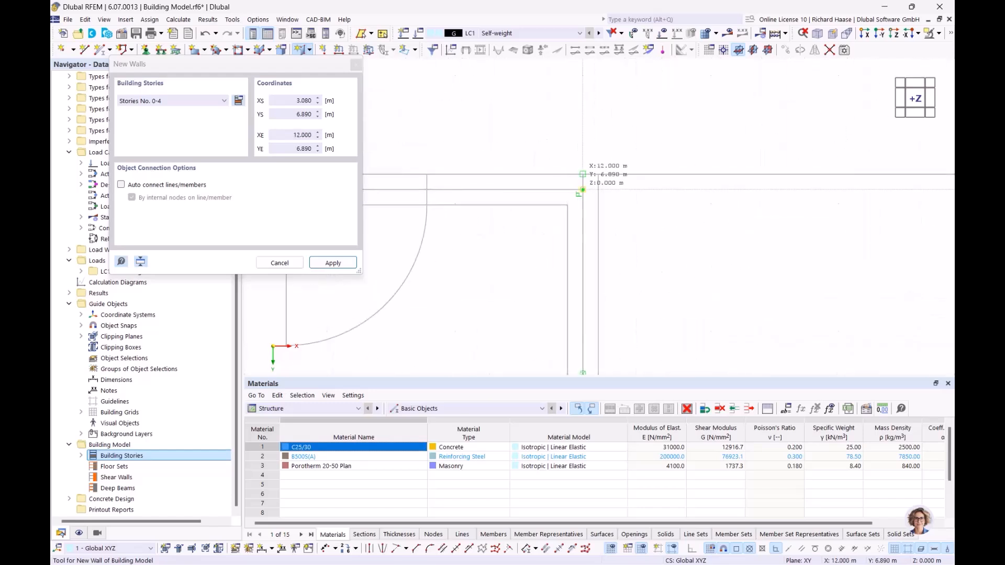
pyautogui.click(582, 190)
pyautogui.scroll(-2, 581, 282)
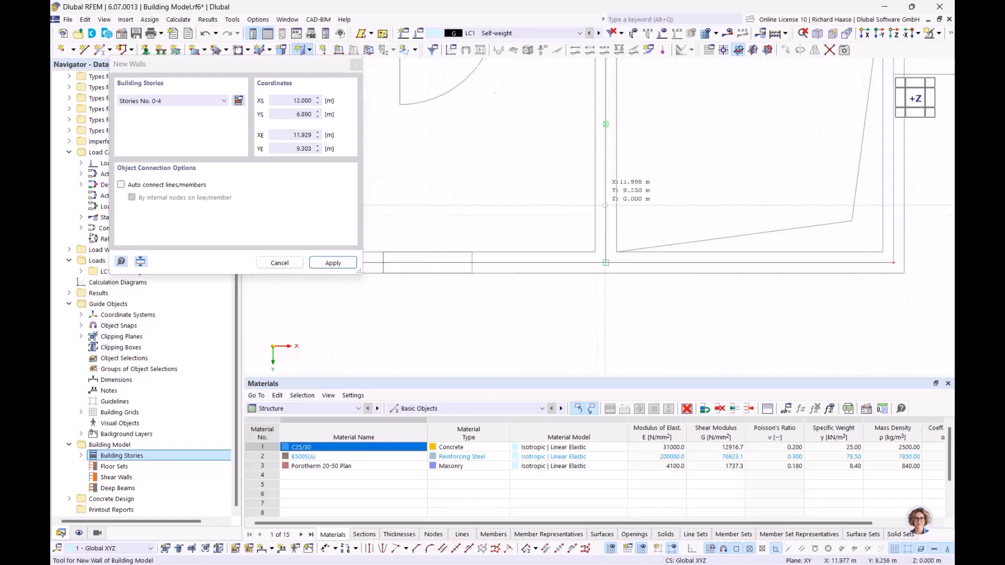
pyautogui.click(604, 253)
pyautogui.scroll(-4, 467, 199)
pyautogui.moveTo(464, 201); pyautogui.dragTo(623, 233, button='middle')
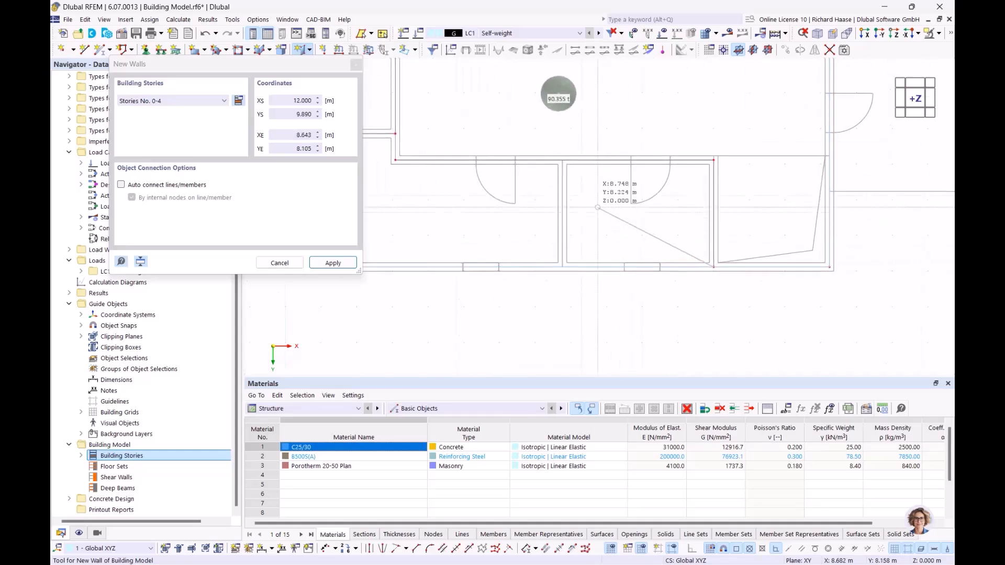
pyautogui.rightClick(602, 212)
pyautogui.scroll(2, 560, 192)
pyautogui.click(554, 144)
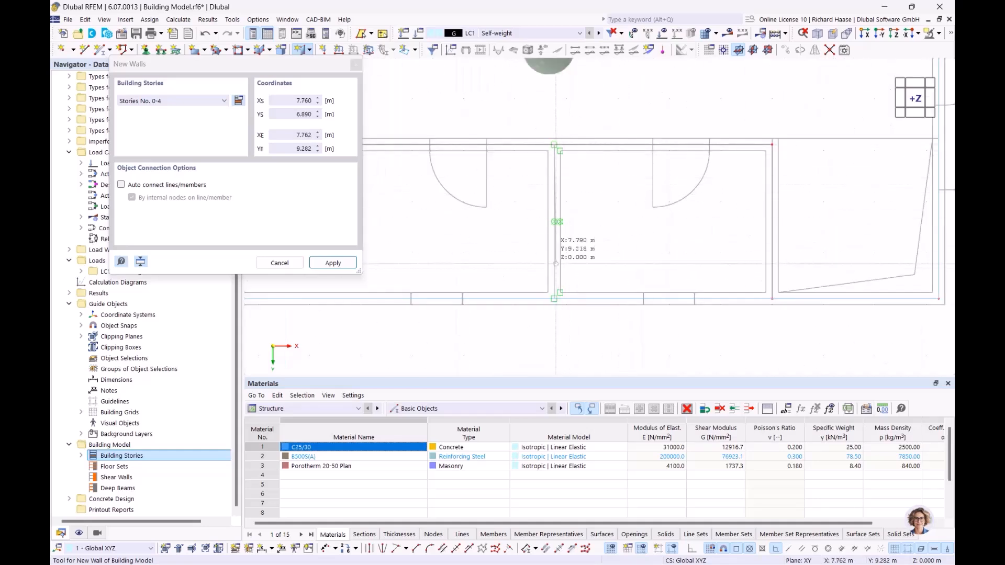
pyautogui.click(554, 298)
pyautogui.scroll(-3, 554, 299)
pyautogui.rightClick(651, 190)
pyautogui.moveTo(657, 136); pyautogui.dragTo(537, 176, button='middle')
pyautogui.press('Escape')
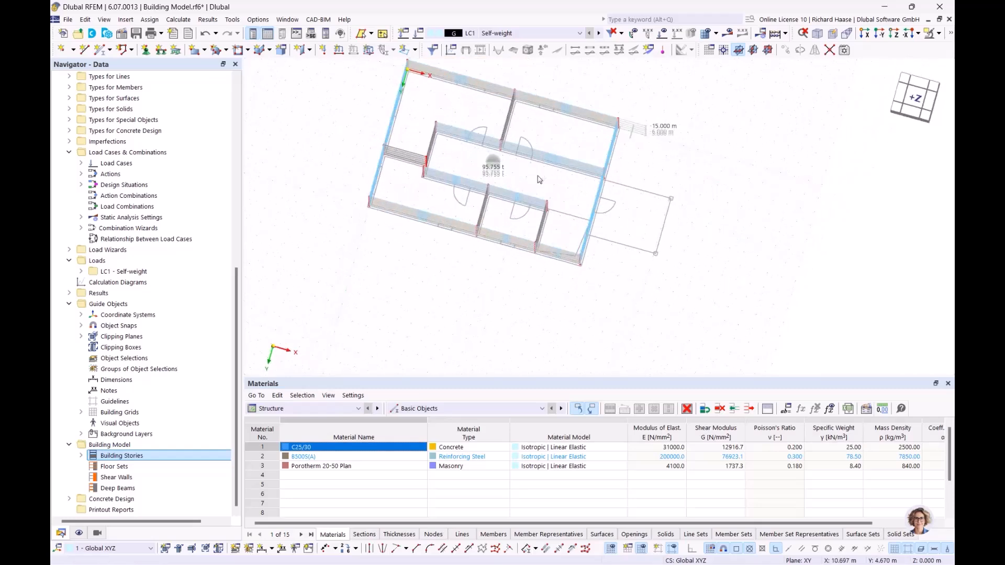
pyautogui.click(912, 100)
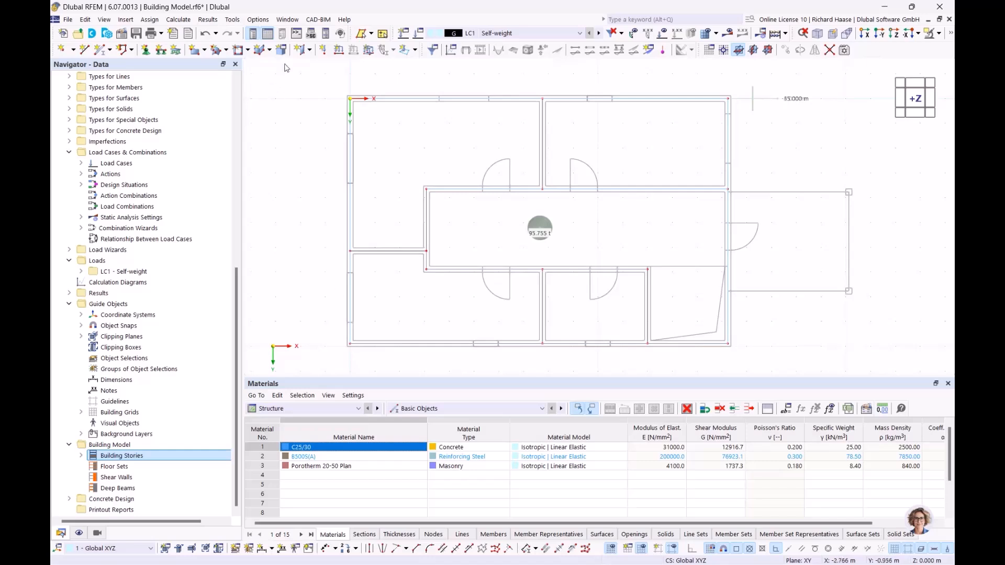
# Step: Create columns limited to Story No. 0 at the annex's two outer corners
pyautogui.click(310, 50)
pyautogui.click(321, 67)
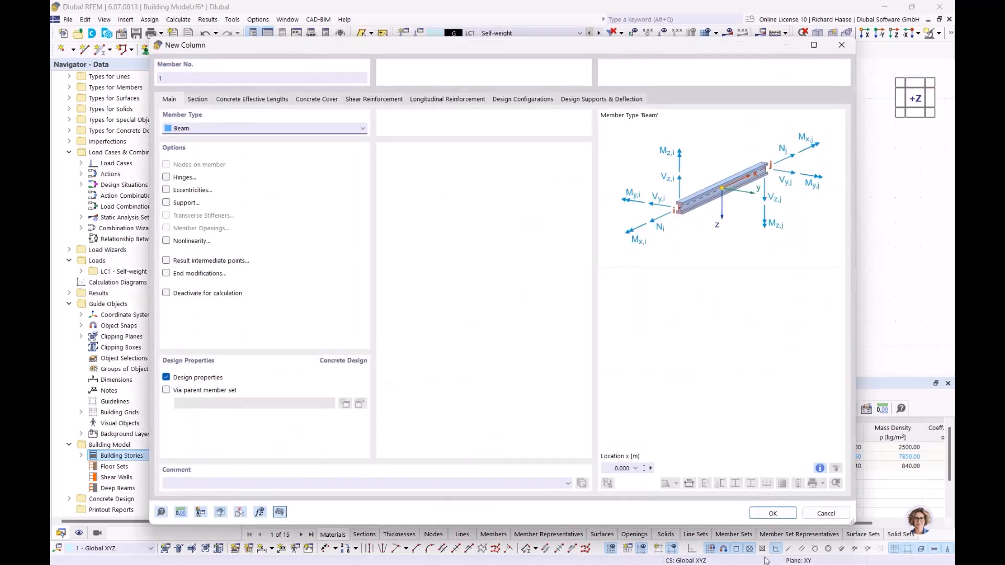
pyautogui.click(202, 102)
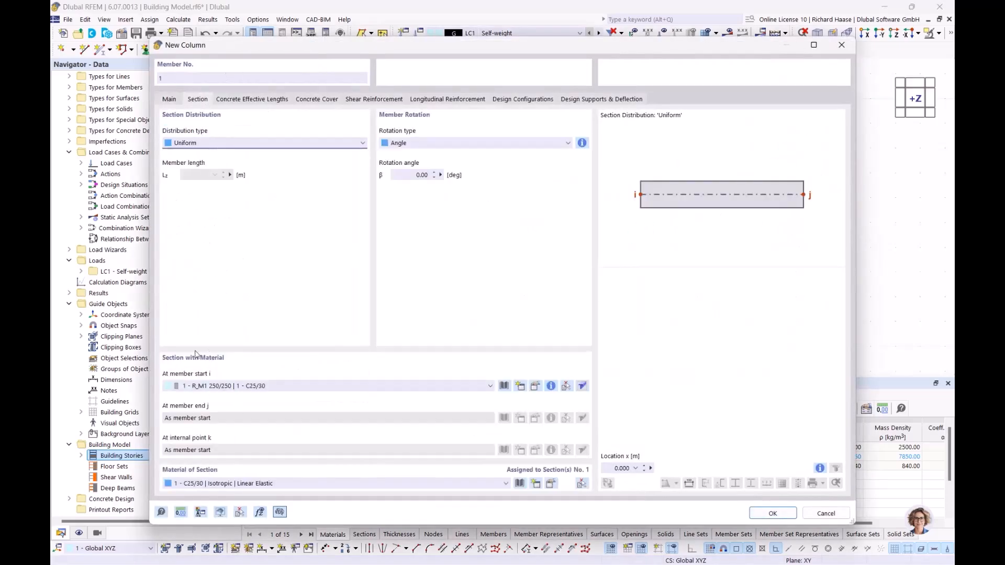
pyautogui.click(772, 513)
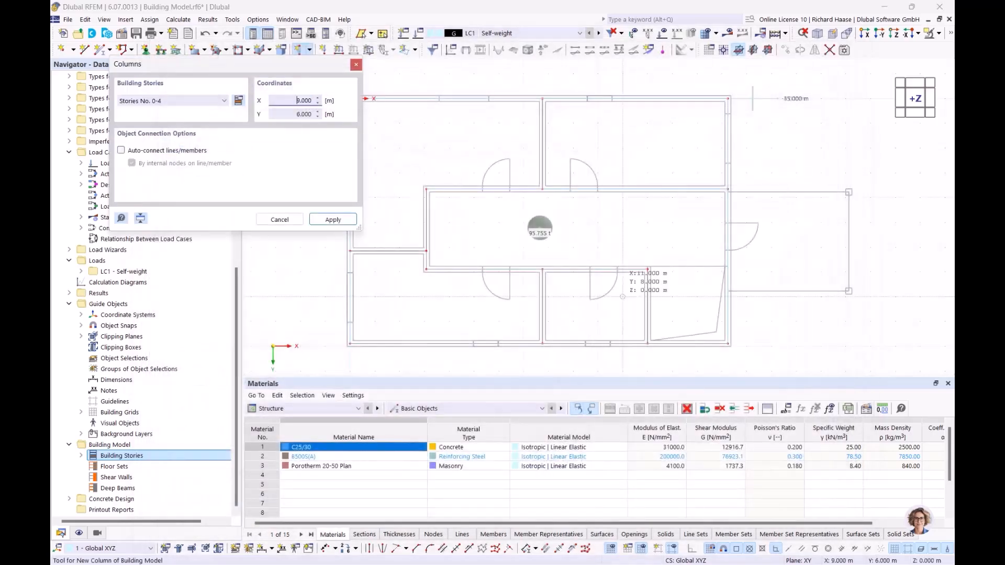
pyautogui.click(203, 103)
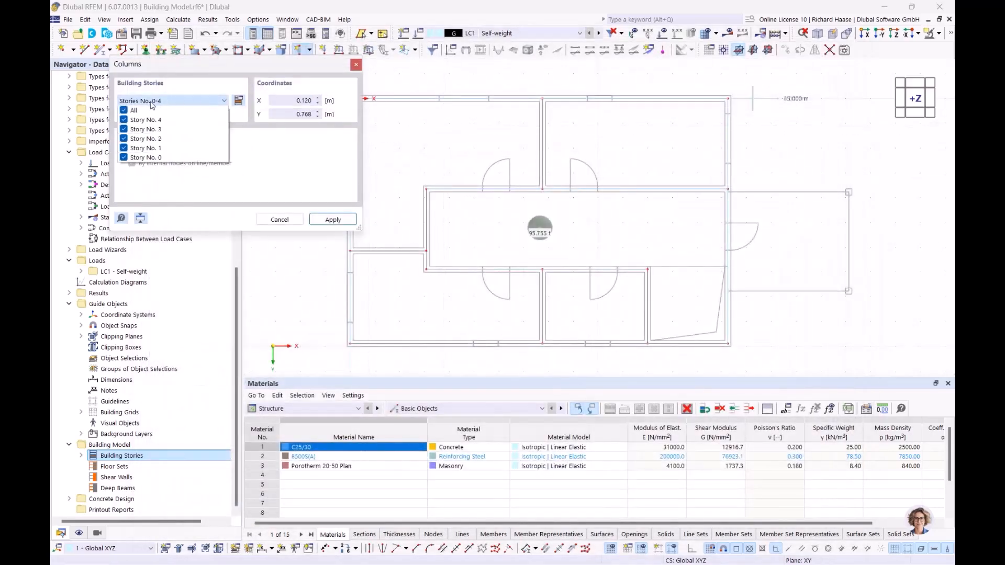
pyautogui.click(125, 110)
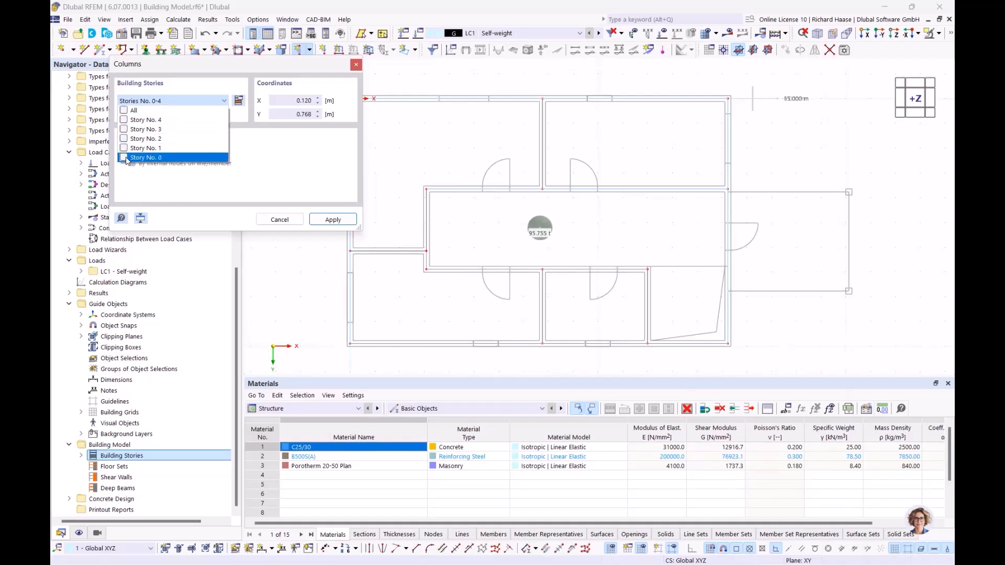
pyautogui.click(333, 220)
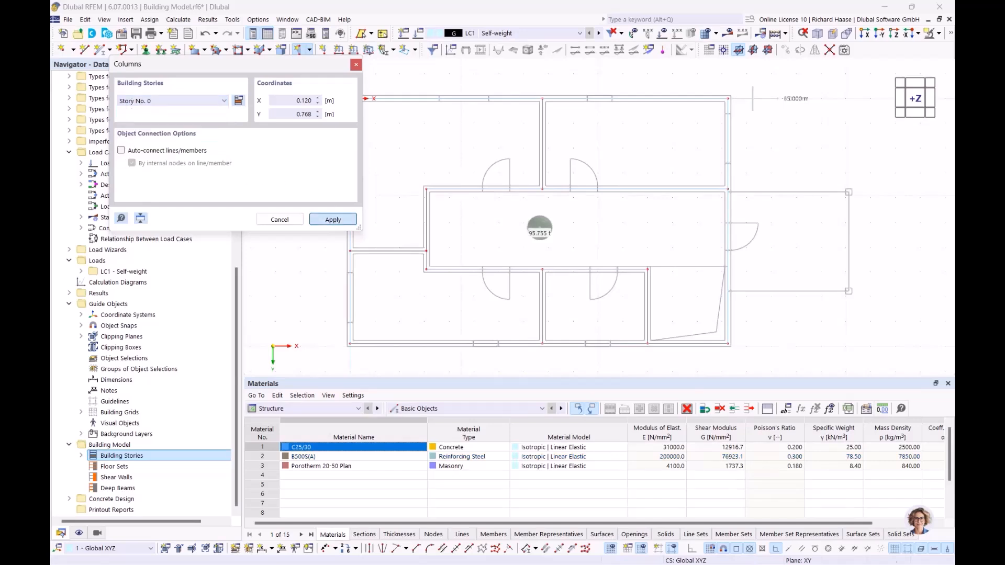
pyautogui.scroll(5, 696, 225)
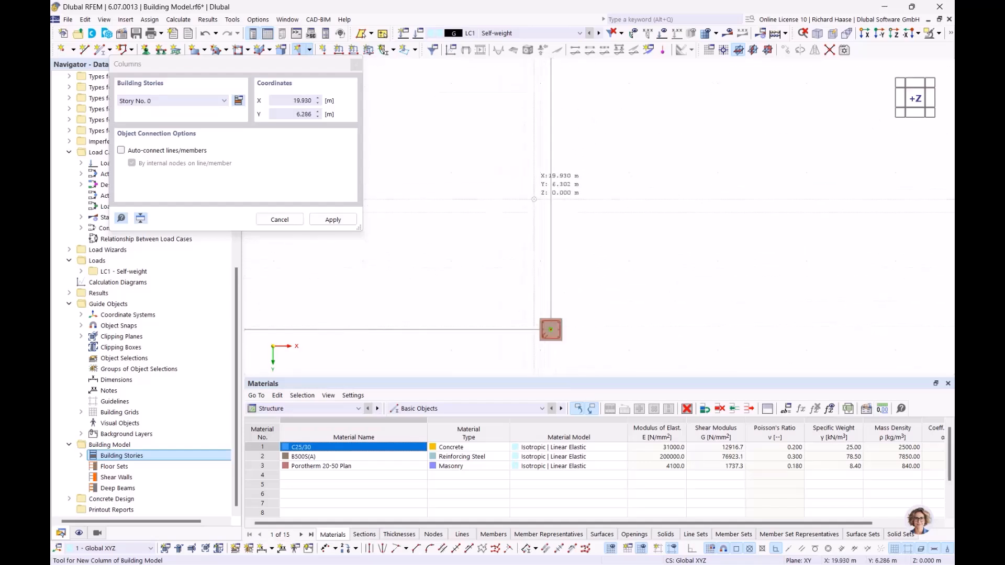
pyautogui.scroll(-3, 528, 189)
pyautogui.moveTo(528, 189); pyautogui.dragTo(623, 224, button='middle')
pyautogui.press('Escape')
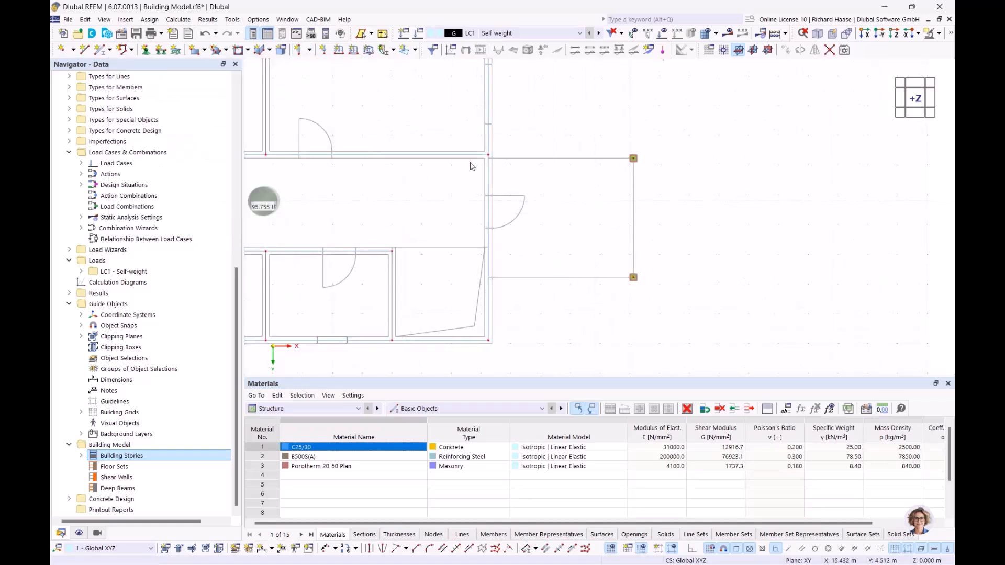
# Step: Start a rectangular floor on all stories, then cancel that first placement
pyautogui.click(310, 50)
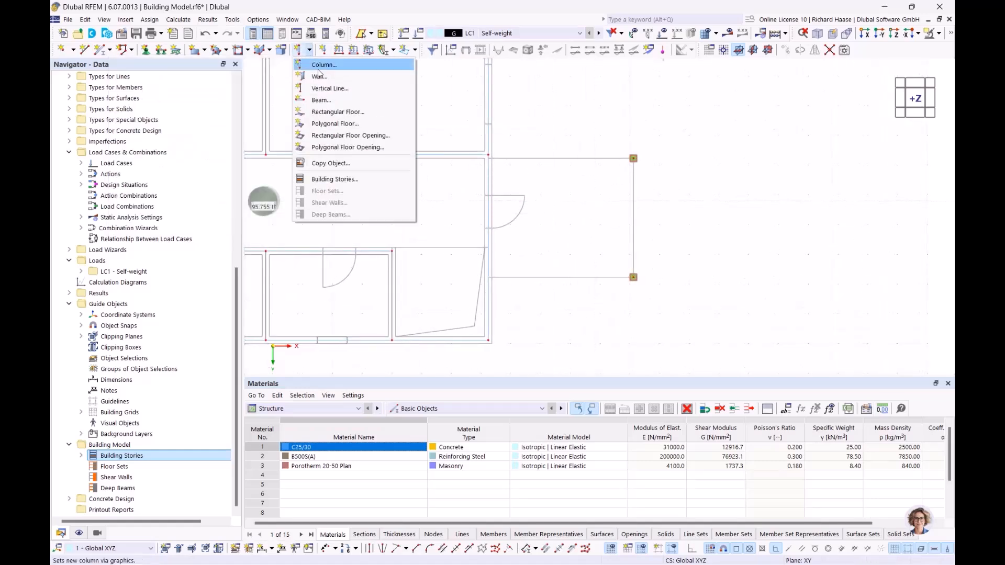
pyautogui.click(323, 112)
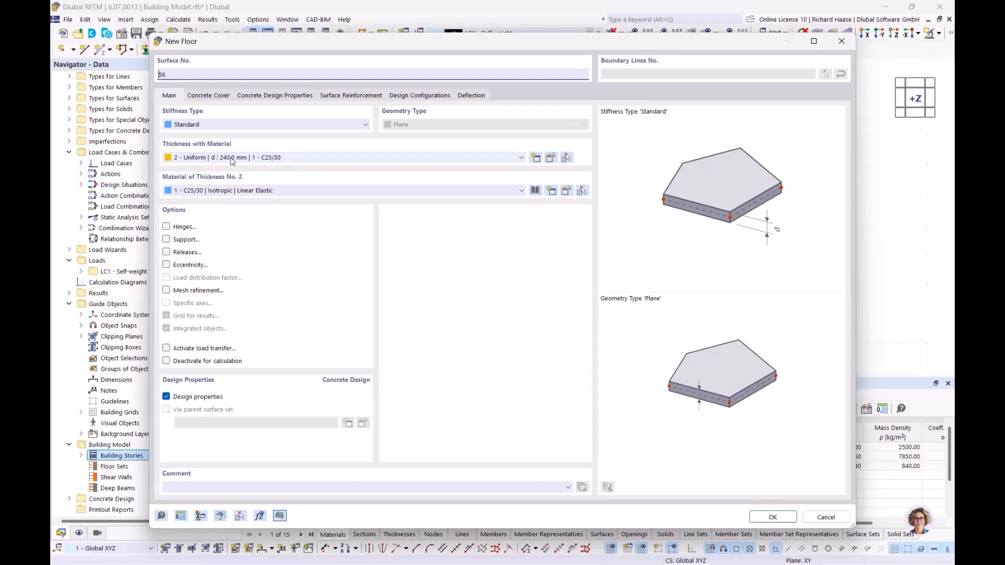
pyautogui.click(773, 517)
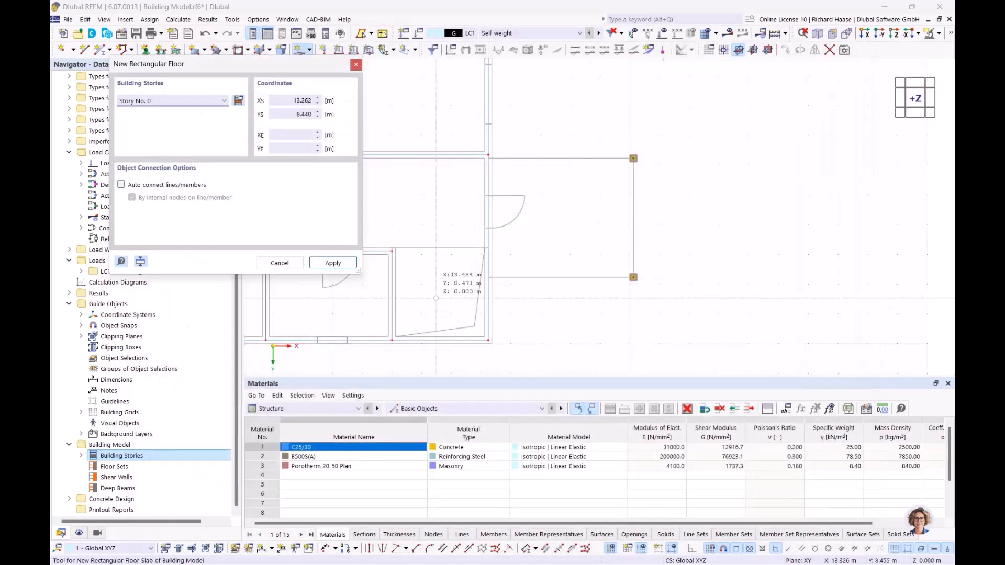
pyautogui.click(149, 101)
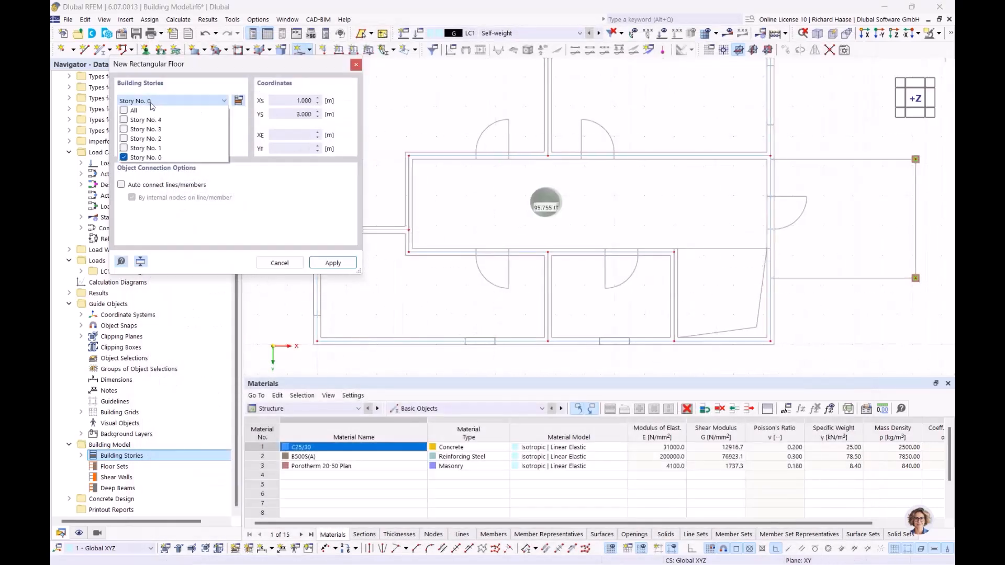
pyautogui.click(124, 110)
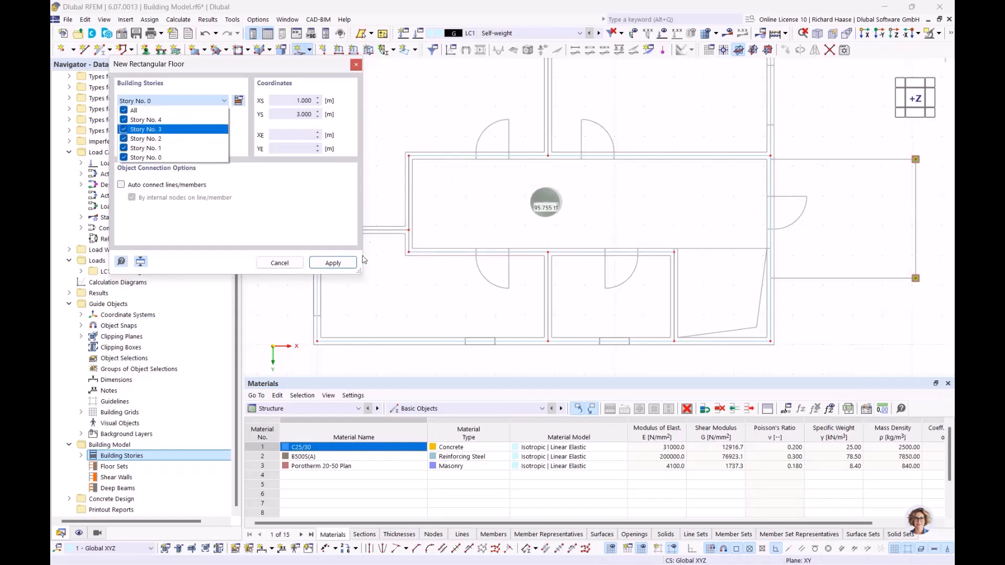
pyautogui.click(330, 264)
pyautogui.click(332, 263)
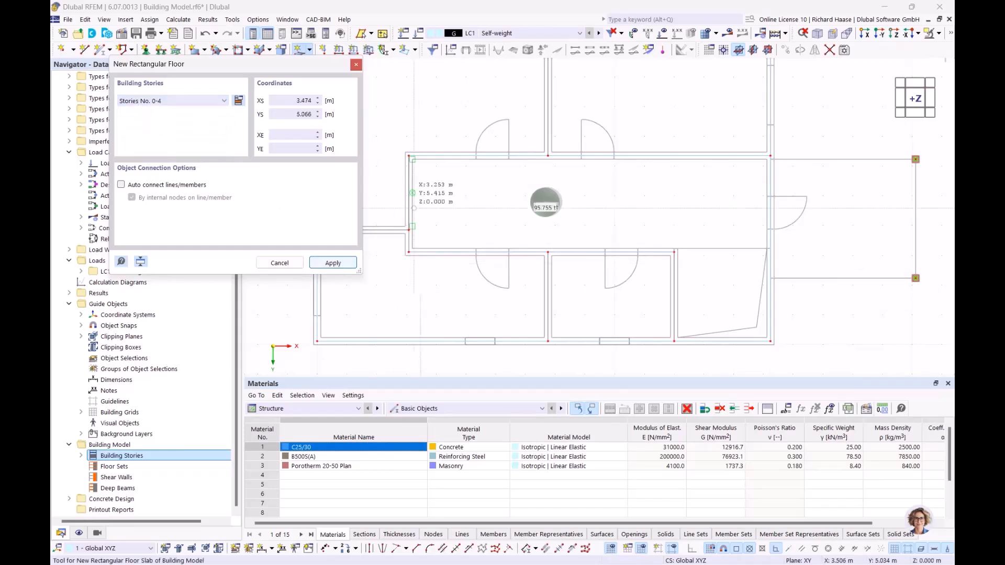
pyautogui.scroll(6, 366, 111)
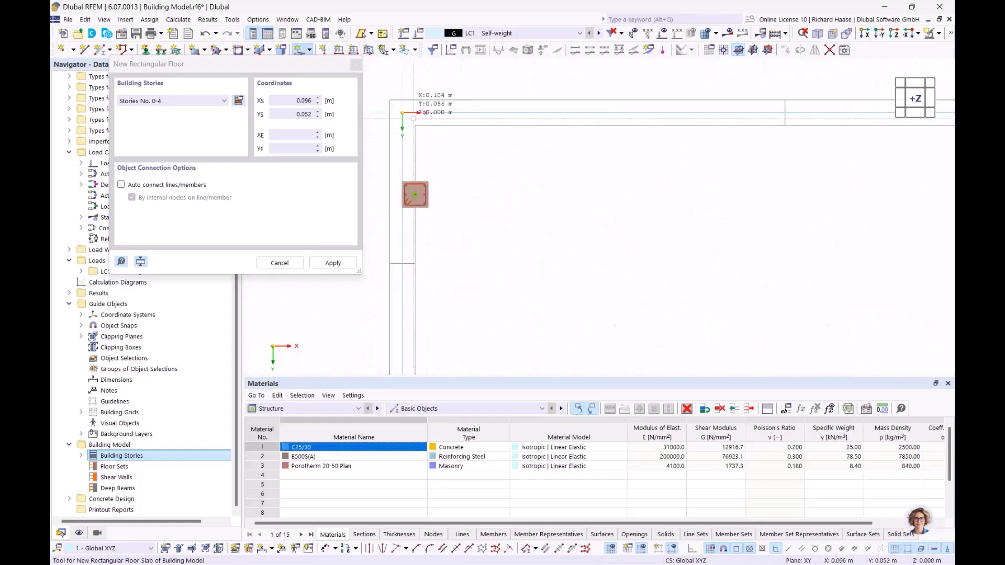
pyautogui.scroll(-8, 432, 196)
pyautogui.moveTo(505, 201); pyautogui.dragTo(485, 196, button='middle')
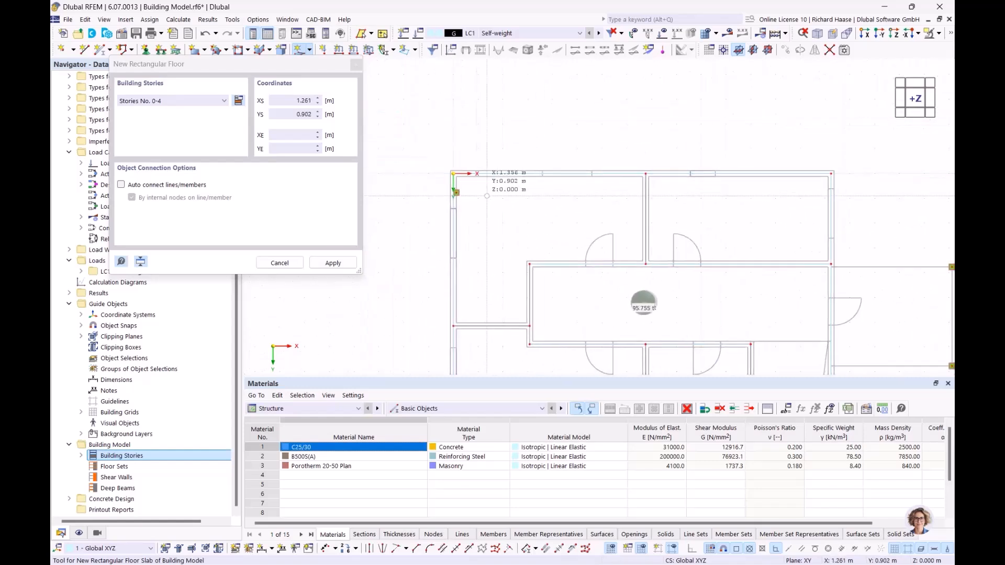
pyautogui.scroll(5, 483, 195)
pyautogui.press('Escape')
pyautogui.scroll(3, 433, 197)
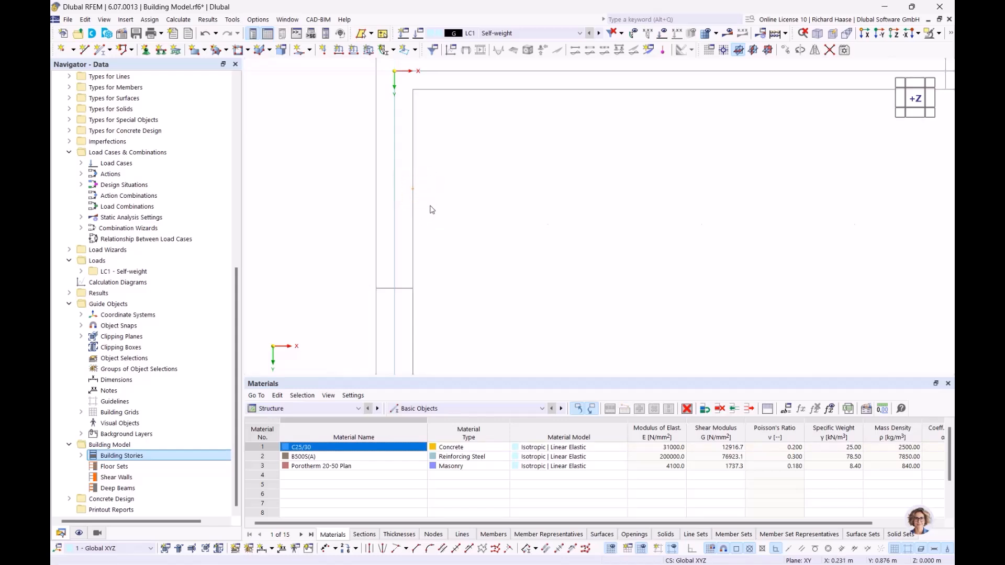
pyautogui.scroll(-8, 430, 210)
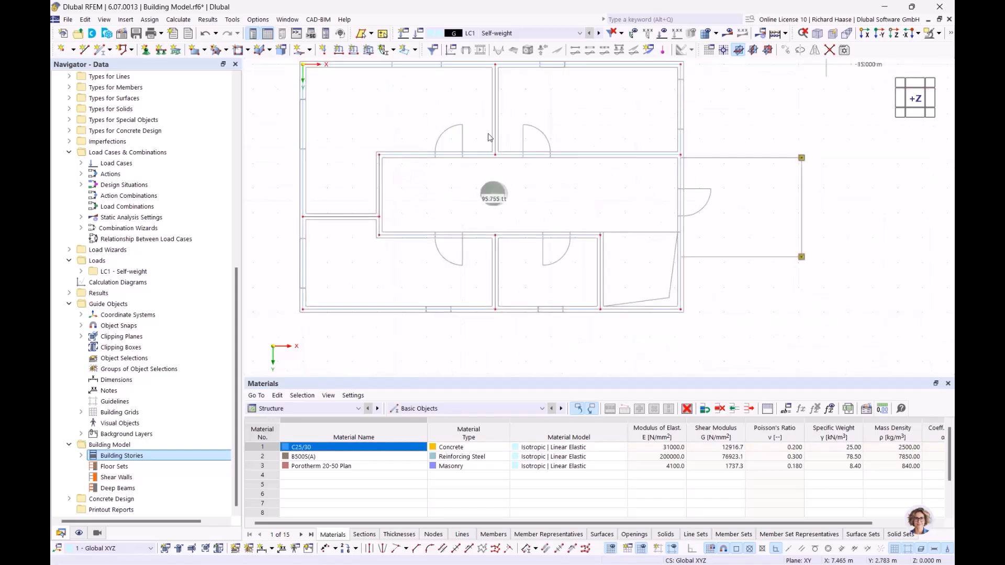
# Step: Create the rectangular floor on stories 0–4 from corner 0/0 to 15.240/9.890
pyautogui.click(310, 51)
pyautogui.click(352, 114)
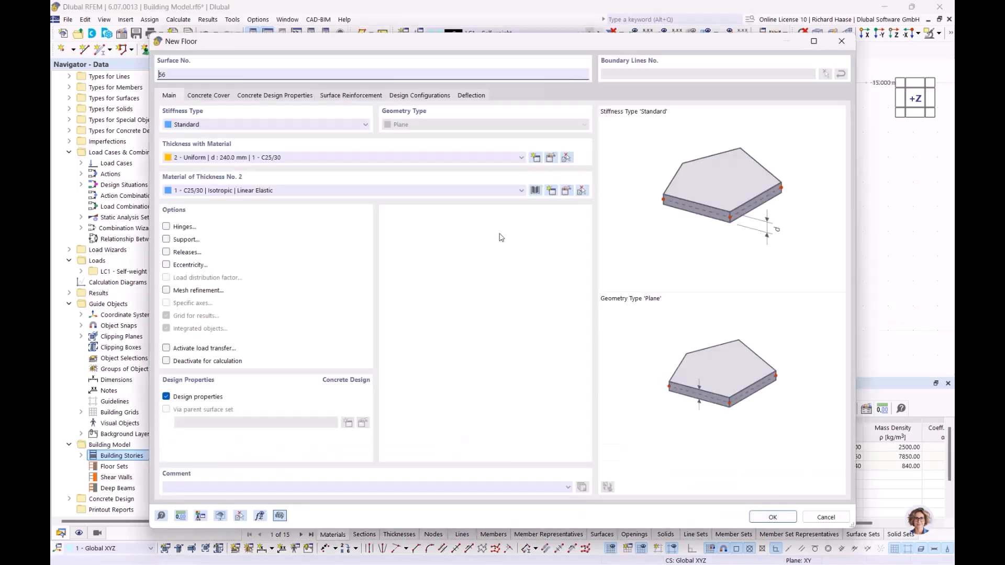
pyautogui.click(774, 517)
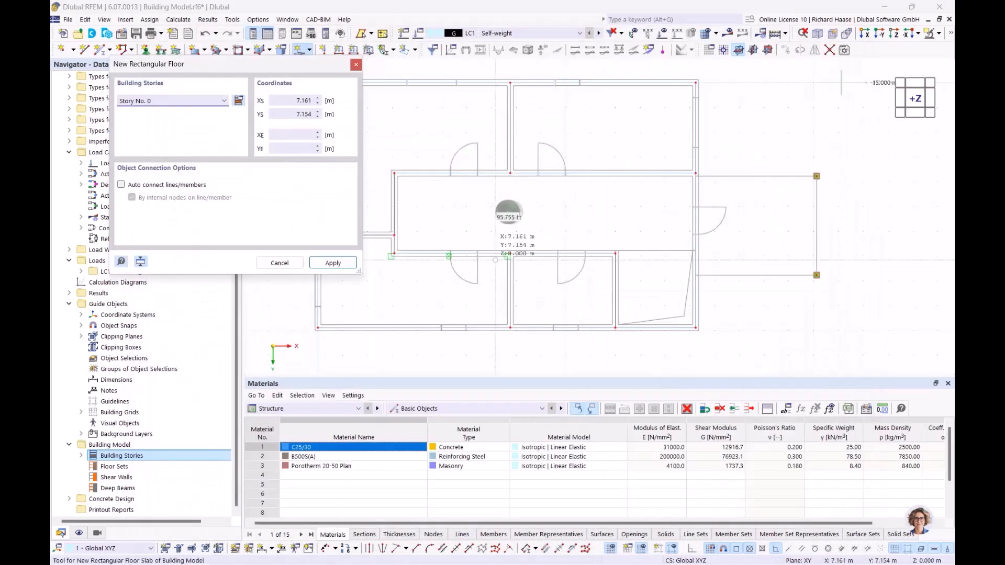
pyautogui.click(222, 102)
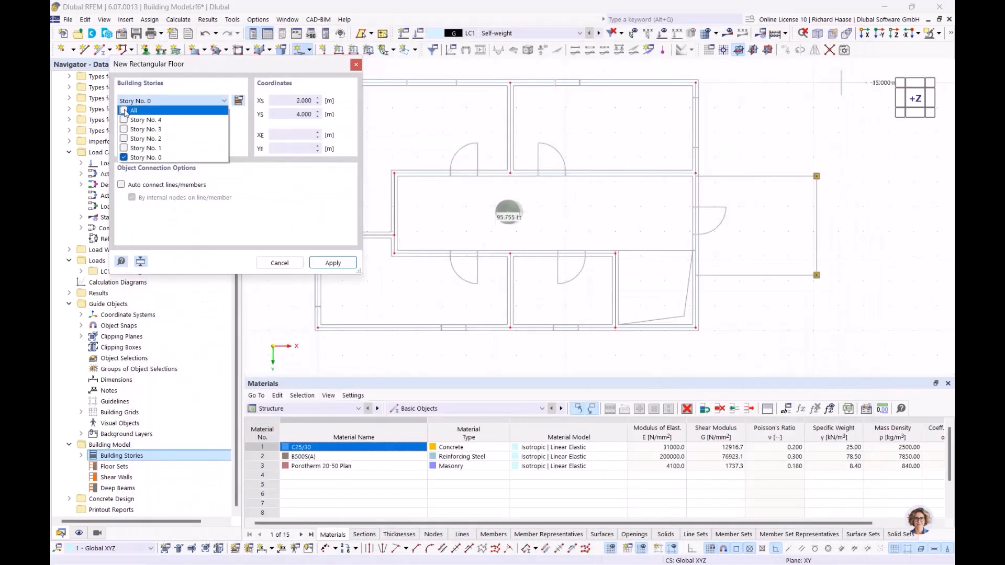
pyautogui.click(124, 110)
pyautogui.click(341, 263)
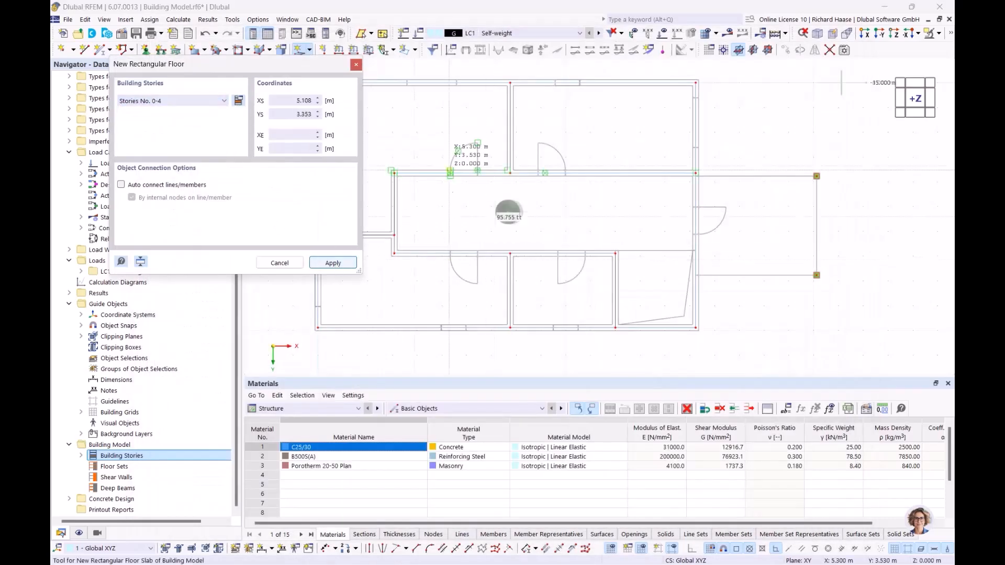
pyautogui.scroll(5, 560, 181)
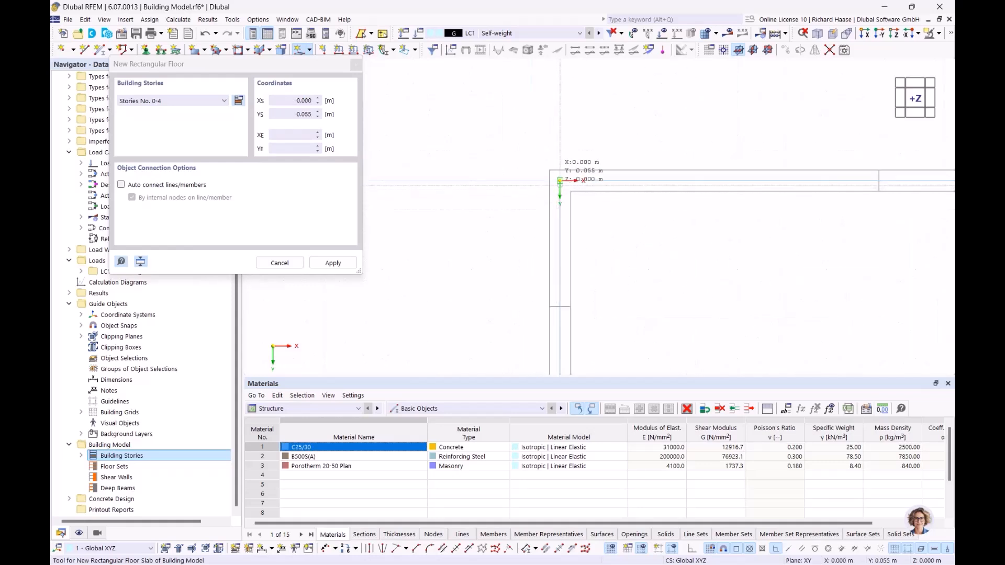
pyautogui.click(560, 182)
pyautogui.scroll(-6, 697, 267)
pyautogui.moveTo(740, 281); pyautogui.dragTo(432, 140, button='middle')
pyautogui.moveTo(525, 224); pyautogui.dragTo(426, 163, button='middle')
pyautogui.scroll(5, 581, 248)
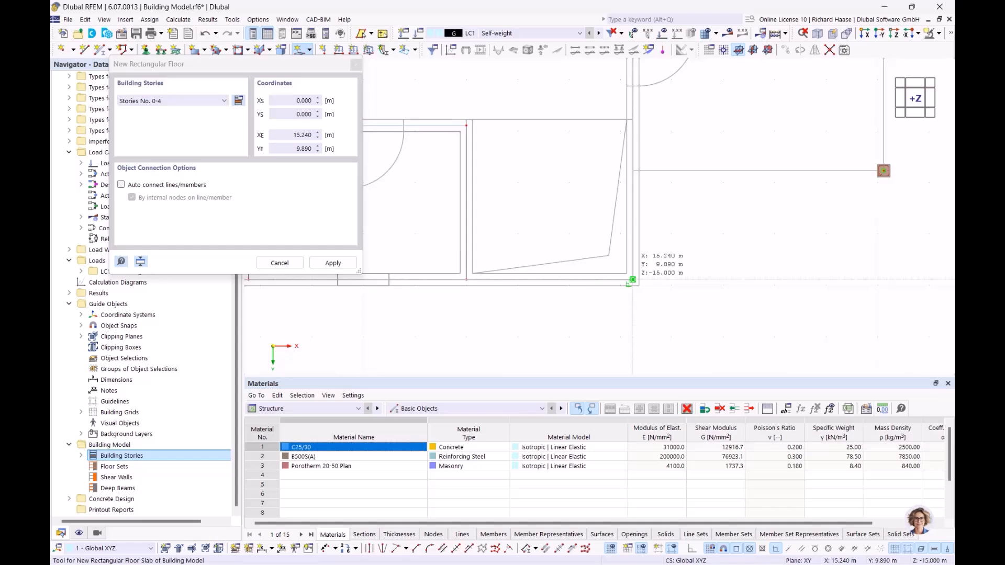
pyautogui.click(632, 280)
pyautogui.scroll(-5, 564, 201)
pyautogui.press('Escape')
# Step: Orbit to check the stacked floor slabs in 3D, then return to the top view
pyautogui.moveTo(564, 201)
pyautogui.keyDown('ctrl'); pyautogui.mouseDown(button='middle')
pyautogui.moveTo(505, 127)
pyautogui.moveTo(578, 214)
pyautogui.mouseUp(button='middle'); pyautogui.keyUp('ctrl')
pyautogui.moveTo(578, 215); pyautogui.dragTo(613, 267, button='middle')
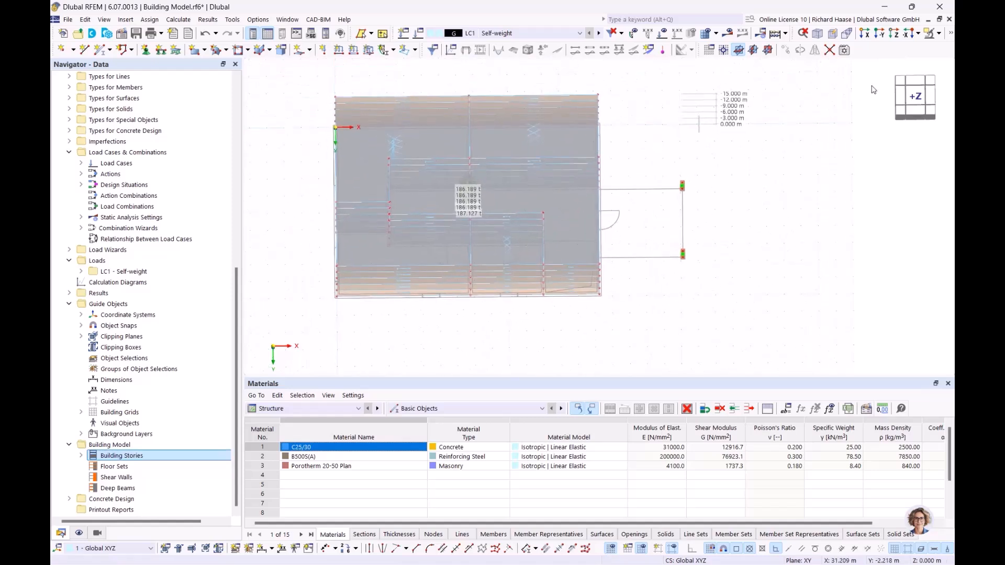
pyautogui.click(915, 98)
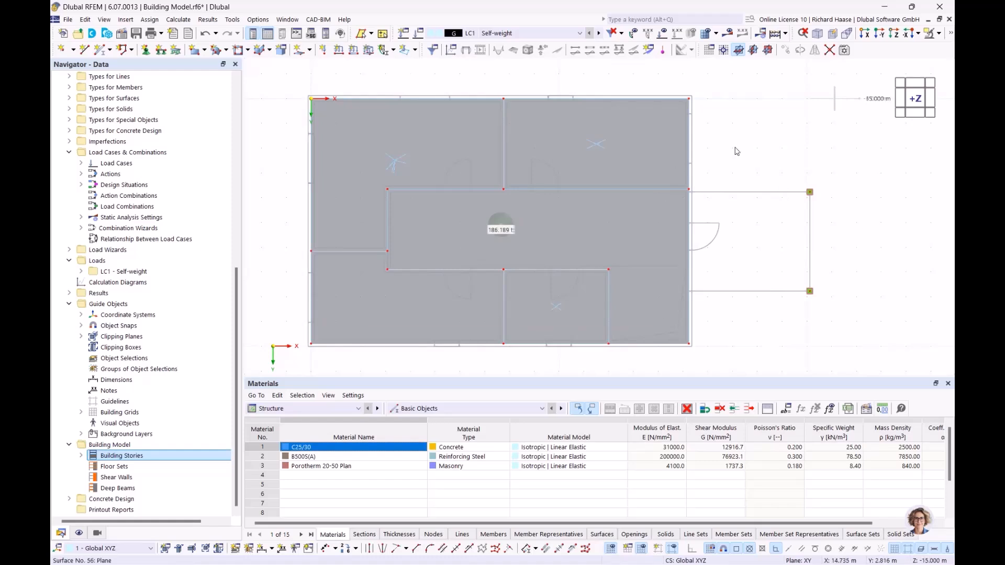
# Step: Start a new rectangular floor assigned to Story No. 0 only
pyautogui.click(310, 50)
pyautogui.click(357, 113)
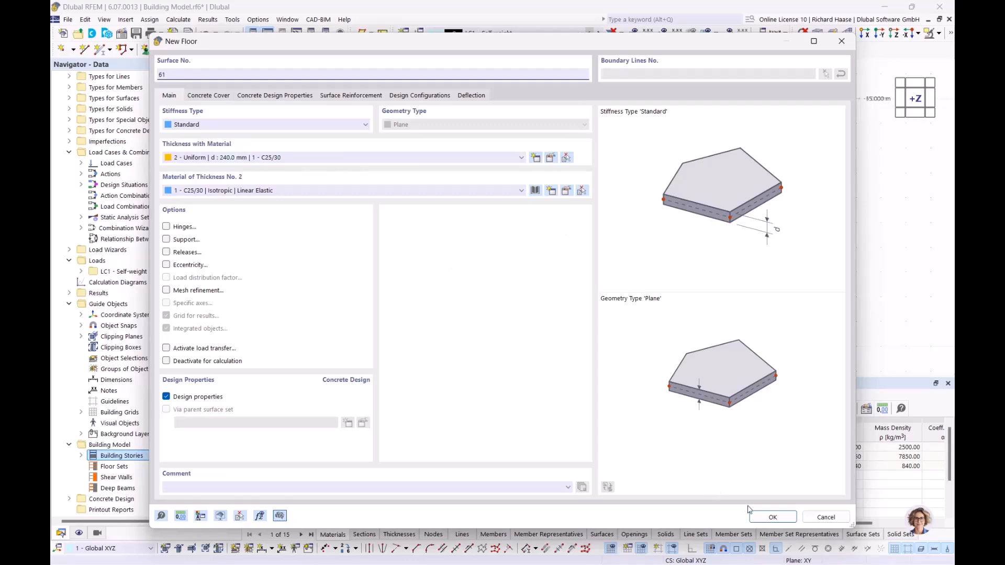
pyautogui.click(770, 516)
pyautogui.click(180, 101)
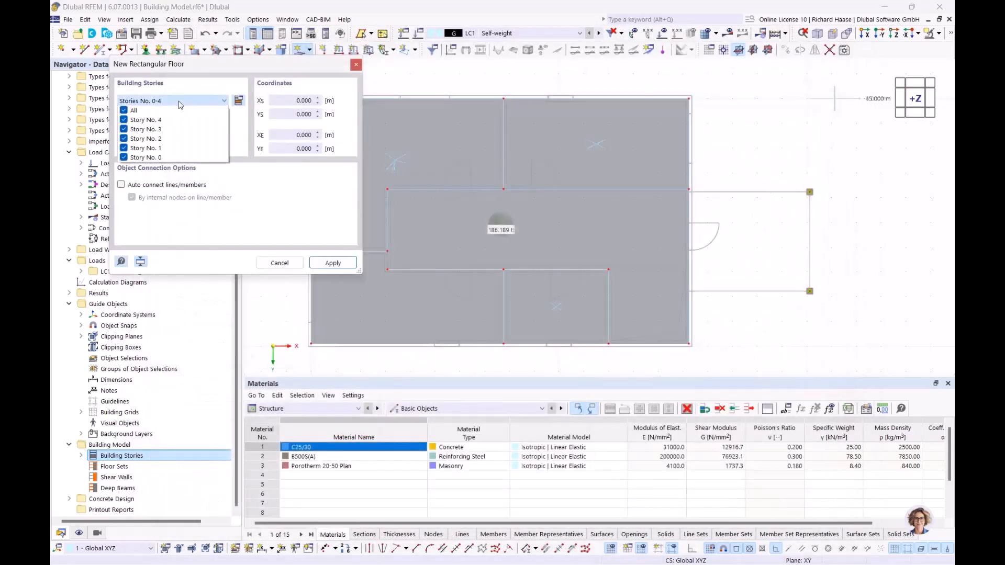
pyautogui.click(125, 110)
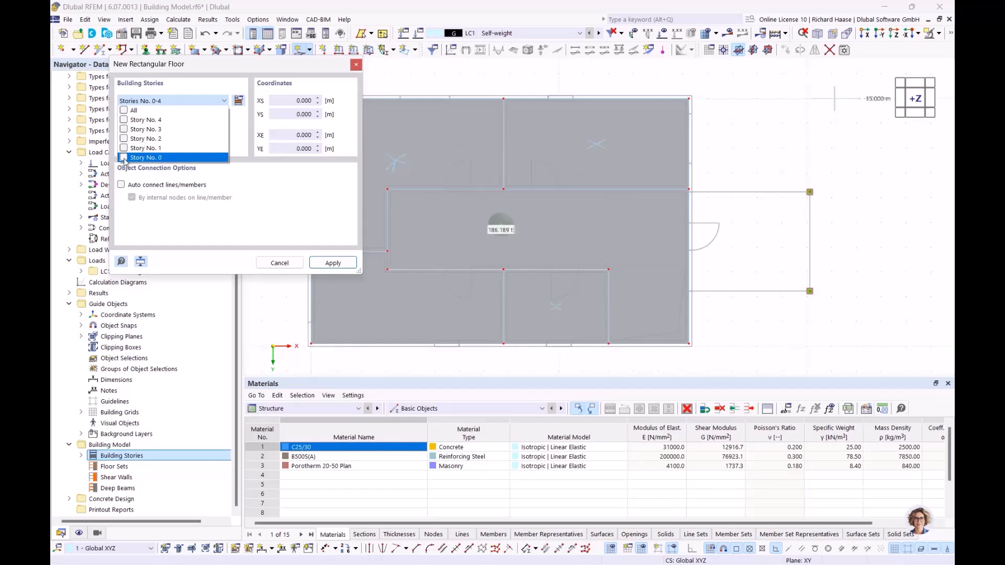
pyautogui.click(334, 269)
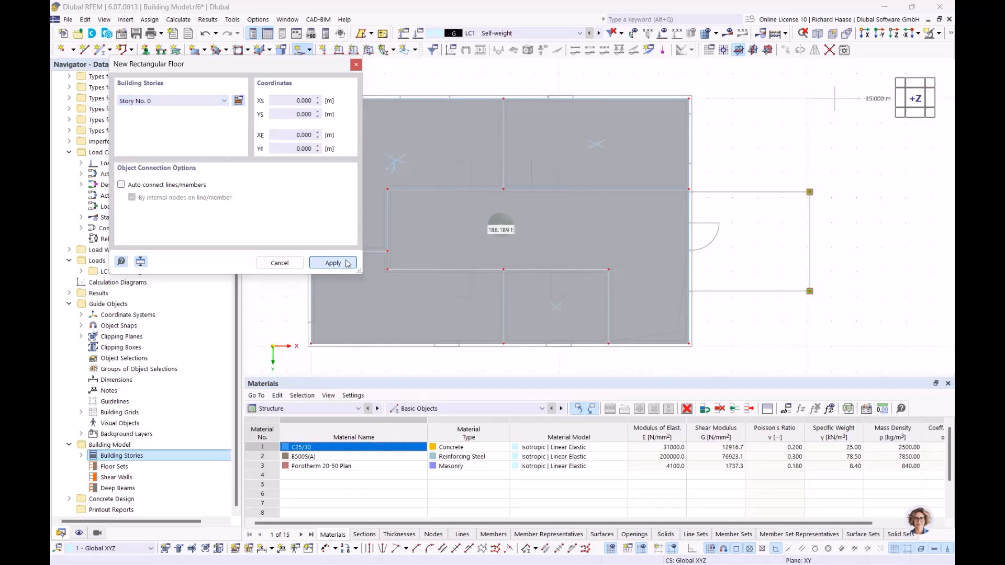
# Step: Place the slab corners at 20.120/7.770 and 15.240/3.770 m over the annex
pyautogui.scroll(5, 653, 187)
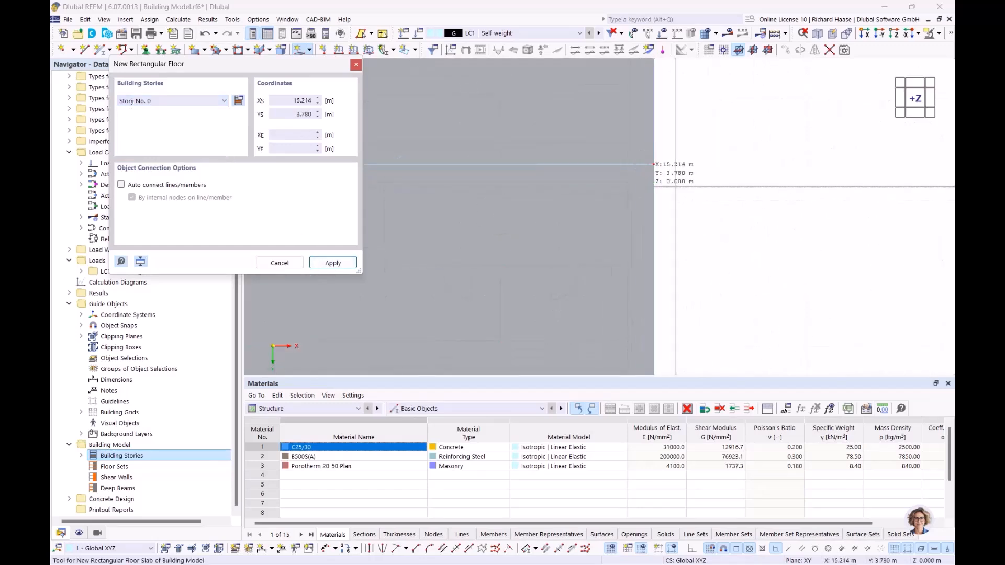
pyautogui.scroll(-4, 789, 203)
pyautogui.moveTo(789, 203); pyautogui.dragTo(353, 111, button='middle')
pyautogui.scroll(-4, 763, 115)
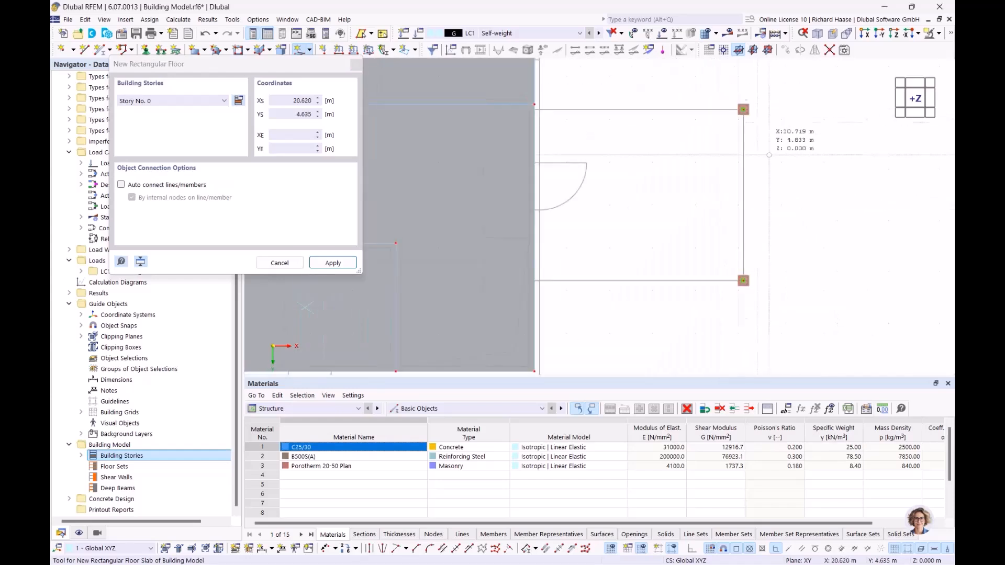
pyautogui.scroll(3, 743, 281)
pyautogui.click(732, 289)
pyautogui.scroll(-3, 563, 165)
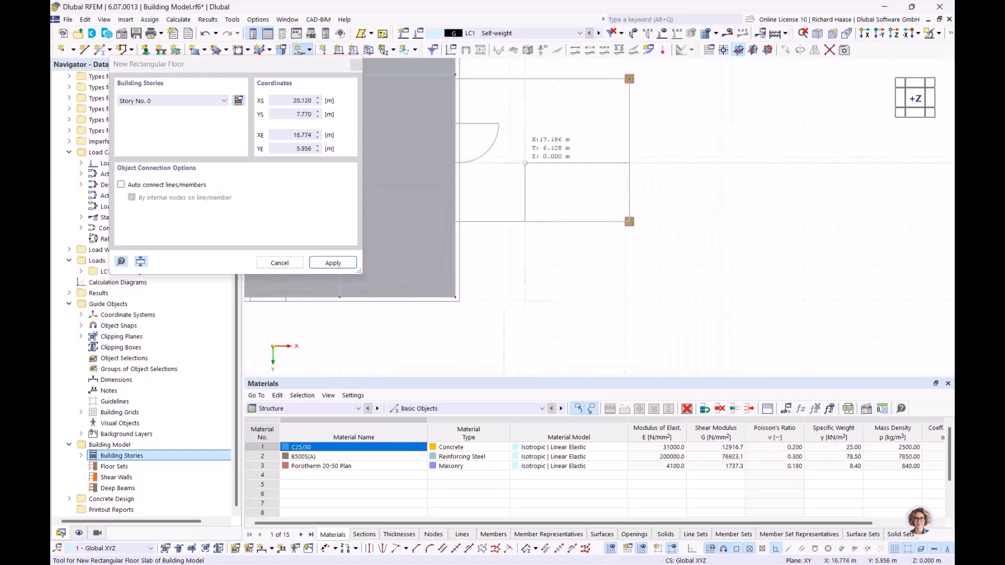
pyautogui.moveTo(506, 166); pyautogui.dragTo(581, 214, button='middle')
pyautogui.scroll(6, 533, 126)
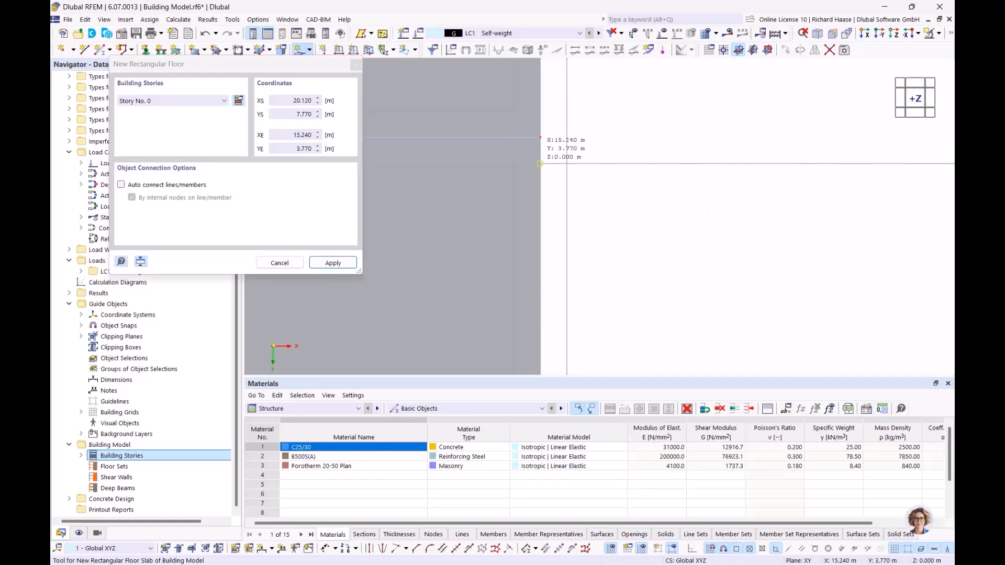
pyautogui.click(540, 163)
pyautogui.scroll(-5, 539, 163)
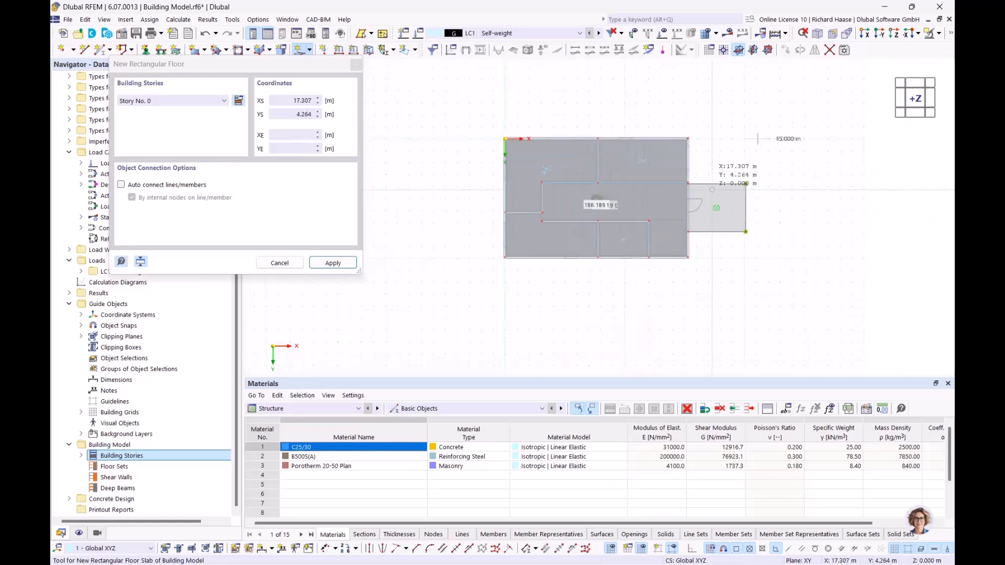
pyautogui.press('Escape')
pyautogui.scroll(3, 575, 160)
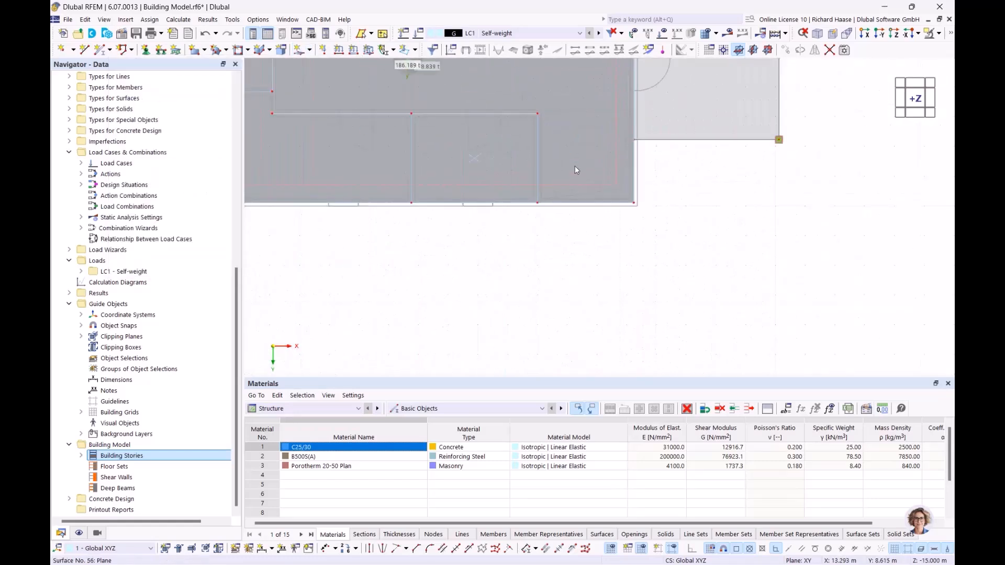
pyautogui.scroll(3, 577, 166)
pyautogui.moveTo(645, 201); pyautogui.dragTo(648, 264, button='middle')
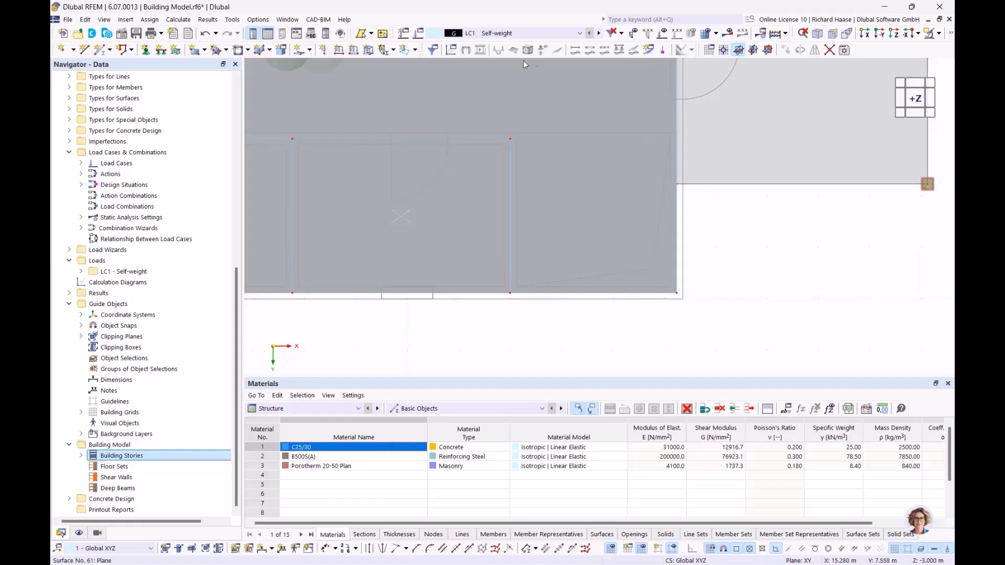
pyautogui.click(310, 50)
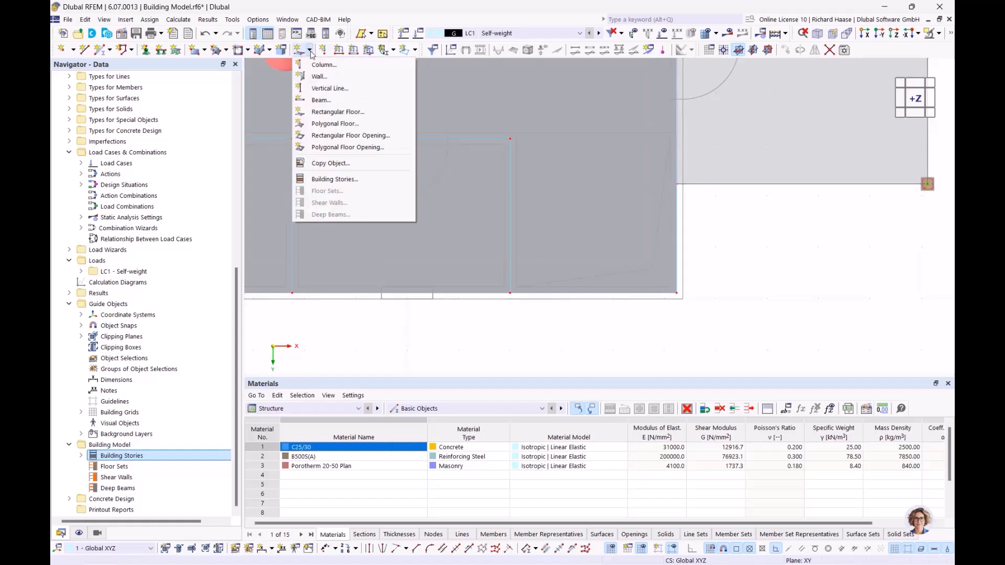
# Step: Start a rectangular floor opening assigned to Stories No. 0–3
pyautogui.click(352, 135)
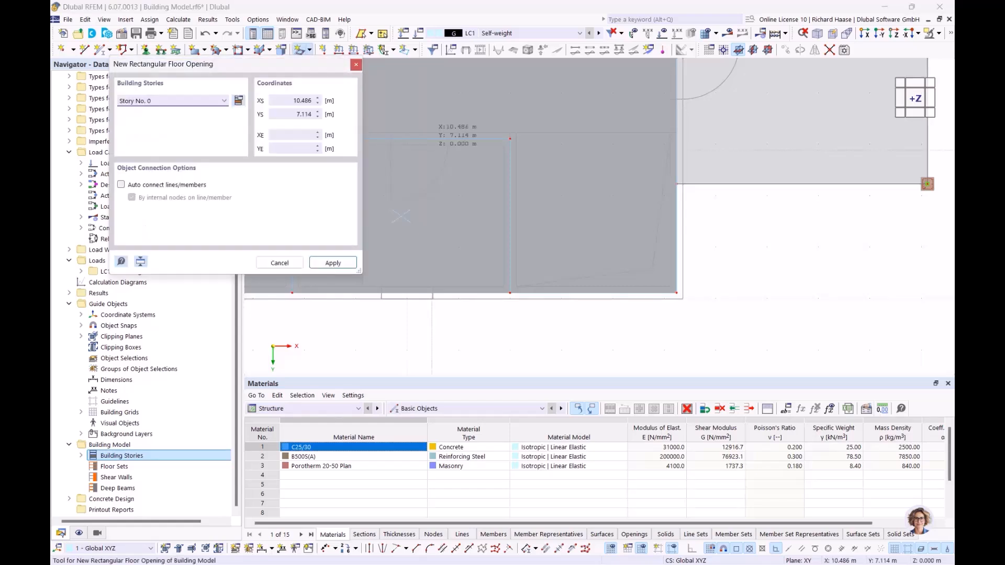
pyautogui.click(142, 101)
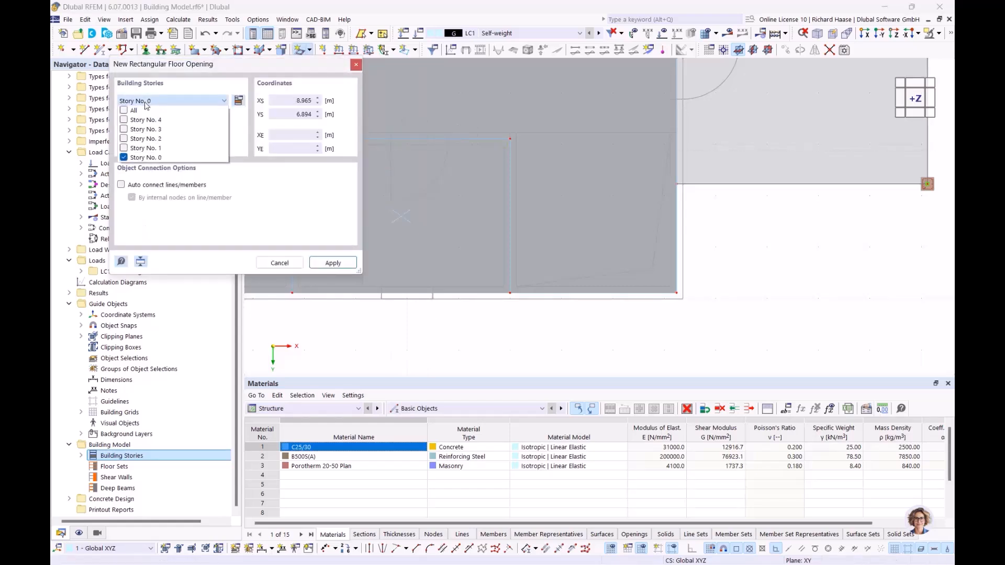
pyautogui.click(125, 148)
pyautogui.click(125, 138)
pyautogui.click(125, 130)
pyautogui.click(321, 236)
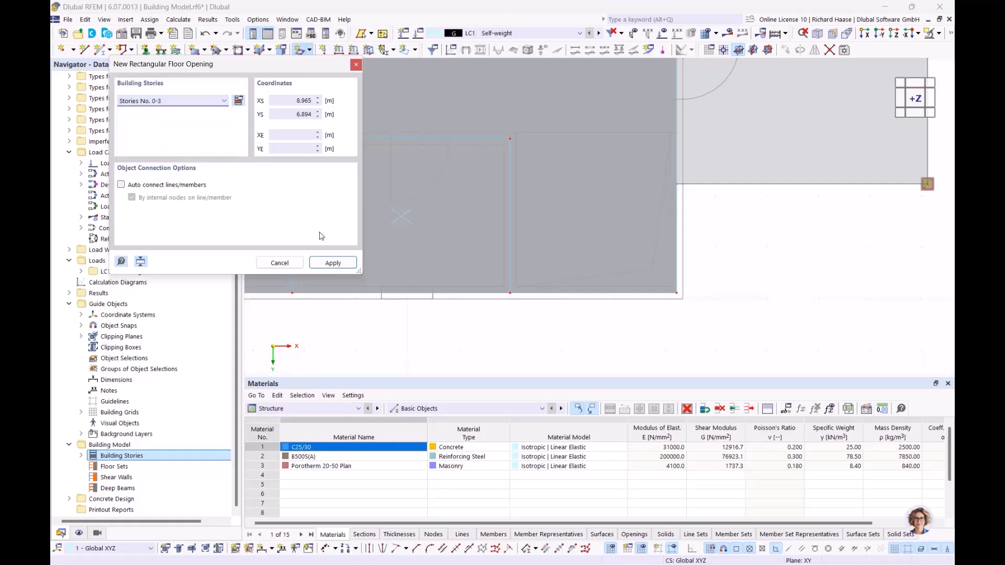
# Step: Place the opening corners at 12.000/6.770 and 15.240/9.890 m
pyautogui.scroll(-5, 461, 241)
pyautogui.scroll(8, 509, 204)
pyautogui.moveTo(487, 220); pyautogui.dragTo(486, 138, button='middle')
pyautogui.scroll(3, 442, 217)
pyautogui.click(442, 199)
pyautogui.scroll(-4, 442, 198)
pyautogui.scroll(-2, 580, 264)
pyautogui.scroll(3, 569, 277)
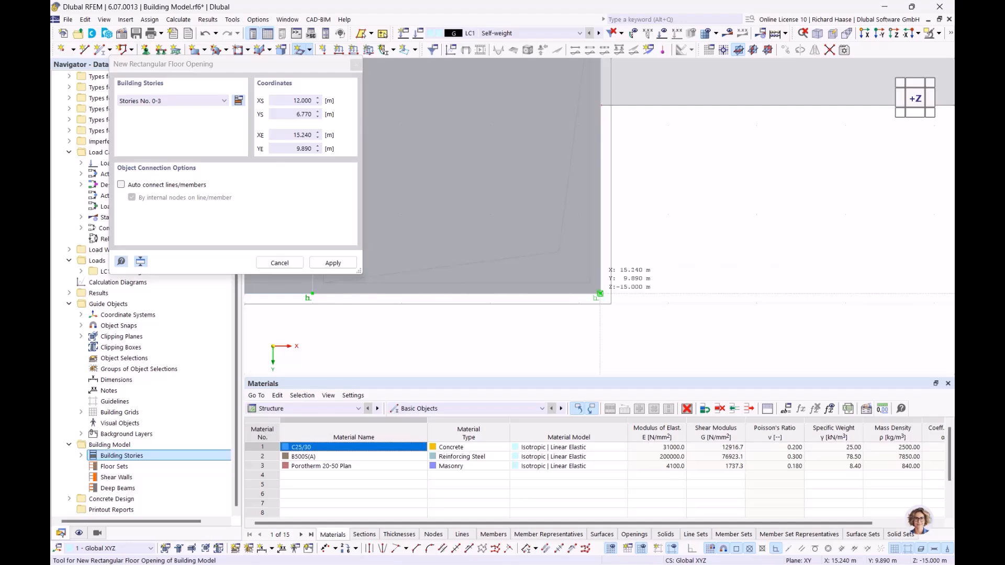
pyautogui.click(599, 294)
pyautogui.scroll(-5, 599, 263)
pyautogui.press('Escape')
pyautogui.moveTo(614, 263); pyautogui.dragTo(480, 180, button='middle')
pyautogui.scroll(3, 478, 180)
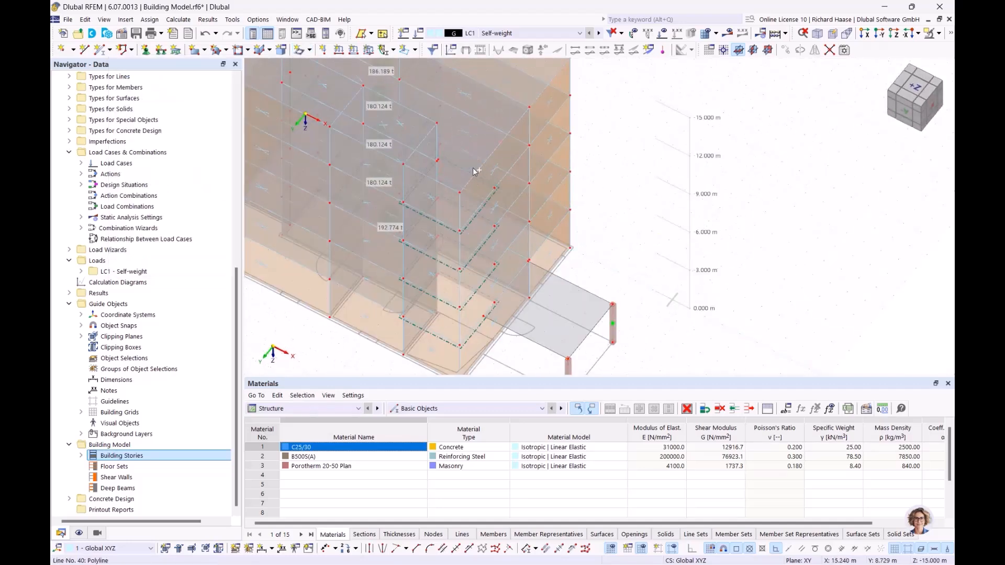
# Step: Orbit and zoom the 3D view to inspect the finished building
pyautogui.scroll(-4, 472, 179)
pyautogui.scroll(2, 469, 204)
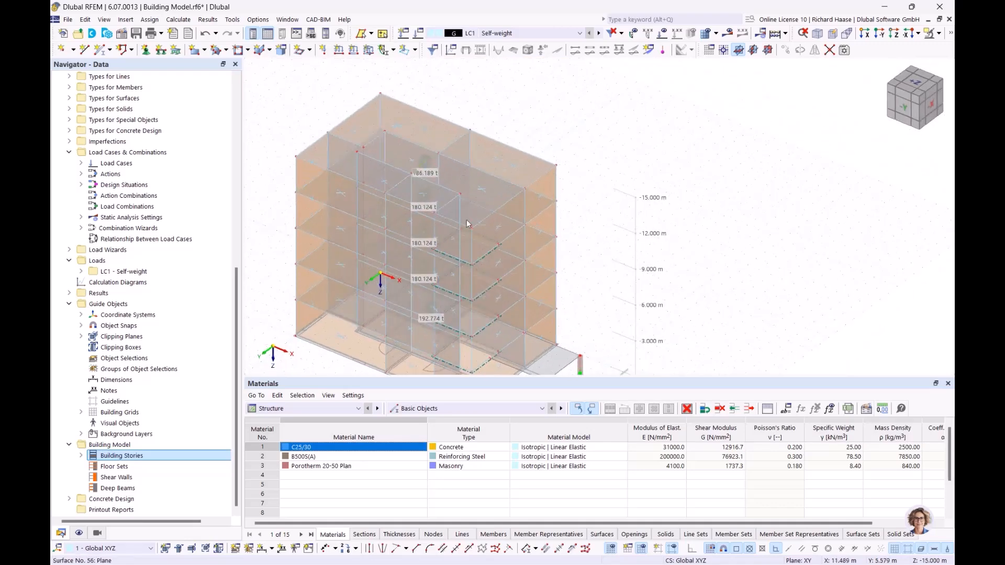
pyautogui.scroll(4, 467, 209)
pyautogui.keyDown('ctrl'); pyautogui.moveTo(486, 238); pyautogui.dragTo(723, 203, button='middle'); pyautogui.keyUp('ctrl')
pyautogui.scroll(1, 506, 237)
pyautogui.scroll(-2, 518, 265)
pyautogui.scroll(-3, 644, 197)
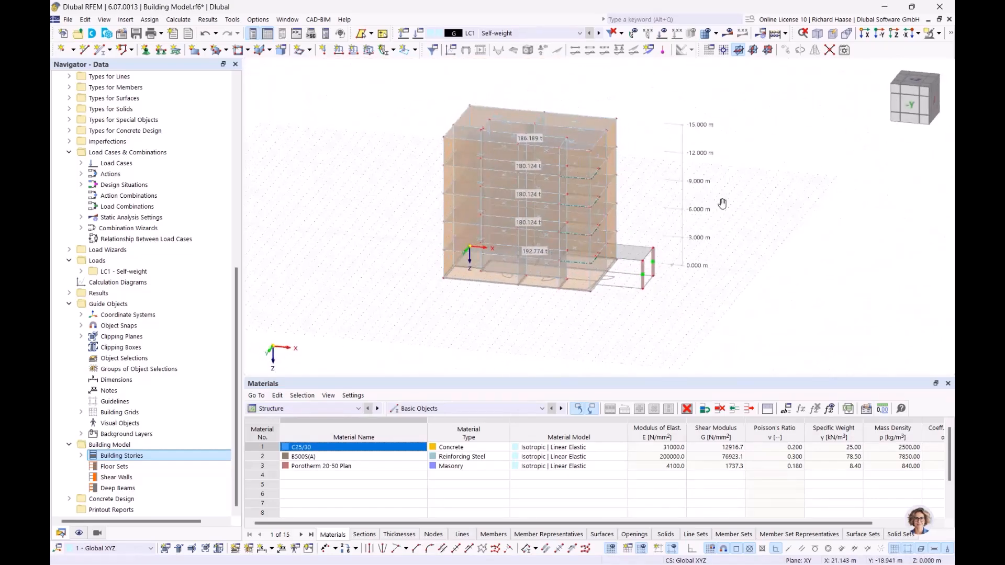
pyautogui.scroll(2, 650, 225)
pyautogui.keyDown('ctrl'); pyautogui.moveTo(643, 217); pyautogui.dragTo(626, 266, button='middle'); pyautogui.keyUp('ctrl')
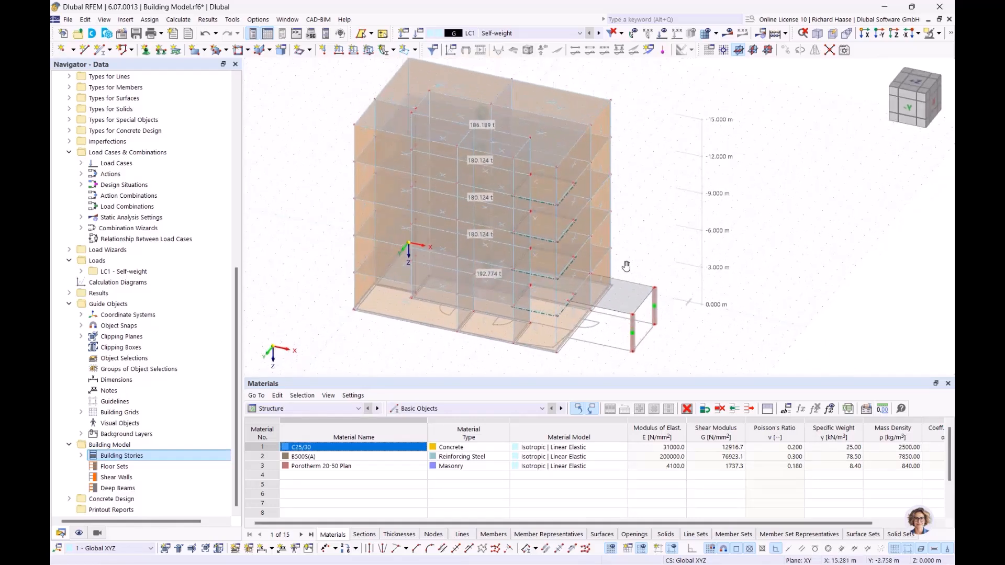
# Step: Return to the top plan view and scroll the Navigator to the open models list
pyautogui.click(909, 85)
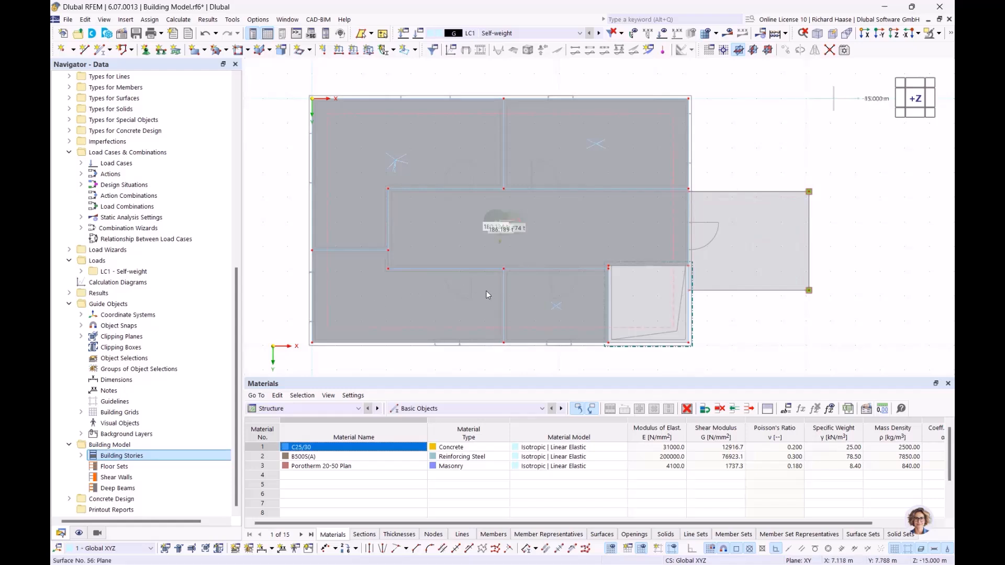
pyautogui.scroll(3, 570, 349)
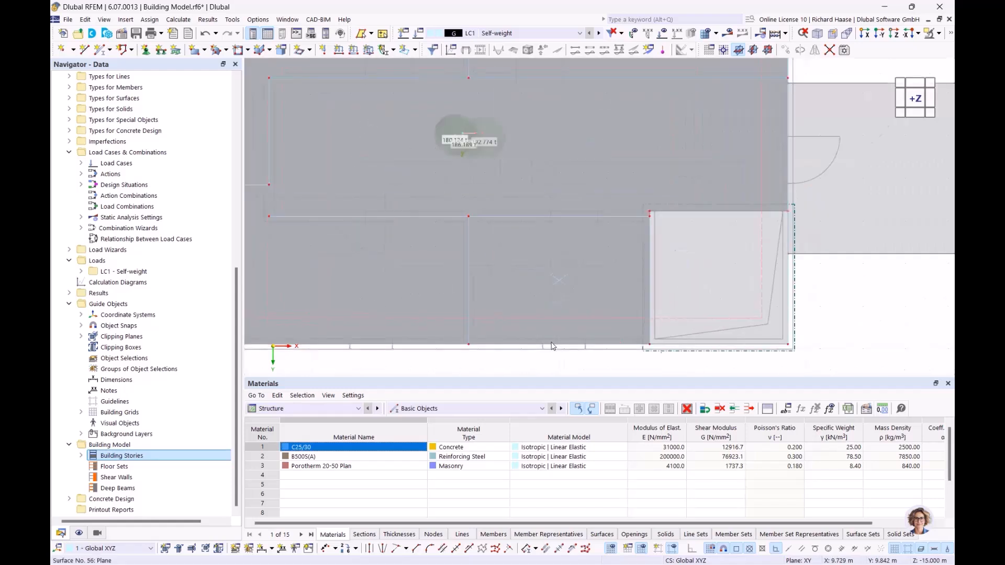
pyautogui.scroll(-3, 573, 186)
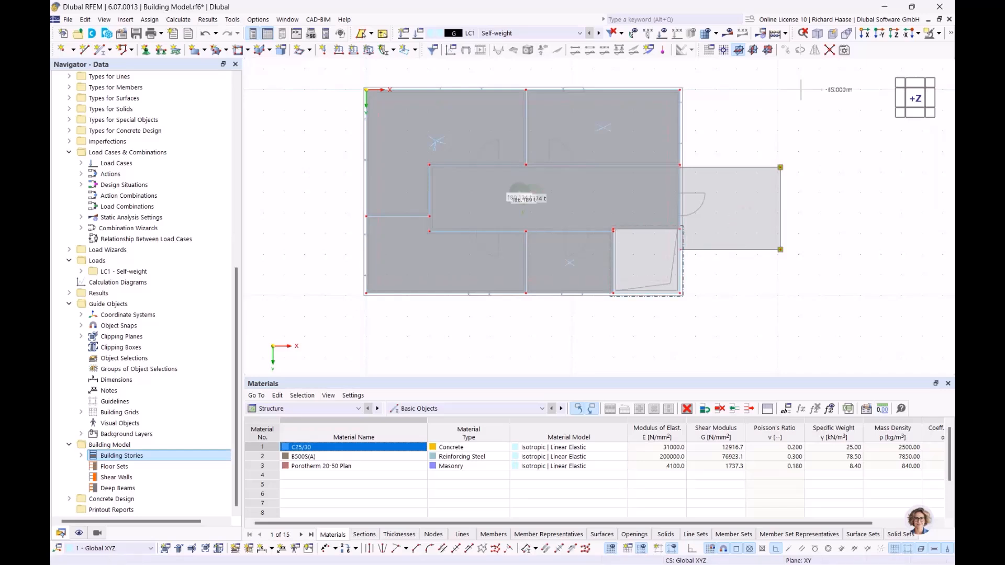
pyautogui.moveTo(237, 297); pyautogui.dragTo(237, 108)
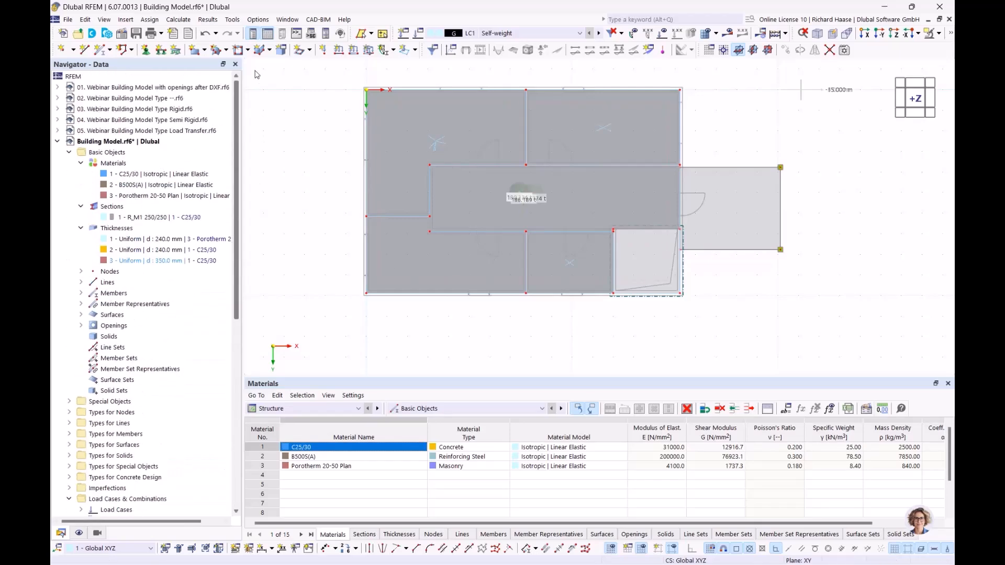
pyautogui.click(58, 141)
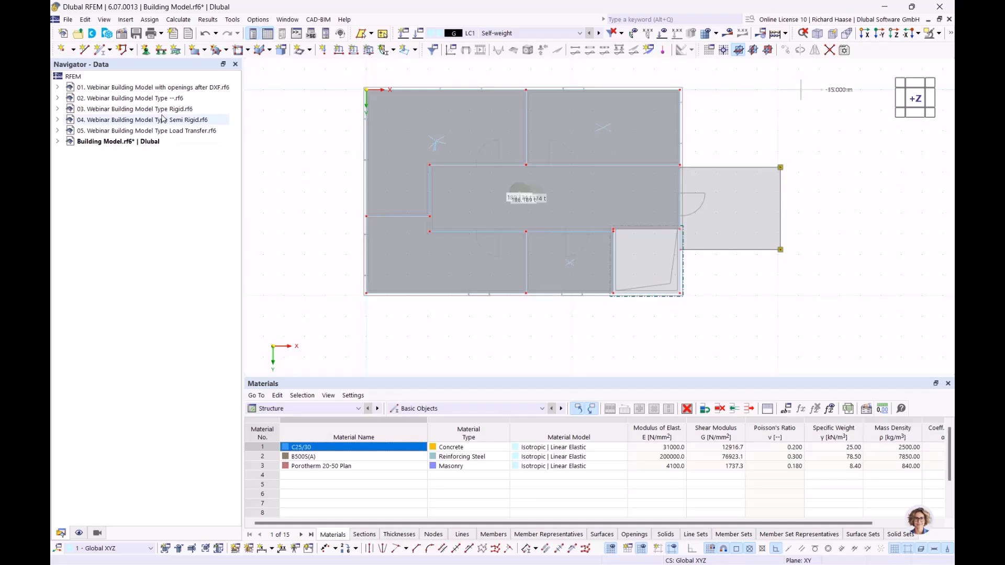
pyautogui.doubleClick(157, 89)
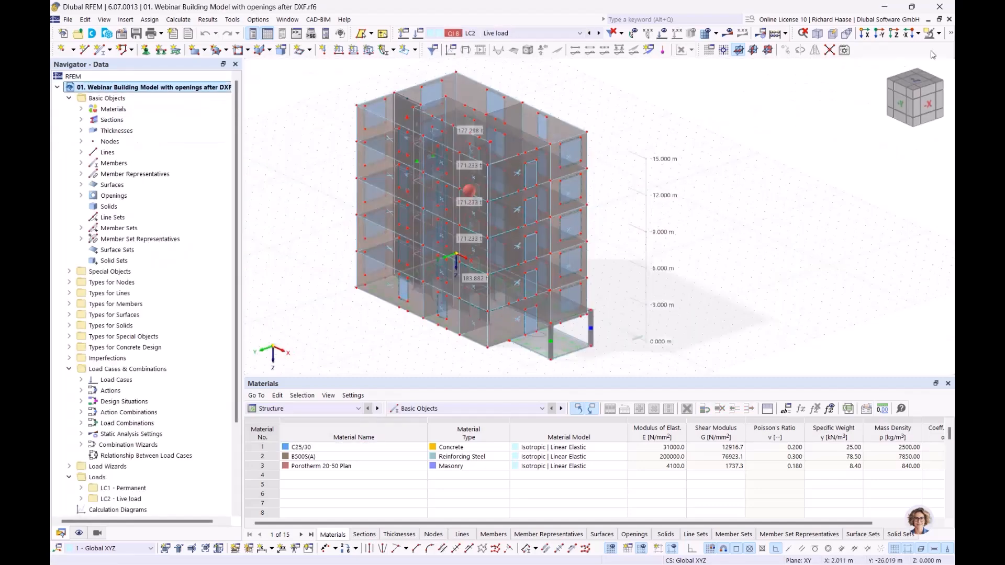
pyautogui.click(951, 33)
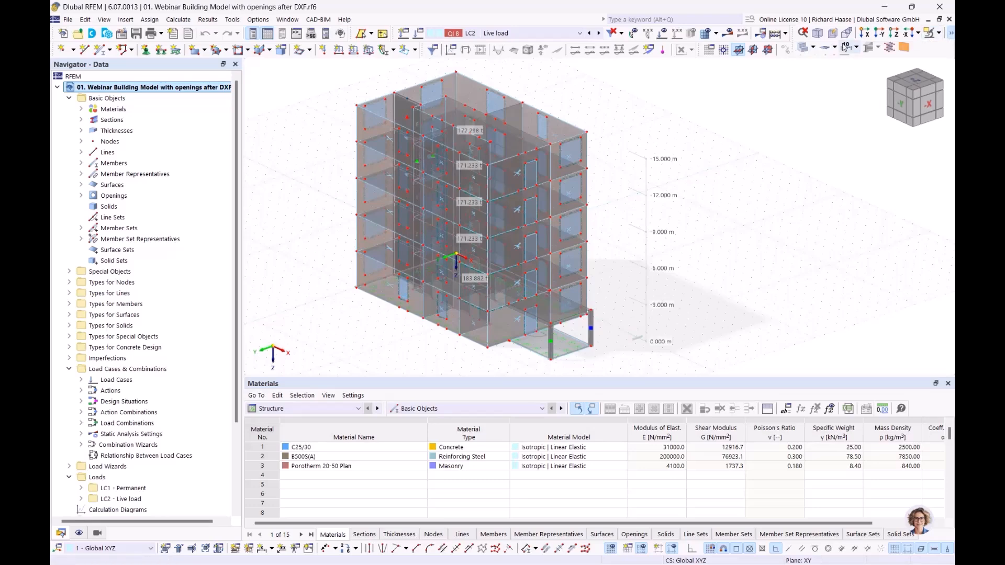
pyautogui.click(806, 48)
pyautogui.click(806, 49)
pyautogui.keyDown('ctrl'); pyautogui.moveTo(696, 296); pyautogui.dragTo(430, 202, button='middle'); pyautogui.keyUp('ctrl')
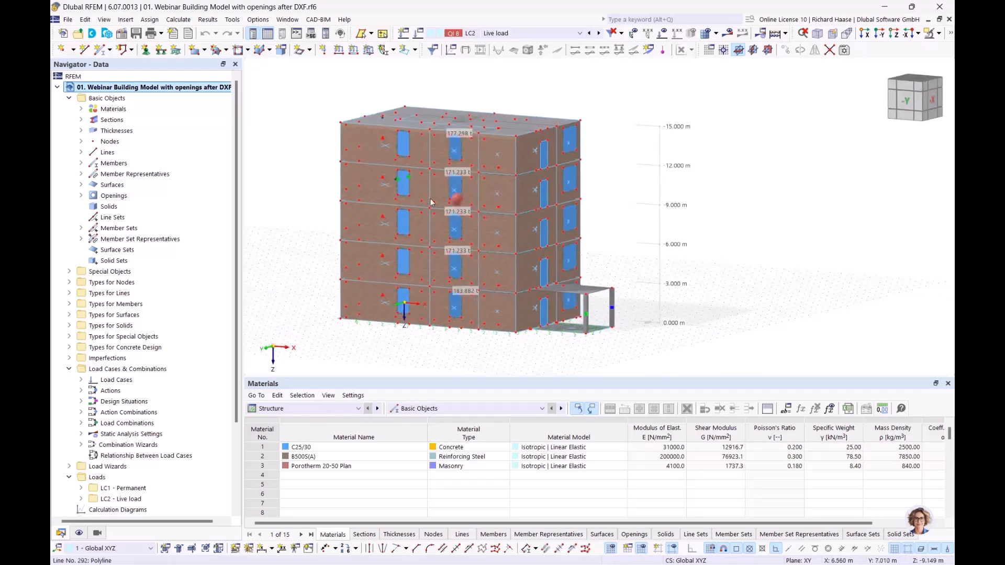
pyautogui.scroll(5, 416, 168)
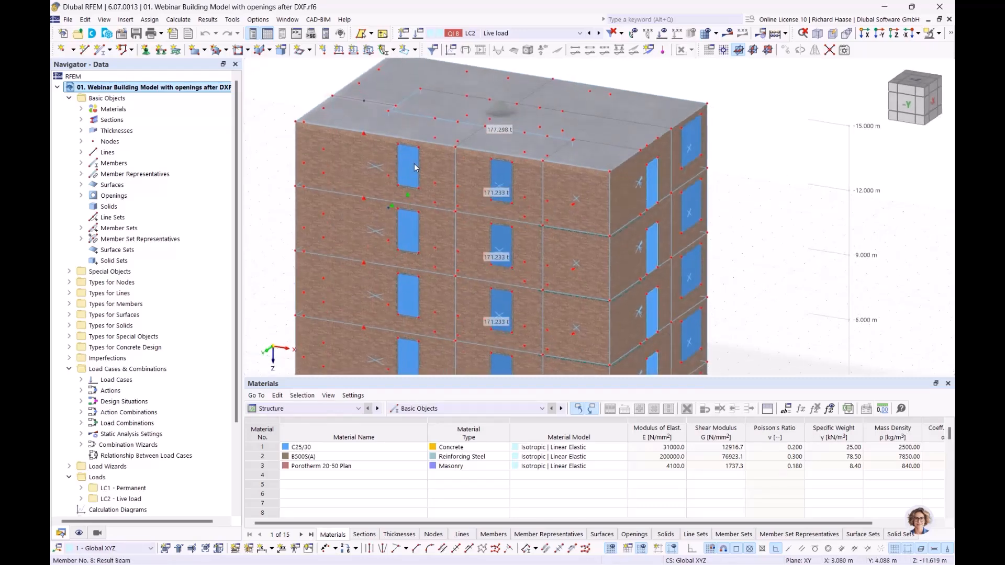
pyautogui.scroll(3, 414, 163)
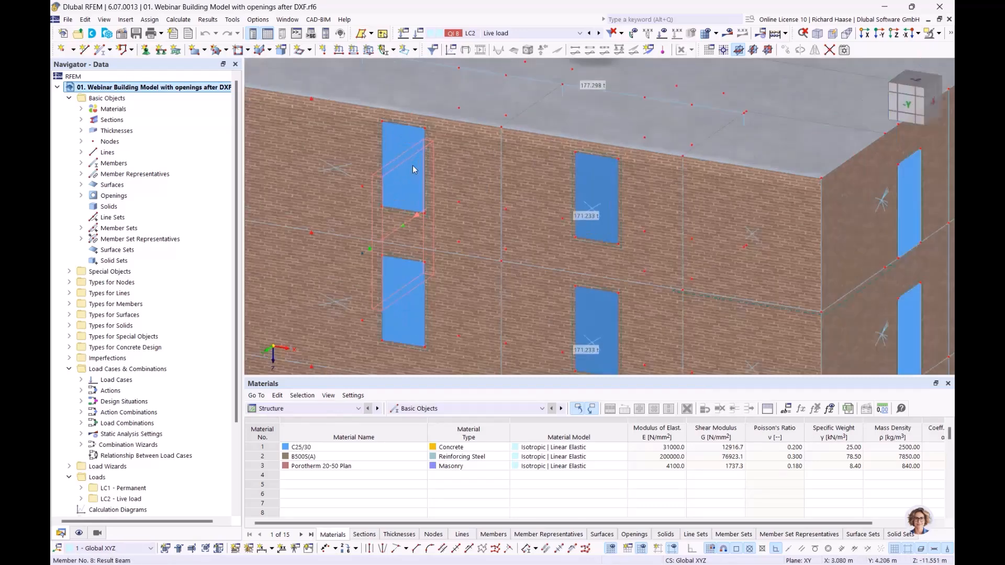
pyautogui.doubleClick(391, 135)
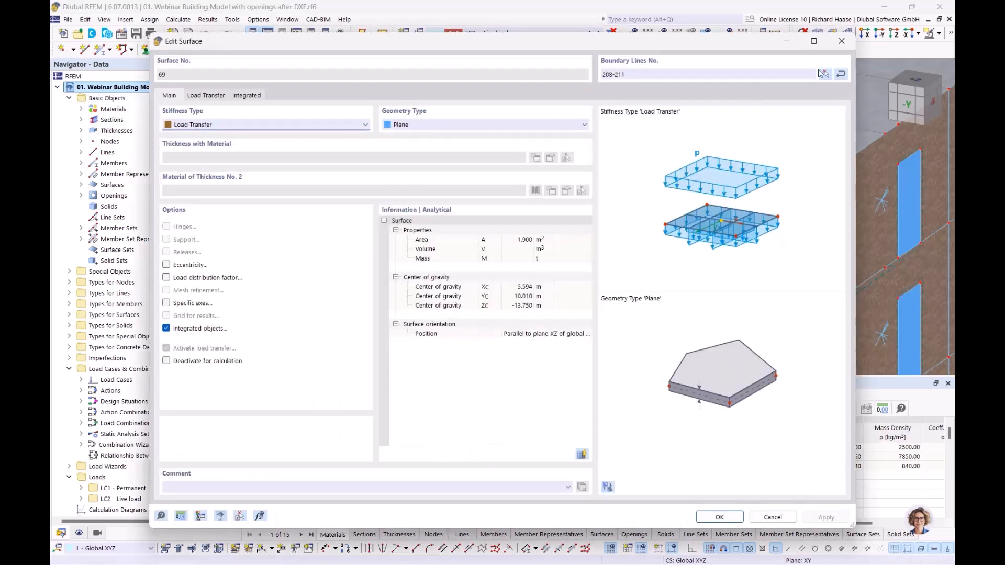
pyautogui.click(841, 41)
pyautogui.scroll(-3, 325, 183)
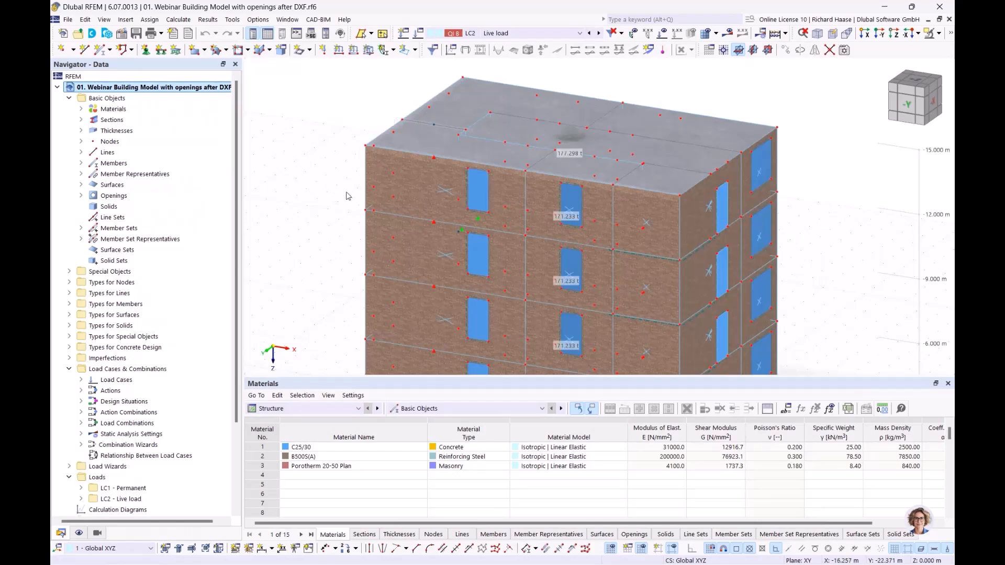
pyautogui.keyDown('ctrl'); pyautogui.moveTo(346, 192); pyautogui.dragTo(317, 187, button='middle'); pyautogui.keyUp('ctrl')
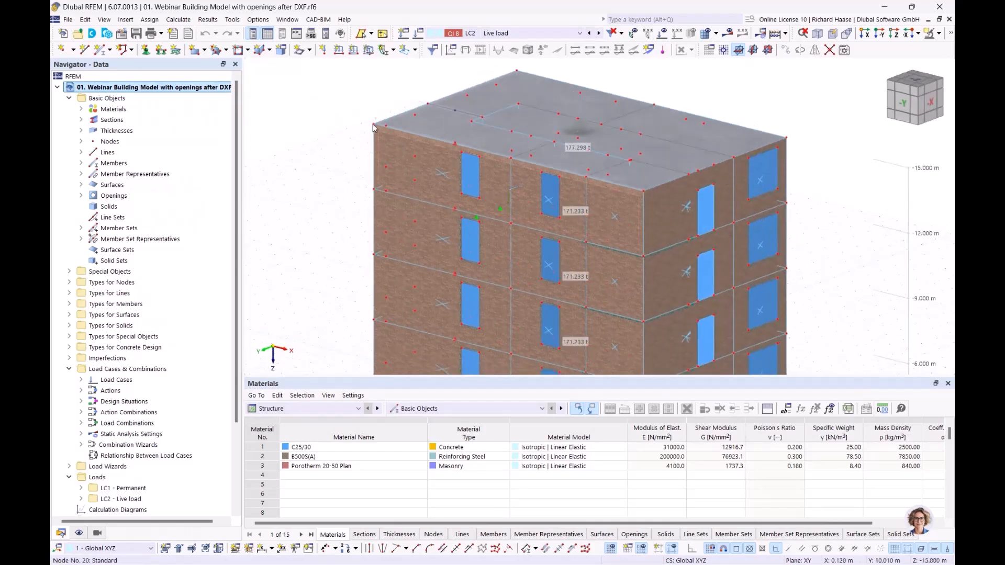
pyautogui.moveTo(653, 320); pyautogui.dragTo(622, 280, button='middle')
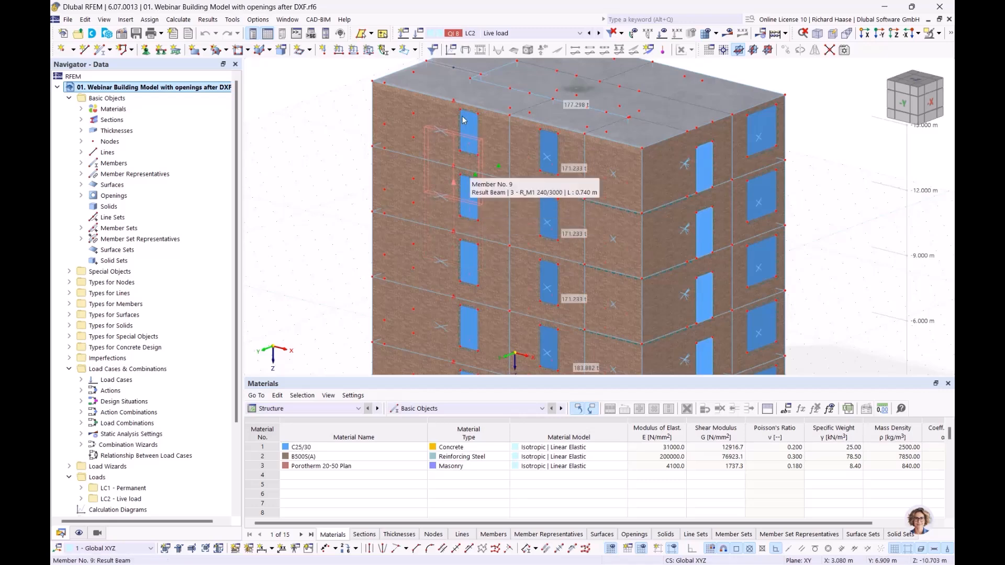
pyautogui.scroll(2, 468, 125)
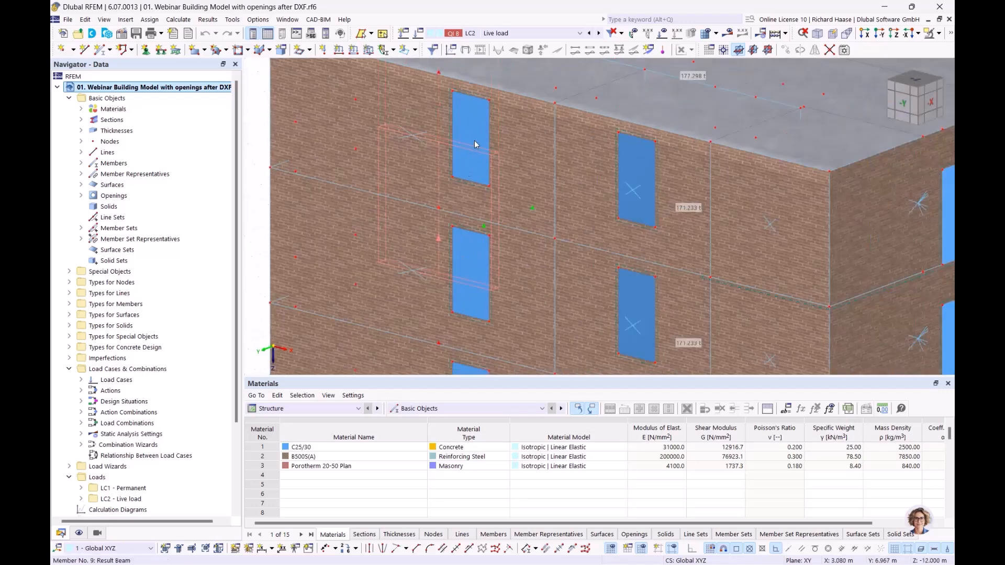
pyautogui.scroll(-3, 282, 173)
pyautogui.moveTo(281, 184); pyautogui.dragTo(282, 184, button='middle')
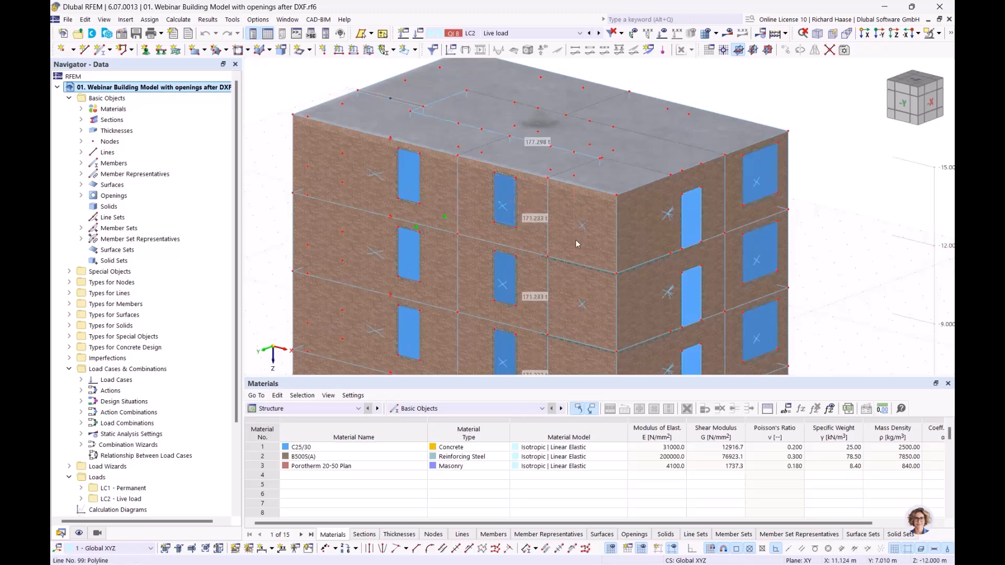
pyautogui.scroll(-3, 577, 238)
pyautogui.moveTo(635, 256); pyautogui.dragTo(564, 157, button='middle')
pyautogui.keyDown('ctrl'); pyautogui.moveTo(666, 236); pyautogui.dragTo(683, 259, button='middle'); pyautogui.keyUp('ctrl')
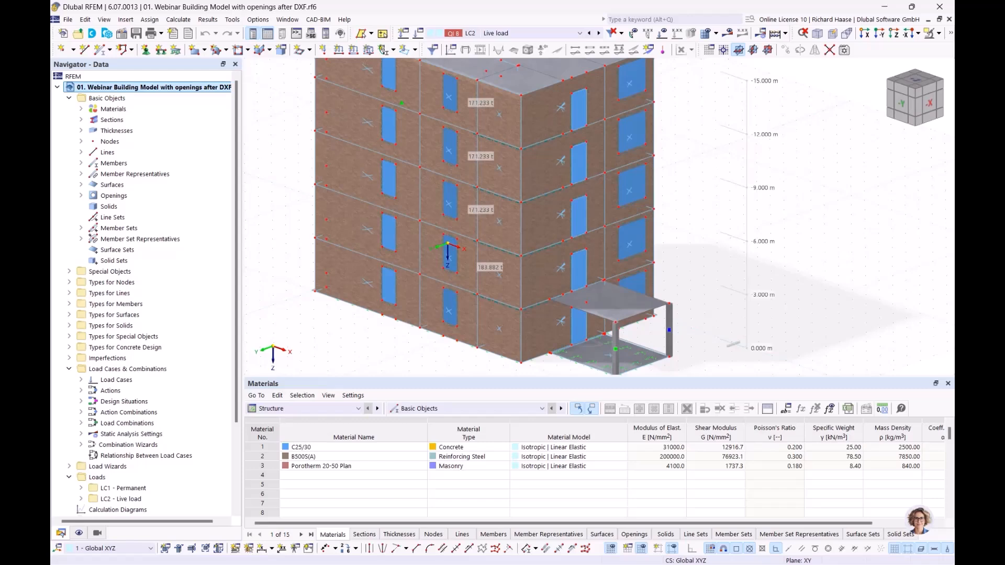
pyautogui.scroll(-2, 167, 371)
pyautogui.scroll(-1, 167, 371)
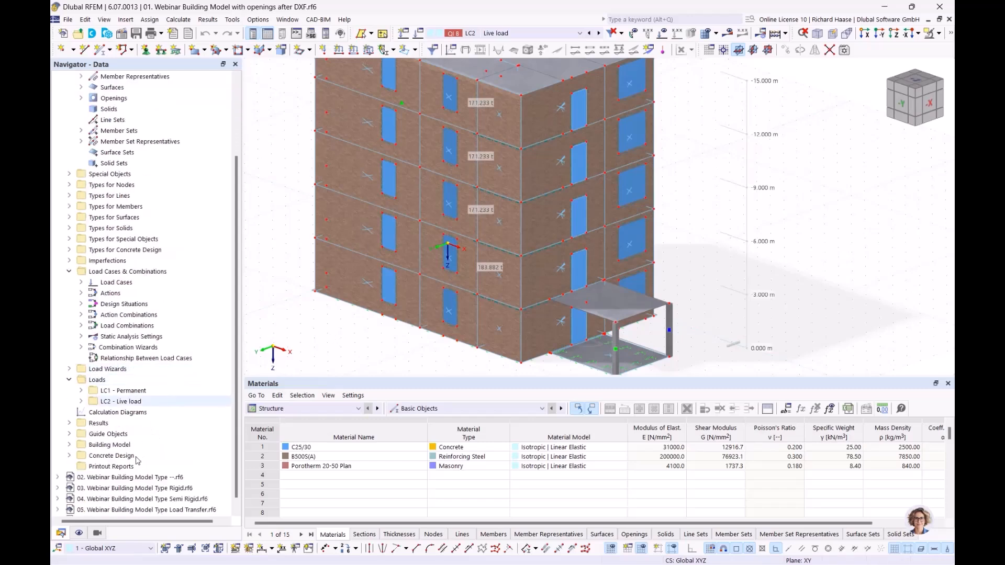
# Step: Turn on building-storey visibility filtering in the Navigator's Views settings
pyautogui.click(98, 534)
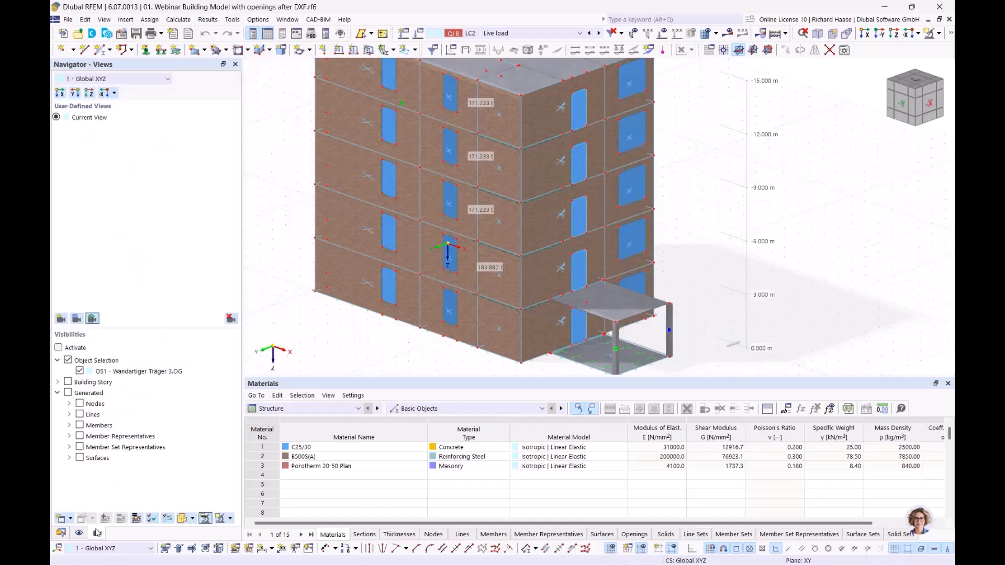
pyautogui.click(69, 361)
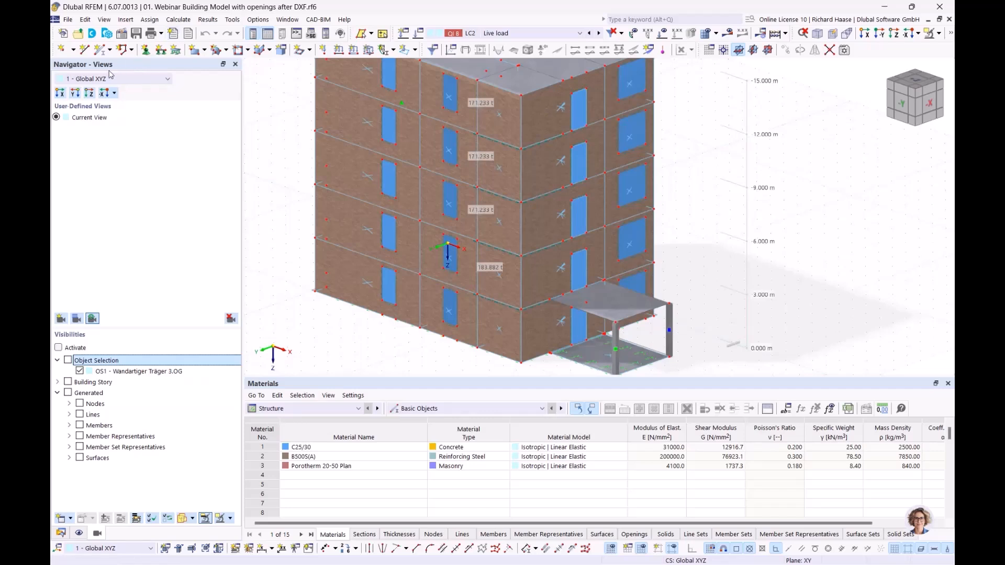
pyautogui.click(94, 383)
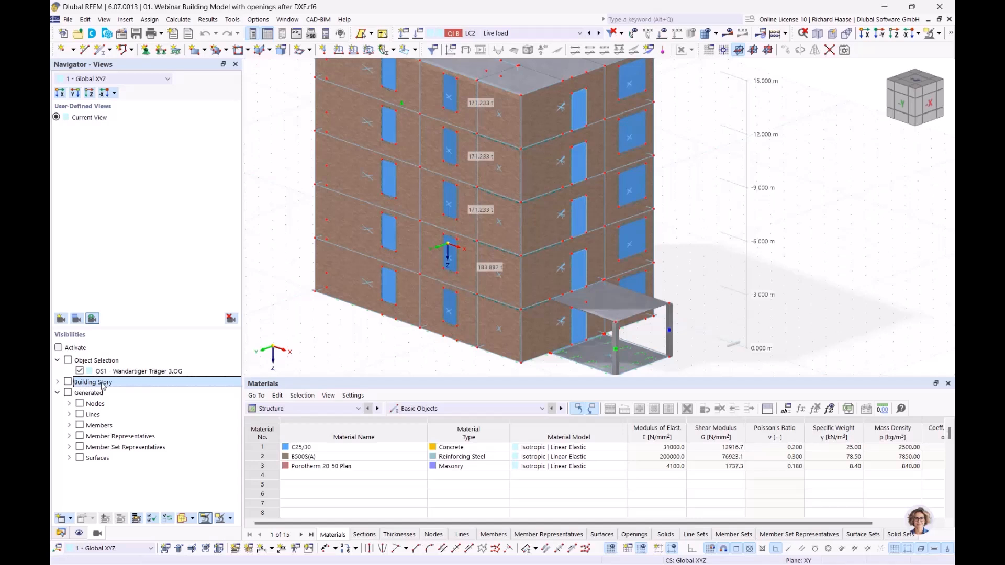
pyautogui.click(58, 348)
pyautogui.click(58, 382)
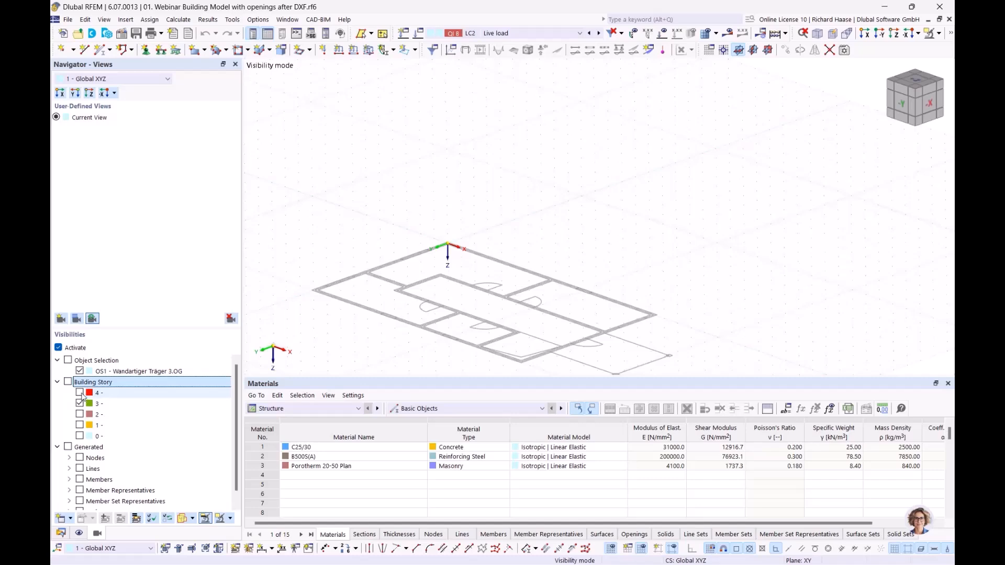
# Step: Show storeys 4 and 0 together, then turn filtering off to show every storey
pyautogui.click(79, 392)
pyautogui.scroll(-2, 523, 230)
pyautogui.moveTo(523, 228); pyautogui.dragTo(544, 234, button='middle')
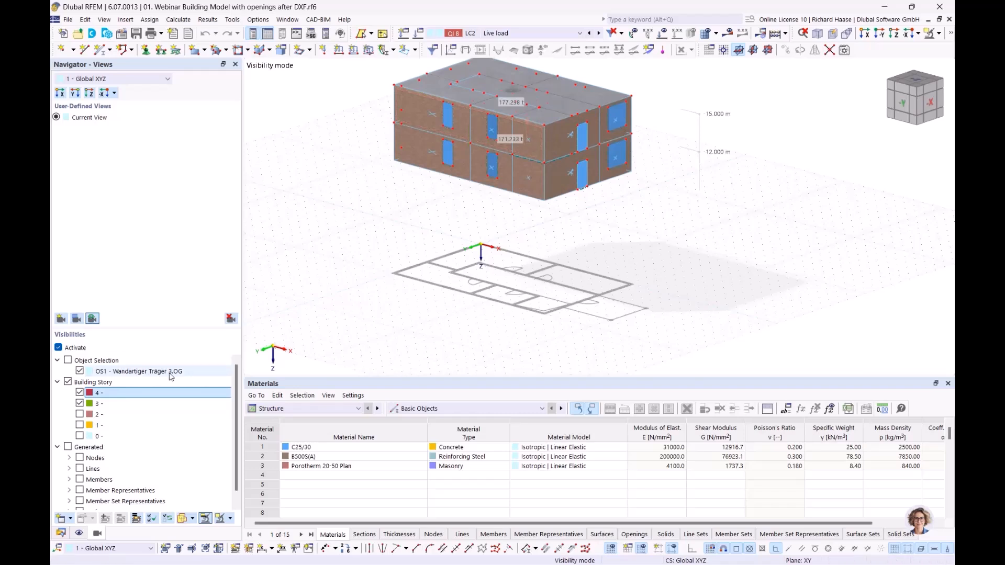
pyautogui.click(80, 404)
pyautogui.click(79, 414)
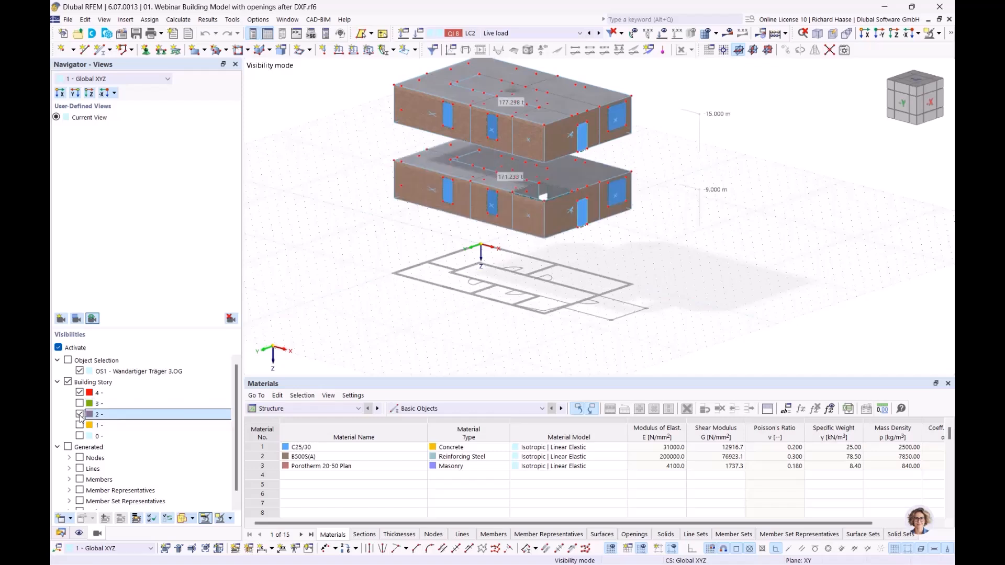
pyautogui.click(80, 414)
pyautogui.click(79, 425)
pyautogui.click(79, 425)
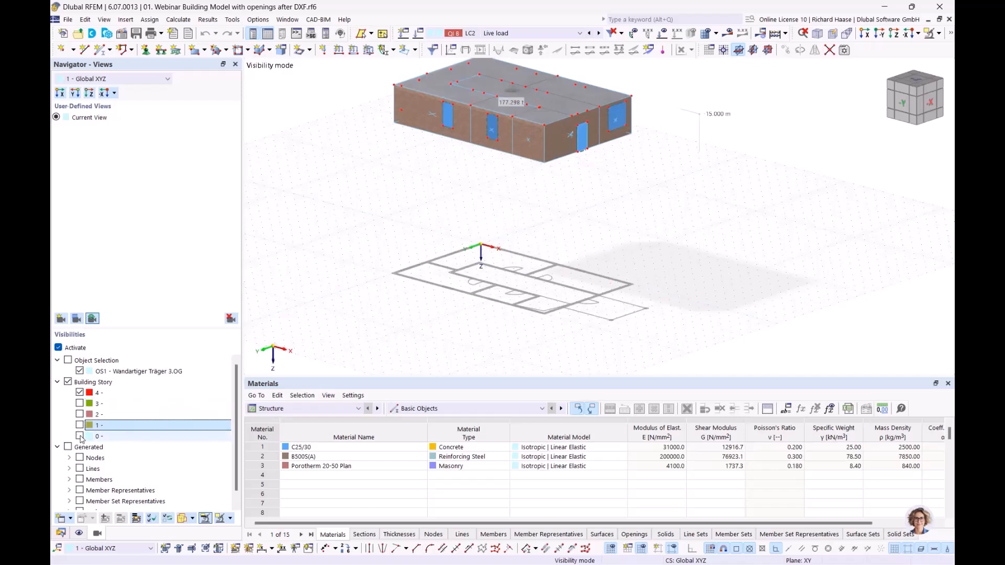
pyautogui.click(79, 435)
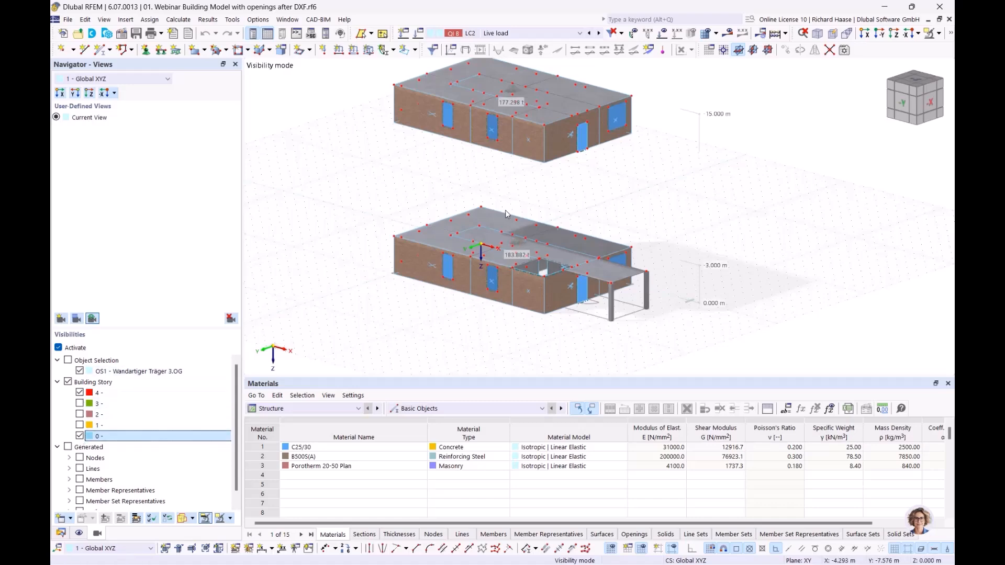
pyautogui.keyDown('ctrl'); pyautogui.moveTo(569, 285); pyautogui.dragTo(607, 268, button='middle'); pyautogui.keyUp('ctrl')
pyautogui.click(58, 347)
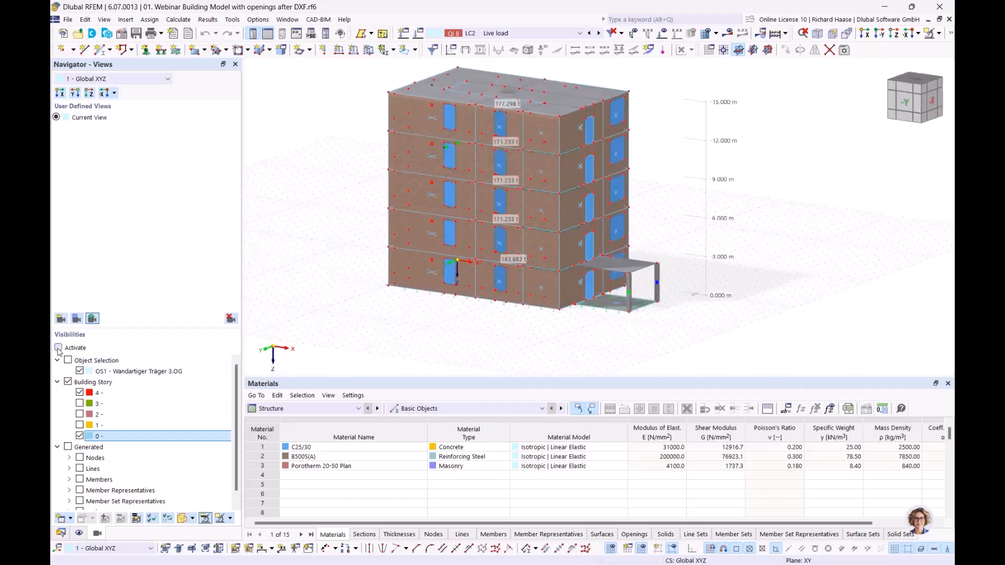
pyautogui.click(939, 34)
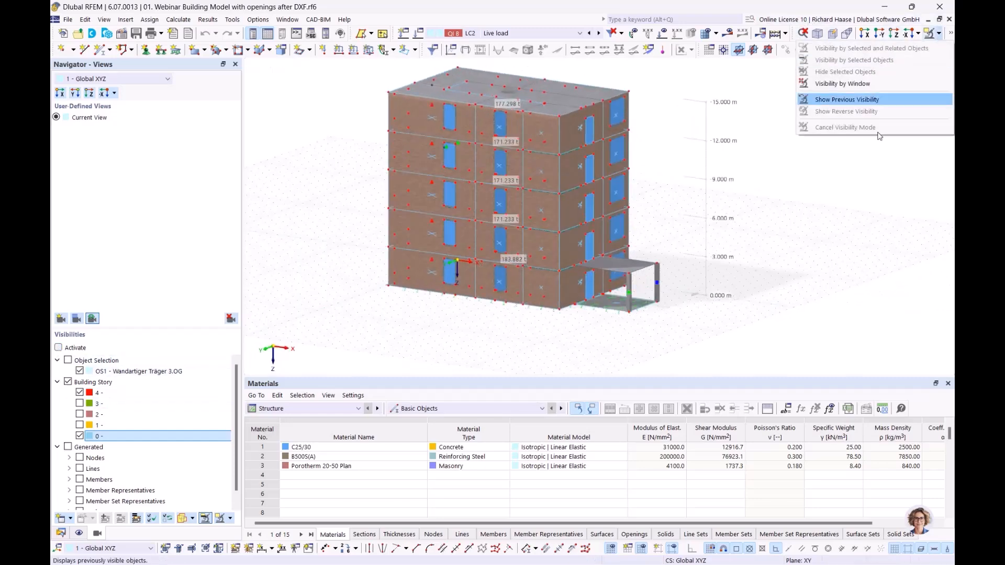
pyautogui.click(832, 275)
pyautogui.keyDown('ctrl'); pyautogui.moveTo(833, 275); pyautogui.dragTo(816, 283, button='middle'); pyautogui.keyUp('ctrl')
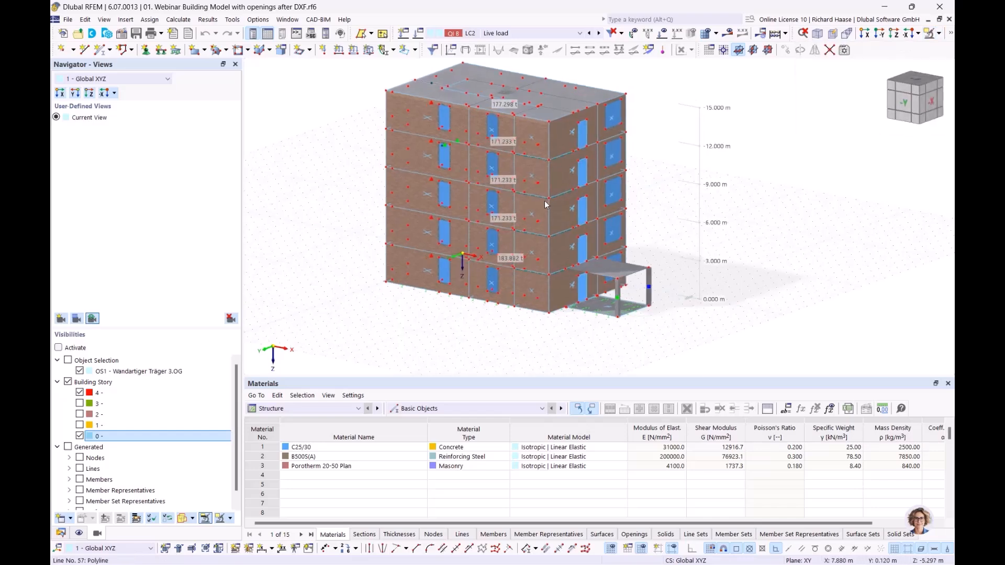
pyautogui.scroll(3, 531, 182)
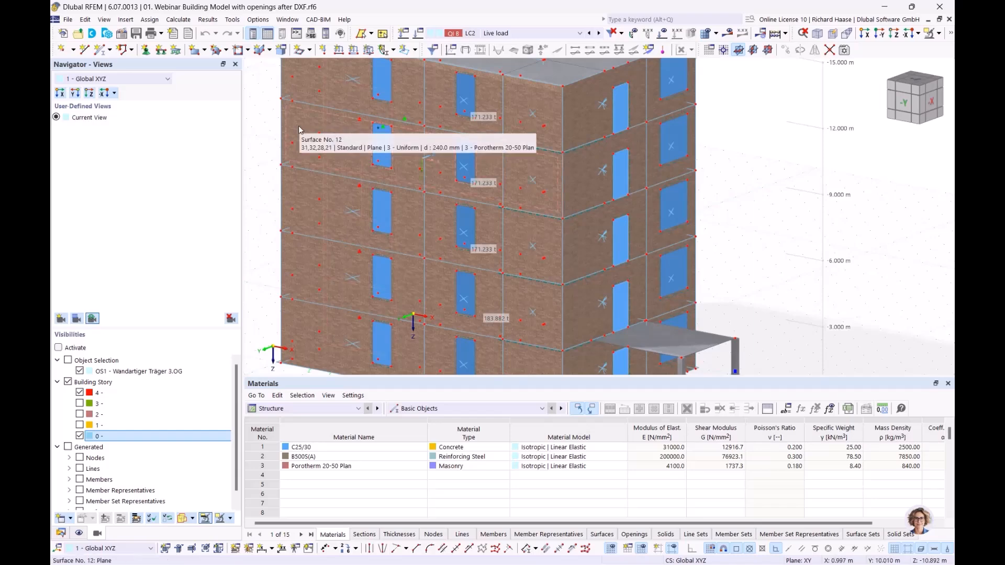
pyautogui.moveTo(359, 146); pyautogui.dragTo(359, 198, button='middle')
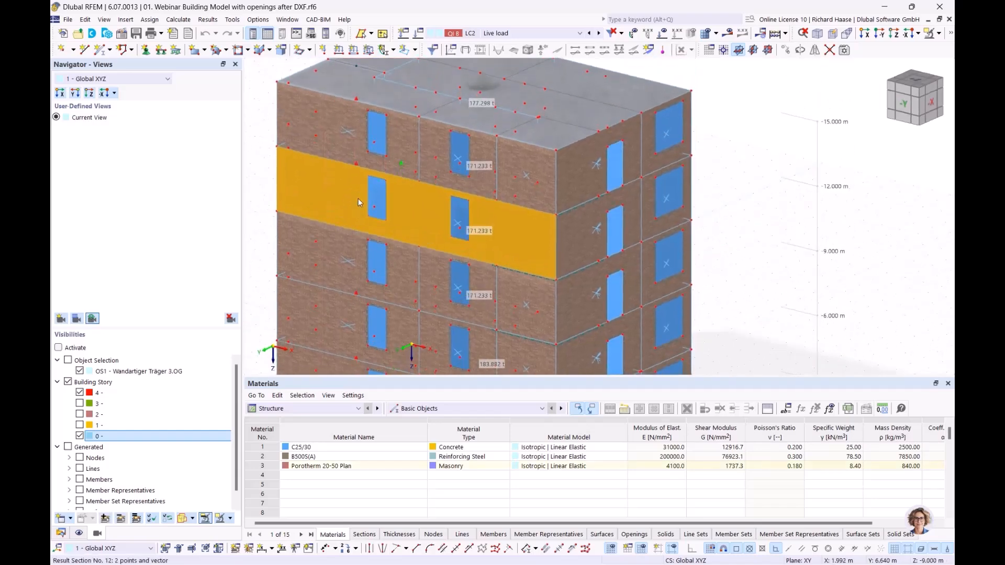
pyautogui.scroll(2, 322, 191)
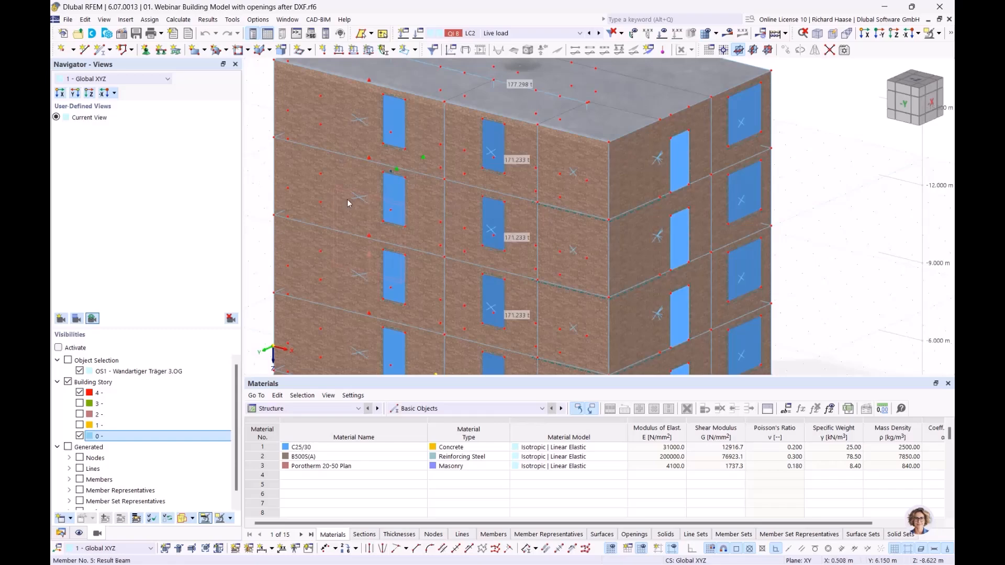
pyautogui.scroll(3, 359, 199)
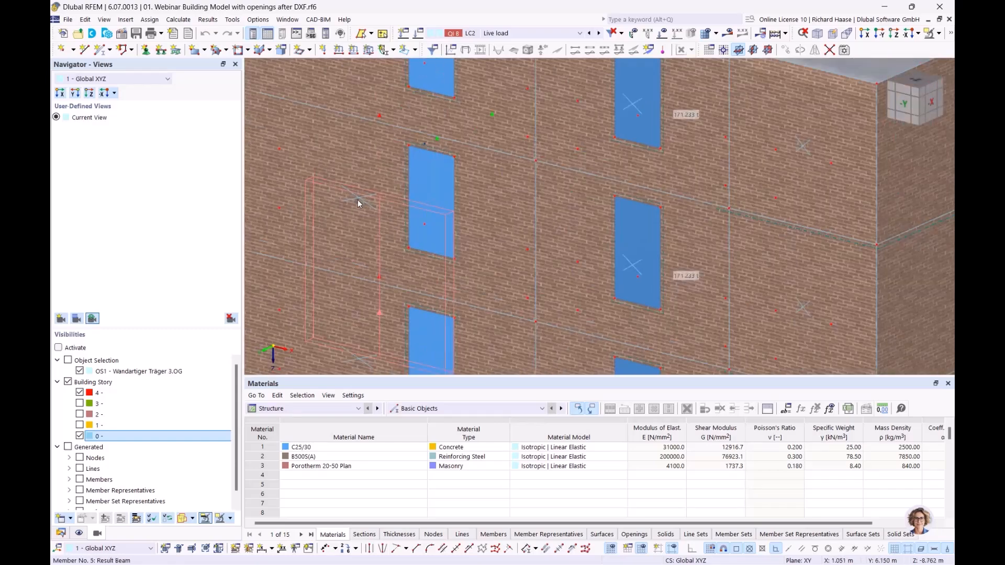
pyautogui.scroll(-5, 366, 202)
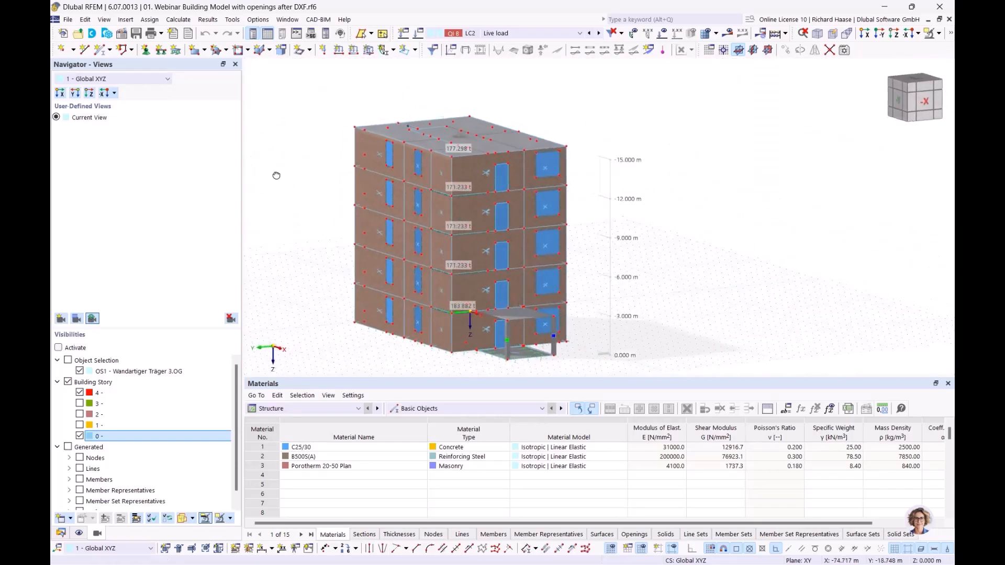
pyautogui.scroll(5, 381, 194)
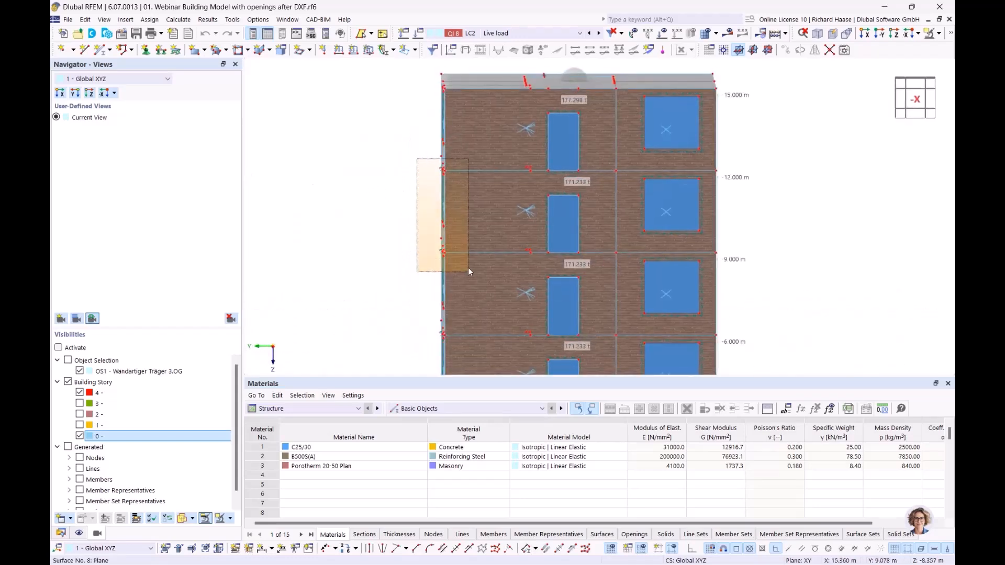
pyautogui.keyDown('ctrl'); pyautogui.moveTo(512, 271); pyautogui.dragTo(586, 280, button='middle'); pyautogui.keyUp('ctrl')
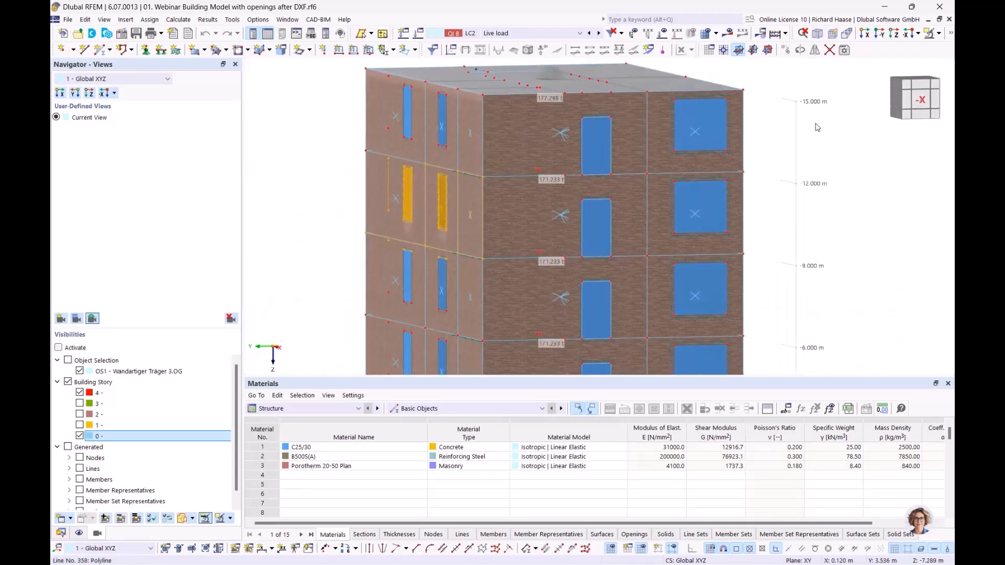
pyautogui.click(930, 34)
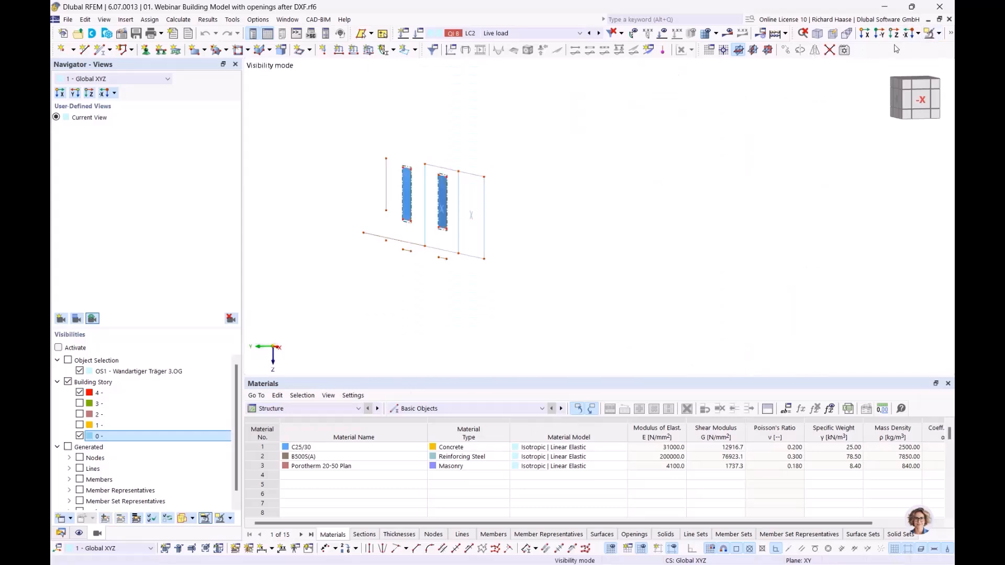
pyautogui.click(938, 34)
pyautogui.click(837, 130)
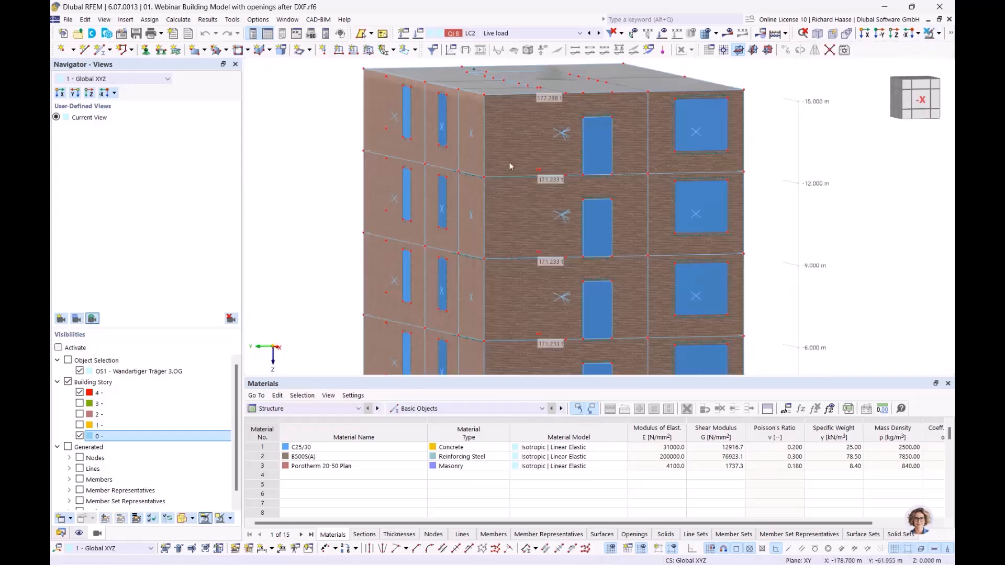
pyautogui.moveTo(409, 153); pyautogui.dragTo(492, 271)
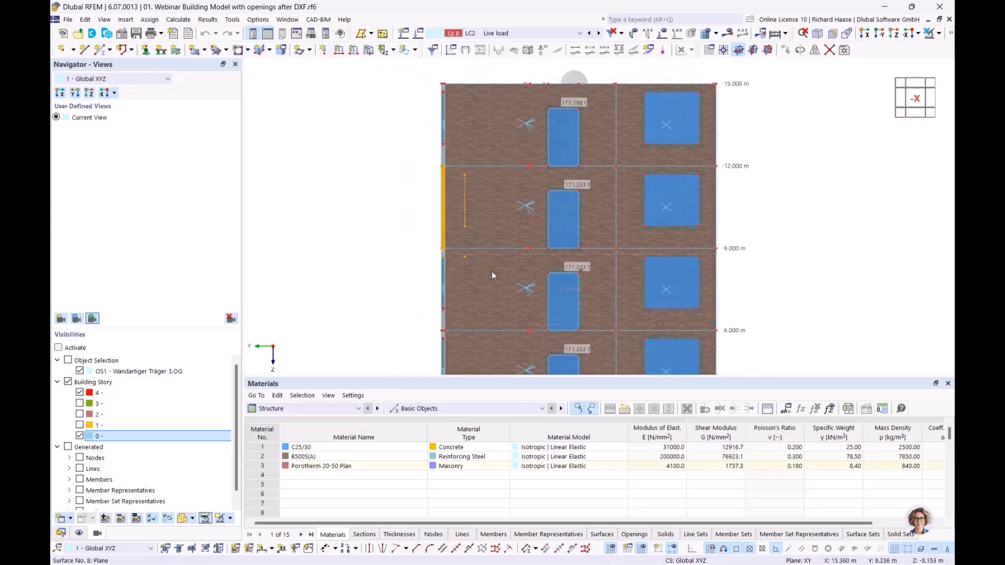
# Step: Isolate the selected brick wall and open the properties of surface cell 52
pyautogui.click(939, 33)
pyautogui.click(838, 54)
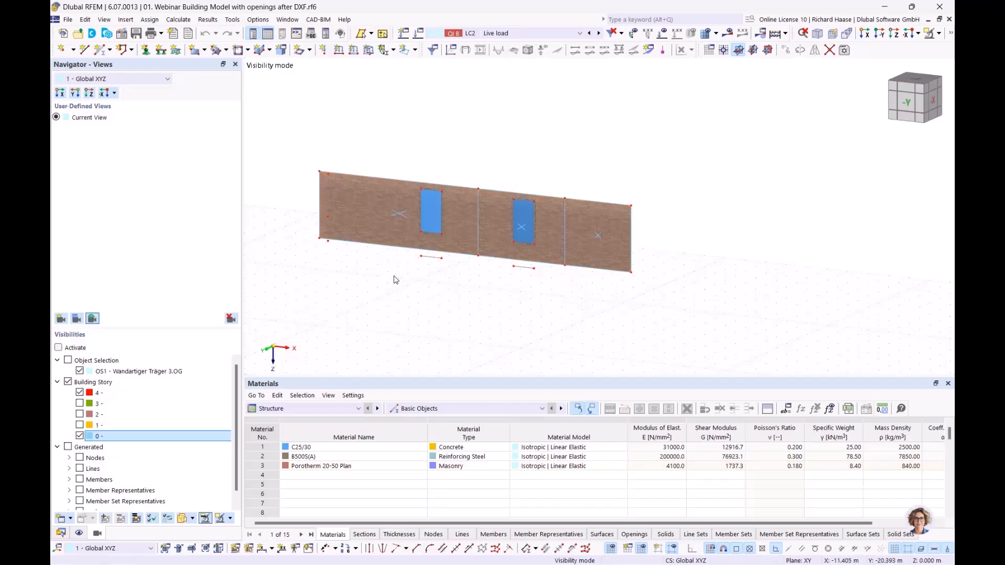
pyautogui.moveTo(400, 216)
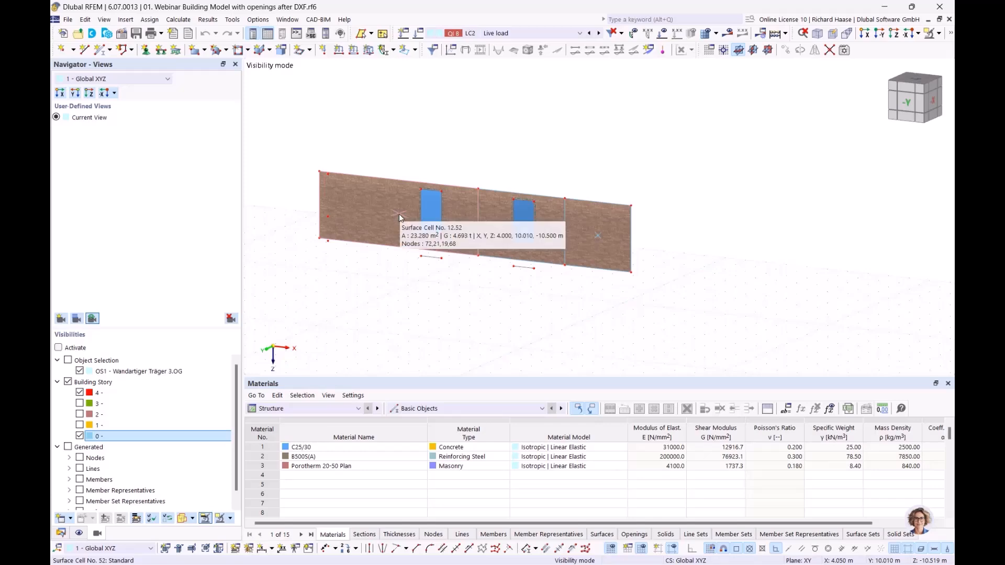
pyautogui.moveTo(523, 229)
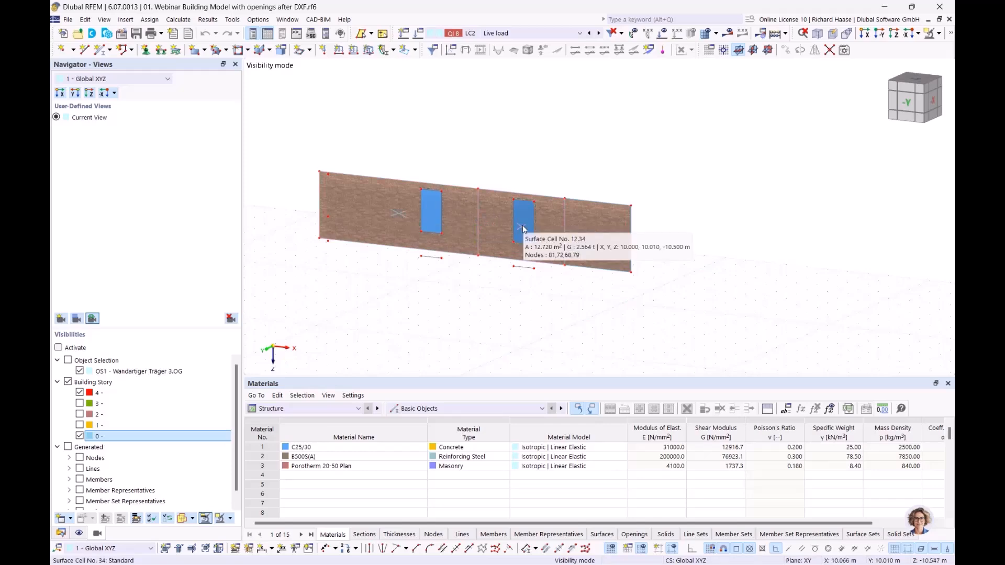
pyautogui.doubleClick(399, 214)
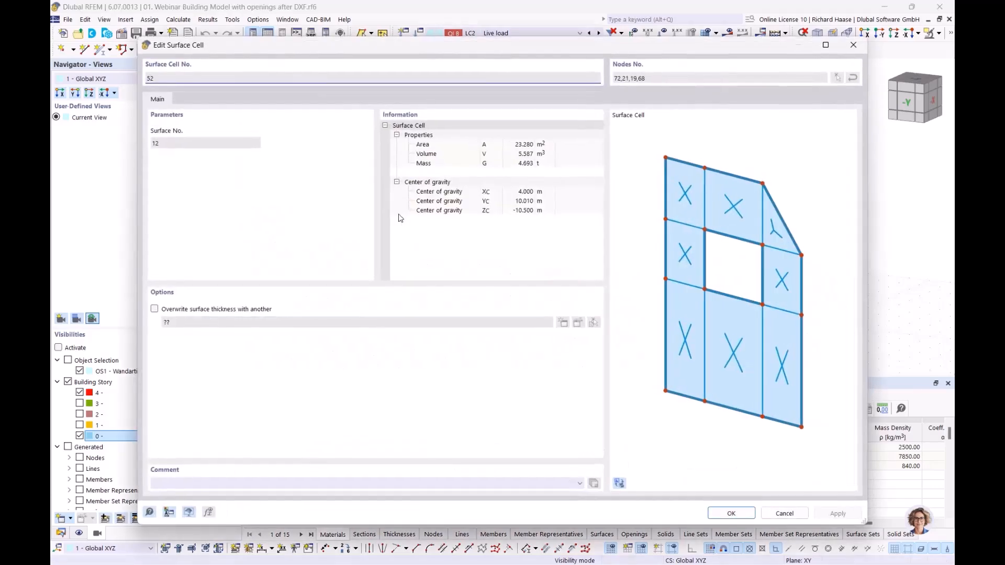
# Step: Move the surface cell details aside to see the wall, then close them
pyautogui.moveTo(249, 60); pyautogui.dragTo(317, 277)
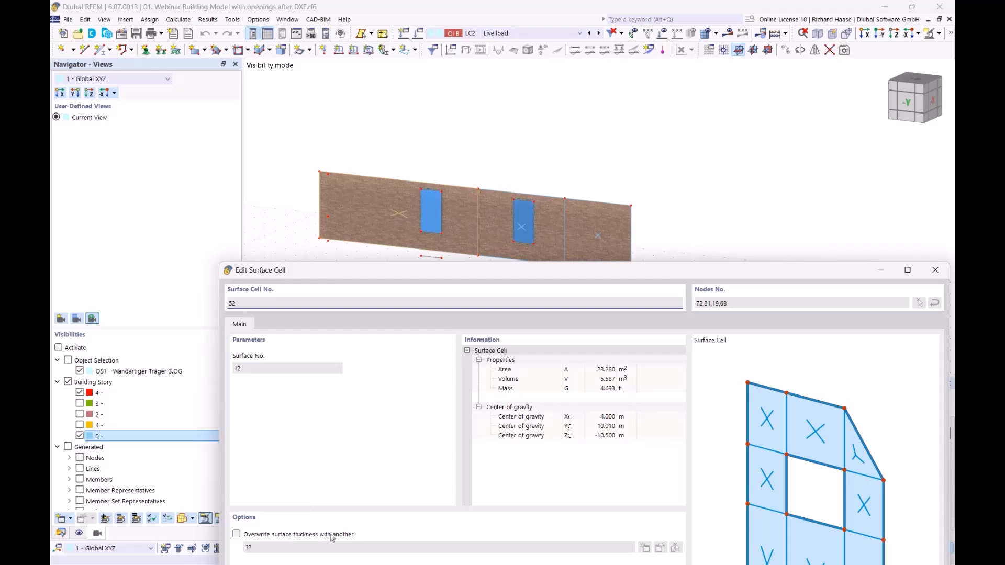
pyautogui.moveTo(473, 269); pyautogui.dragTo(441, 292)
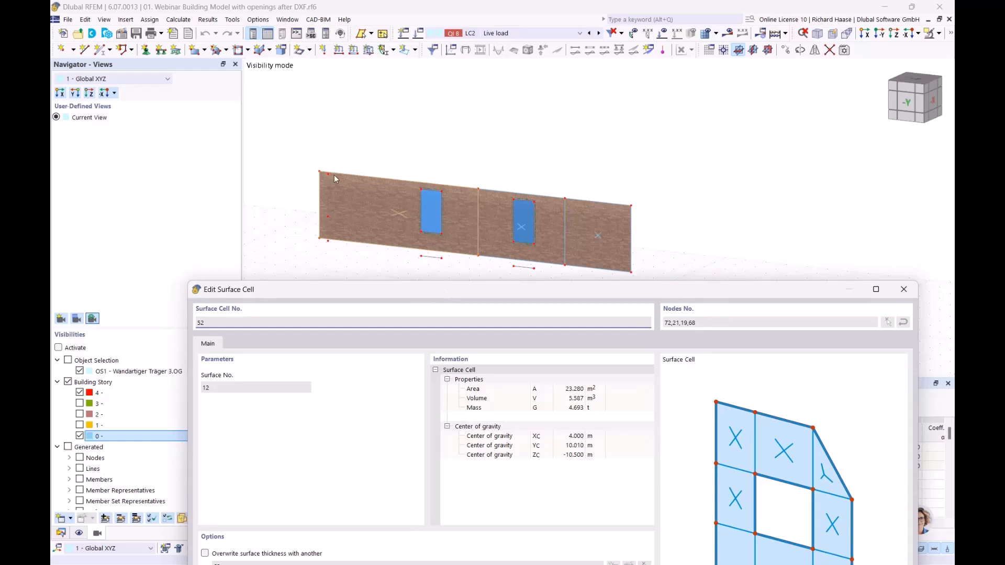
pyautogui.moveTo(425, 297); pyautogui.dragTo(414, 241)
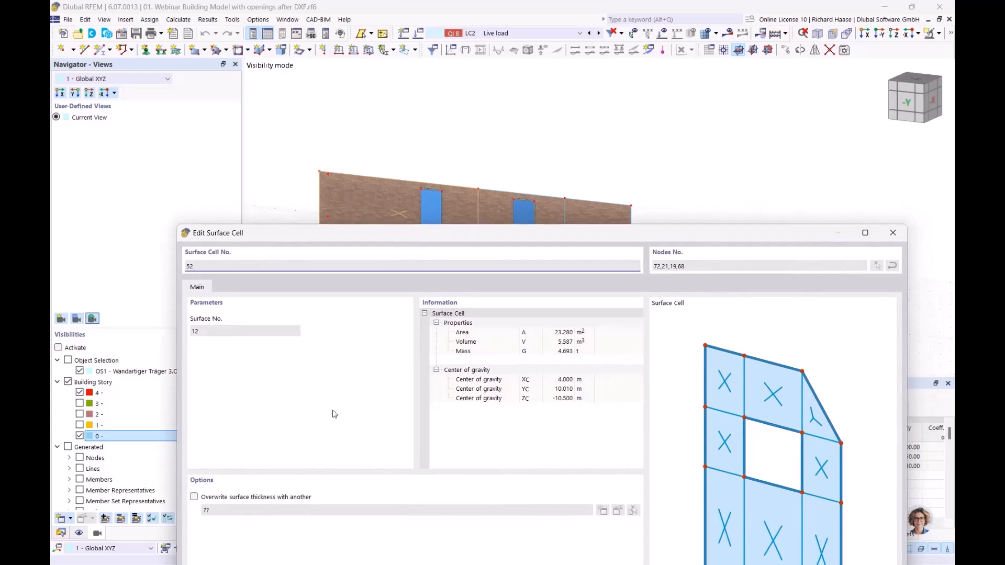
pyautogui.moveTo(496, 233); pyautogui.dragTo(443, 252)
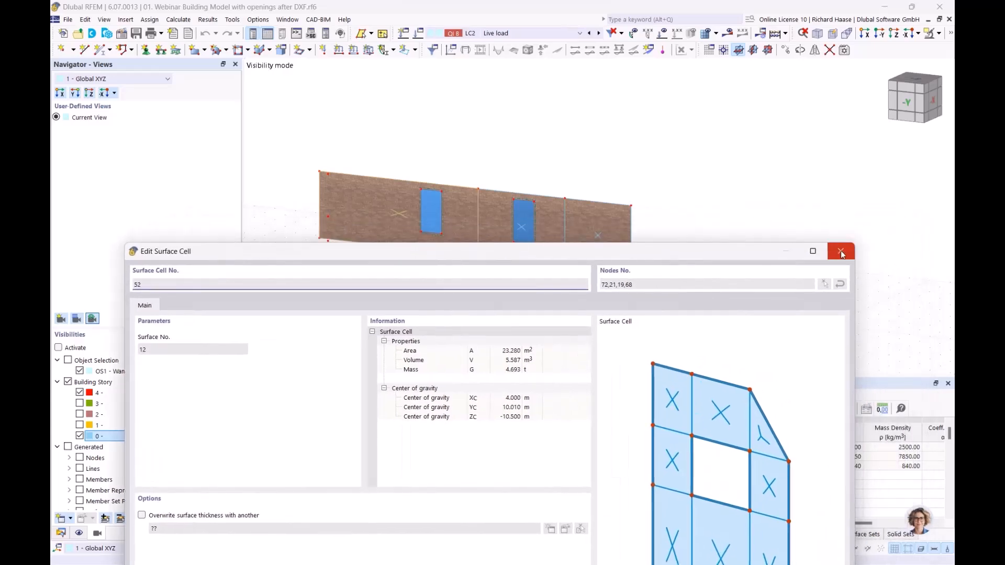
pyautogui.click(846, 255)
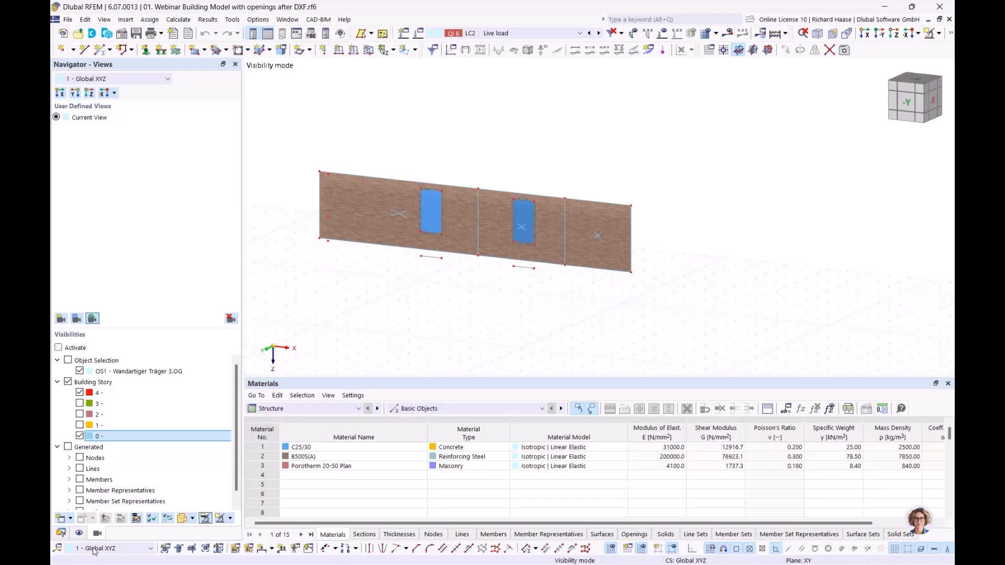
# Step: In the Data tree, clear the wall selection and exit visibility mode
pyautogui.click(61, 533)
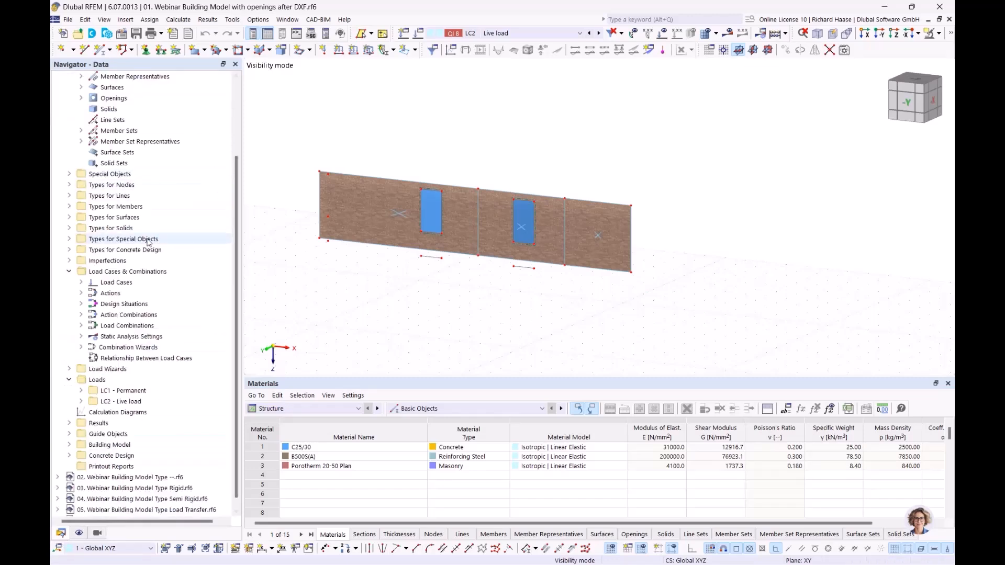
pyautogui.click(69, 217)
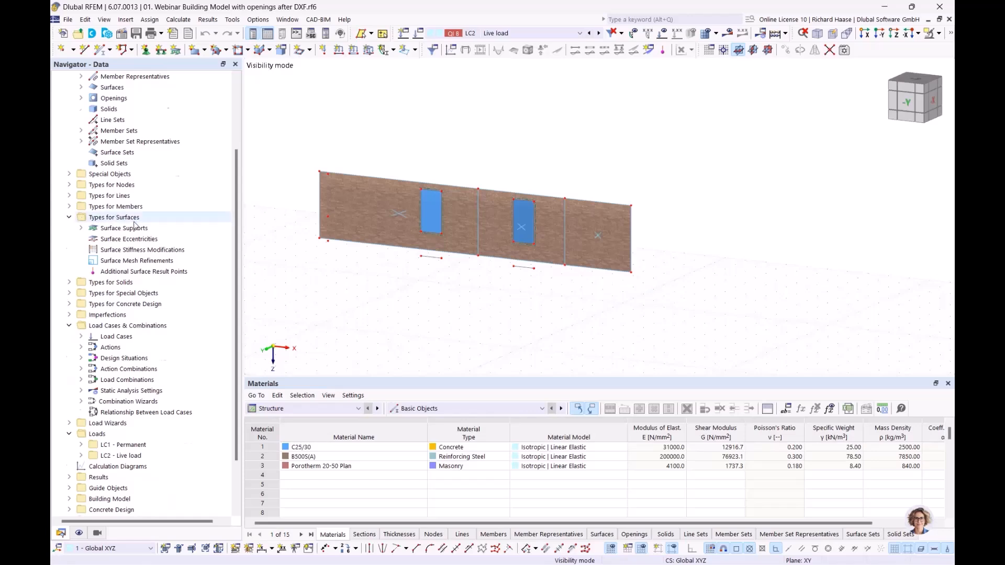
pyautogui.scroll(3, 135, 224)
pyautogui.click(126, 250)
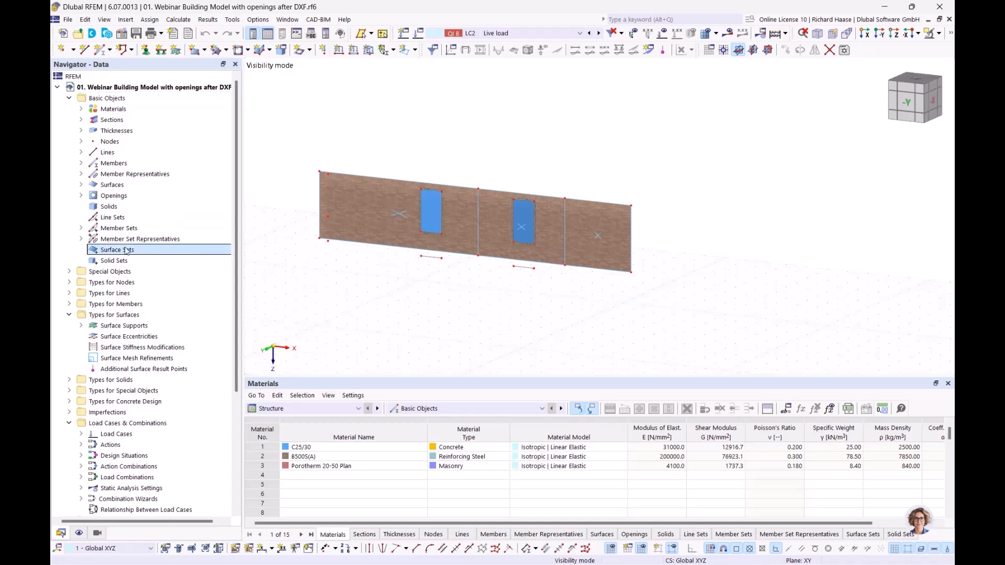
pyautogui.click(354, 189)
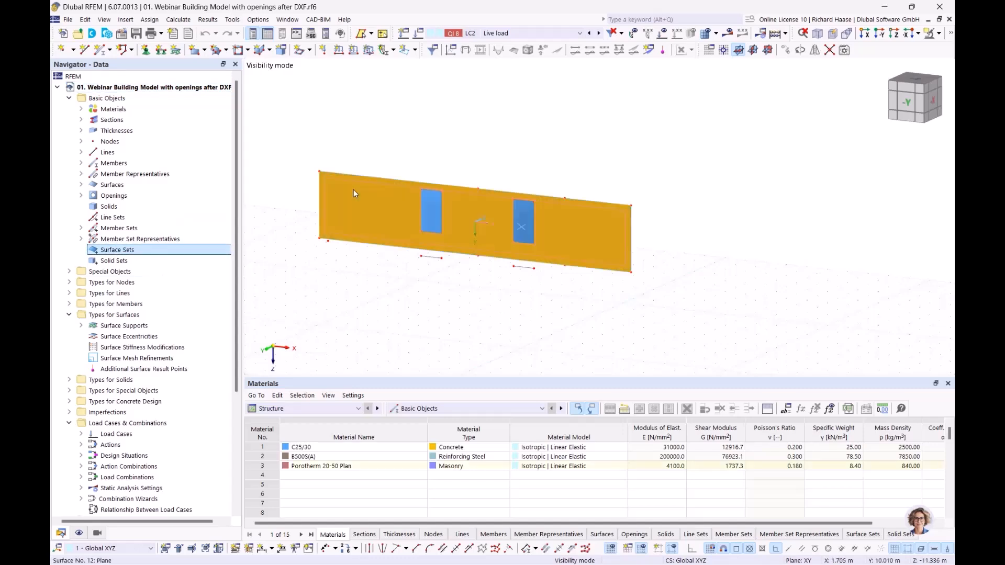
pyautogui.click(453, 291)
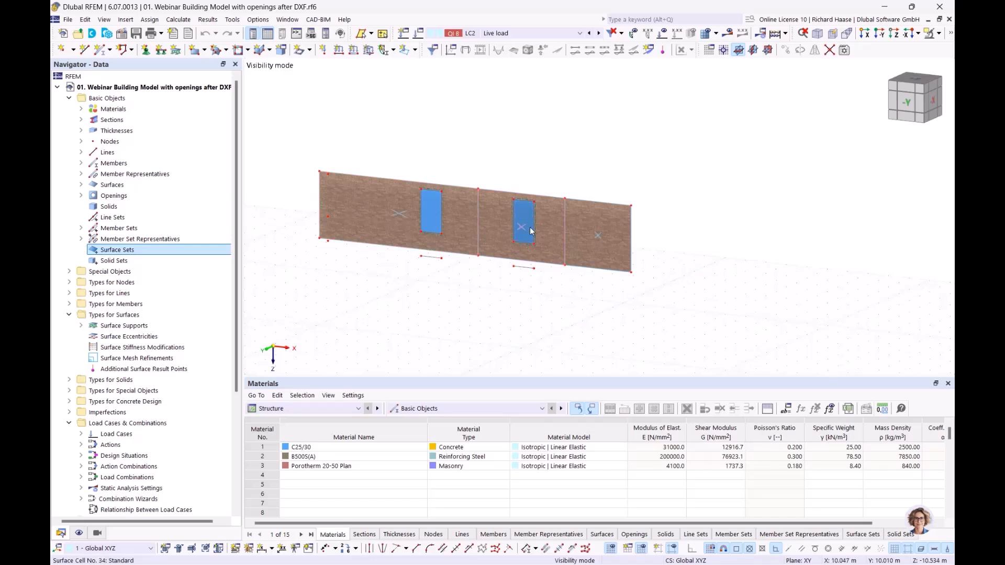
pyautogui.click(937, 33)
pyautogui.click(842, 124)
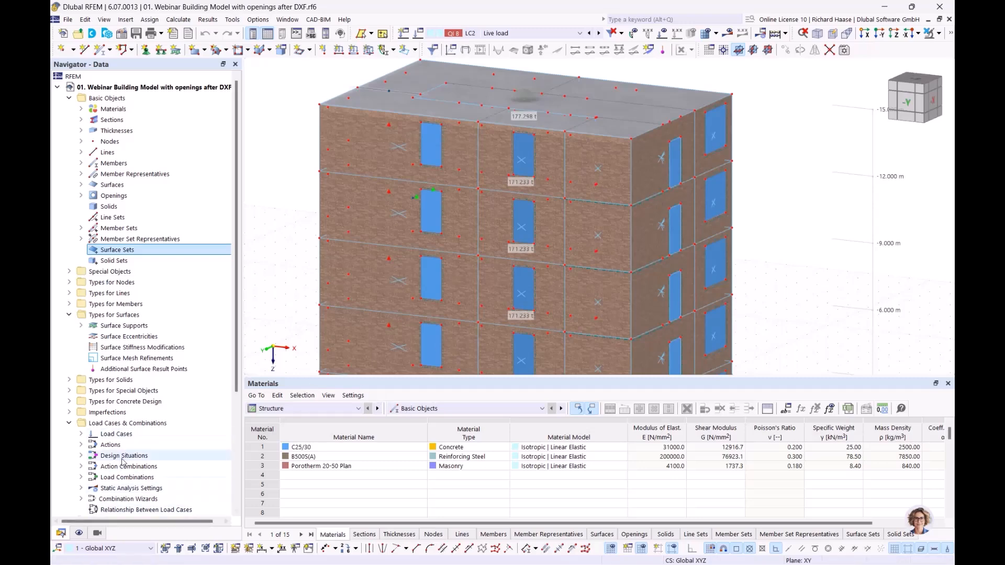
# Step: Expand Concrete Design > Ultimate Configurations to reveal Standard
pyautogui.scroll(-5, 124, 459)
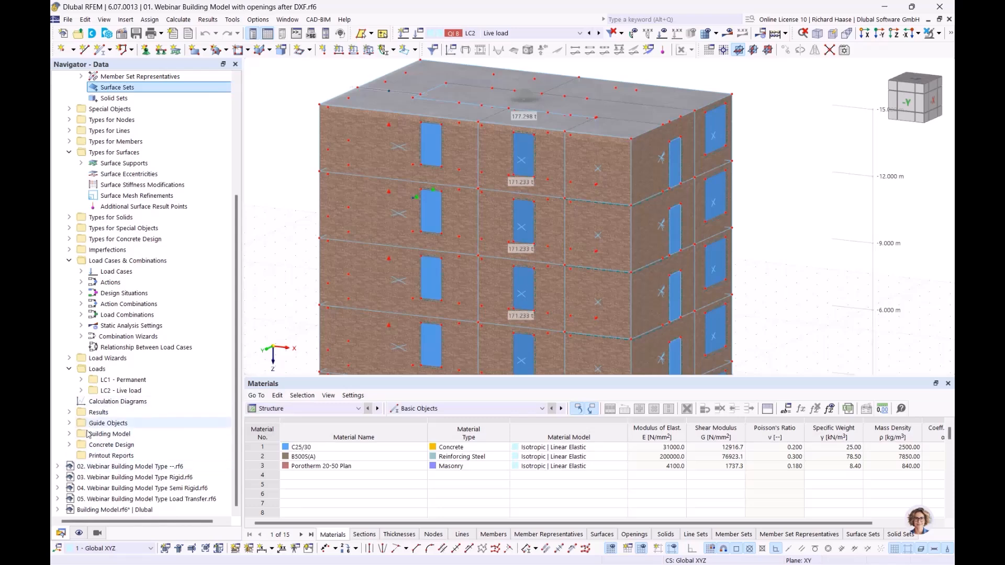
pyautogui.click(69, 444)
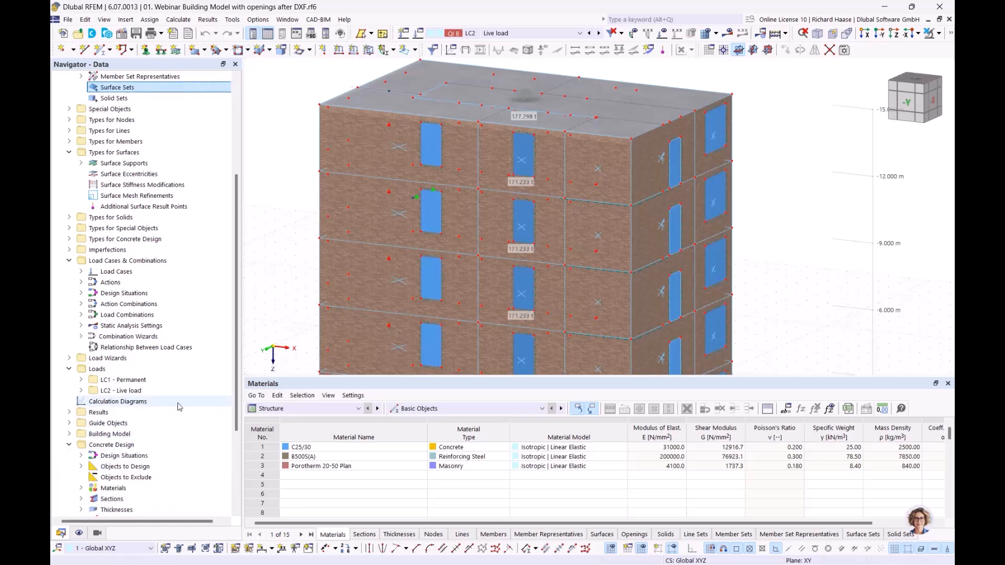
pyautogui.scroll(-4, 178, 408)
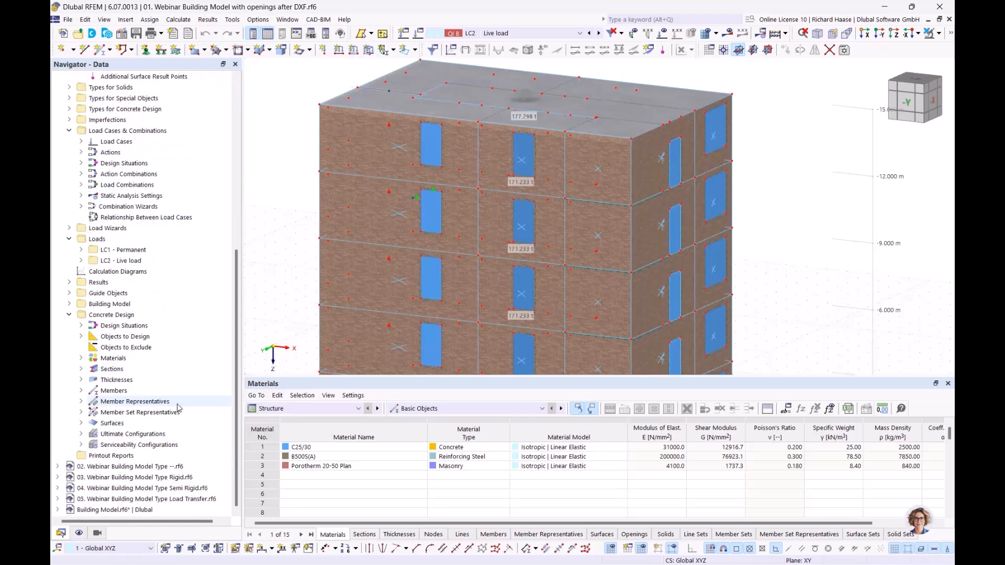
pyautogui.click(81, 434)
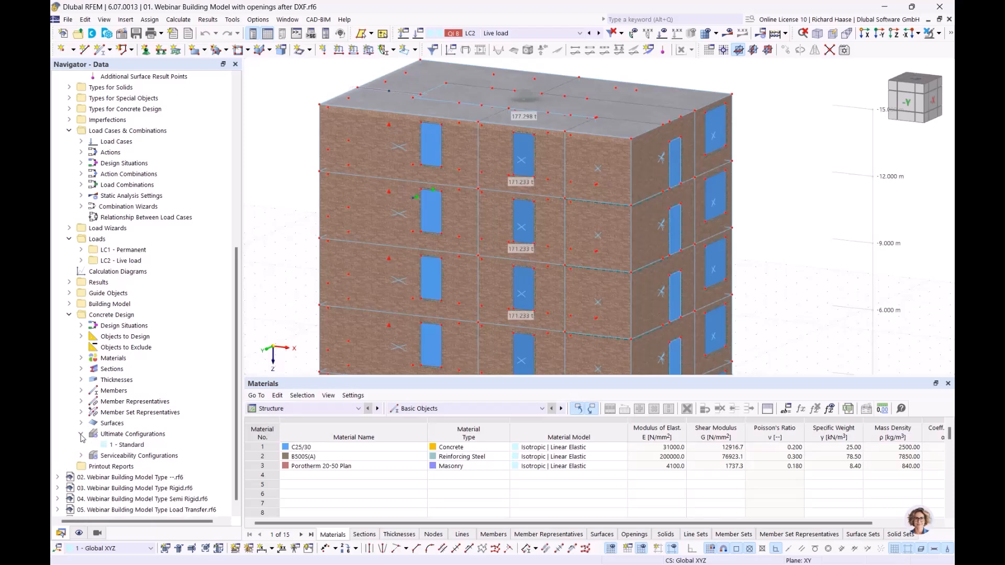
# Step: Open '1 - Standard' ultimate configuration and read the shear wall reinforcement rule description
pyautogui.doubleClick(129, 446)
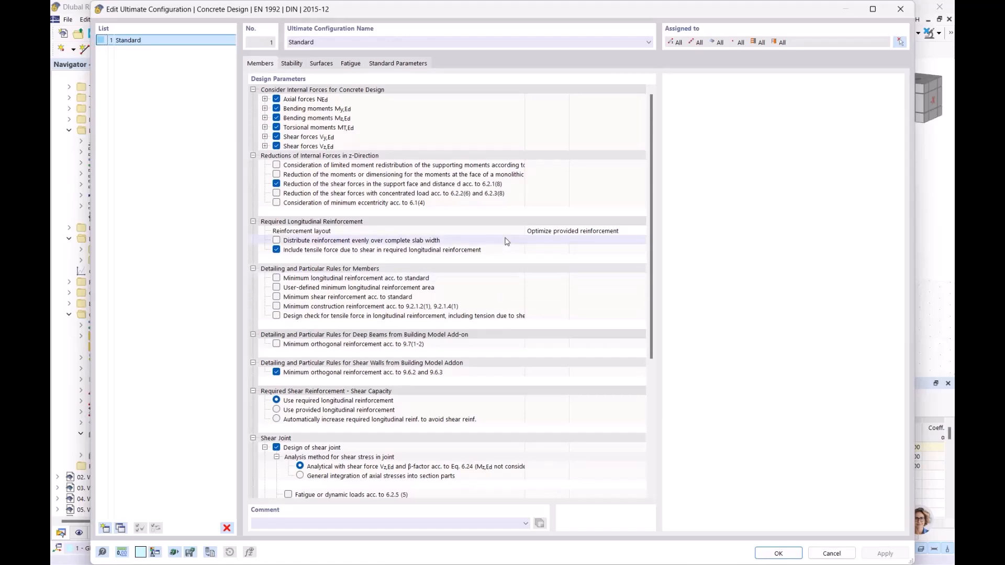
pyautogui.scroll(-7, 506, 243)
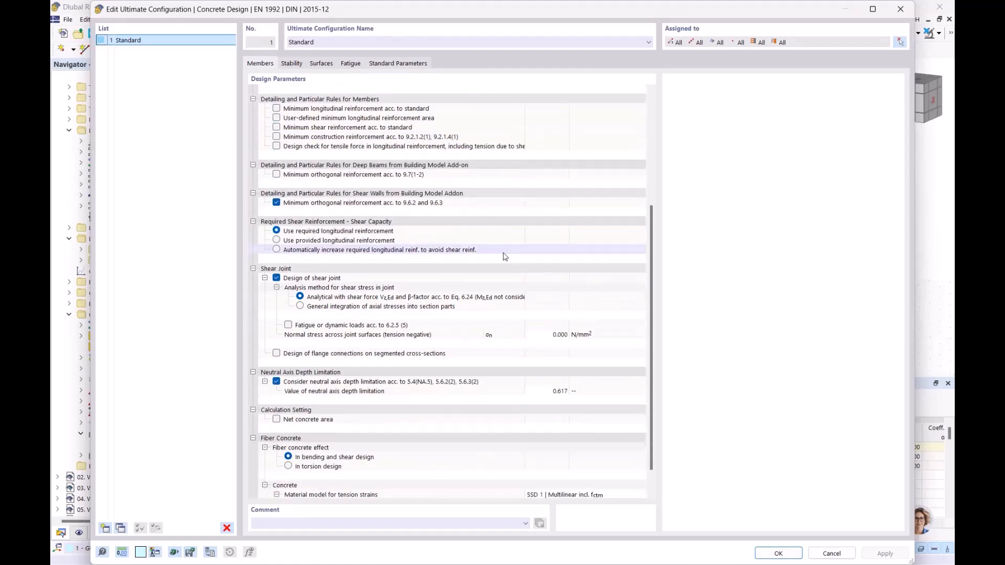
pyautogui.scroll(6, 505, 256)
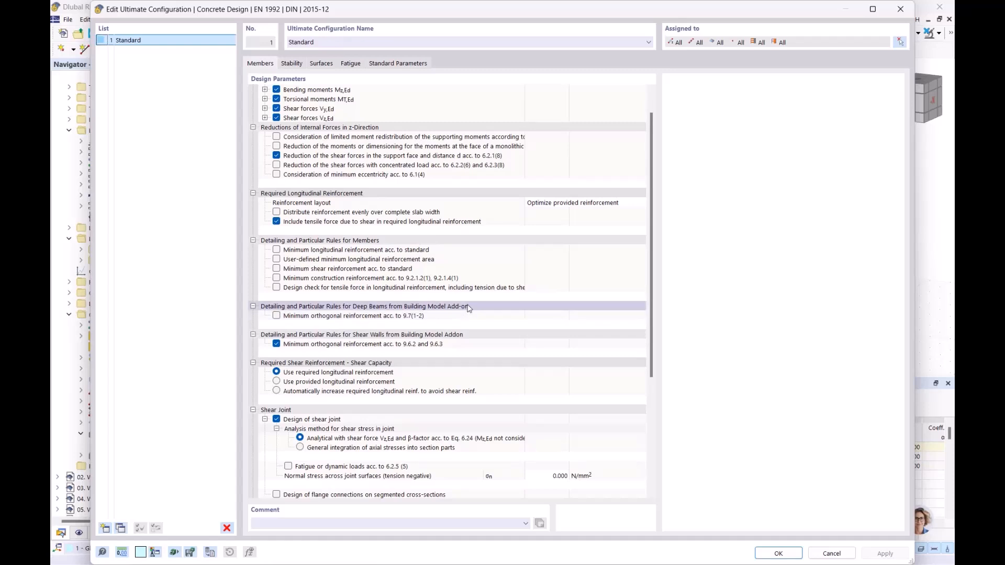
pyautogui.click(448, 337)
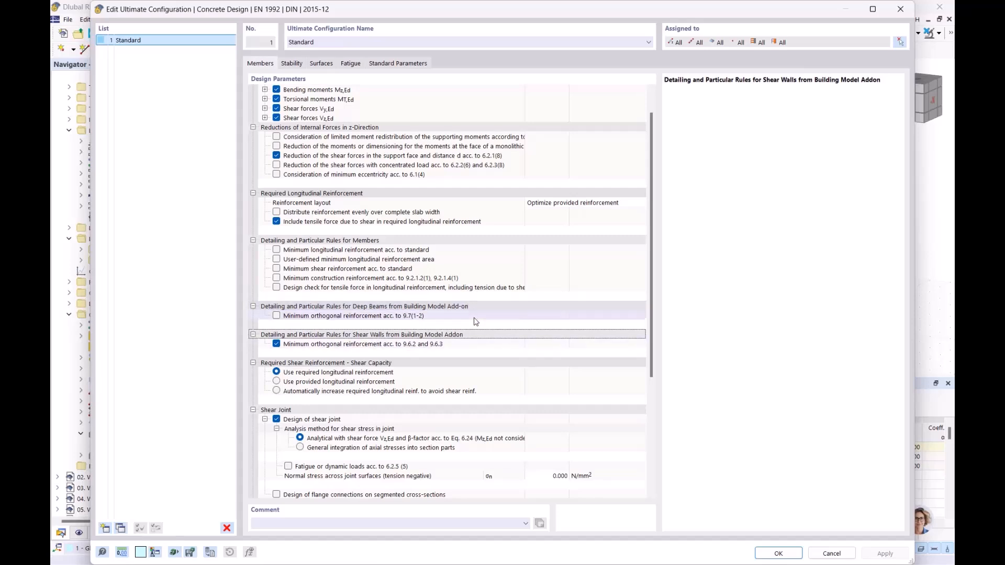
# Step: Close the configuration dialog and display the loads of LC1 Permanent
pyautogui.click(901, 9)
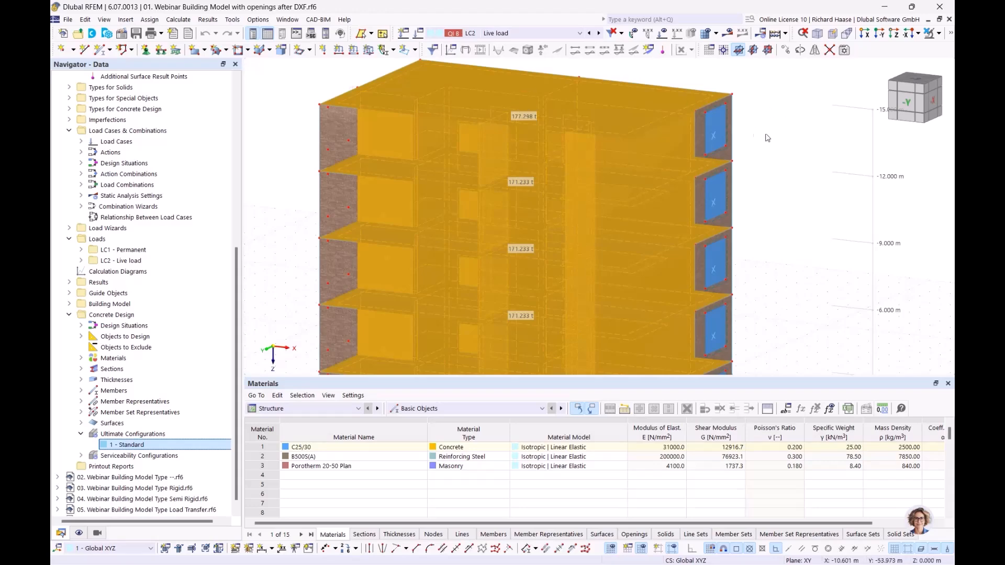
pyautogui.click(800, 162)
pyautogui.scroll(-1, 793, 177)
pyautogui.moveTo(753, 173); pyautogui.dragTo(646, 184, button='middle')
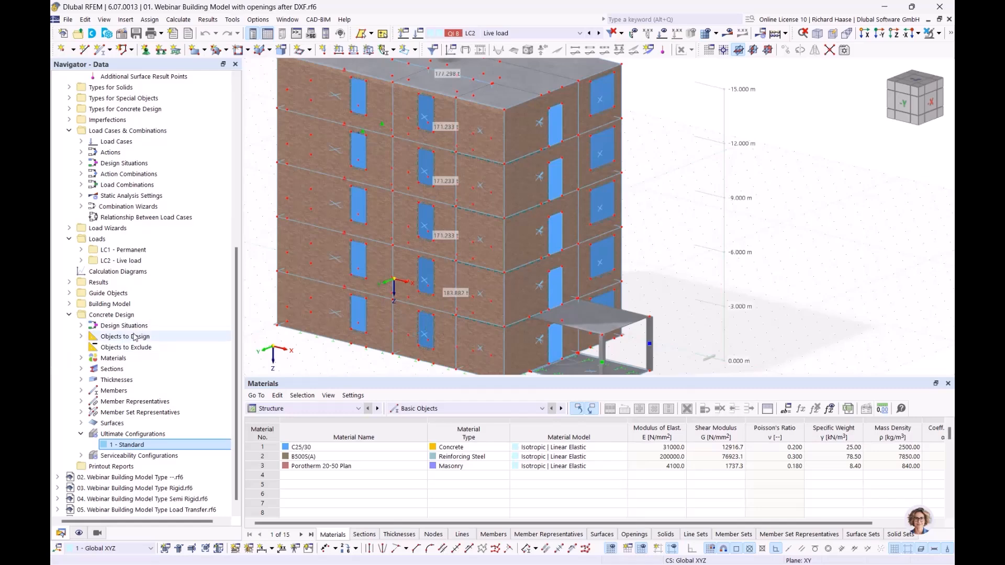
pyautogui.click(148, 251)
pyautogui.click(663, 33)
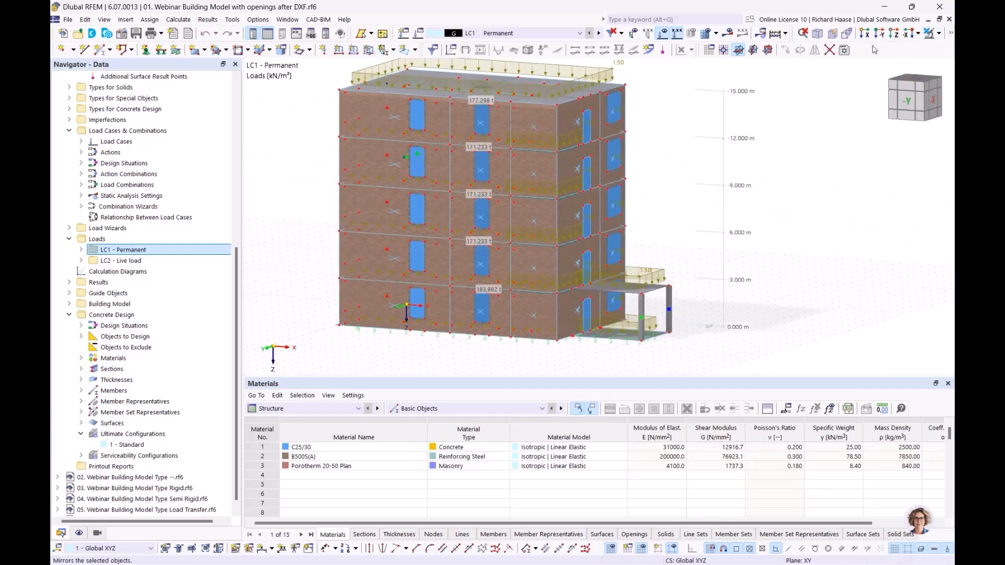
# Step: Make the model transparent, view from -Y, and switch to LC2 Live load
pyautogui.click(951, 33)
pyautogui.click(802, 50)
pyautogui.keyDown('ctrl'); pyautogui.moveTo(802, 202); pyautogui.dragTo(822, 198, button='middle'); pyautogui.keyUp('ctrl')
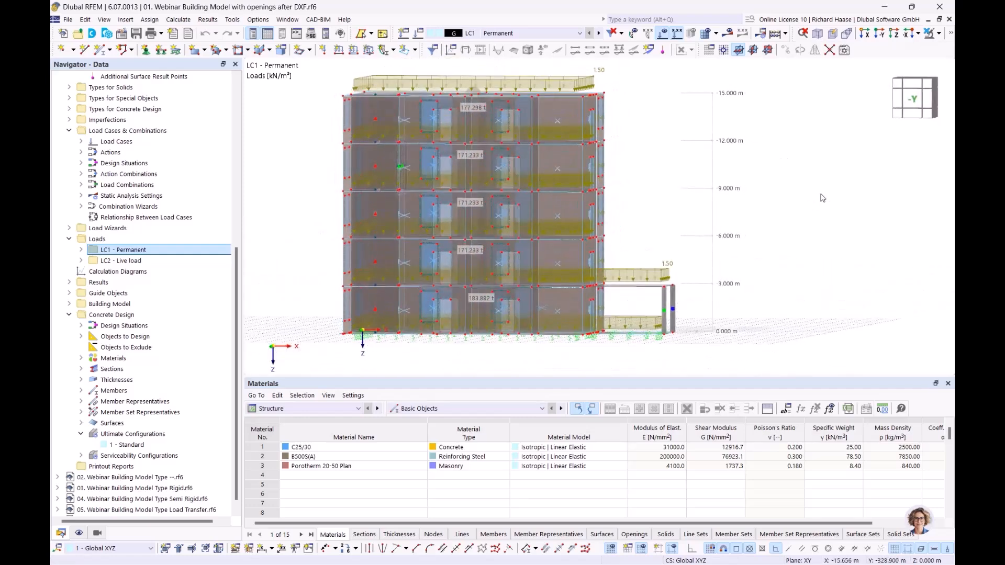
pyautogui.click(915, 99)
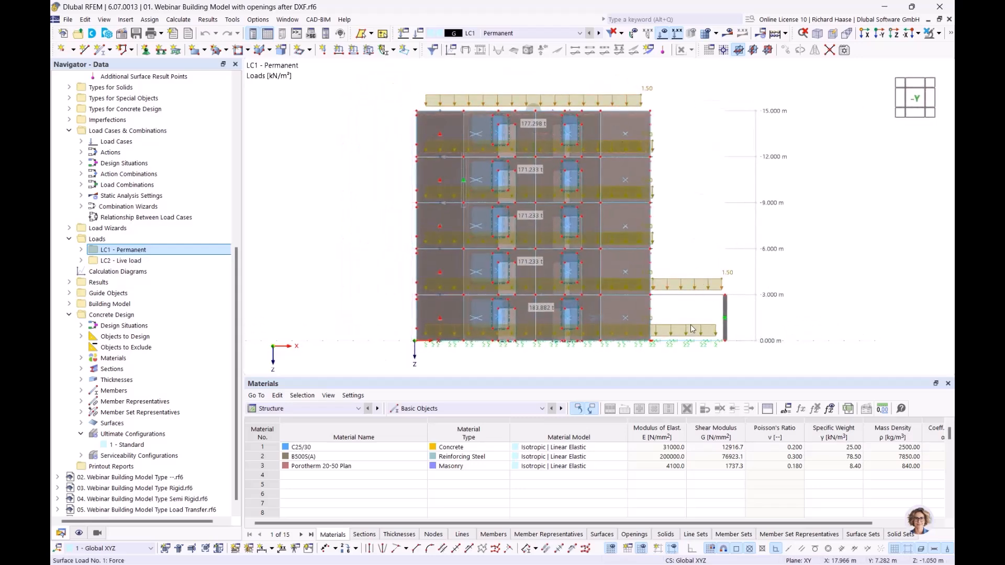
pyautogui.click(599, 33)
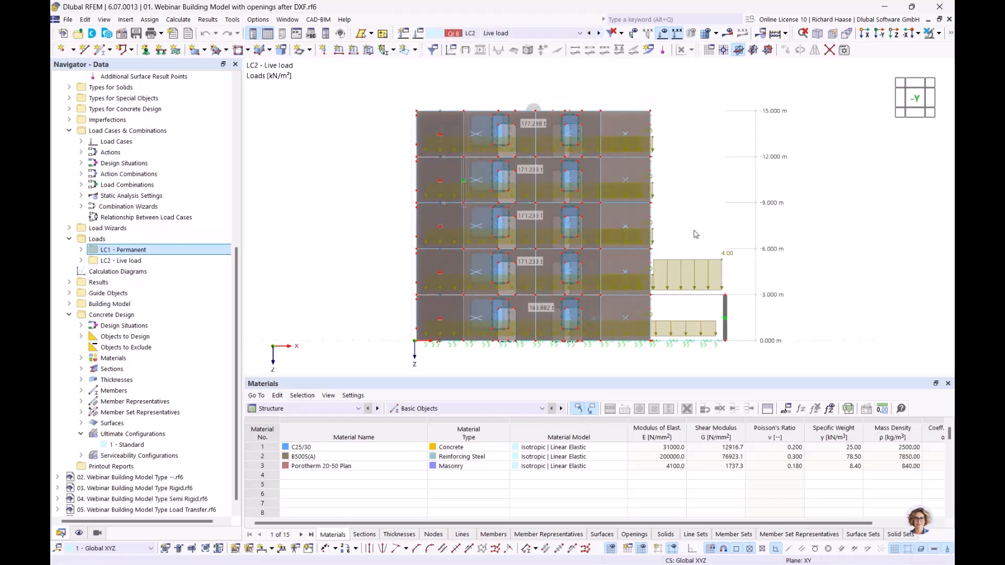
pyautogui.keyDown('ctrl'); pyautogui.moveTo(711, 225); pyautogui.dragTo(649, 240, button='middle'); pyautogui.keyUp('ctrl')
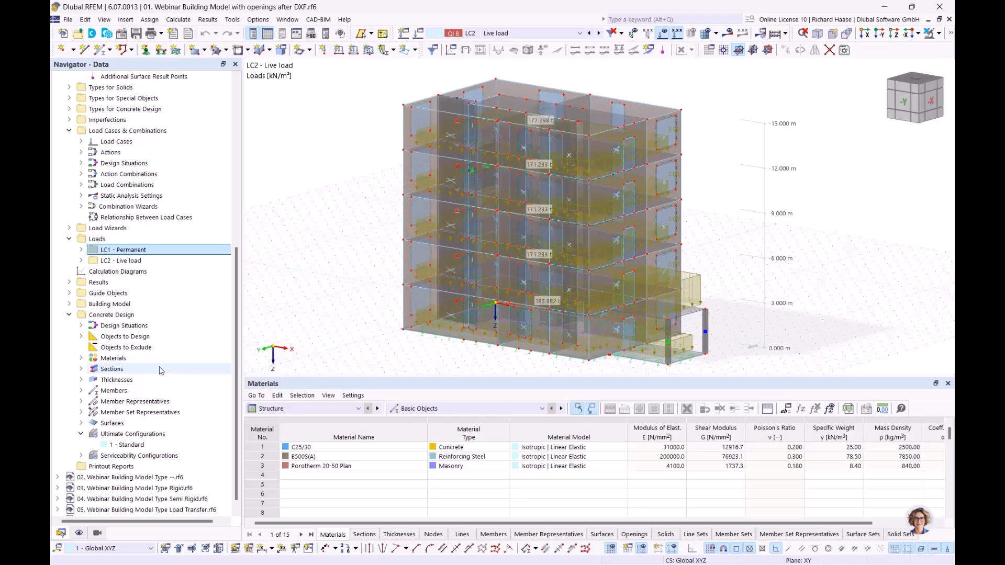
# Step: Expand the Load Wizards category in the Navigator
pyautogui.scroll(4, 159, 371)
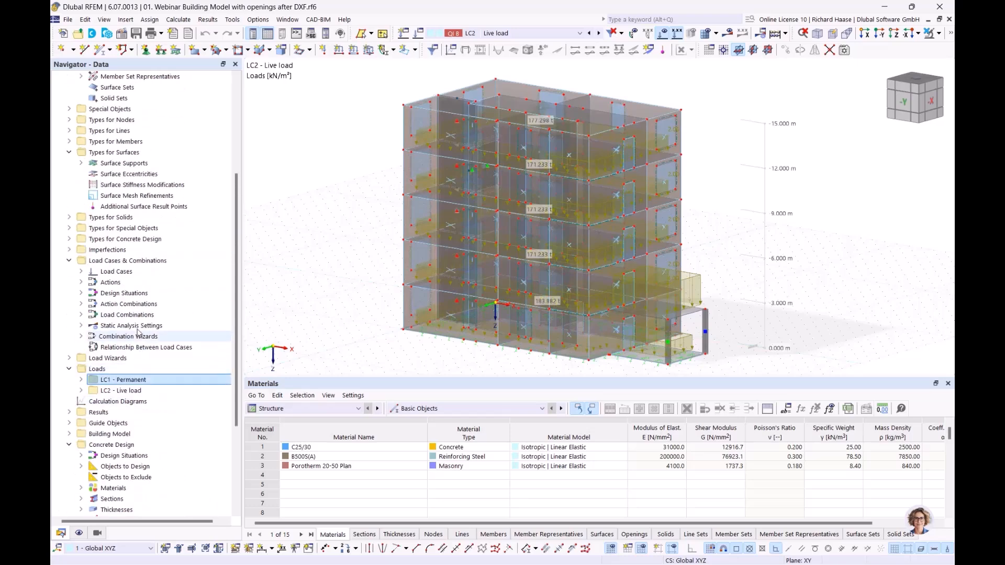
pyautogui.scroll(-4, 95, 296)
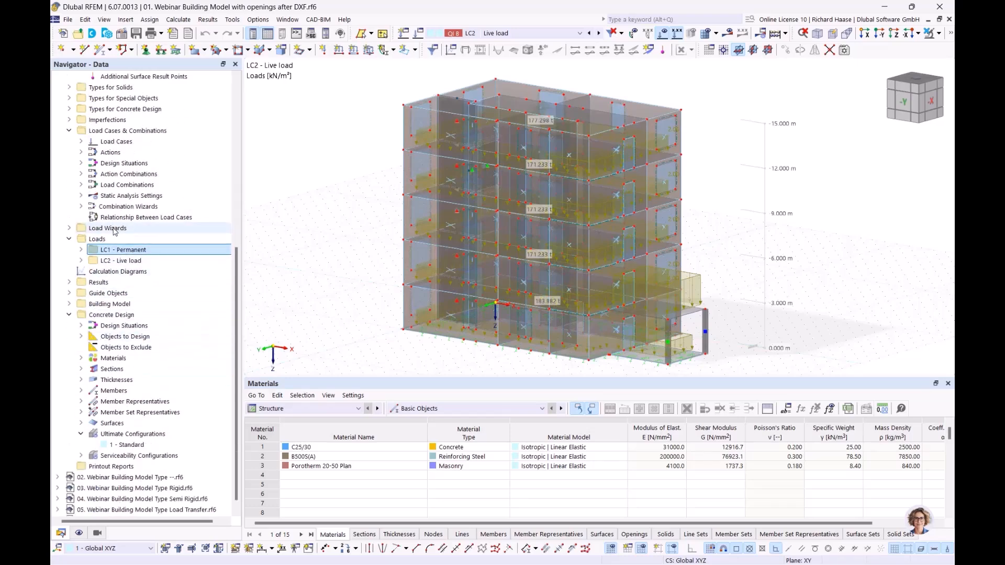
pyautogui.click(69, 229)
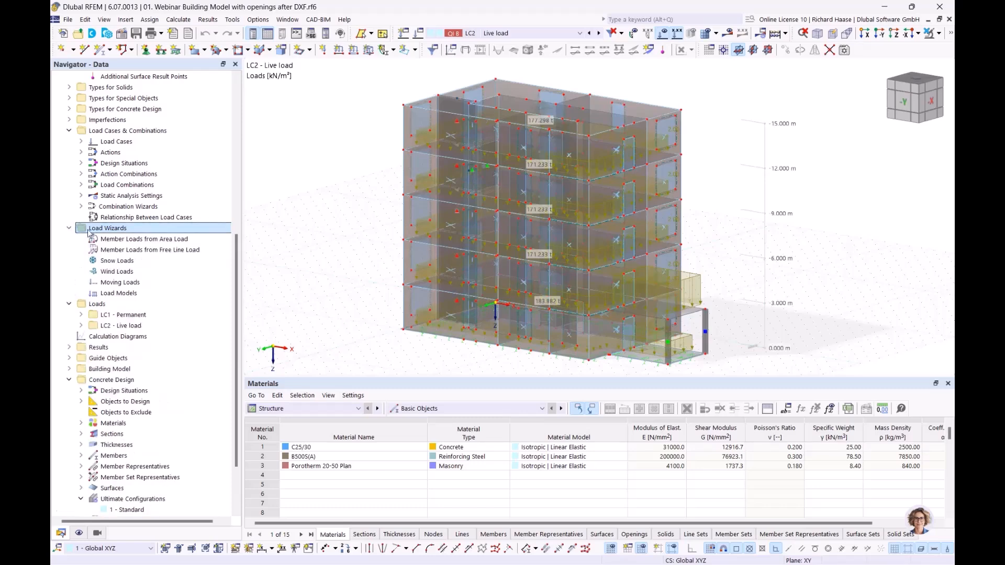
# Step: Start a new wind load wizard and pick base corner nodes 24, 11, 12 and 18
pyautogui.rightClick(117, 274)
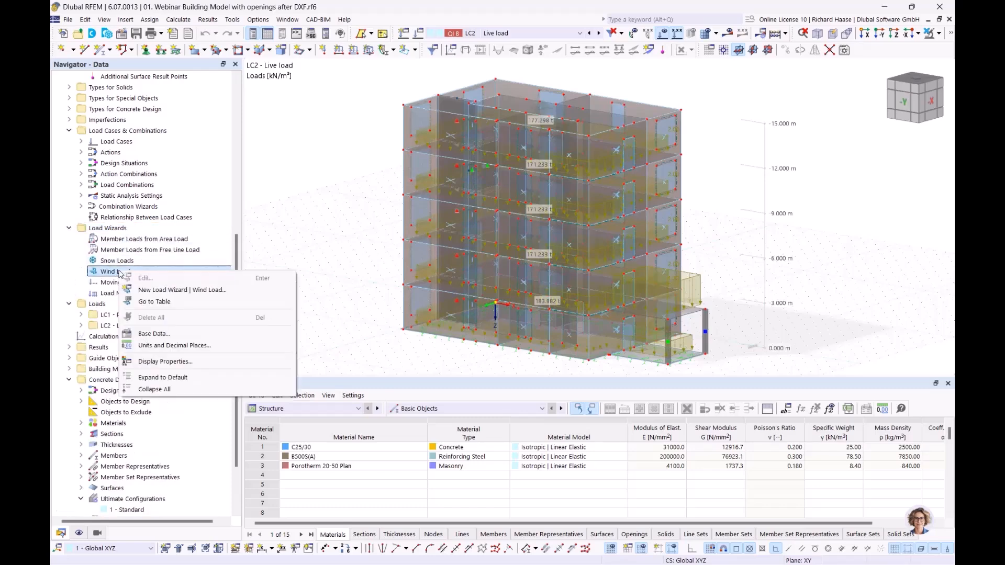
pyautogui.click(187, 294)
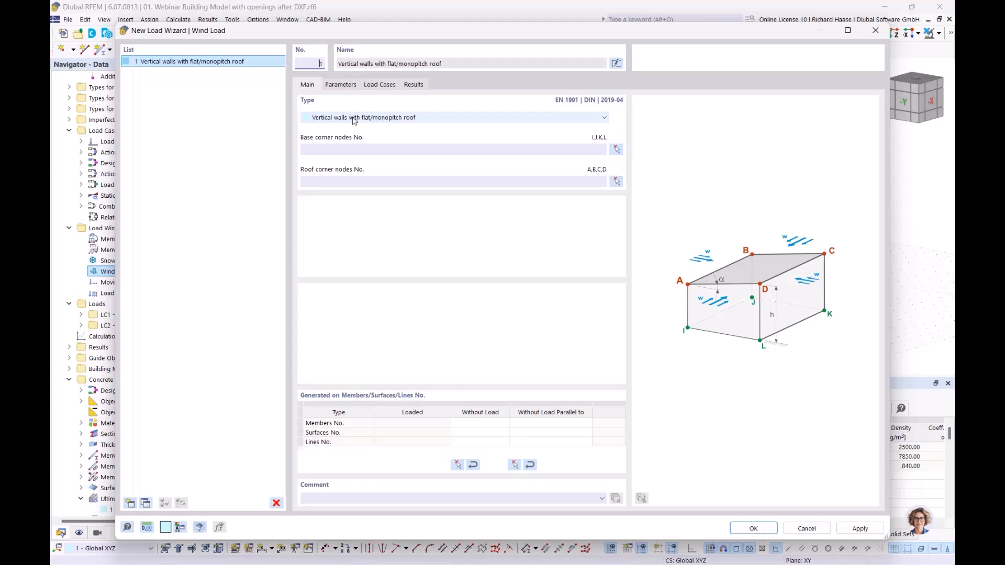
pyautogui.click(616, 151)
pyautogui.scroll(1, 406, 333)
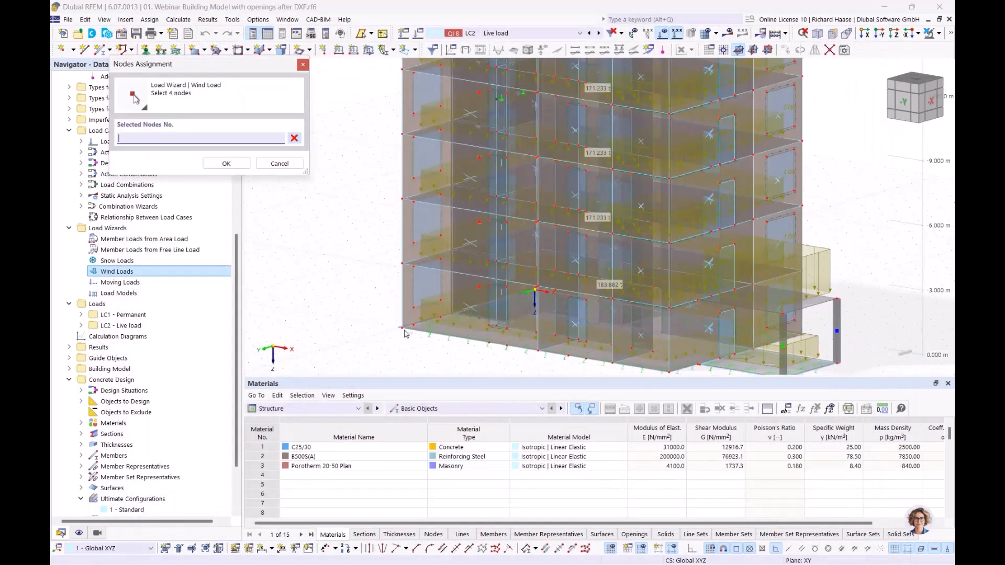
pyautogui.click(404, 329)
pyautogui.keyDown('ctrl'); pyautogui.moveTo(485, 326); pyautogui.dragTo(595, 323, button='middle'); pyautogui.keyUp('ctrl')
pyautogui.click(396, 340)
pyautogui.keyDown('ctrl'); pyautogui.moveTo(396, 340); pyautogui.dragTo(830, 353, button='middle'); pyautogui.keyUp('ctrl')
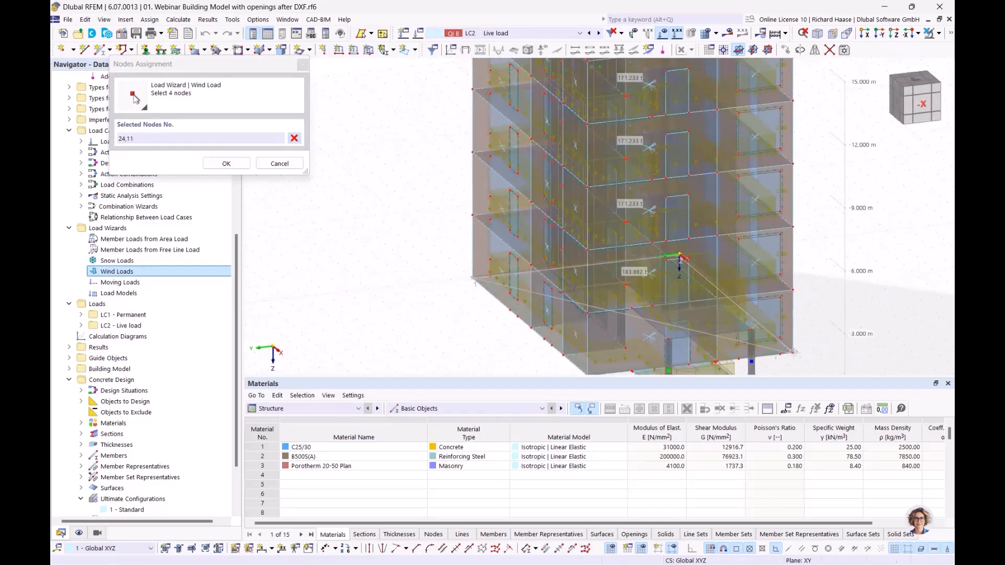
pyautogui.click(793, 353)
pyautogui.keyDown('ctrl'); pyautogui.moveTo(603, 375); pyautogui.dragTo(603, 350, button='middle'); pyautogui.keyUp('ctrl')
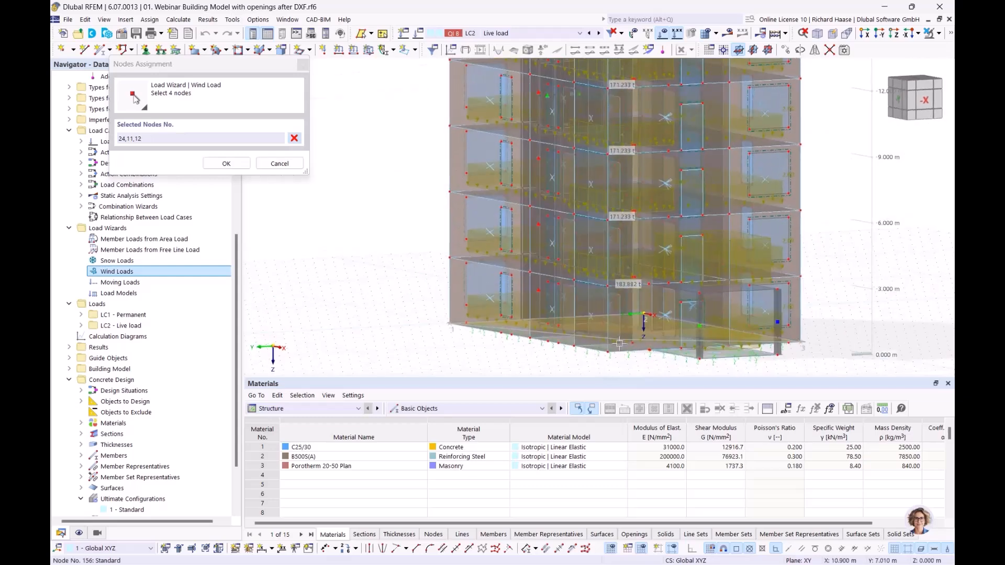
pyautogui.click(529, 346)
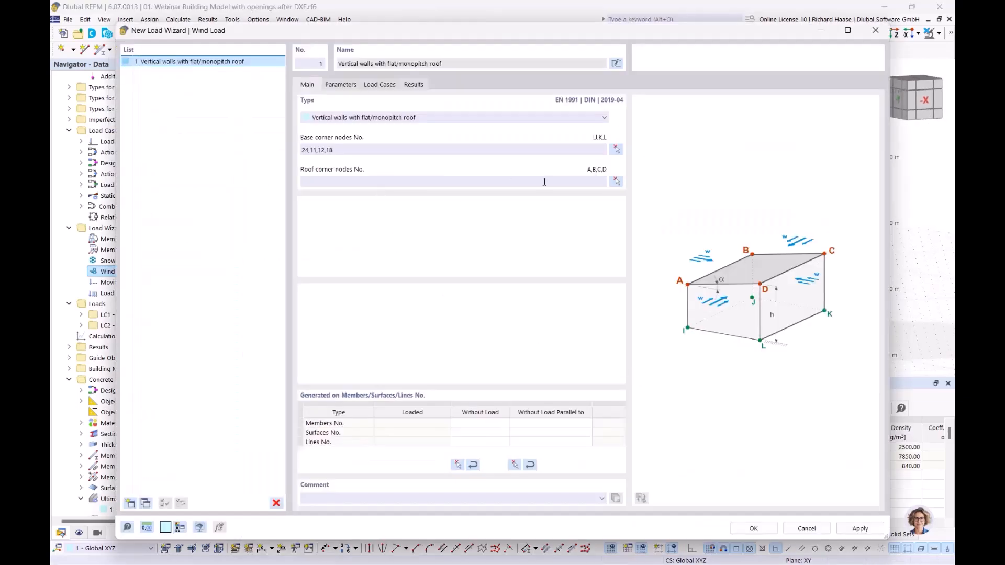
# Step: Pick roof corner nodes 20, 4, 3 and 14
pyautogui.click(616, 181)
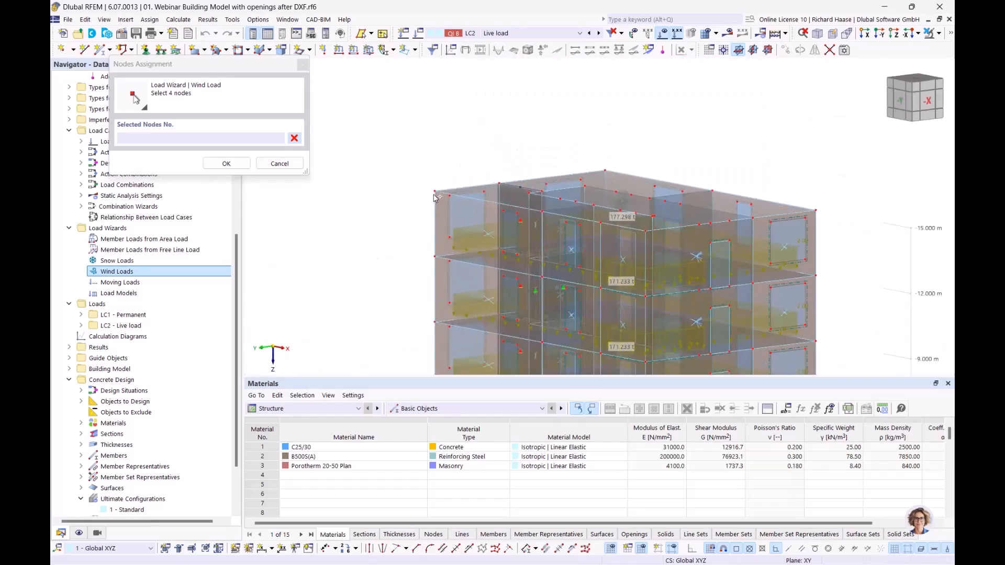
pyautogui.click(602, 171)
pyautogui.click(818, 212)
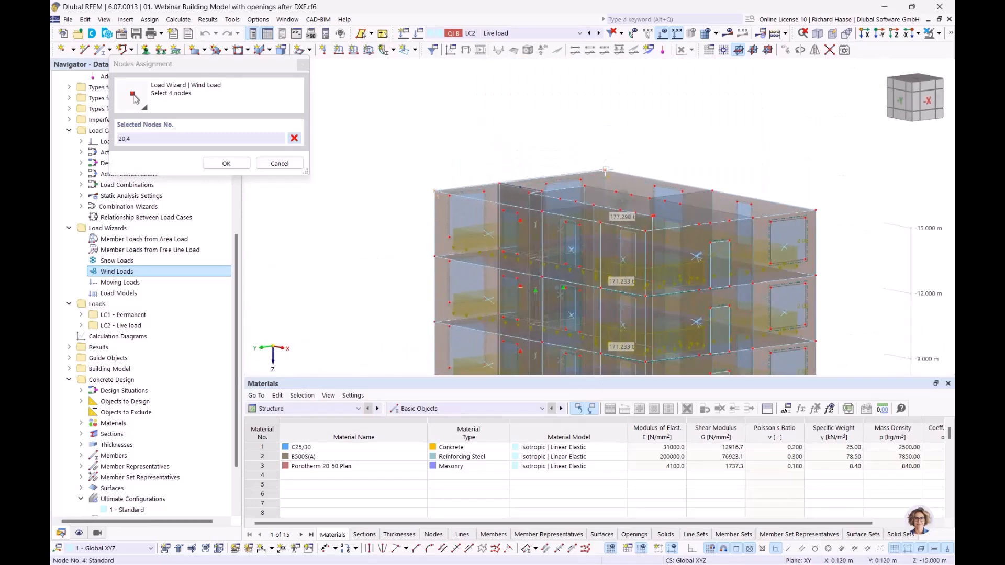
pyautogui.click(816, 212)
pyautogui.keyDown('ctrl'); pyautogui.moveTo(763, 224); pyautogui.dragTo(641, 226, button='middle'); pyautogui.keyUp('ctrl')
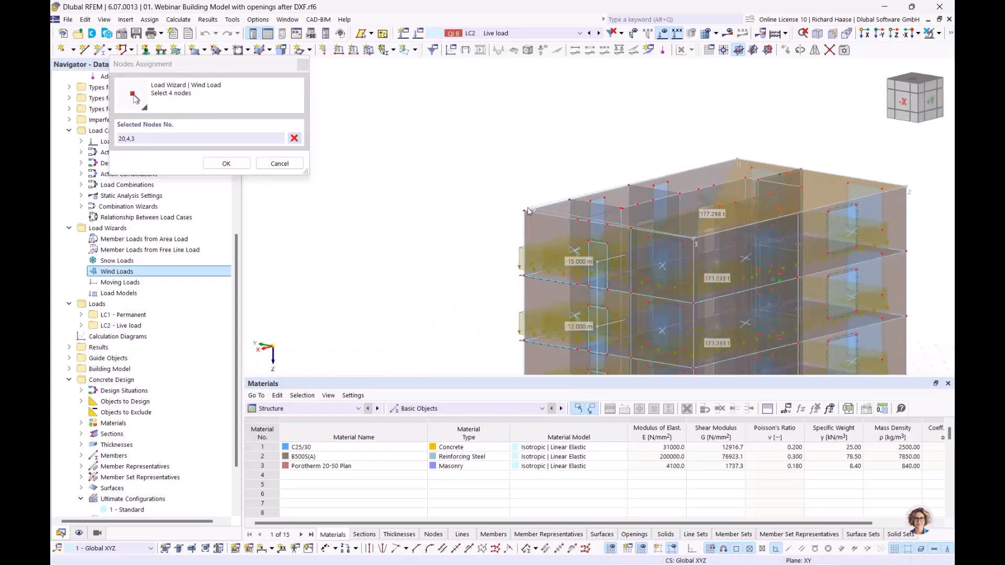
pyautogui.click(525, 210)
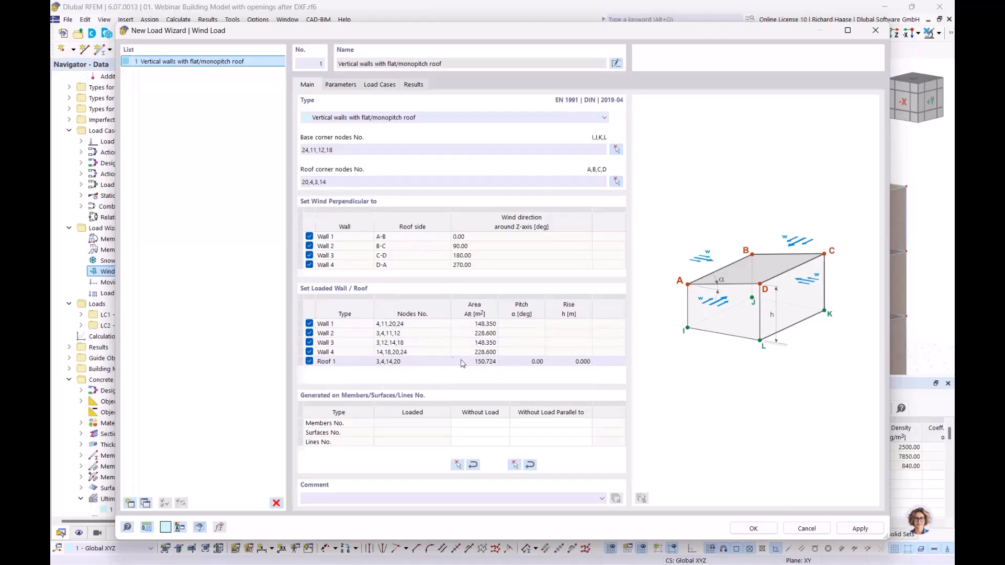
# Step: Show the wind Parameters page: Breitenried, load zone 1, 15.000 m height, 22.50 m/s
pyautogui.click(341, 84)
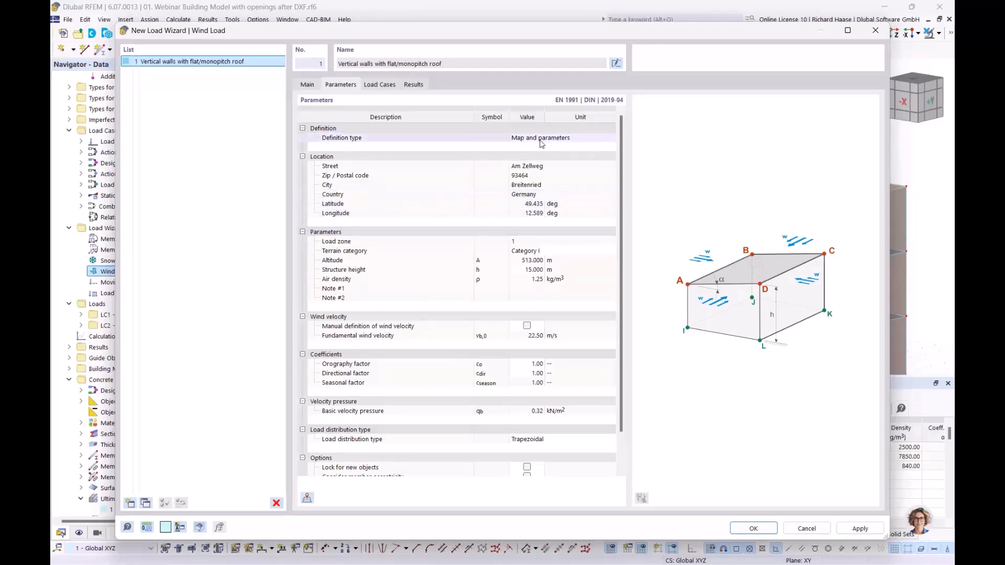
# Step: Import from the wind load map and search for the project site's address
pyautogui.click(307, 498)
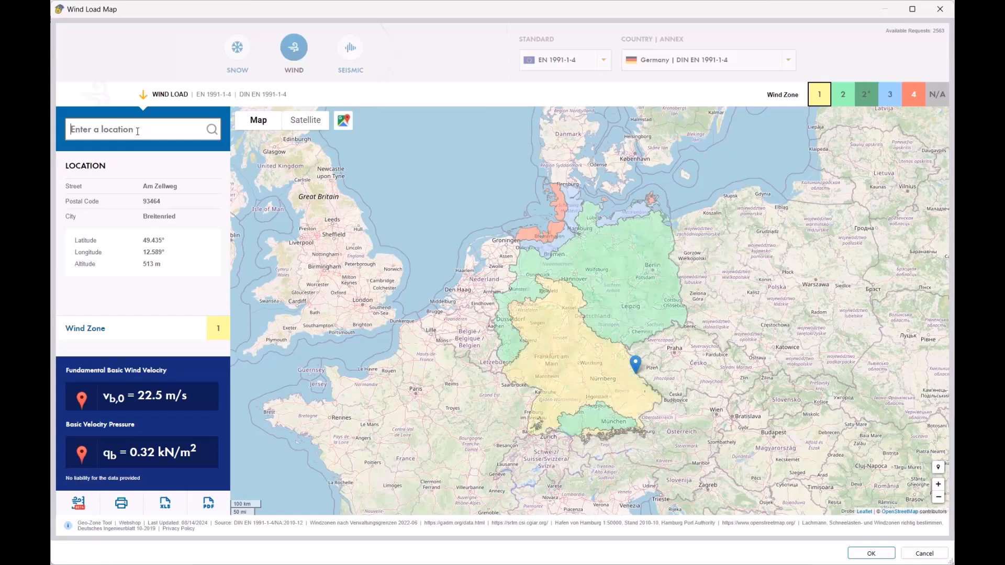
pyautogui.write('tei')
pyautogui.press('BackSpace')
pyautogui.press('BackSpace')
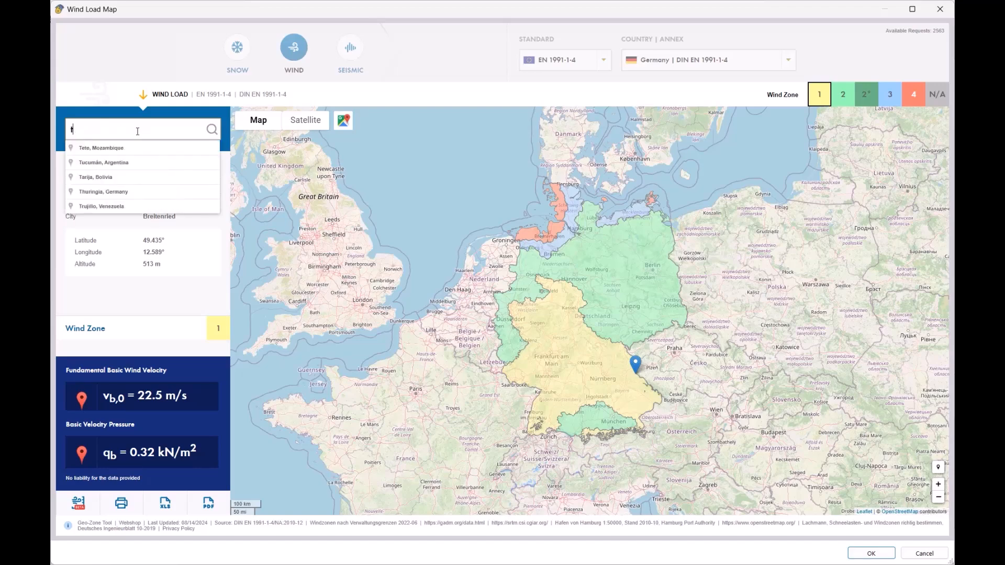
pyautogui.write('efen')
pyautogui.press('BackSpace')
pyautogui.press('BackSpace')
pyautogui.press('BackSpace')
pyautogui.press('BackSpace')
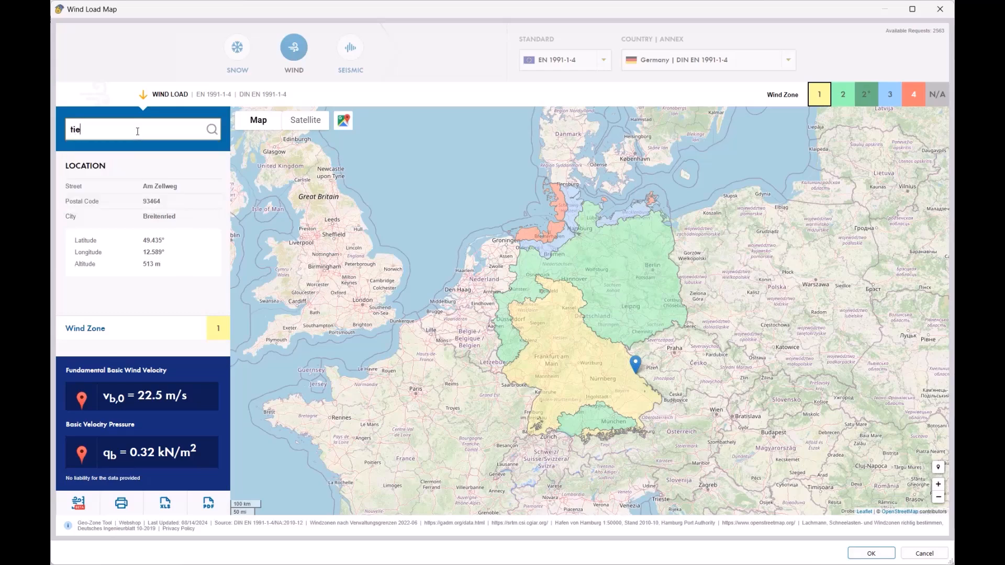
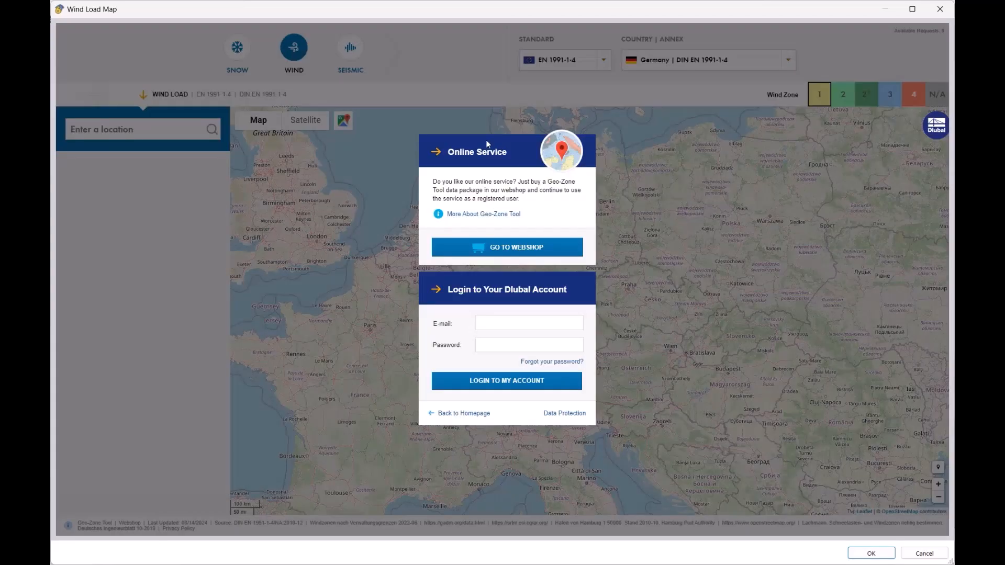
# Step: Log in with the Dlubal account and accept Breitenried's wind zone 1 data (22.5 m/s)
pyautogui.click(513, 326)
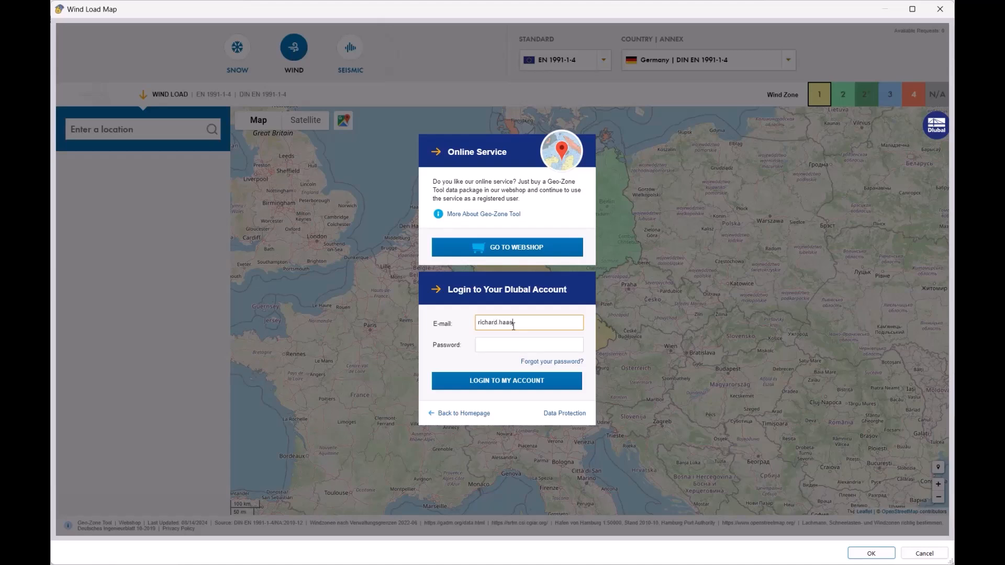
pyautogui.press('Tab')
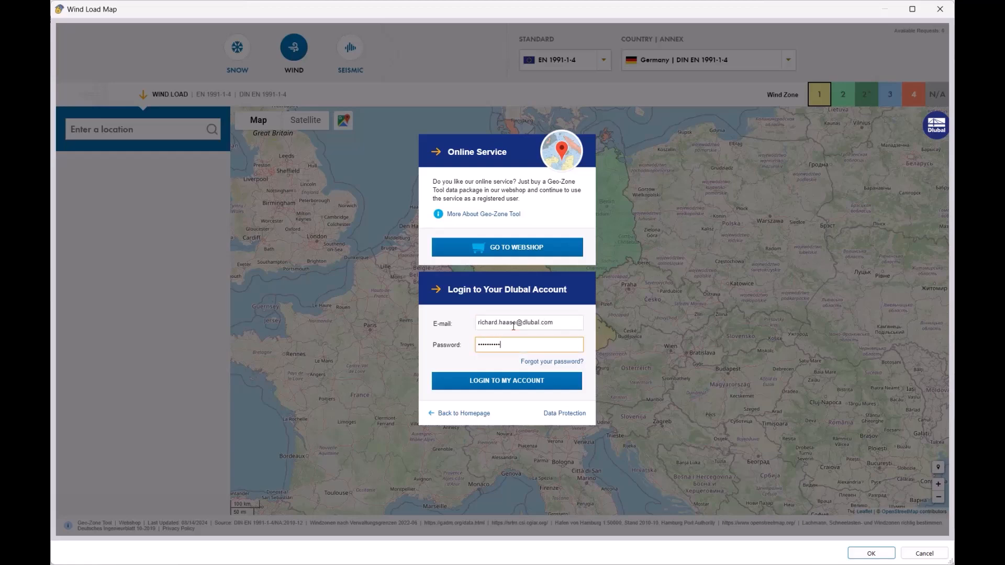
pyautogui.click(492, 387)
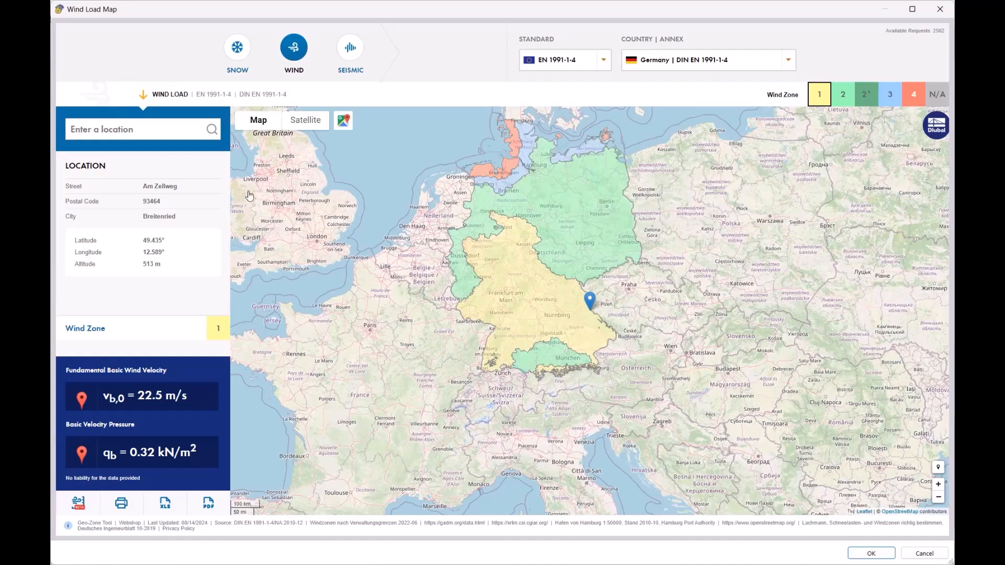
pyautogui.click(871, 553)
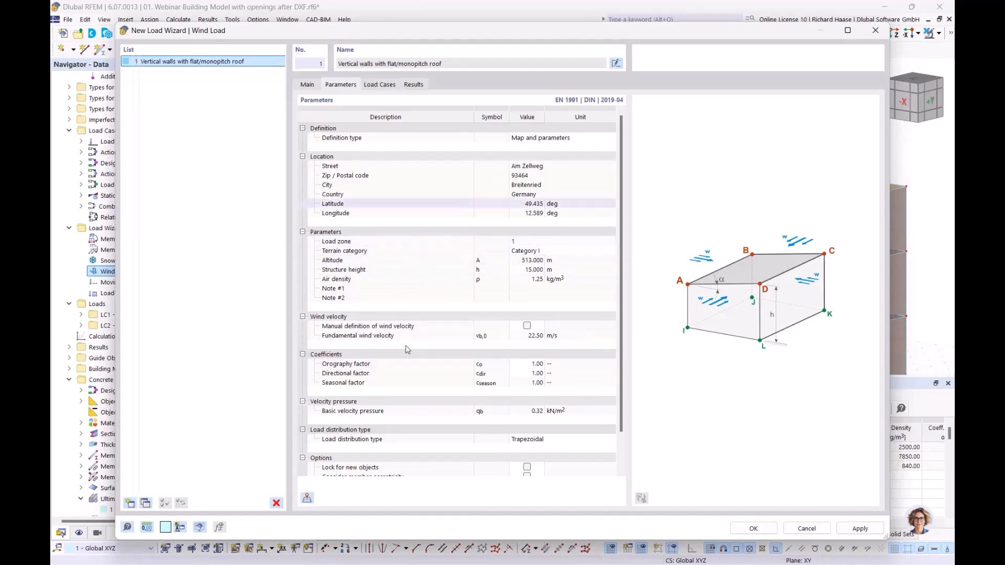
# Step: Generate wind load cases LC3–LC10, one w+ and one w− per wall direction
pyautogui.scroll(-1, 459, 341)
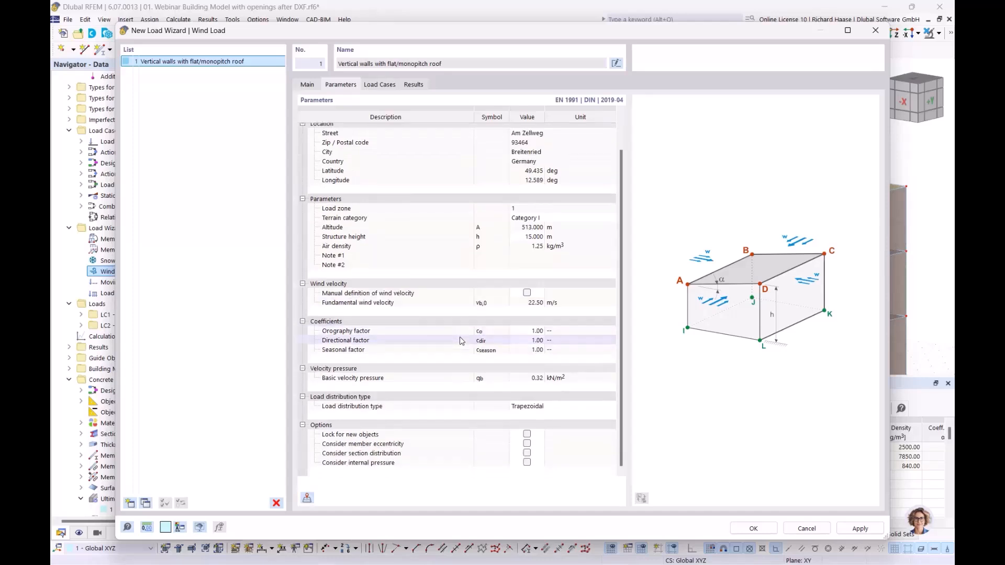
pyautogui.scroll(1, 460, 340)
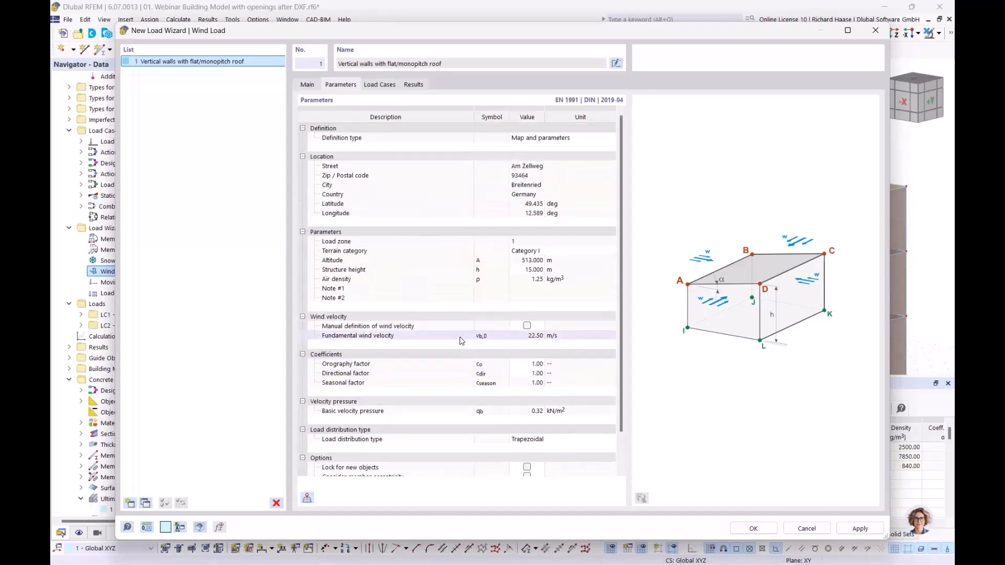
pyautogui.click(380, 85)
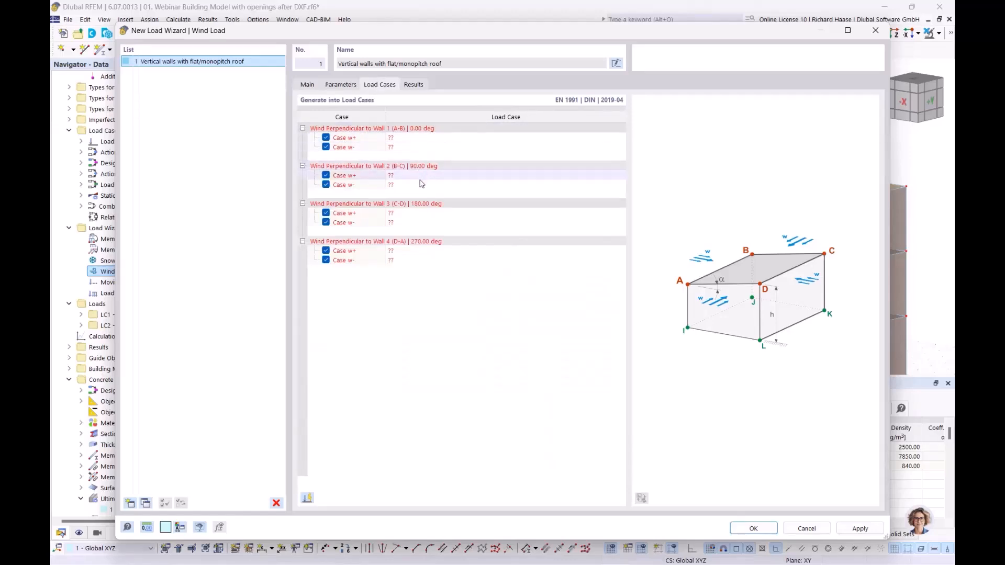
pyautogui.click(308, 499)
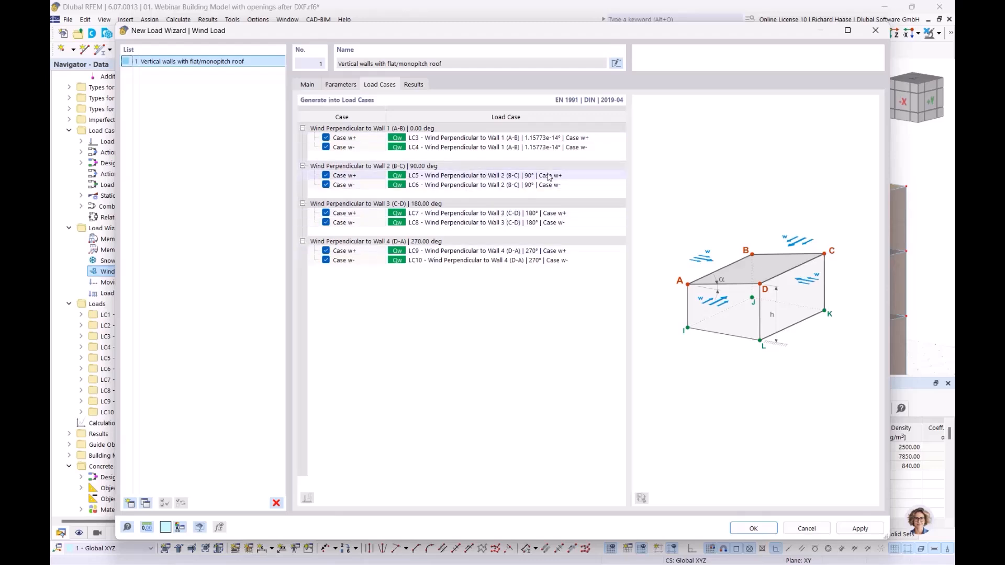
# Step: Close the wind wizard and display LC3's wind loads on the building's -Y side
pyautogui.click(768, 530)
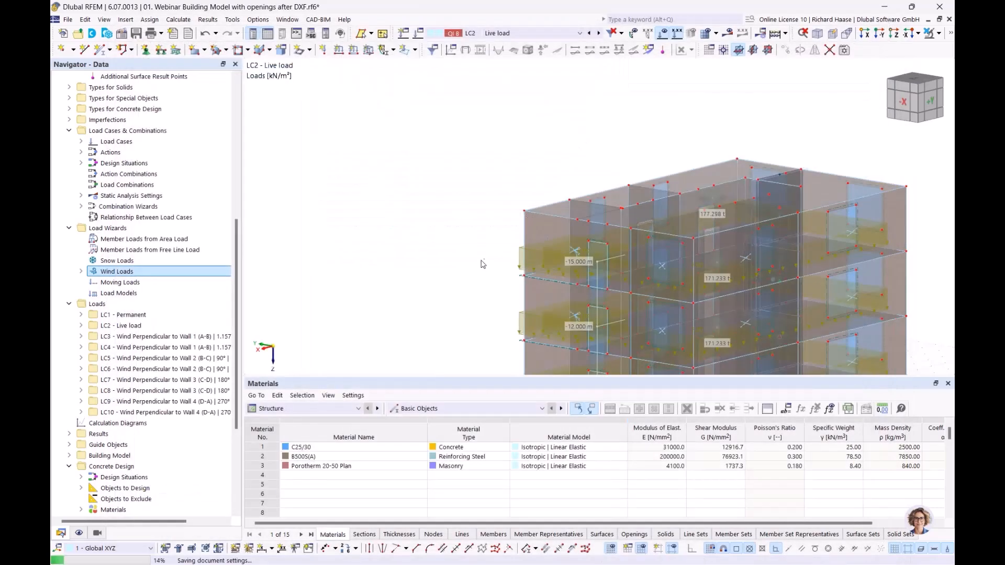
pyautogui.scroll(-4, 155, 392)
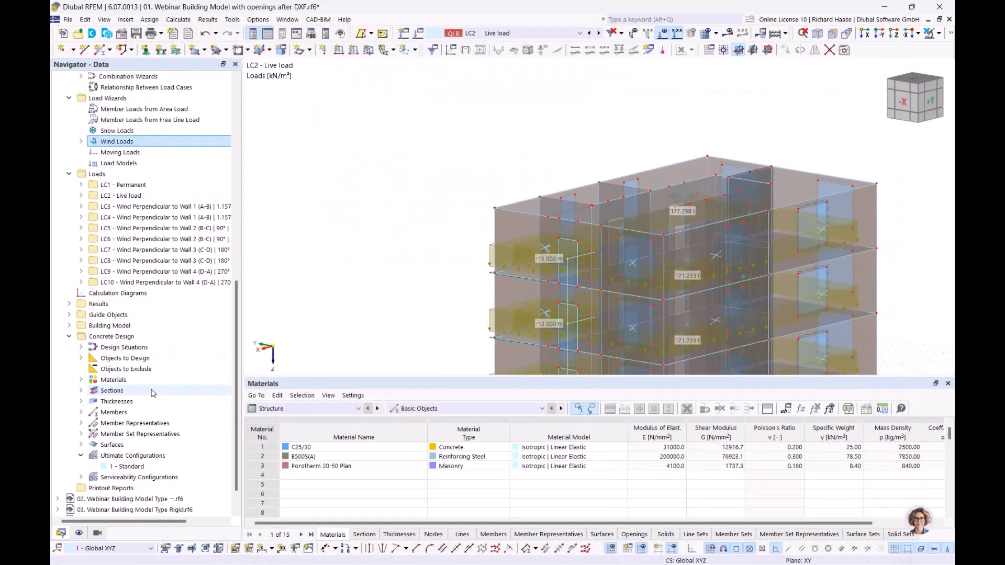
pyautogui.scroll(1, 155, 391)
pyautogui.click(157, 239)
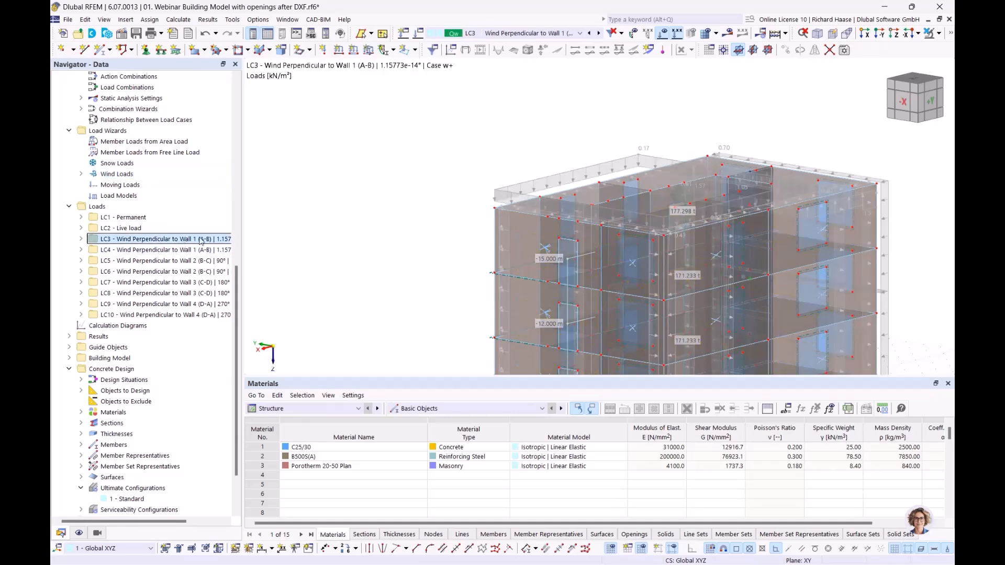
pyautogui.moveTo(457, 116); pyautogui.dragTo(271, 127, button='middle')
pyautogui.keyDown('ctrl'); pyautogui.moveTo(439, 179); pyautogui.dragTo(690, 203, button='middle'); pyautogui.keyUp('ctrl')
pyautogui.scroll(-1, 601, 233)
# Step: Step through wind load cases LC4 to LC8 on the building model
pyautogui.click(133, 250)
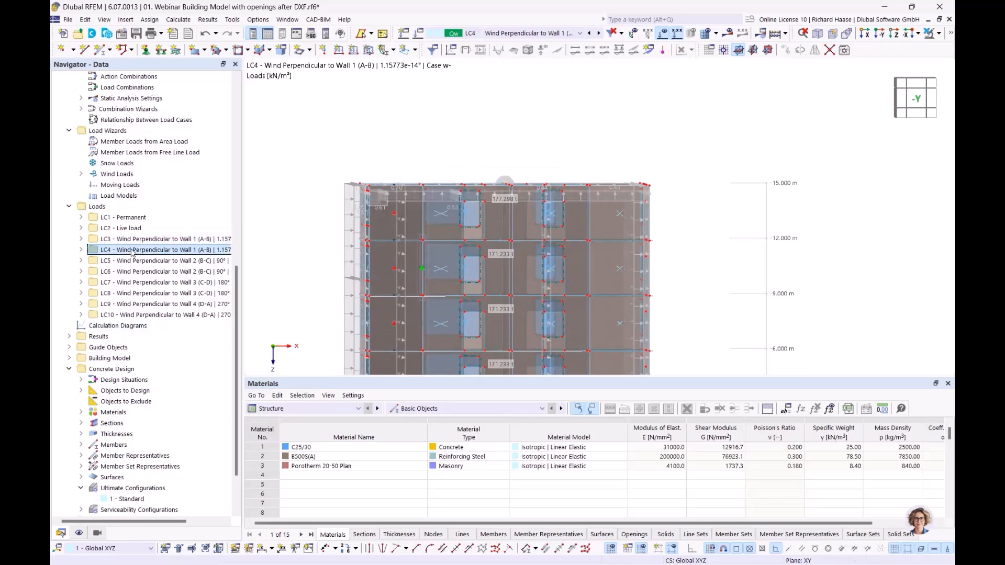
pyautogui.click(133, 260)
pyautogui.click(131, 271)
pyautogui.click(131, 283)
pyautogui.click(131, 293)
pyautogui.scroll(-1, 542, 134)
pyautogui.moveTo(505, 151); pyautogui.dragTo(473, 161, button='middle')
pyautogui.scroll(-1, 473, 162)
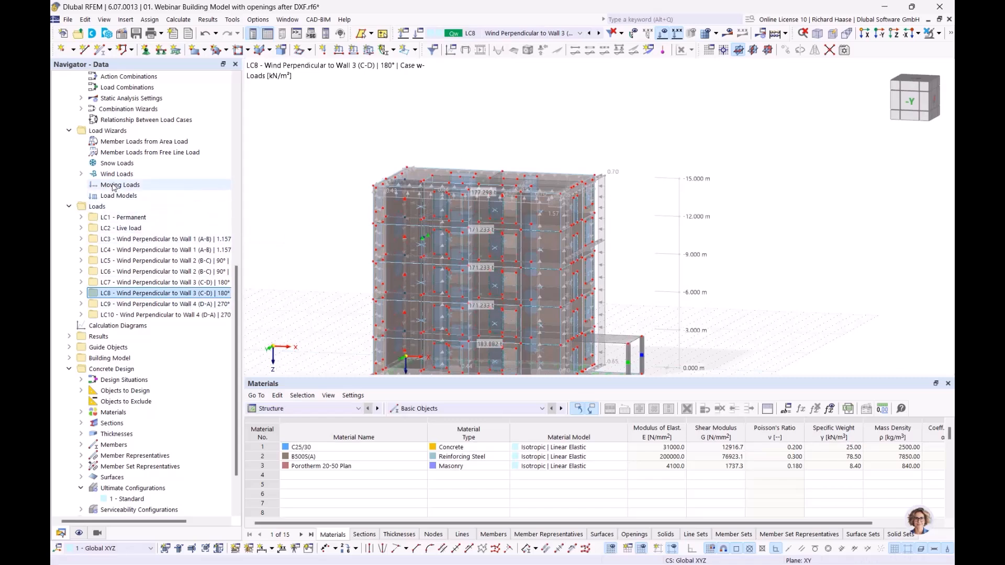
# Step: Select the Snow Loads wizard entry and dismiss its context menu
pyautogui.click(115, 164)
pyautogui.rightClick(113, 164)
pyautogui.click(111, 166)
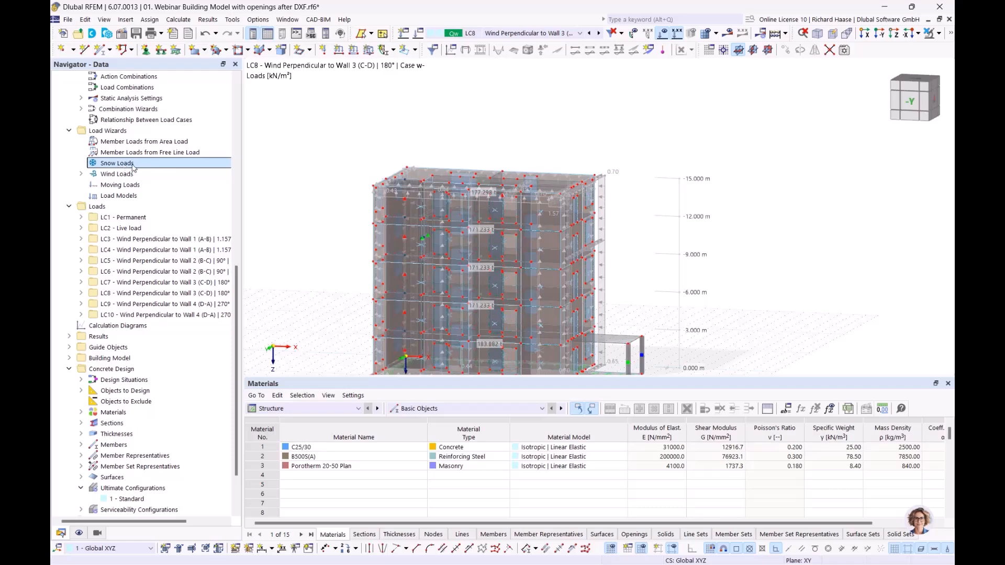
# Step: Advance the webinar slideshow to slide 6, Story types
pyautogui.keyDown('ctrl'); pyautogui.moveTo(658, 272); pyautogui.dragTo(629, 292, button='middle'); pyautogui.keyUp('ctrl')
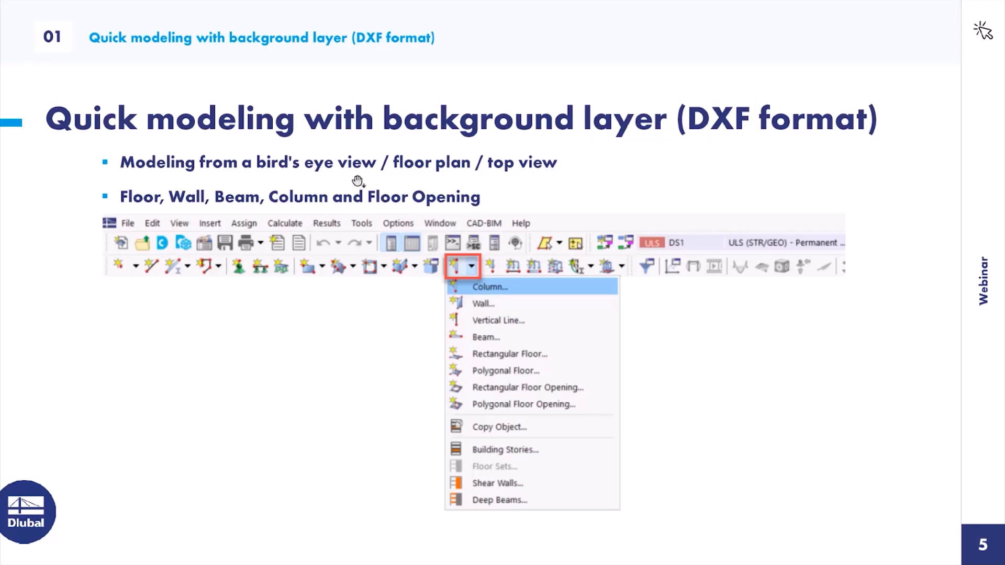
pyautogui.click(371, 179)
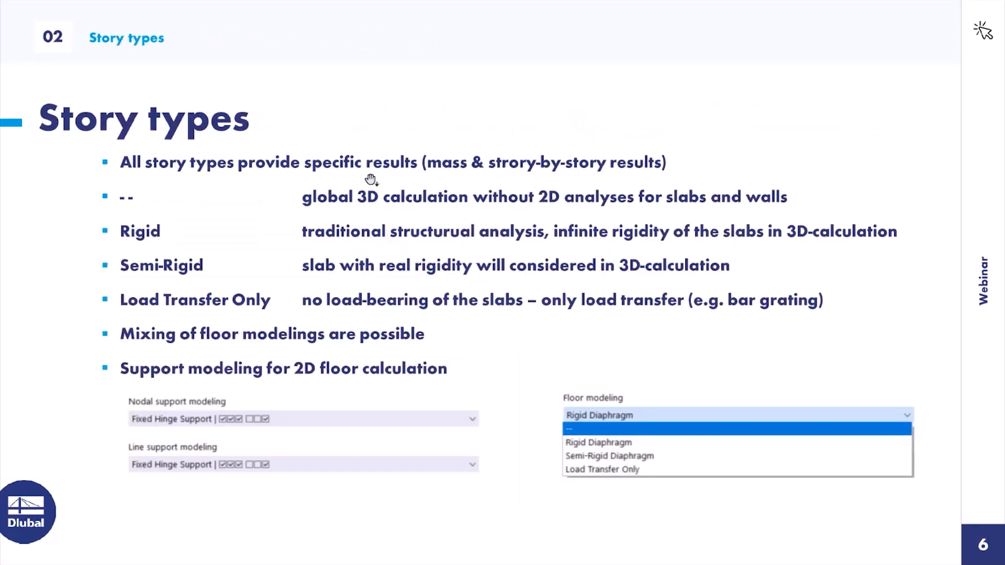
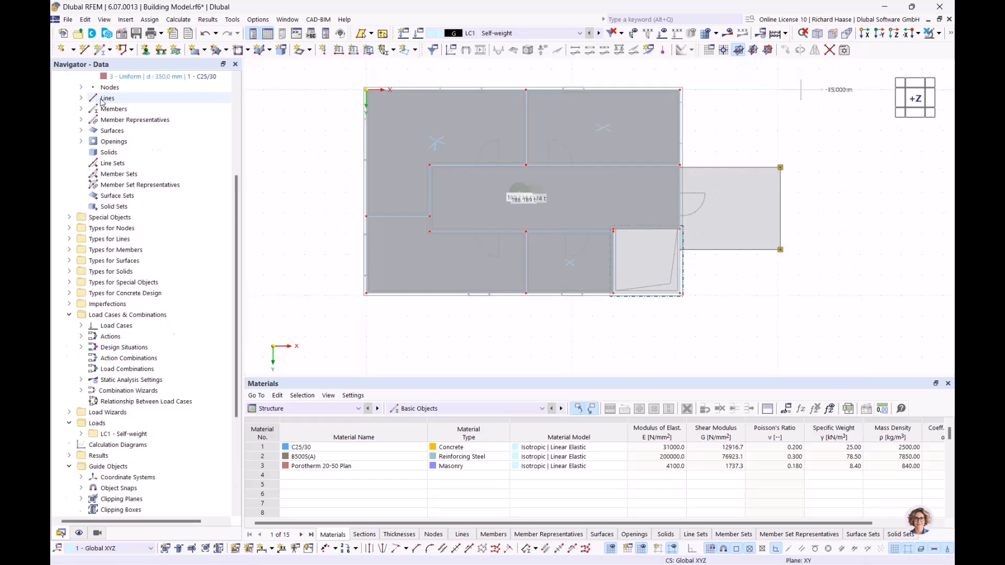
# Step: Close the Building Model project without saving its changes
pyautogui.click(78, 132)
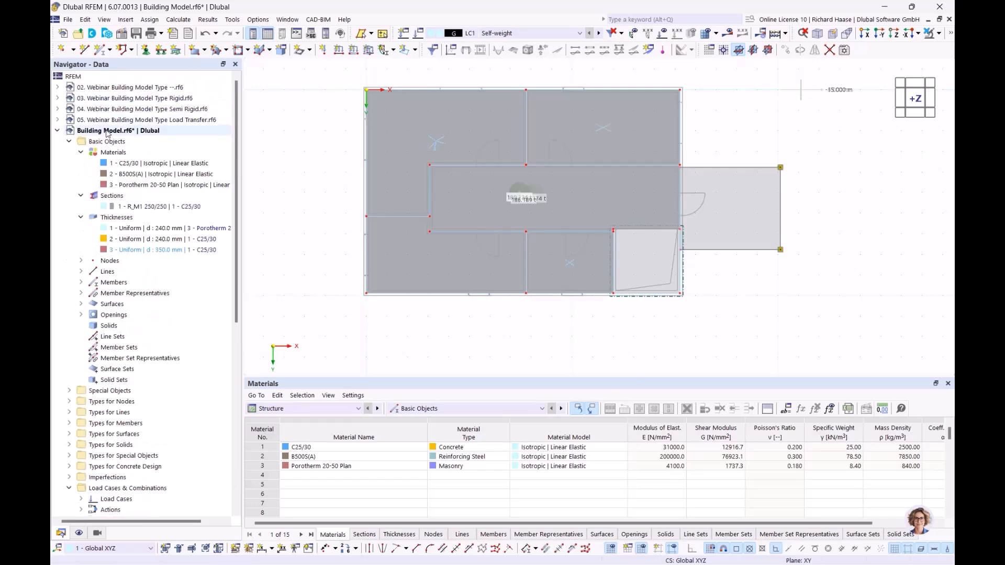
pyautogui.rightClick(79, 132)
pyautogui.click(141, 229)
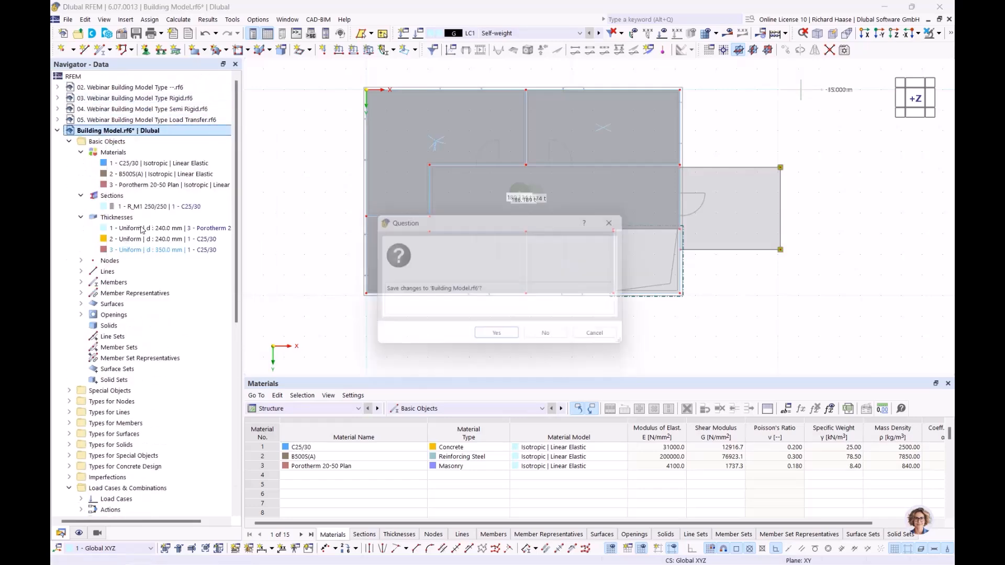
pyautogui.click(545, 333)
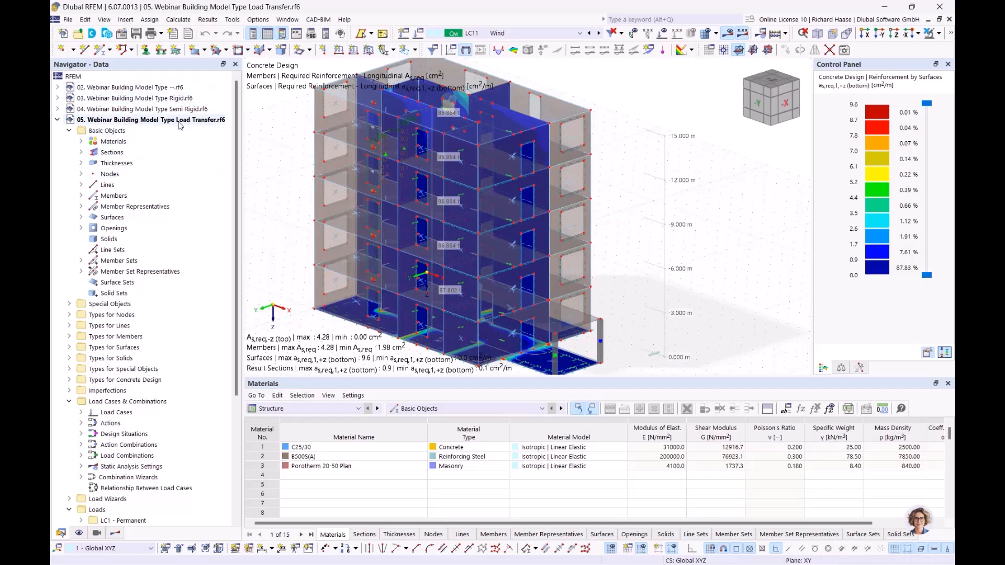
# Step: Turn off the visibility filter so all objects of the Load Transfer model show again
pyautogui.moveTo(694, 190); pyautogui.dragTo(652, 188, button='middle')
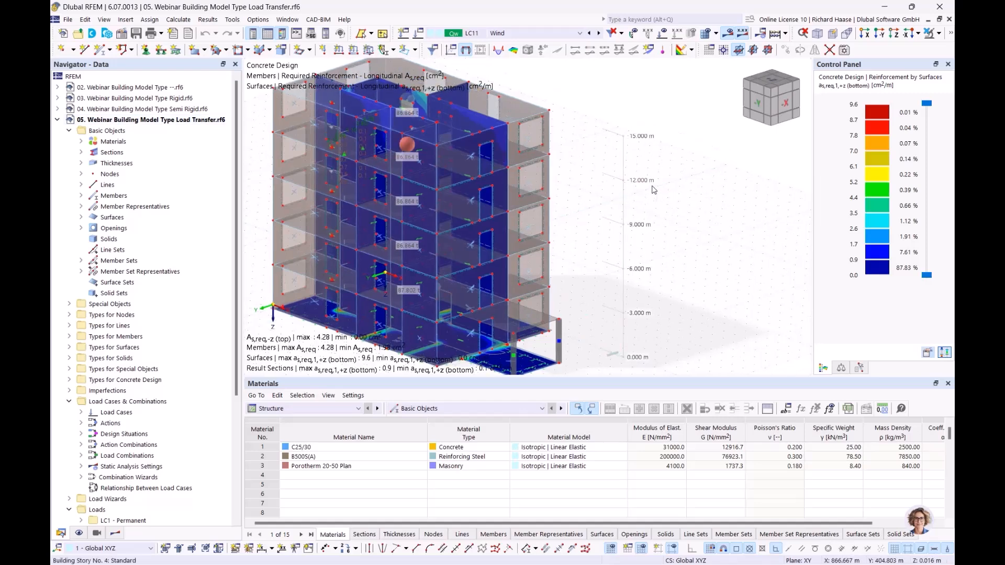
pyautogui.click(940, 34)
pyautogui.click(845, 127)
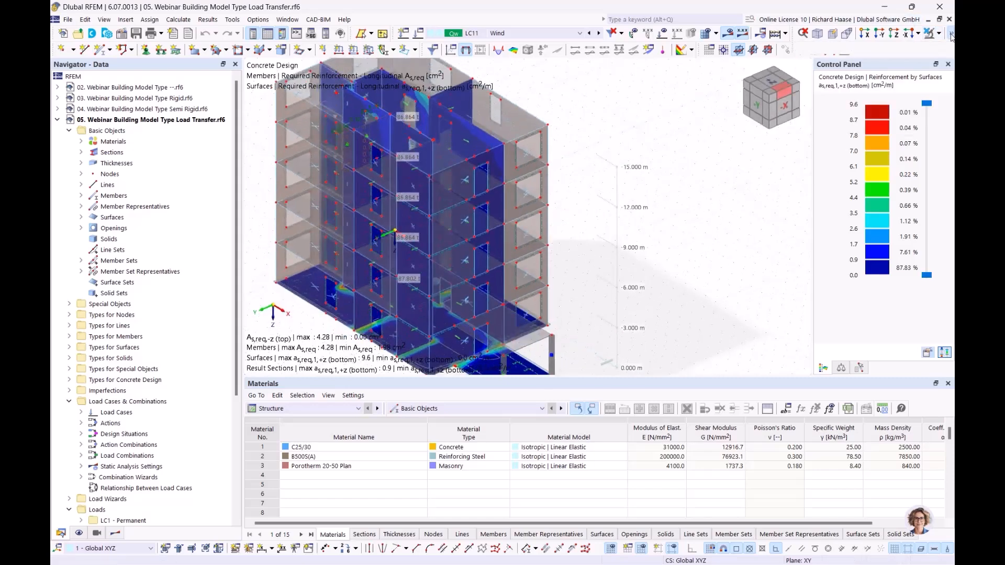
pyautogui.moveTo(446, 203); pyautogui.dragTo(430, 201, button='middle')
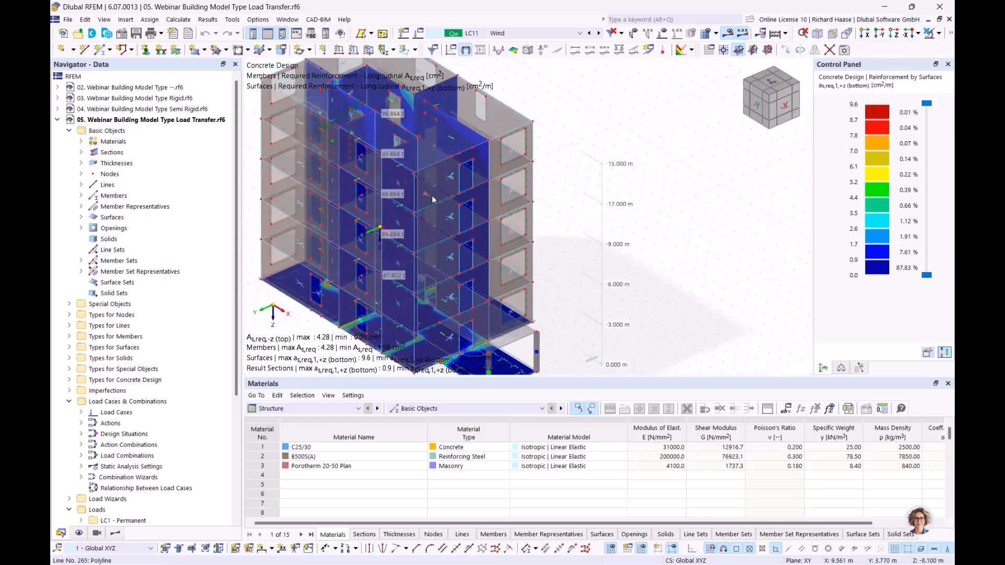
# Step: Show results for load combination CO20 on the Load Transfer model
pyautogui.click(507, 32)
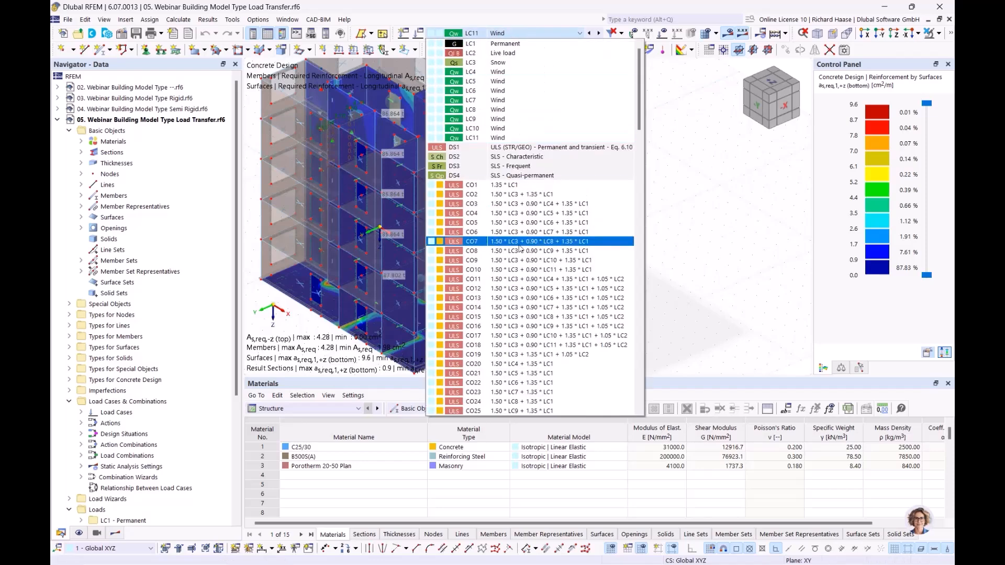
pyautogui.click(518, 224)
pyautogui.click(566, 34)
pyautogui.scroll(-1, 472, 347)
pyautogui.scroll(-3, 472, 349)
pyautogui.click(472, 243)
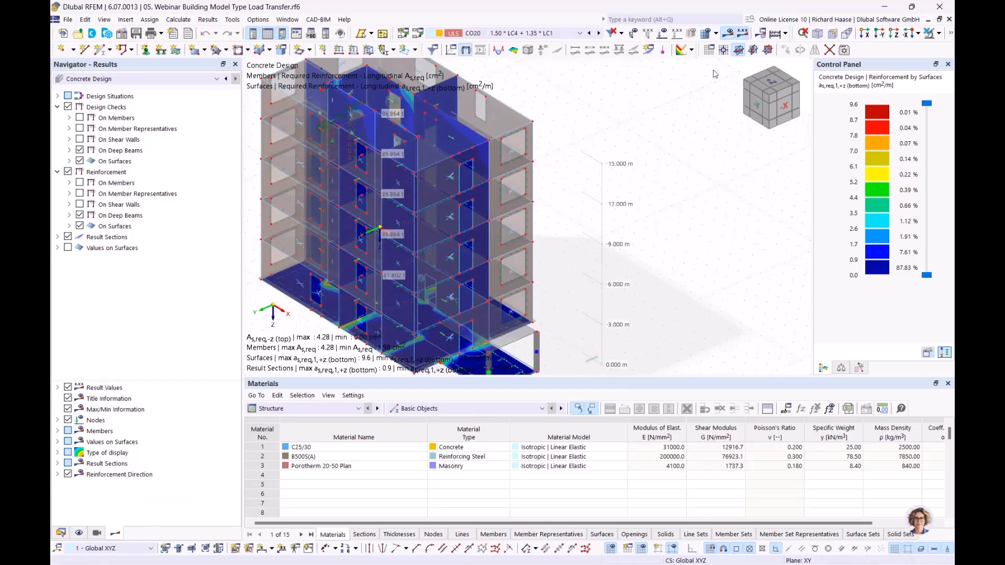
# Step: Switch the results to Static Analysis to show CO20 deformations |u|, up to 7.2 mm
pyautogui.keyDown('ctrl'); pyautogui.moveTo(631, 235); pyautogui.dragTo(612, 241, button='middle'); pyautogui.keyUp('ctrl')
pyautogui.click(101, 80)
pyautogui.click(91, 89)
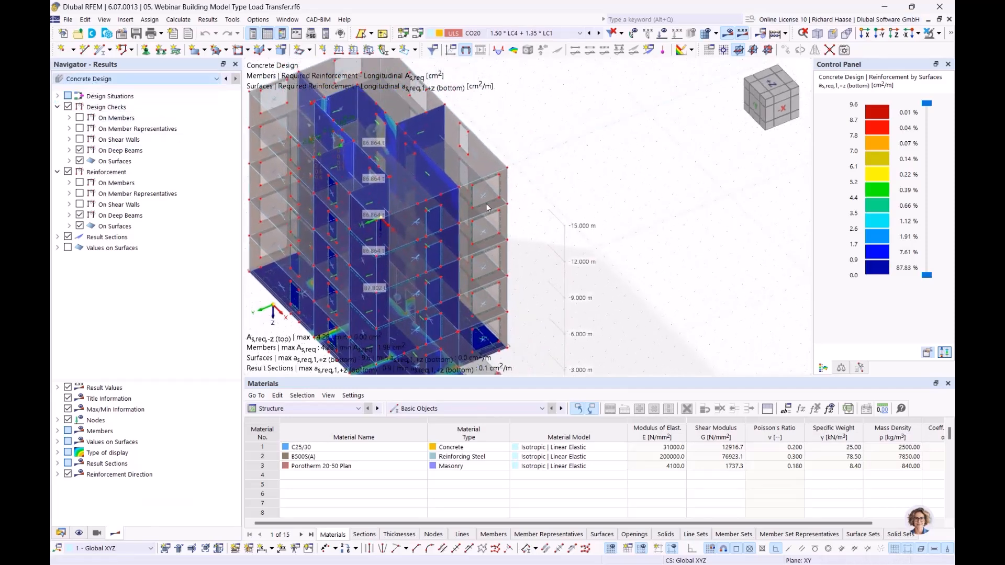
pyautogui.moveTo(570, 258); pyautogui.dragTo(465, 277, button='middle')
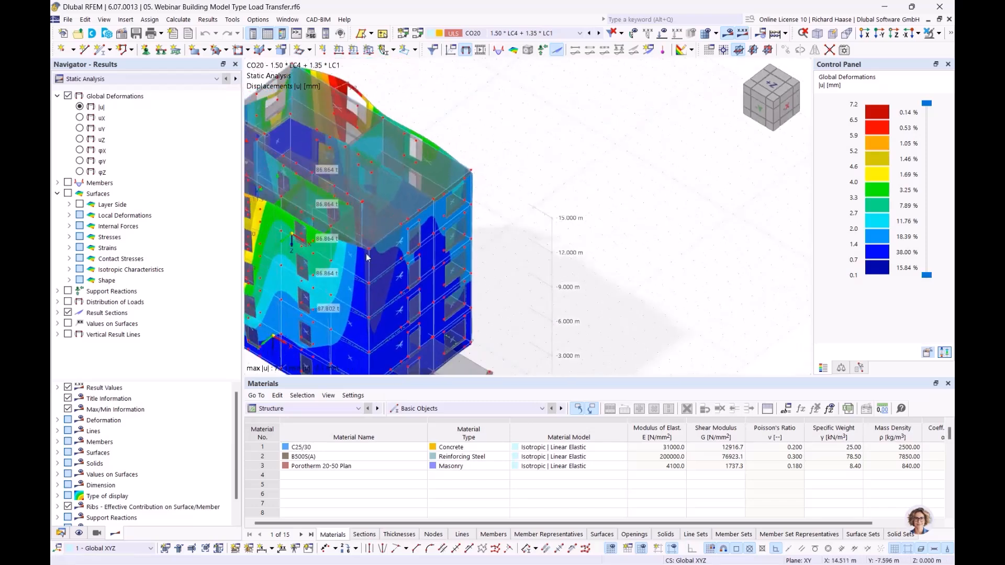
# Step: Display CO20 surface moments mx on the slabs and walls, ranging −36 to 112 kNm/m
pyautogui.click(69, 205)
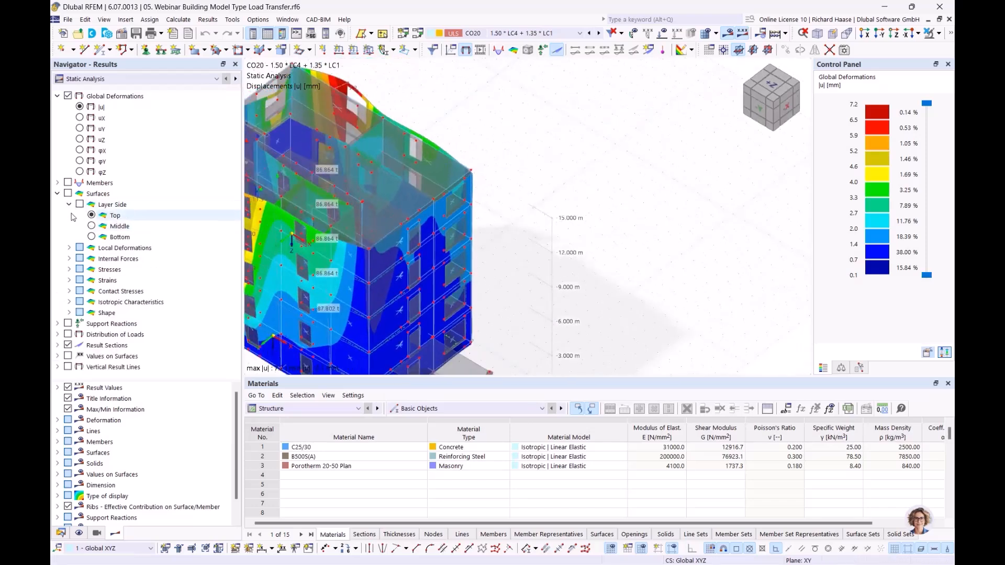
pyautogui.click(69, 205)
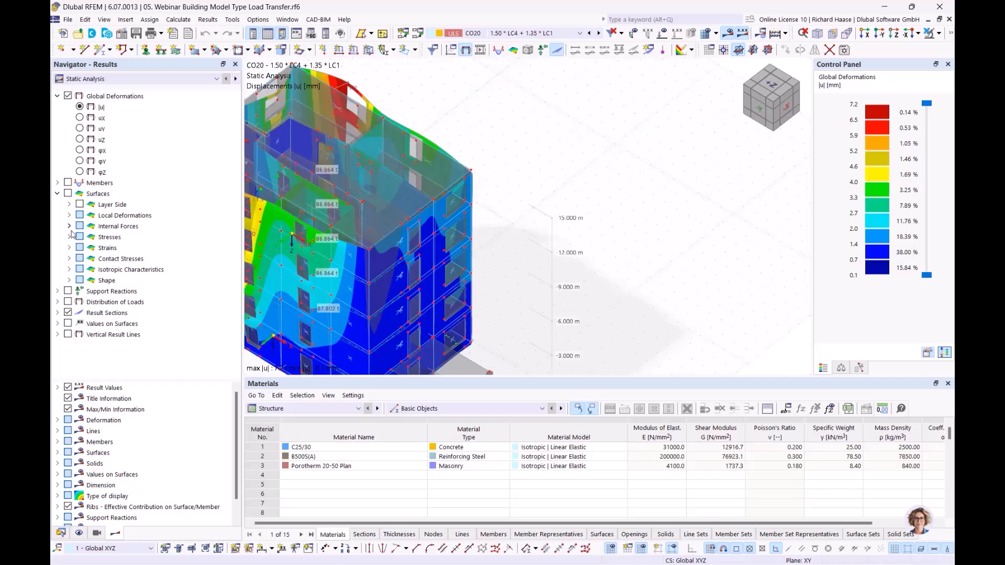
pyautogui.click(68, 226)
pyautogui.click(103, 247)
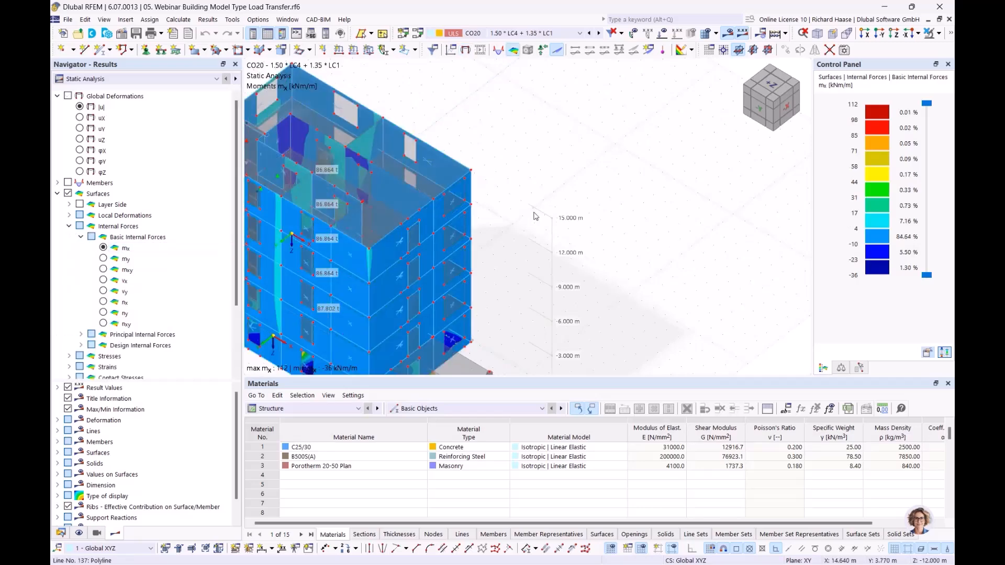
pyautogui.moveTo(723, 237); pyautogui.dragTo(564, 180, button='middle')
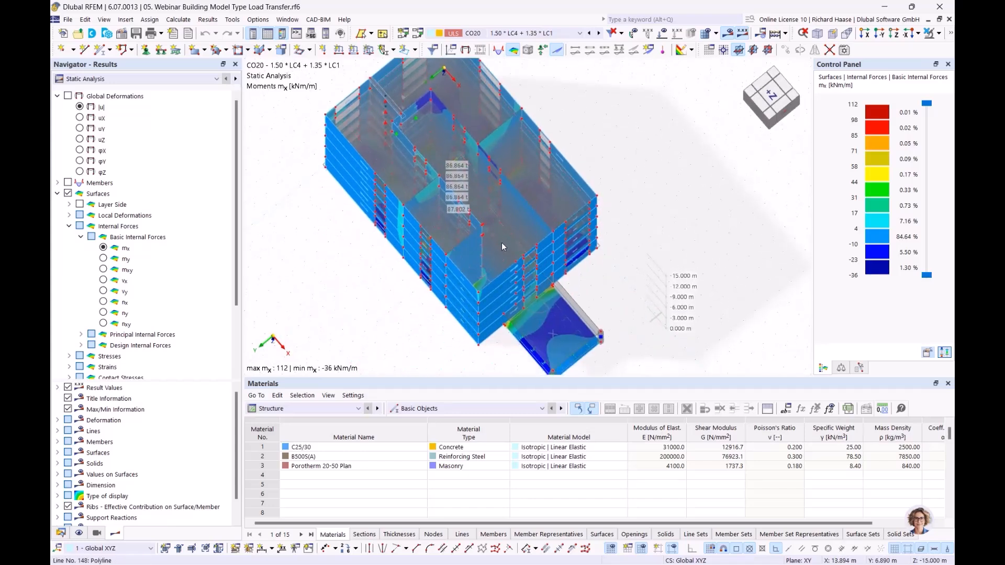
# Step: Orbit the building to inspect mx from front, top and side, then return to the Data tree
pyautogui.scroll(3, 497, 215)
pyautogui.scroll(1, 496, 211)
pyautogui.moveTo(515, 209); pyautogui.dragTo(328, 305, button='middle')
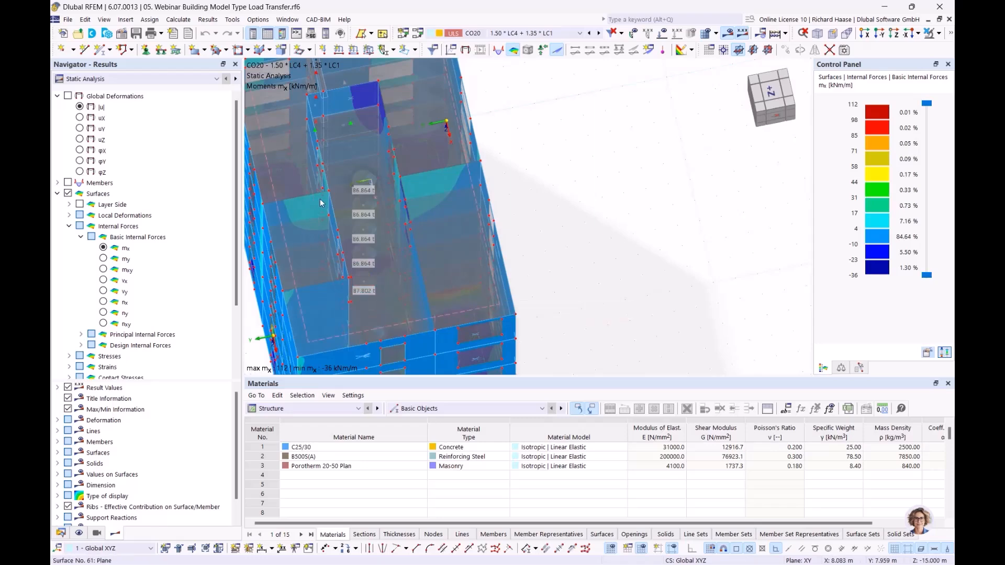
pyautogui.keyDown('ctrl'); pyautogui.moveTo(448, 177); pyautogui.dragTo(492, 167, button='middle'); pyautogui.keyUp('ctrl')
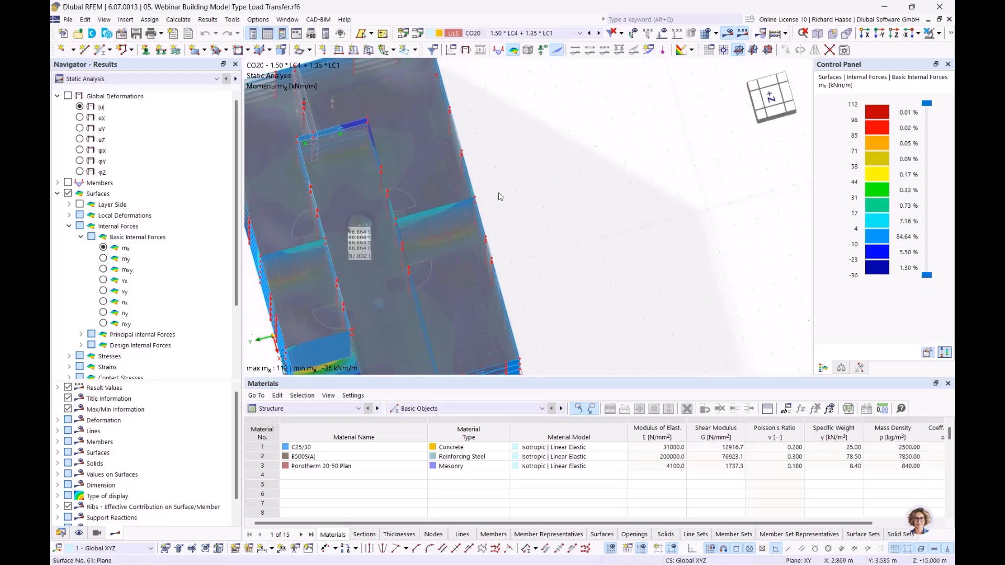
pyautogui.keyDown('ctrl'); pyautogui.moveTo(406, 187); pyautogui.dragTo(404, 213, button='middle'); pyautogui.keyUp('ctrl')
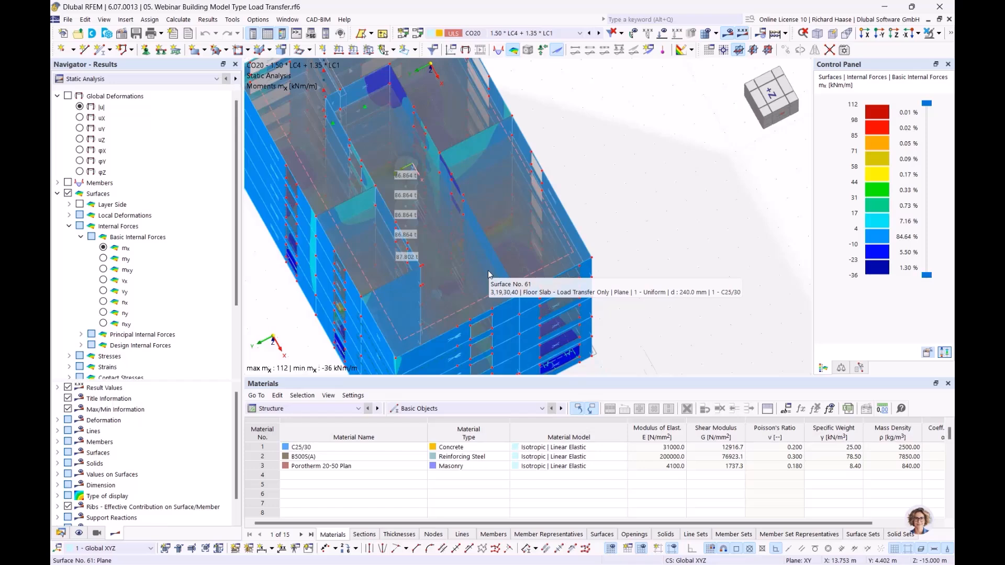
pyautogui.keyDown('ctrl'); pyautogui.moveTo(646, 206); pyautogui.dragTo(650, 174, button='middle'); pyautogui.keyUp('ctrl')
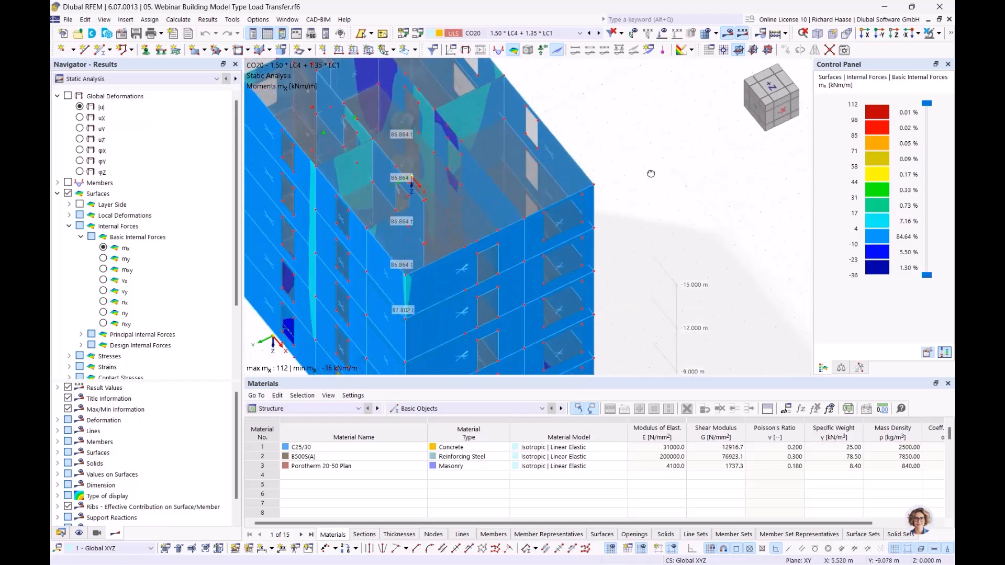
pyautogui.scroll(-3, 529, 174)
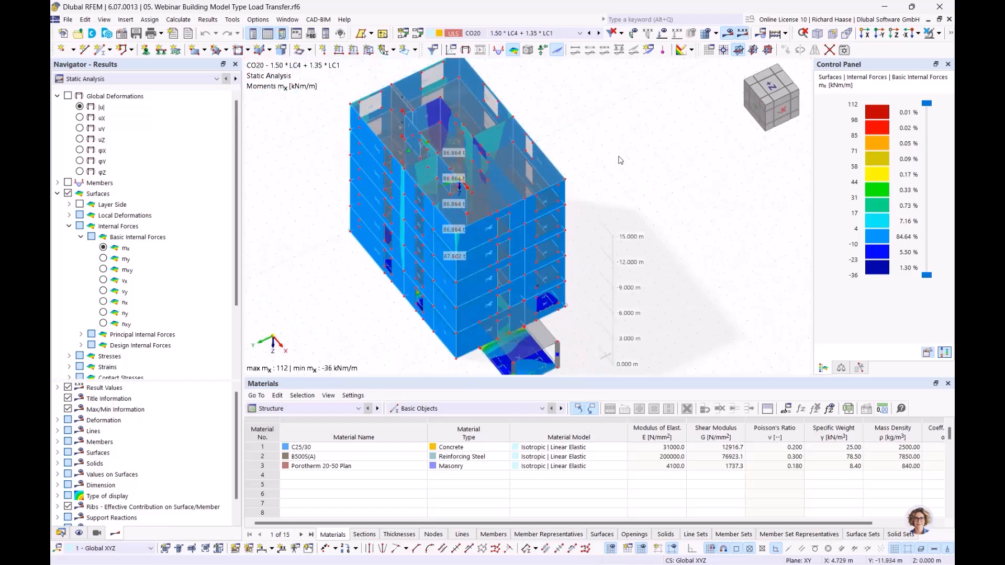
pyautogui.click(61, 534)
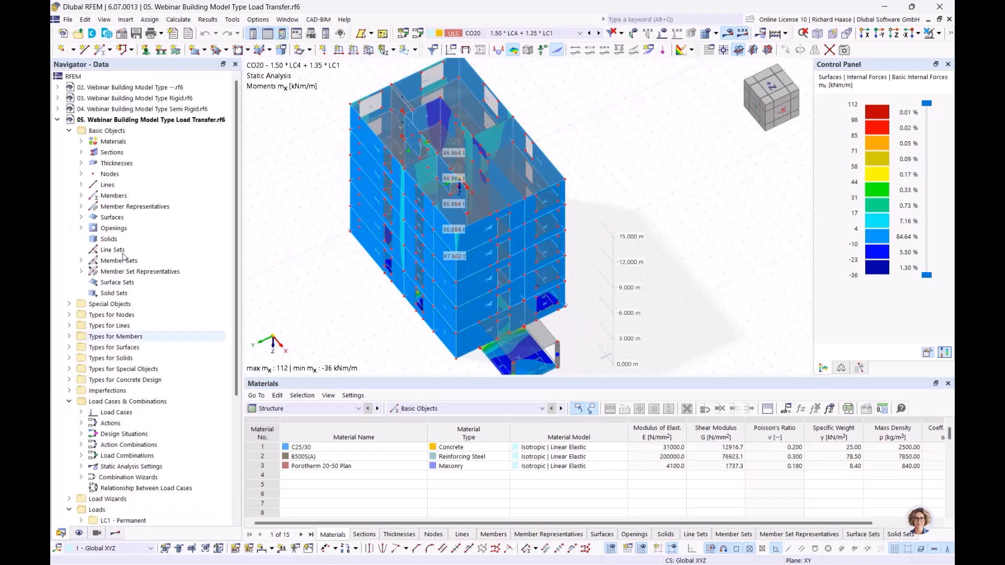
# Step: Close the Load Transfer model (05) and switch the navigator to Views
pyautogui.rightClick(120, 119)
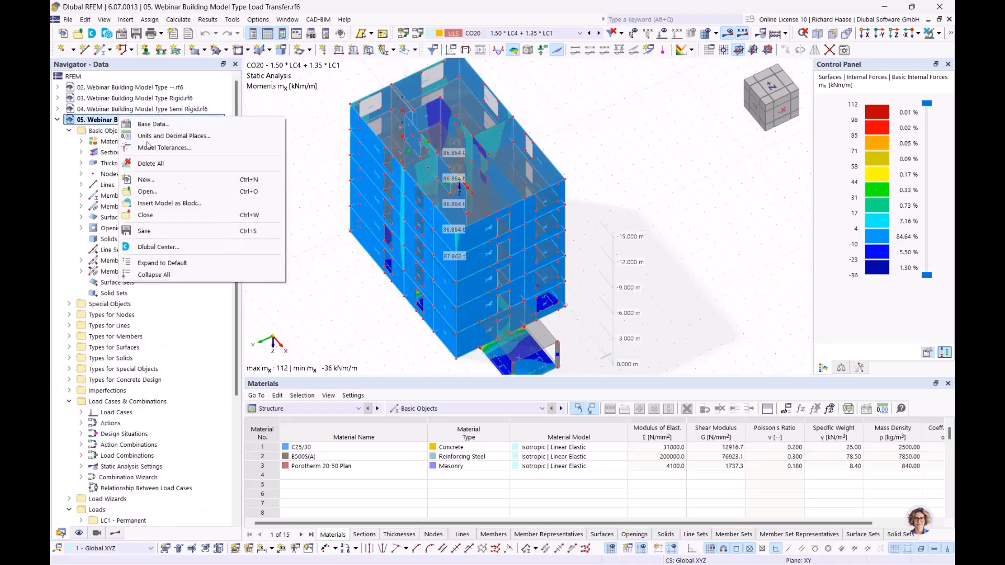
pyautogui.click(187, 219)
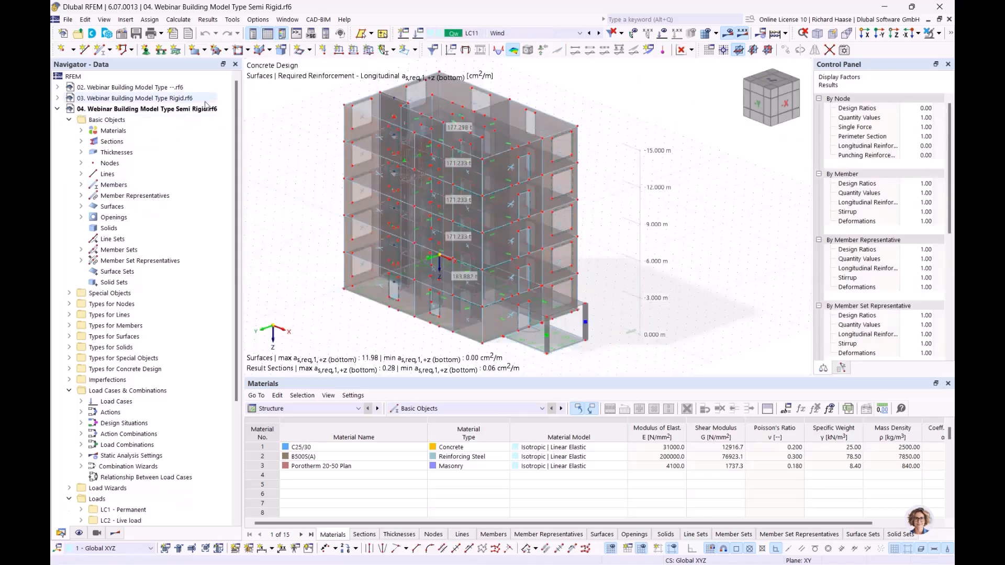
pyautogui.click(96, 534)
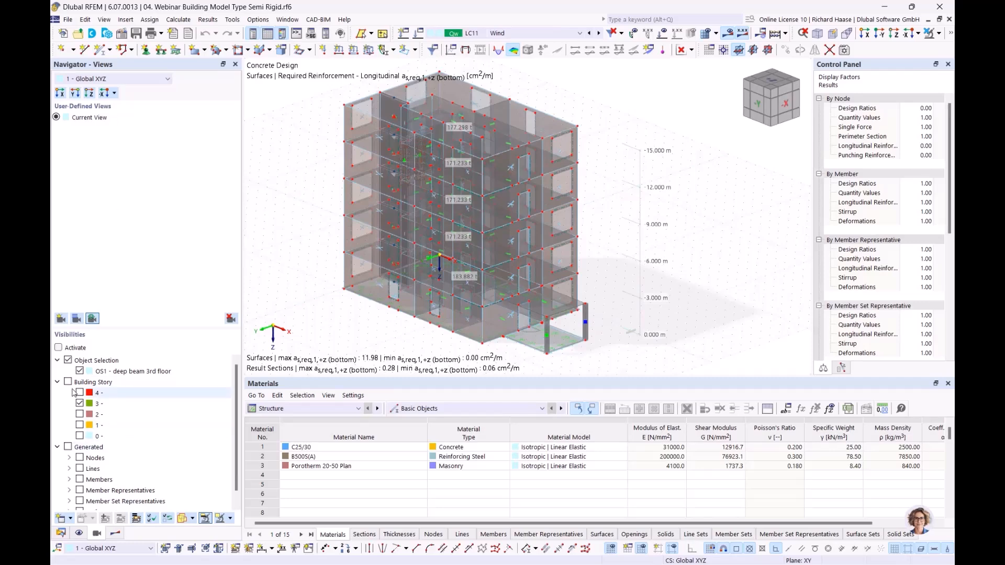
# Step: Tile the Rigid and Semi Rigid model windows vertically, minimizing the model 02 window
pyautogui.click(291, 21)
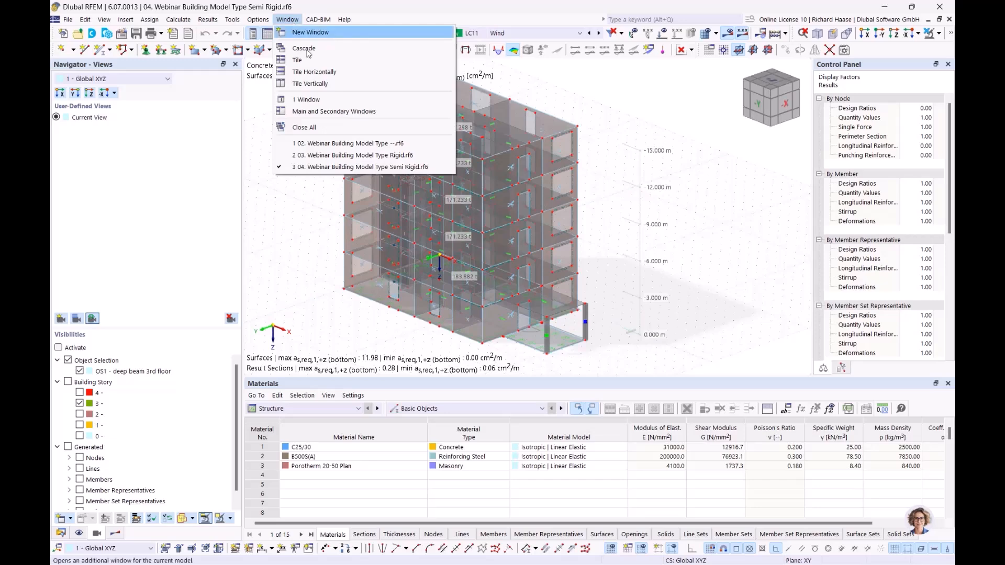
pyautogui.click(309, 85)
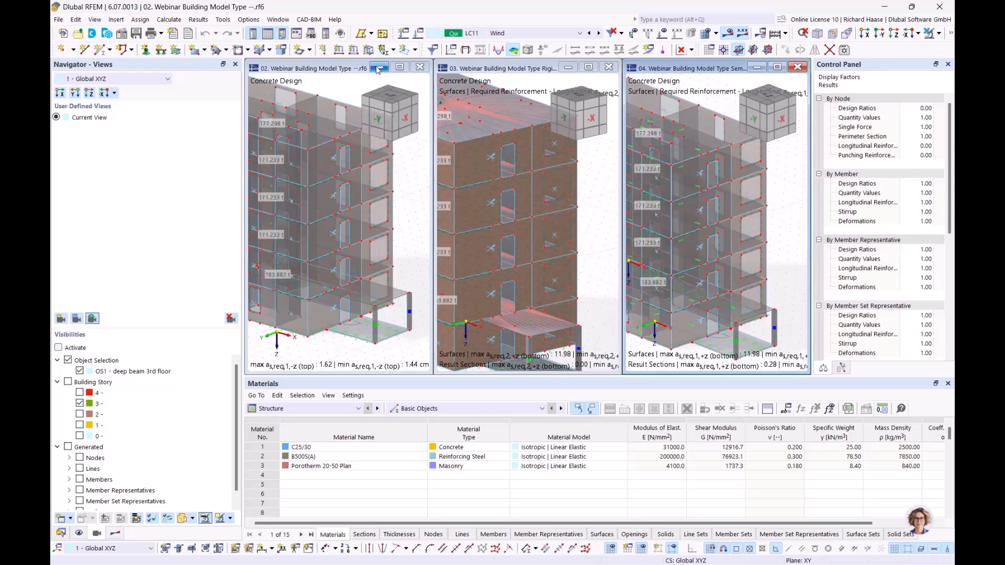
pyautogui.click(378, 68)
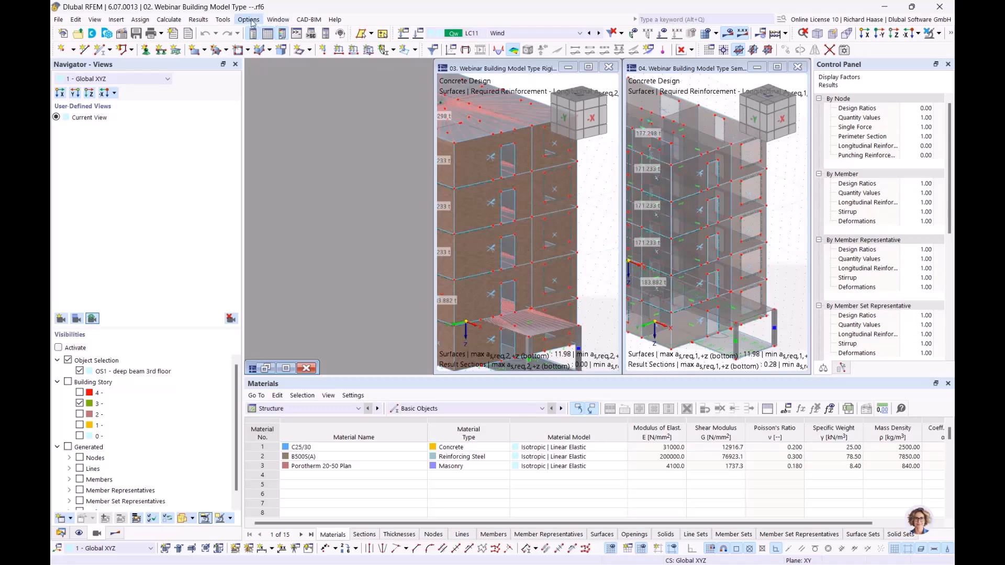
pyautogui.click(274, 20)
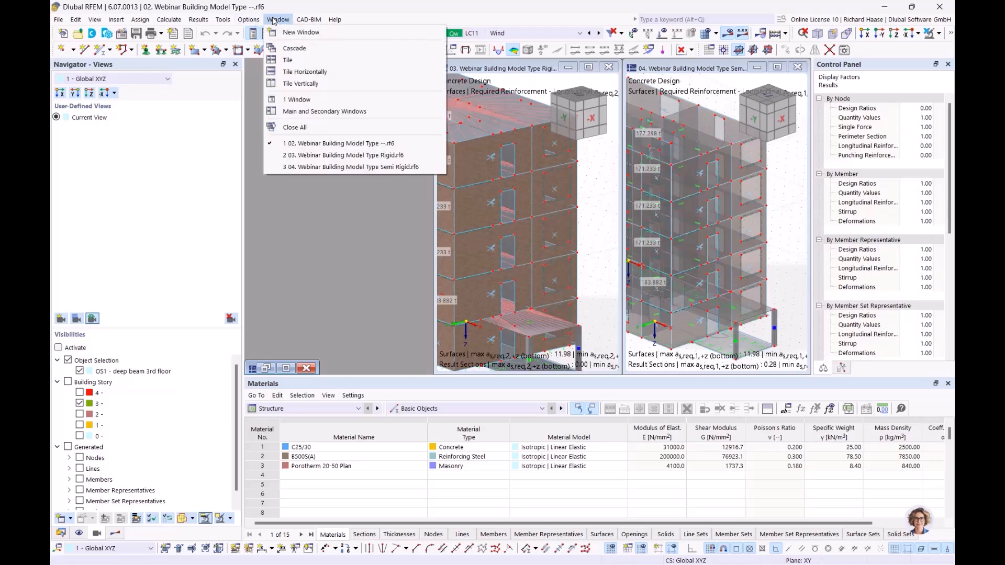
pyautogui.click(299, 84)
pyautogui.scroll(-2, 457, 181)
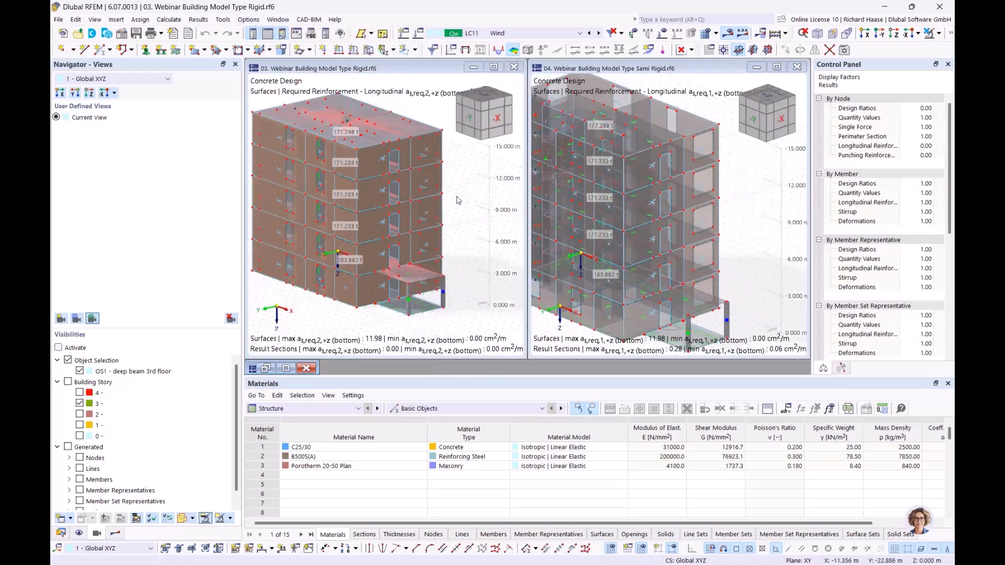
# Step: Limit the rigid model to Building Story 3, drop the Object Selection filter, and make surfaces transparent
pyautogui.moveTo(459, 200); pyautogui.dragTo(459, 191, button='middle')
pyautogui.scroll(2, 471, 202)
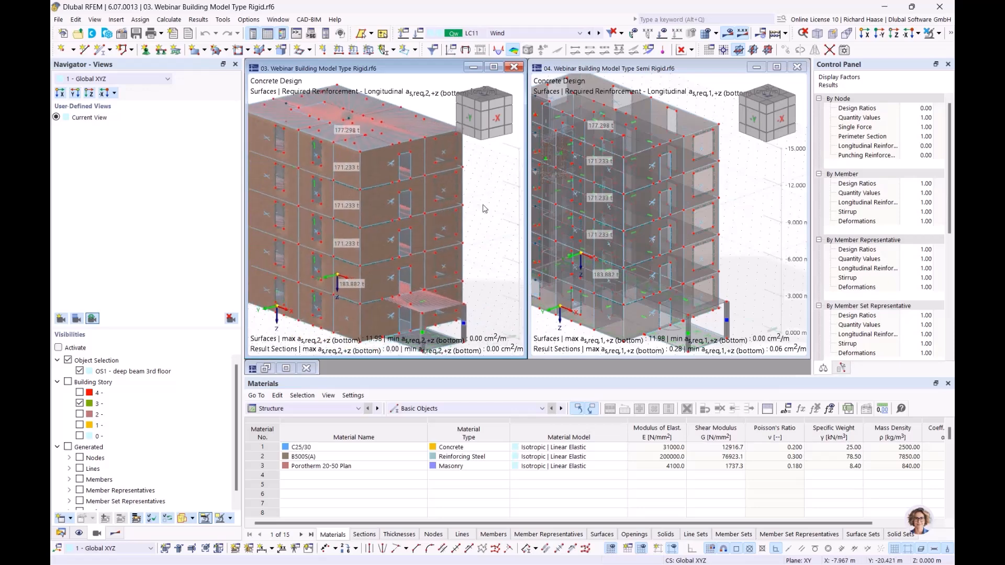
pyautogui.click(68, 382)
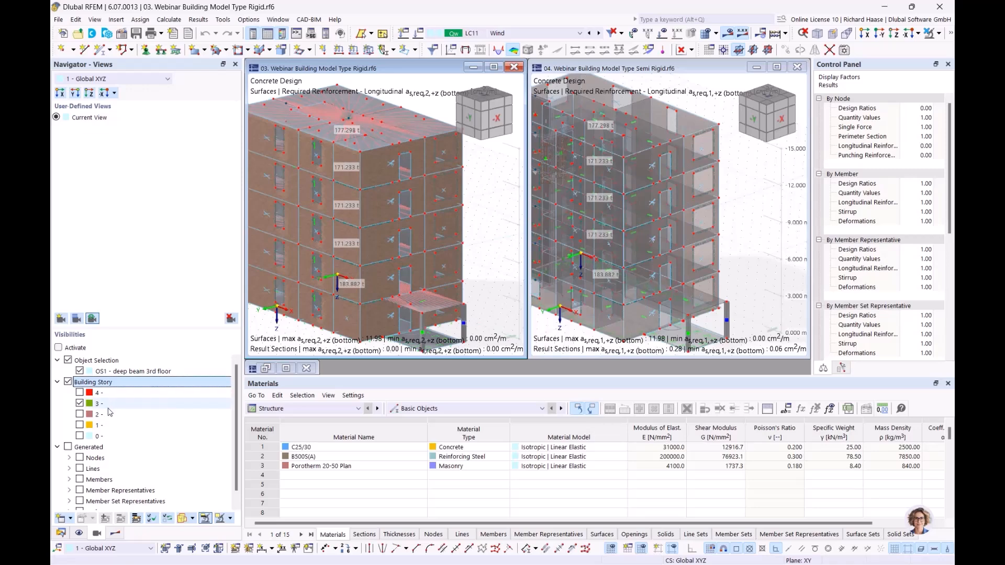
pyautogui.click(68, 362)
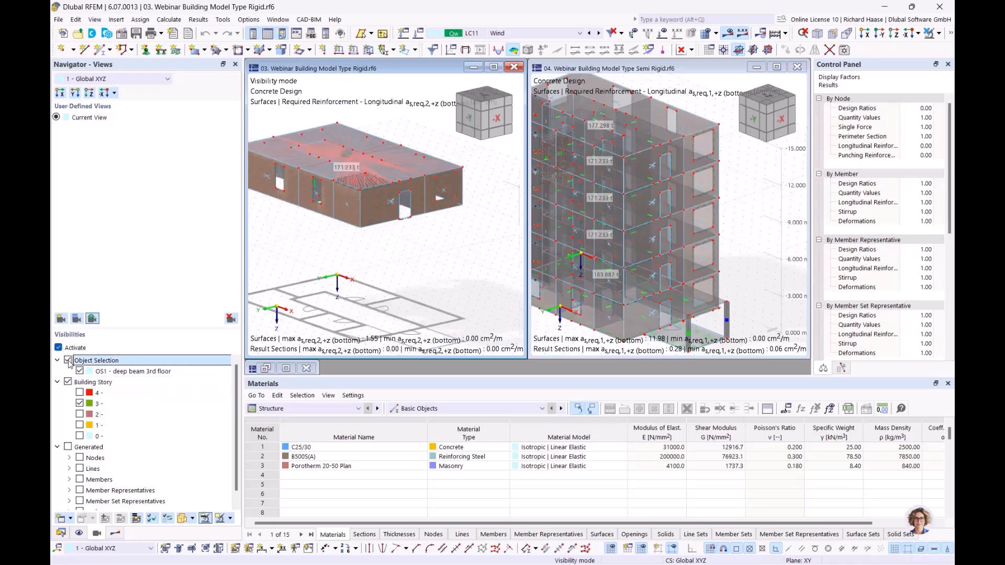
pyautogui.click(68, 360)
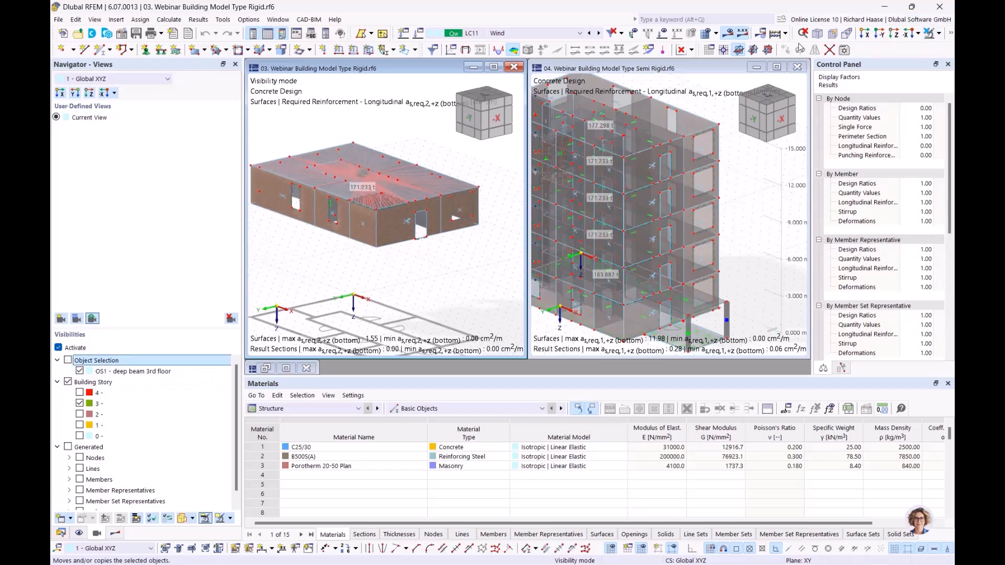
pyautogui.click(939, 34)
pyautogui.click(952, 38)
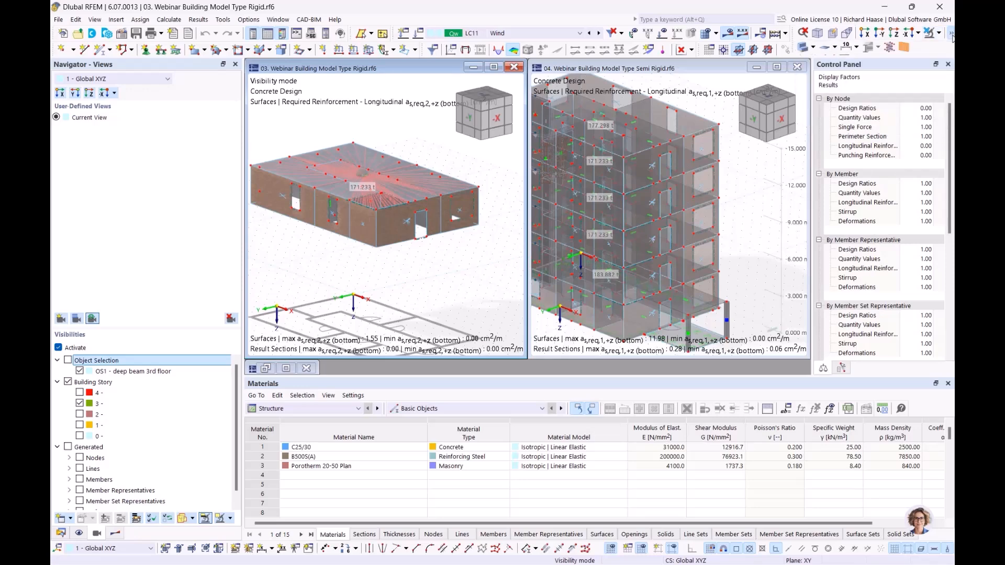
pyautogui.click(949, 34)
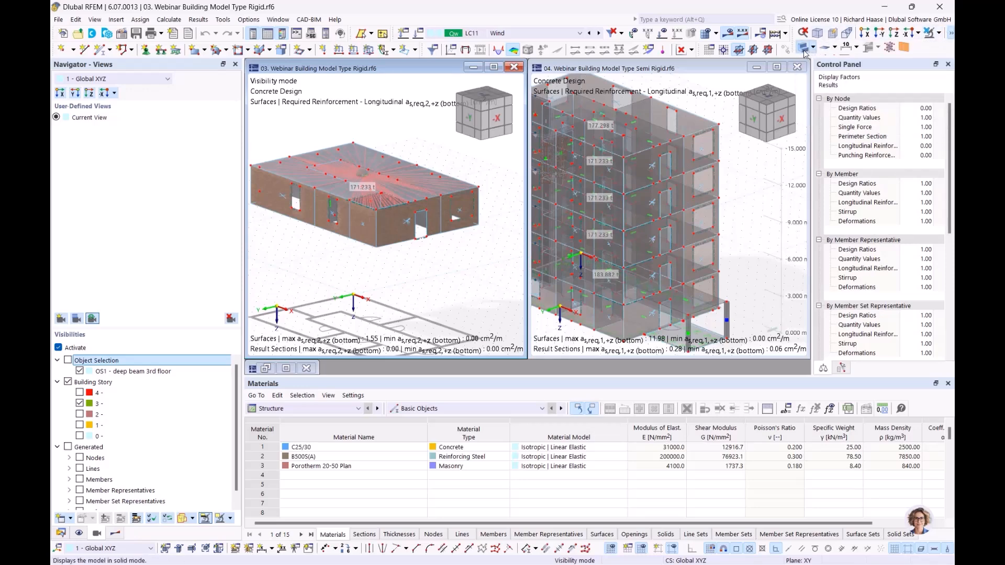
pyautogui.click(805, 48)
pyautogui.keyDown('ctrl'); pyautogui.moveTo(379, 281); pyautogui.dragTo(371, 318, button='middle'); pyautogui.keyUp('ctrl')
# Step: Restrict the semi-rigid model to Building Story 3 and select the deep beam 3rd floor selection
pyautogui.click(765, 196)
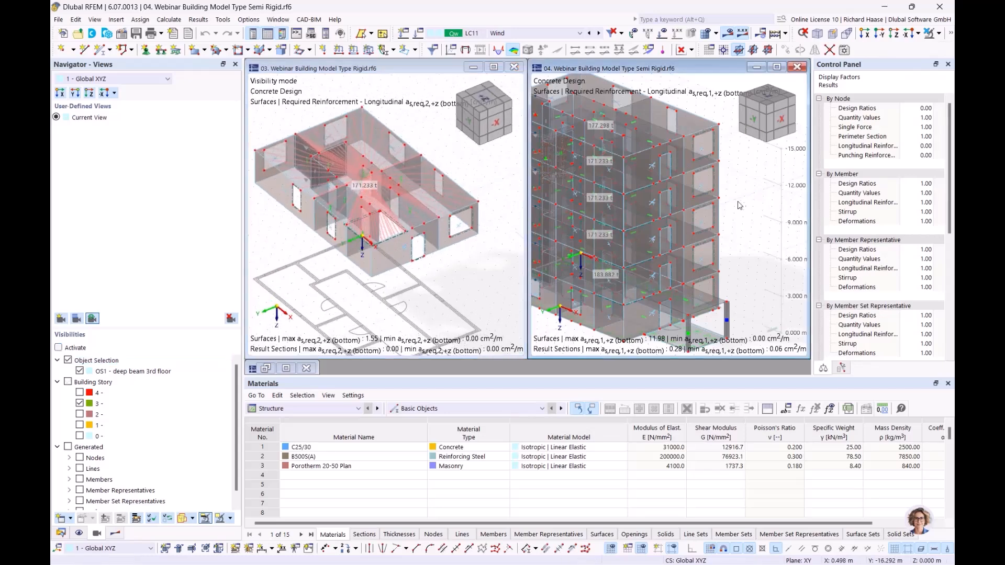
pyautogui.scroll(-1, 737, 203)
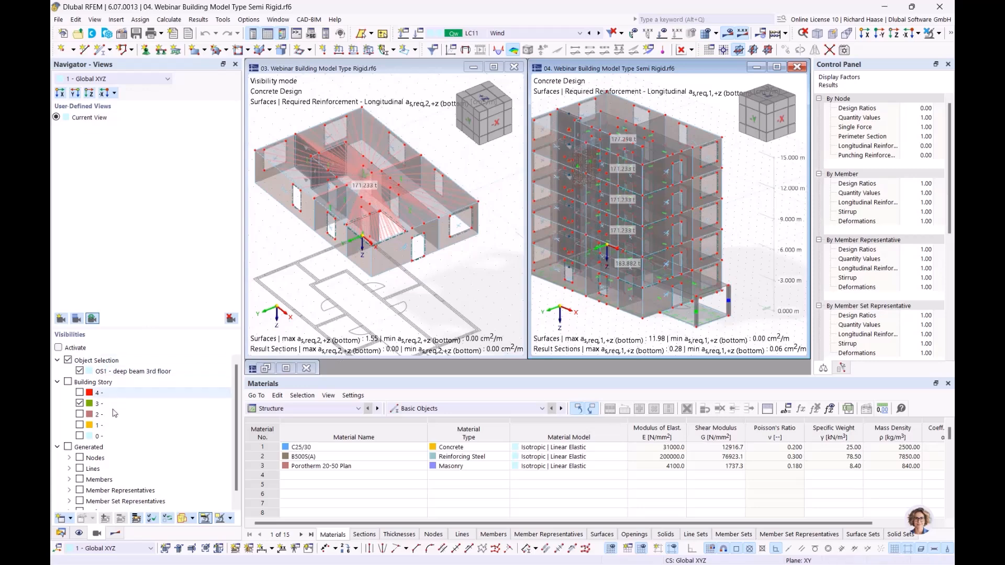
pyautogui.click(68, 382)
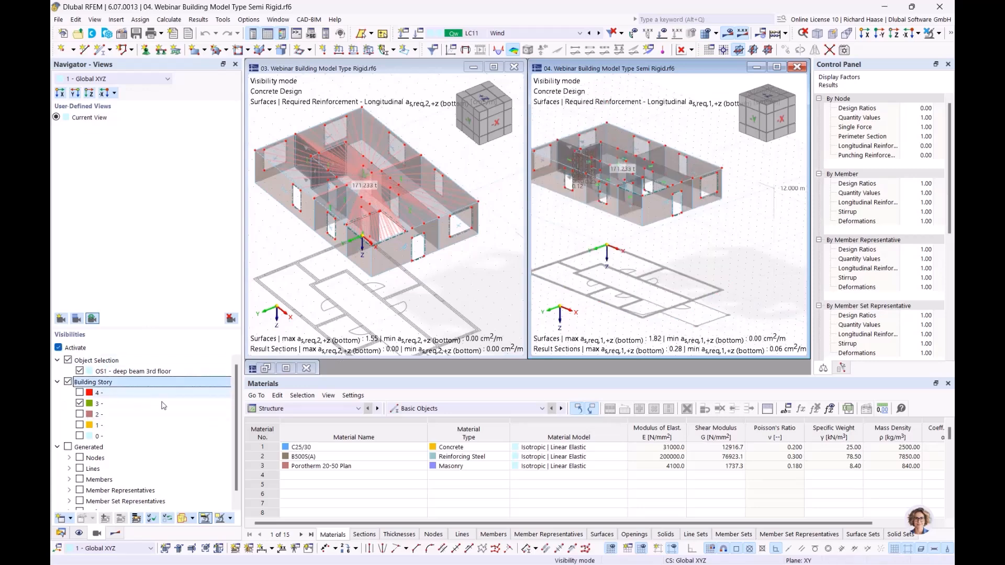
pyautogui.keyDown('ctrl'); pyautogui.moveTo(624, 256); pyautogui.dragTo(634, 319, button='middle'); pyautogui.keyUp('ctrl')
pyautogui.scroll(2, 640, 302)
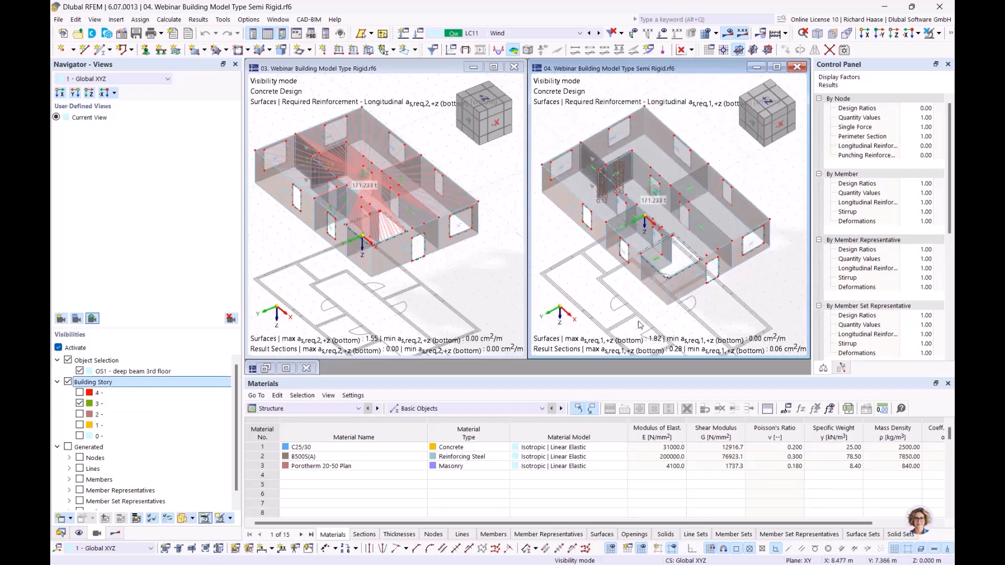
pyautogui.click(96, 361)
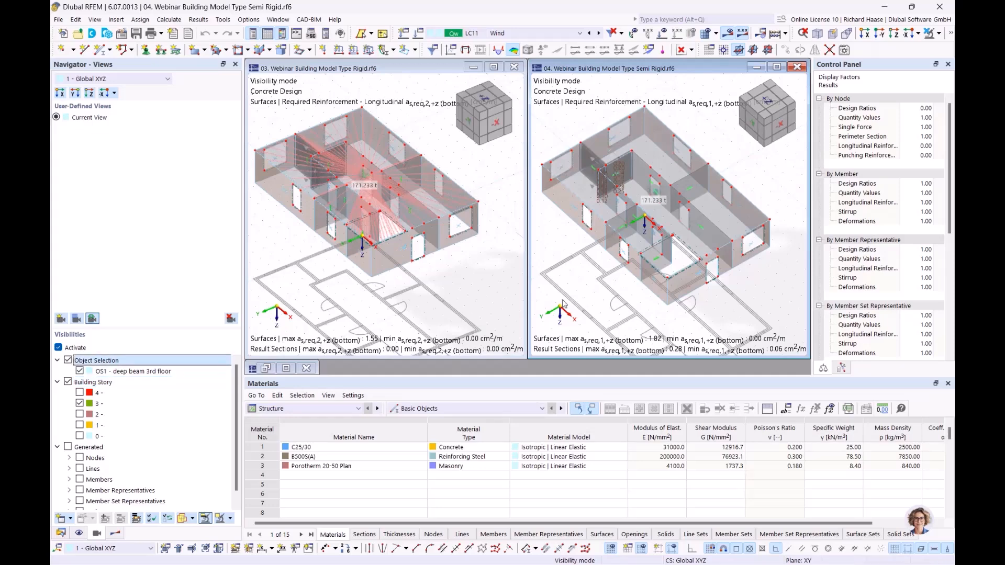
pyautogui.keyDown('ctrl'); pyautogui.moveTo(570, 258); pyautogui.dragTo(570, 253, button='middle'); pyautogui.keyUp('ctrl')
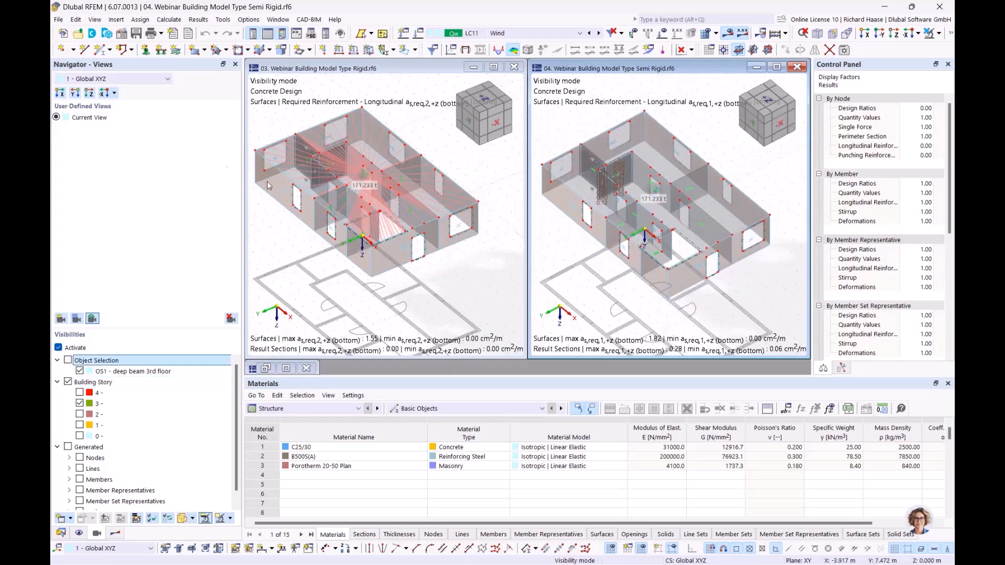
pyautogui.click(80, 373)
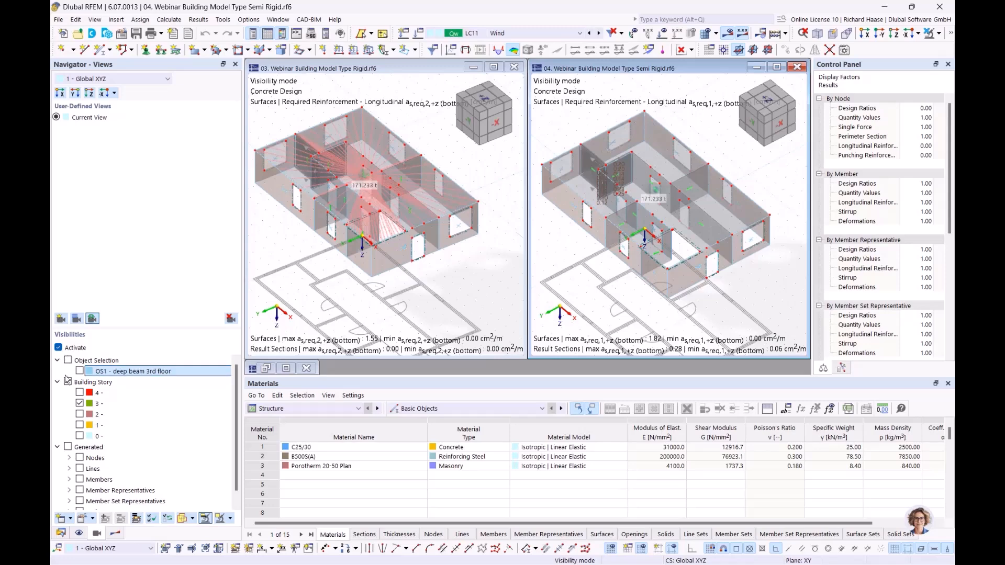
# Step: Keep the semi-rigid model on the third storey only, excluding the deep beam selection from visibility
pyautogui.click(59, 348)
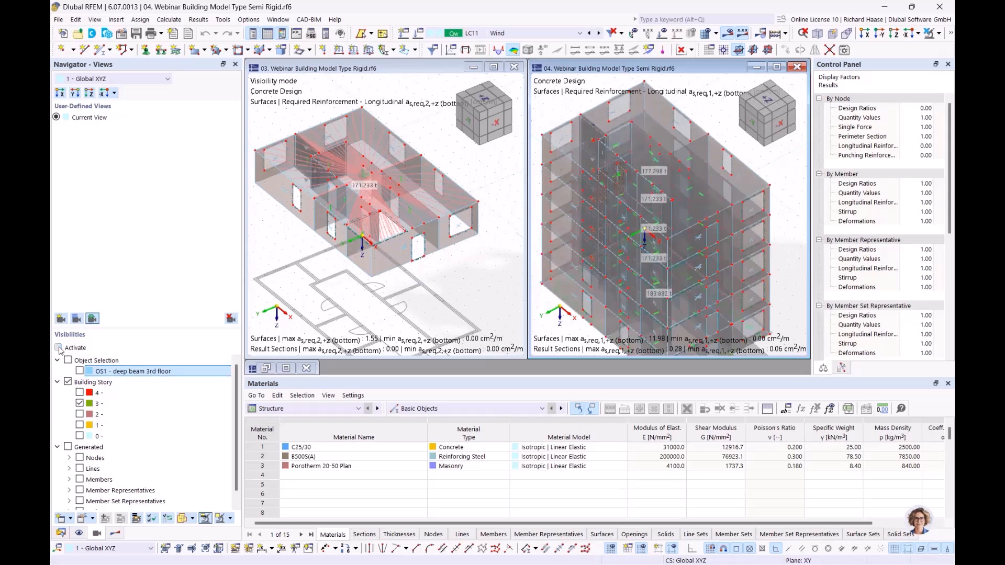
pyautogui.click(58, 347)
pyautogui.scroll(5, 632, 152)
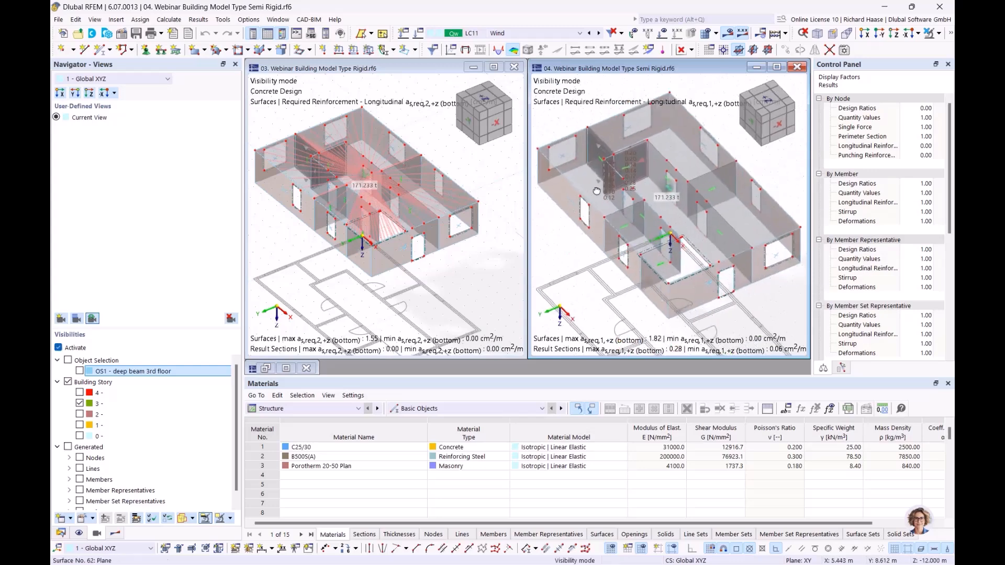
pyautogui.scroll(2, 632, 153)
pyautogui.moveTo(669, 189); pyautogui.dragTo(623, 213, button='middle')
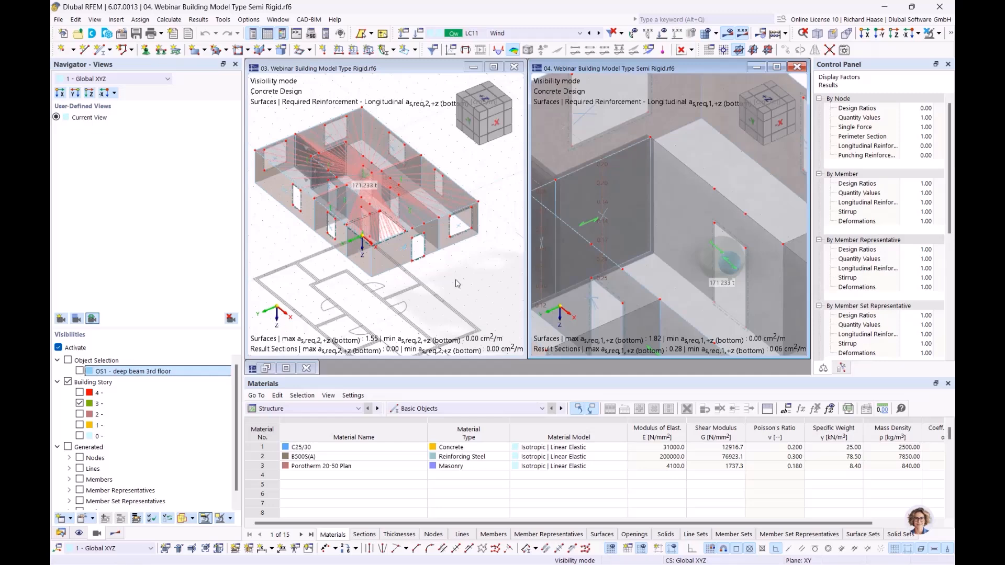
pyautogui.scroll(-2, 557, 263)
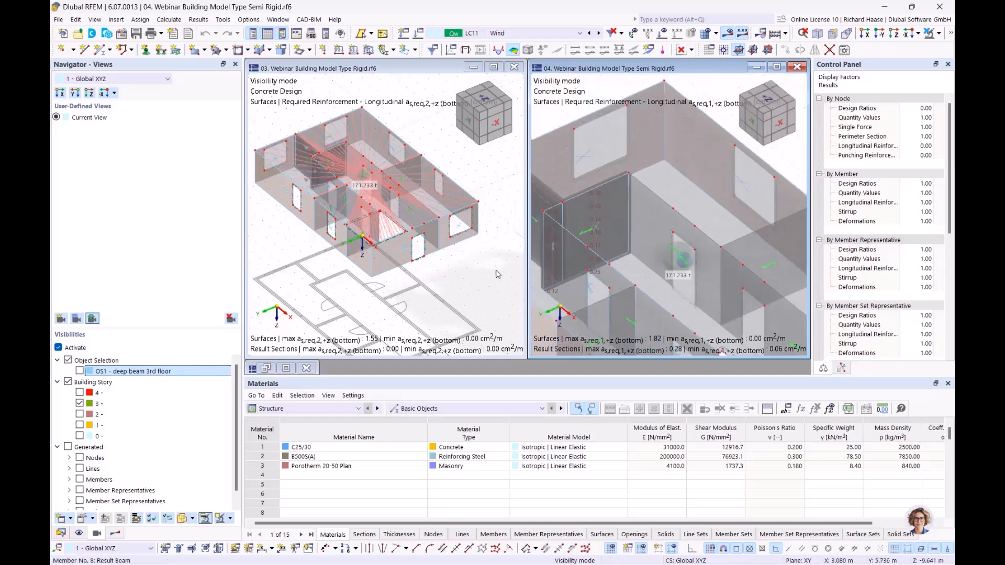
pyautogui.click(79, 371)
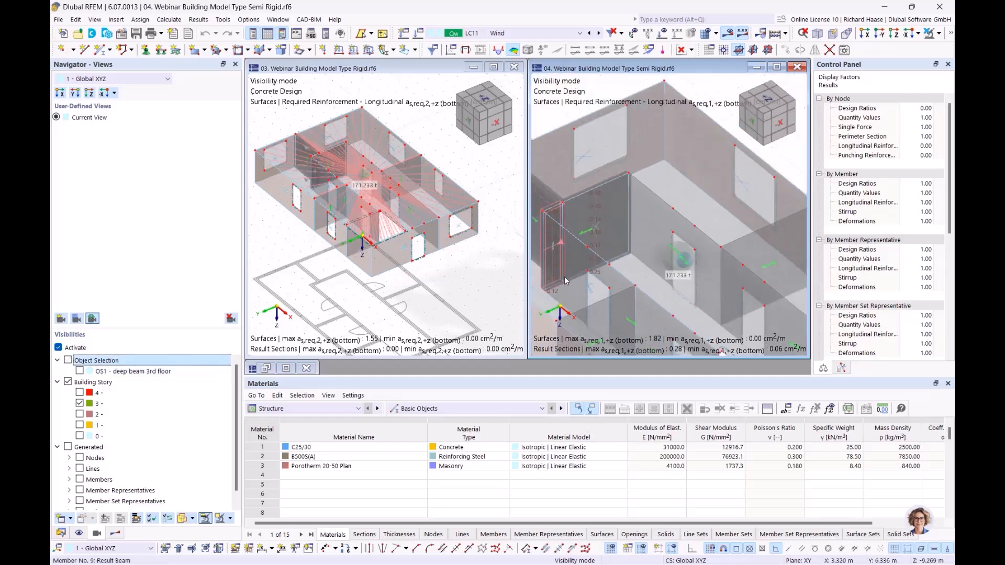
pyautogui.scroll(-4, 564, 275)
pyautogui.moveTo(653, 229); pyautogui.dragTo(614, 209, button='middle')
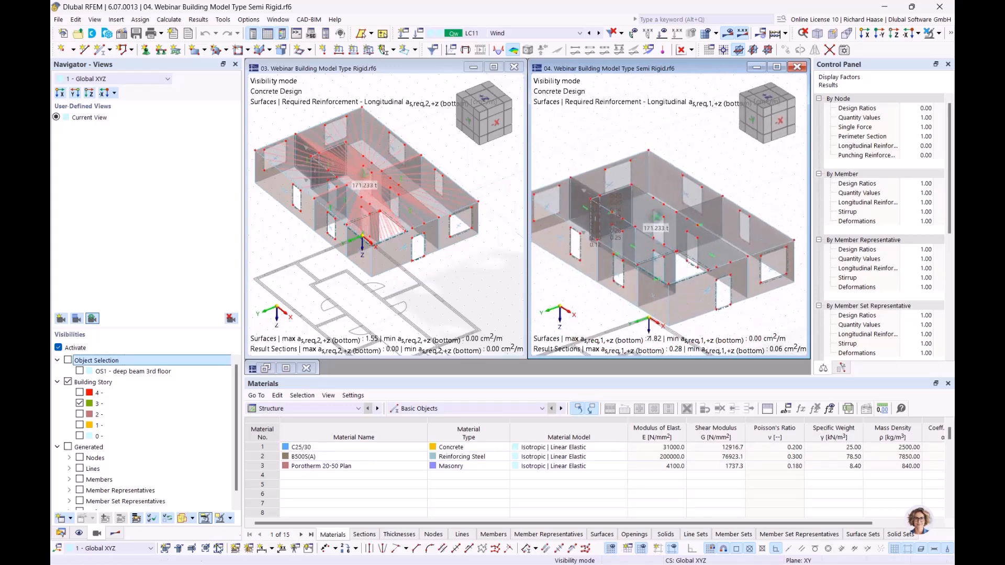
pyautogui.click(353, 95)
# Step: Pick CO20 (1.50 * LC4 + 1.35 * LC1) in the rigid window, then the semi-rigid window
pyautogui.click(535, 33)
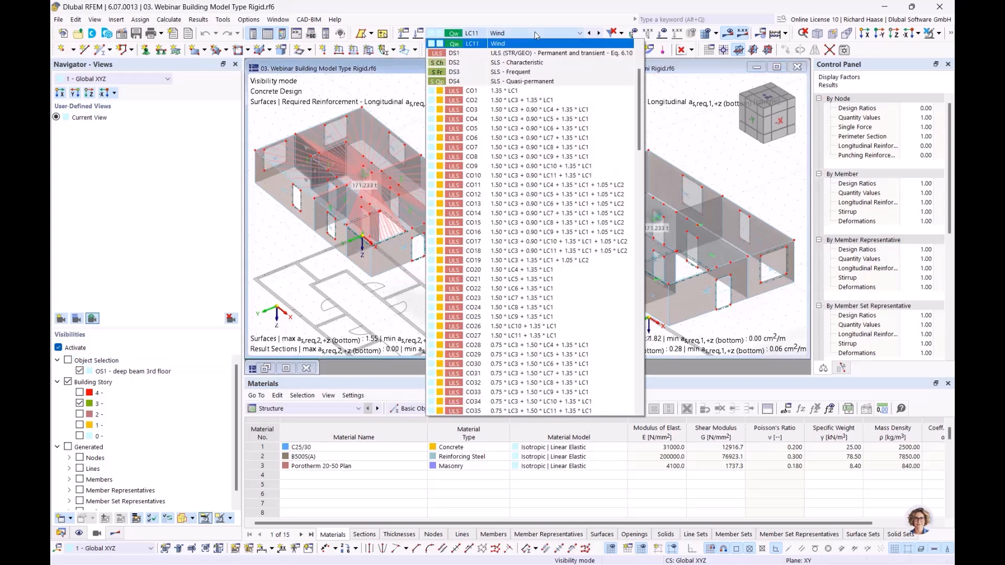
pyautogui.click(535, 270)
pyautogui.click(678, 142)
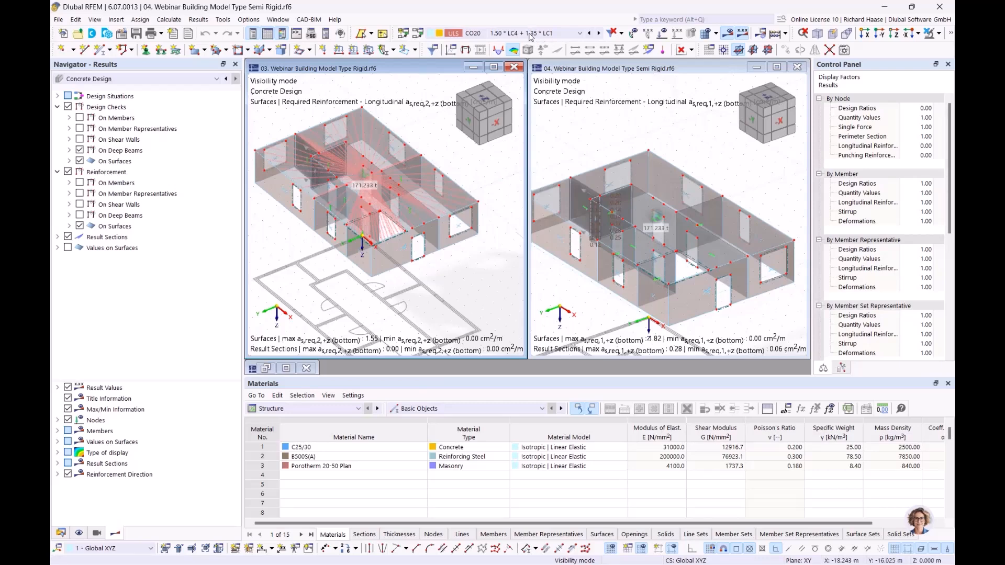
pyautogui.click(531, 33)
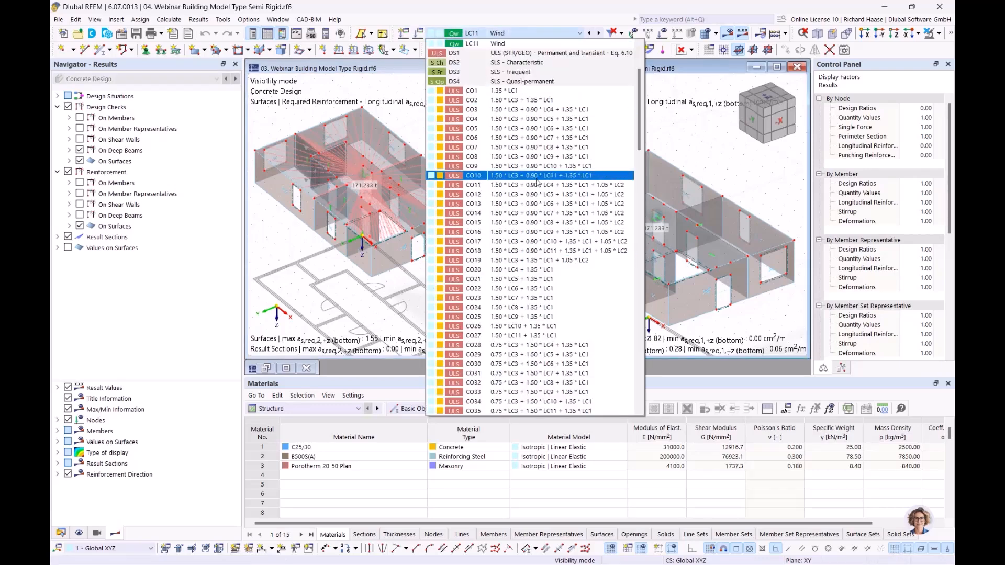
pyautogui.click(525, 270)
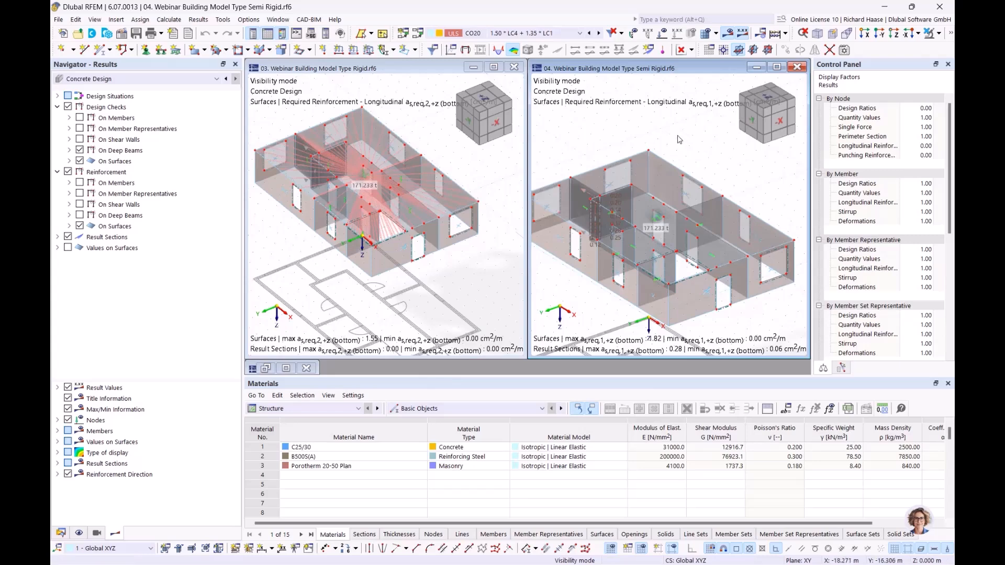
pyautogui.scroll(-2, 678, 139)
pyautogui.keyDown('ctrl'); pyautogui.moveTo(678, 140); pyautogui.dragTo(675, 155, button='middle'); pyautogui.keyUp('ctrl')
pyautogui.scroll(-1, 675, 155)
pyautogui.click(424, 182)
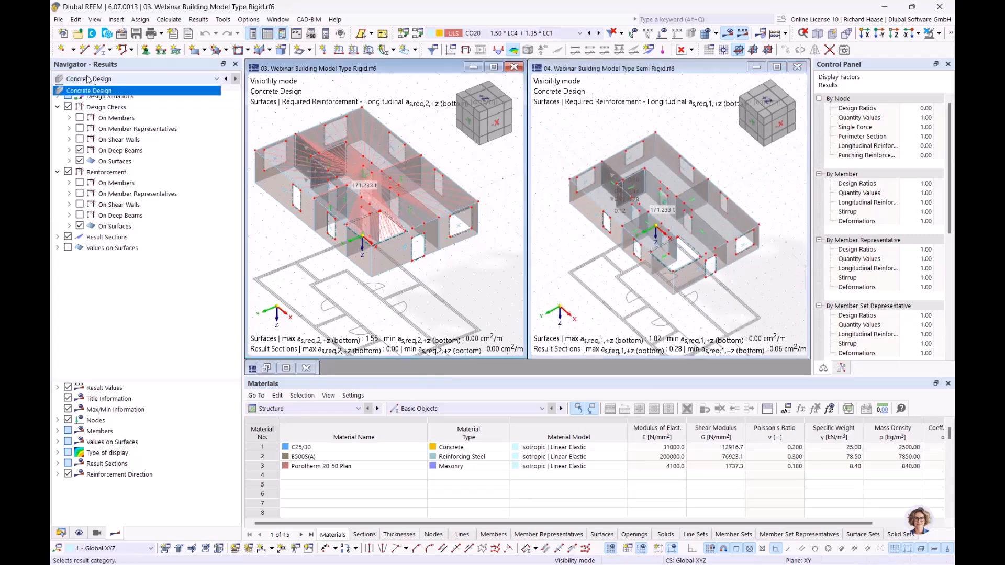
# Step: Set the rigid model to Static Analysis with Floors | Local 2D Calculation and display moments mx
pyautogui.click(80, 87)
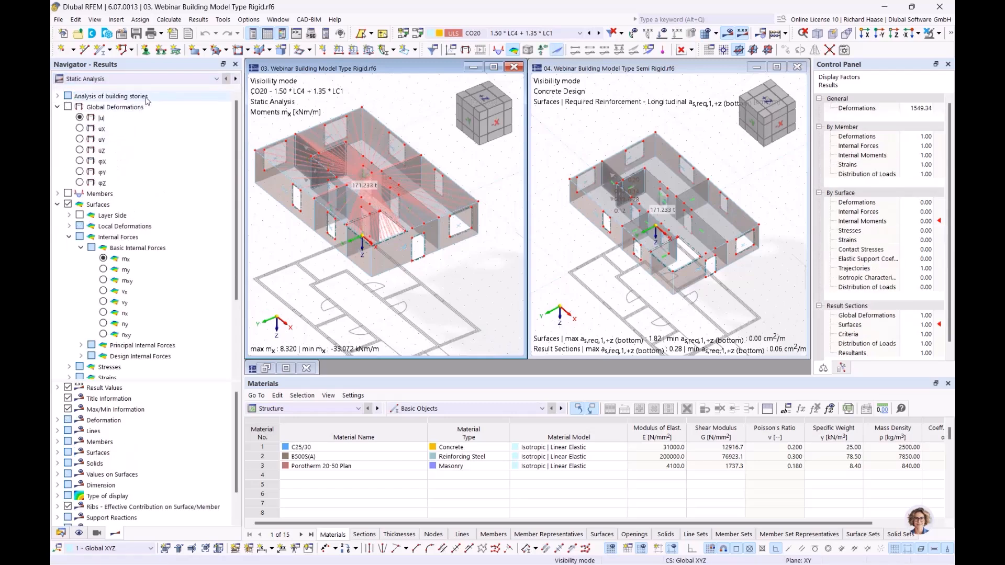
pyautogui.click(92, 99)
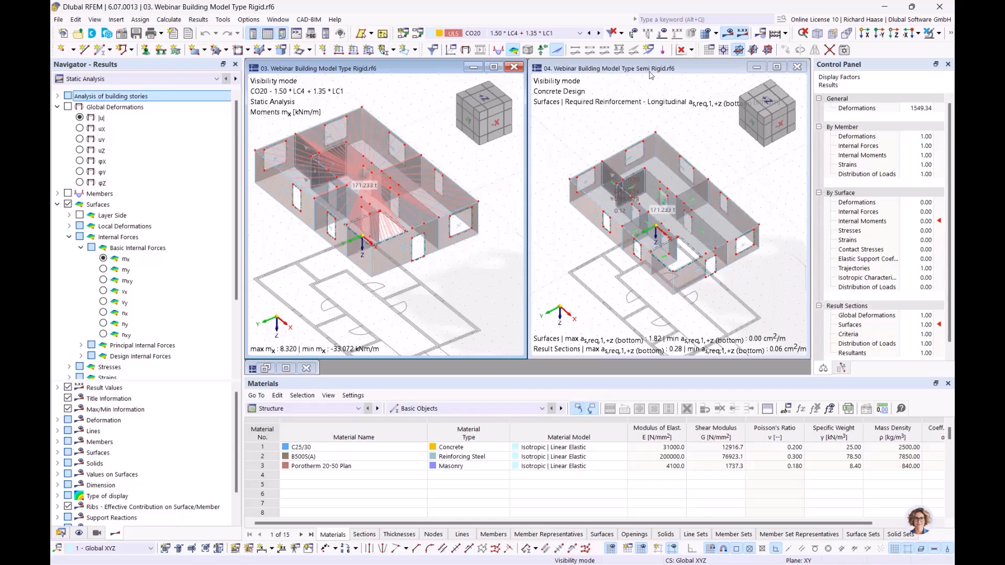
pyautogui.click(58, 97)
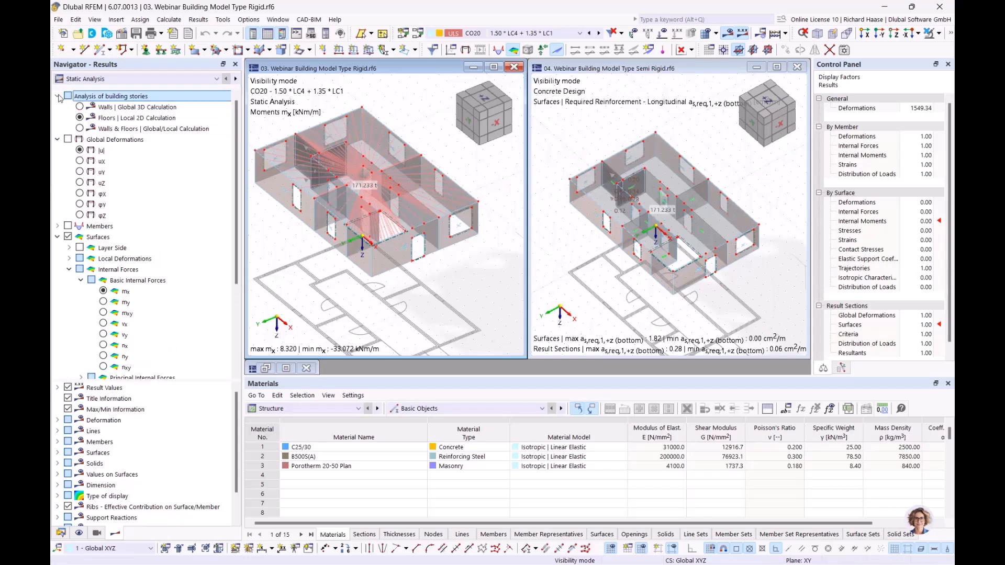
pyautogui.click(79, 117)
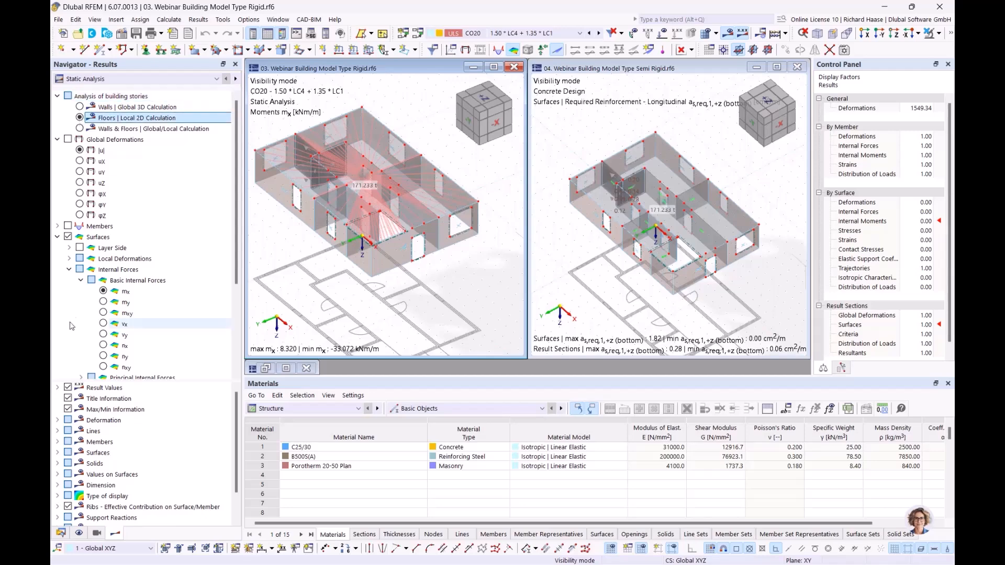
pyautogui.click(104, 291)
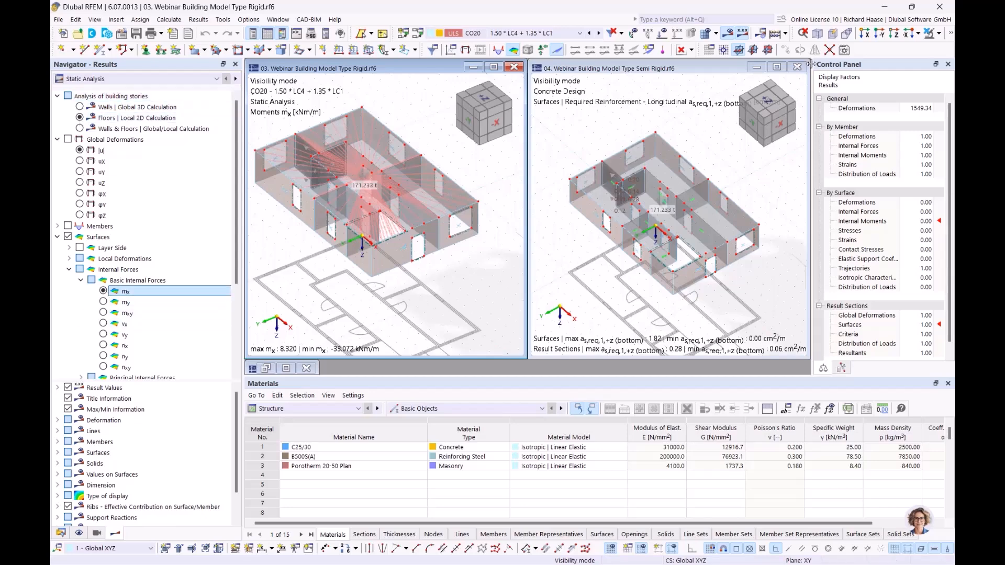
pyautogui.click(692, 51)
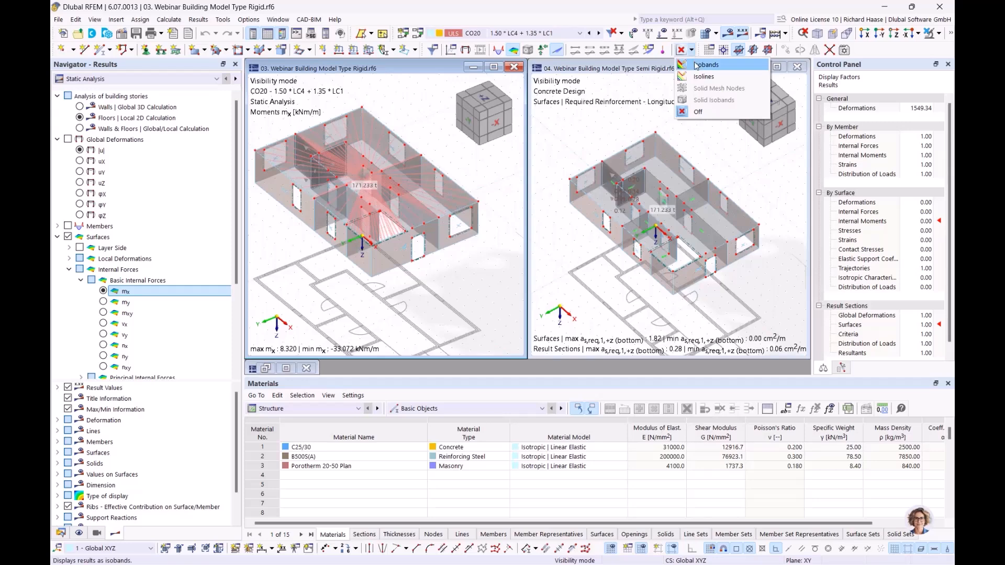
# Step: Show both models' results as isobands and switch the semi-rigid model to Static Analysis
pyautogui.click(695, 65)
pyautogui.click(697, 68)
pyautogui.click(693, 51)
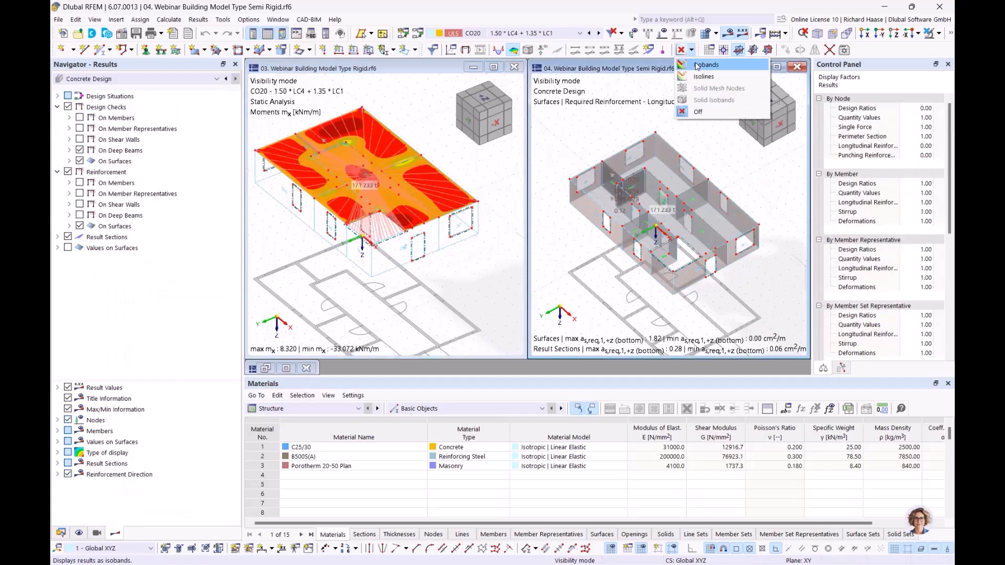
pyautogui.click(695, 64)
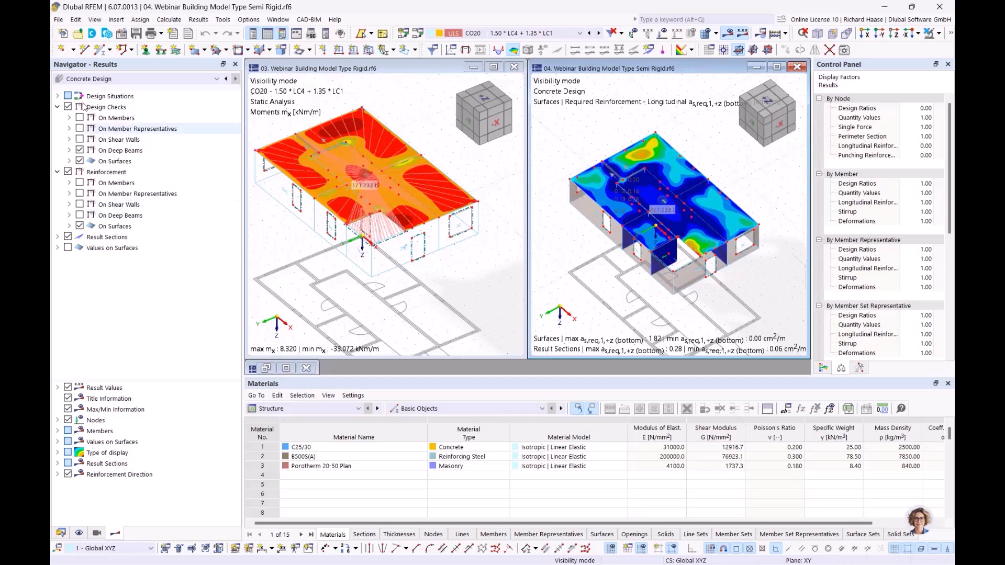
pyautogui.click(88, 79)
pyautogui.click(86, 89)
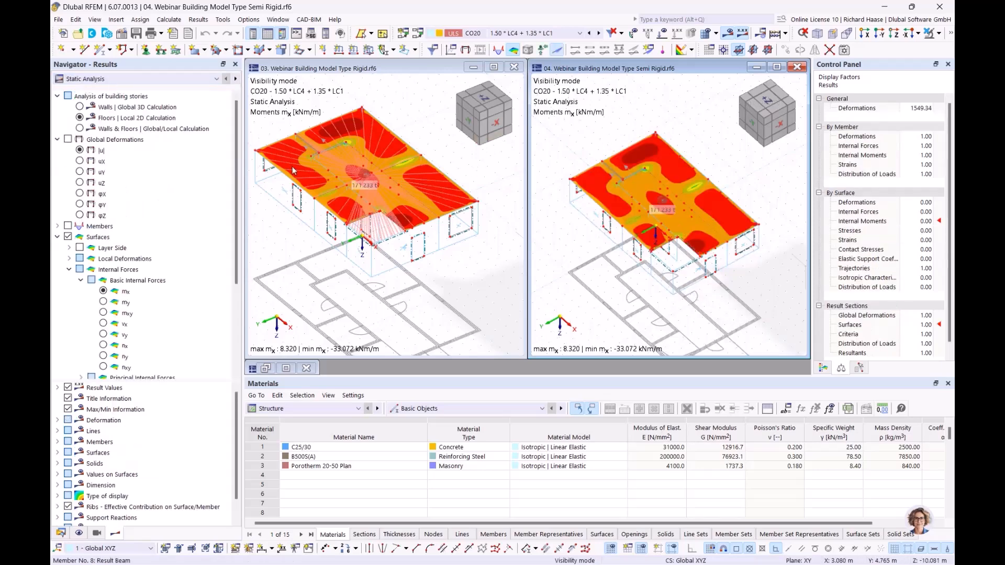
# Step: Tilt both models flatter and display global deformations |u| for the semi-rigid model
pyautogui.click(482, 294)
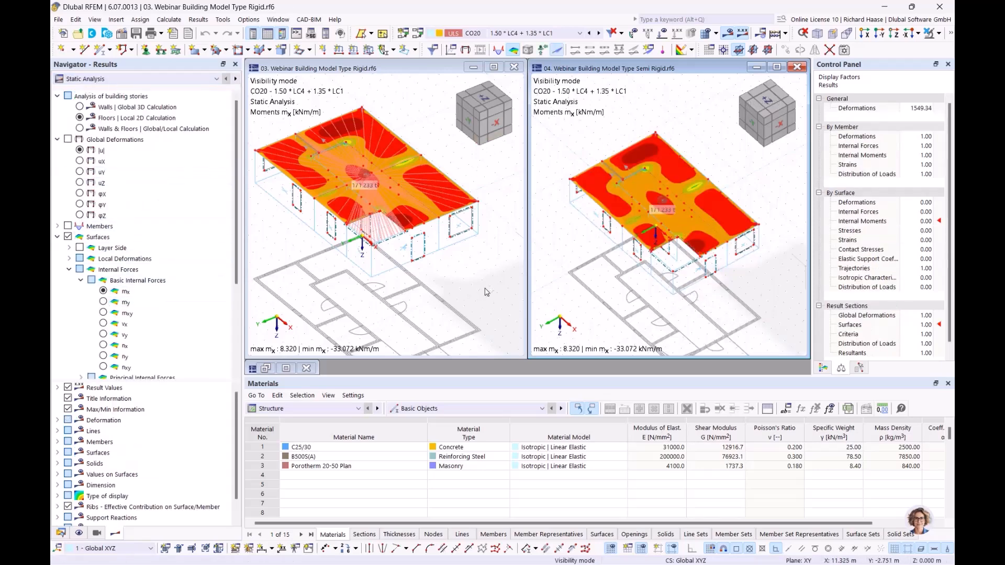
pyautogui.keyDown('ctrl'); pyautogui.moveTo(420, 149); pyautogui.dragTo(433, 134, button='middle'); pyautogui.keyUp('ctrl')
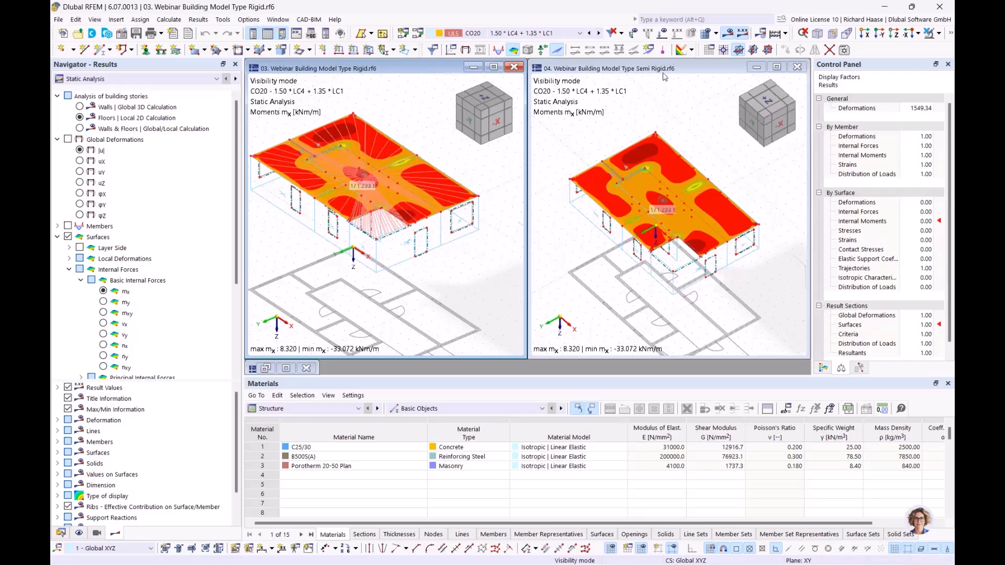
pyautogui.click(609, 297)
pyautogui.keyDown('ctrl'); pyautogui.moveTo(586, 154); pyautogui.dragTo(596, 147, button='middle'); pyautogui.keyUp('ctrl')
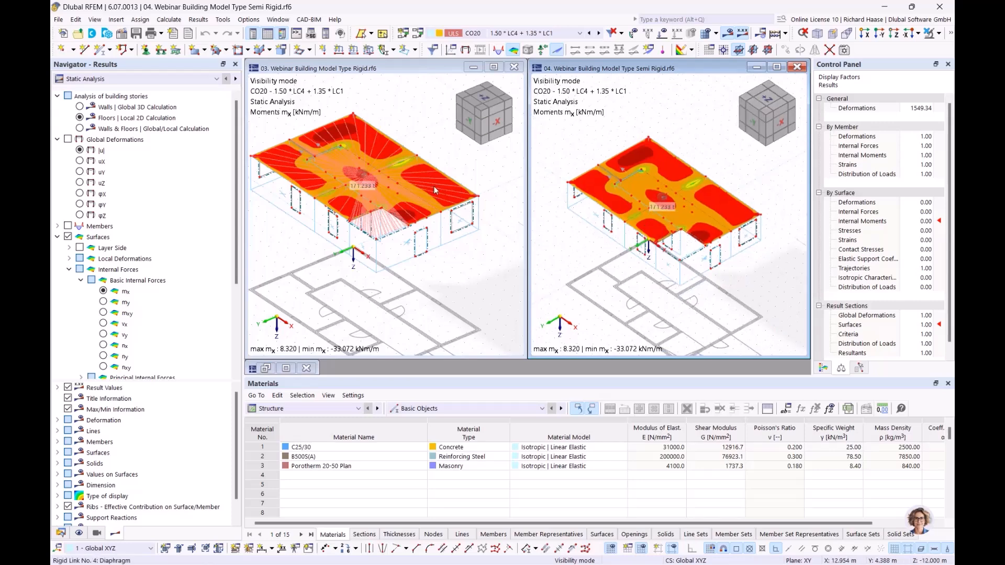
pyautogui.click(67, 140)
# Step: Show the rigid model's global deformations |u| (peak 0.3 mm) and check the Floors and Walls storey calculation rows
pyautogui.click(423, 250)
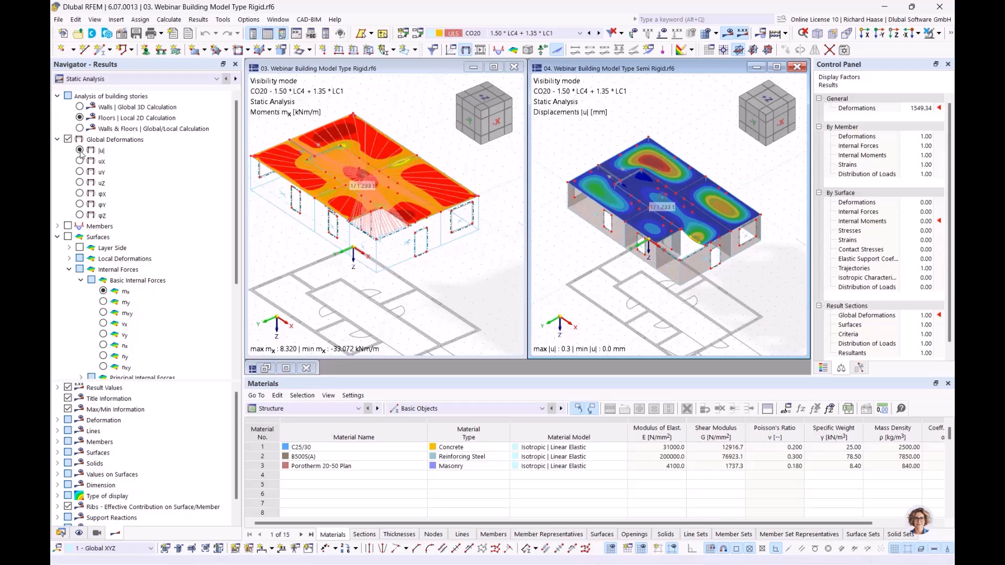
pyautogui.click(68, 139)
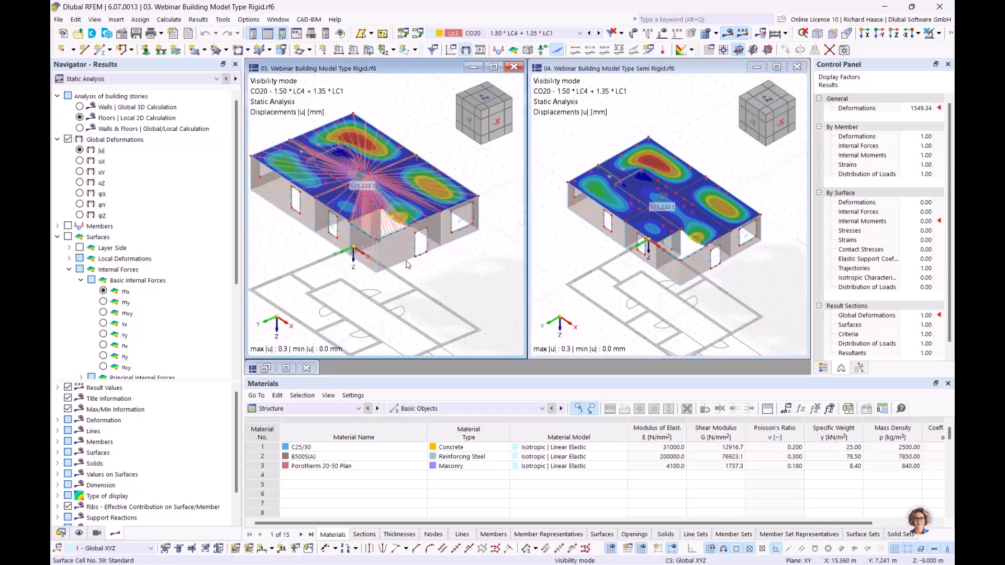
pyautogui.keyDown('ctrl'); pyautogui.moveTo(436, 280); pyautogui.dragTo(430, 295, button='middle'); pyautogui.keyUp('ctrl')
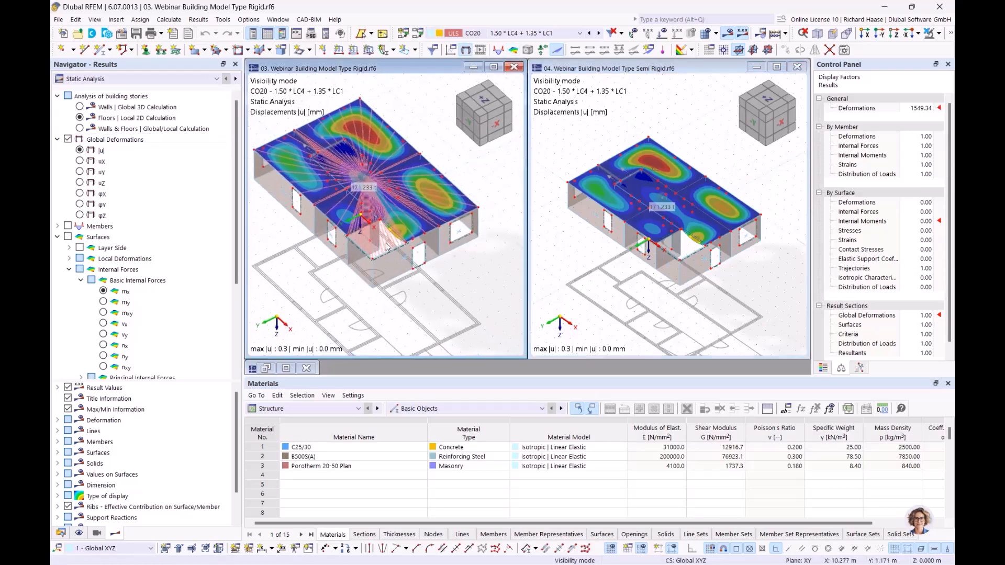
pyautogui.click(149, 119)
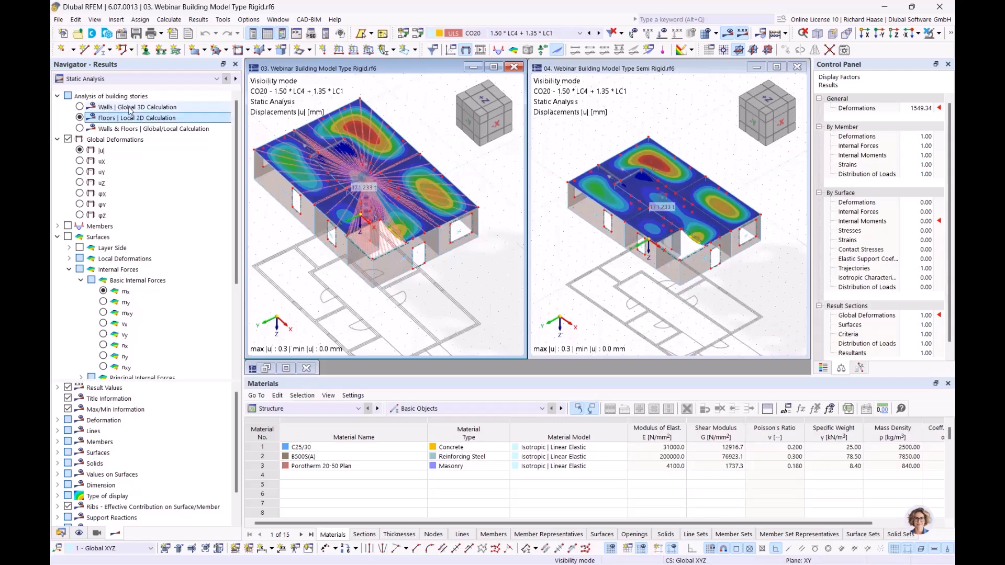
pyautogui.click(126, 107)
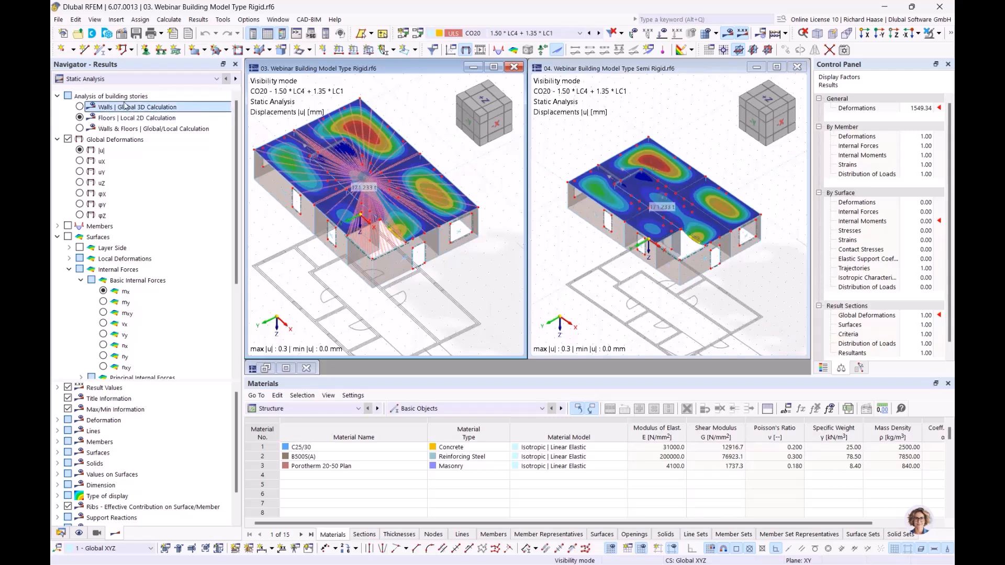
# Step: Switch both models to Walls | Global 3D Calculation and show wall axial forces nx
pyautogui.click(80, 107)
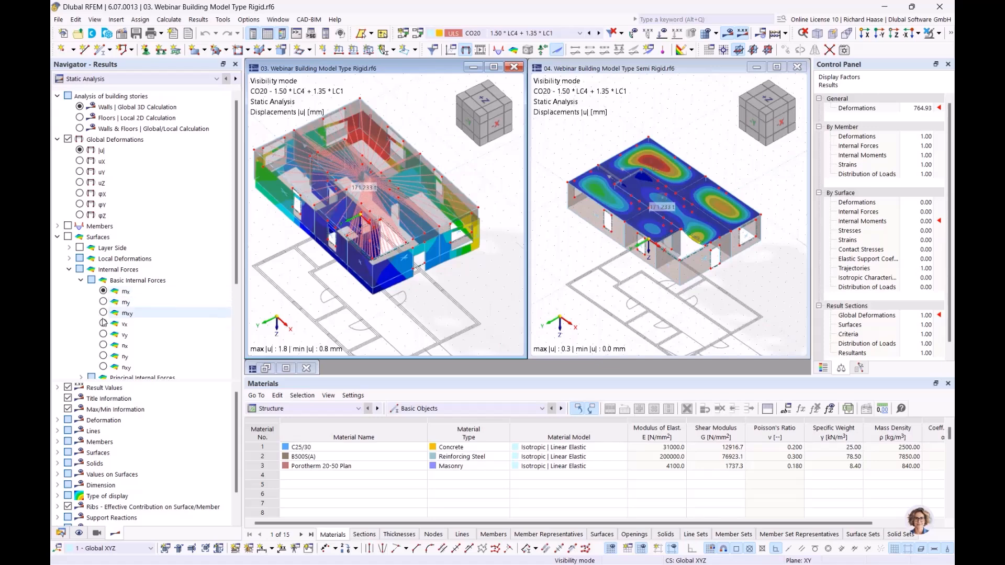
pyautogui.click(103, 346)
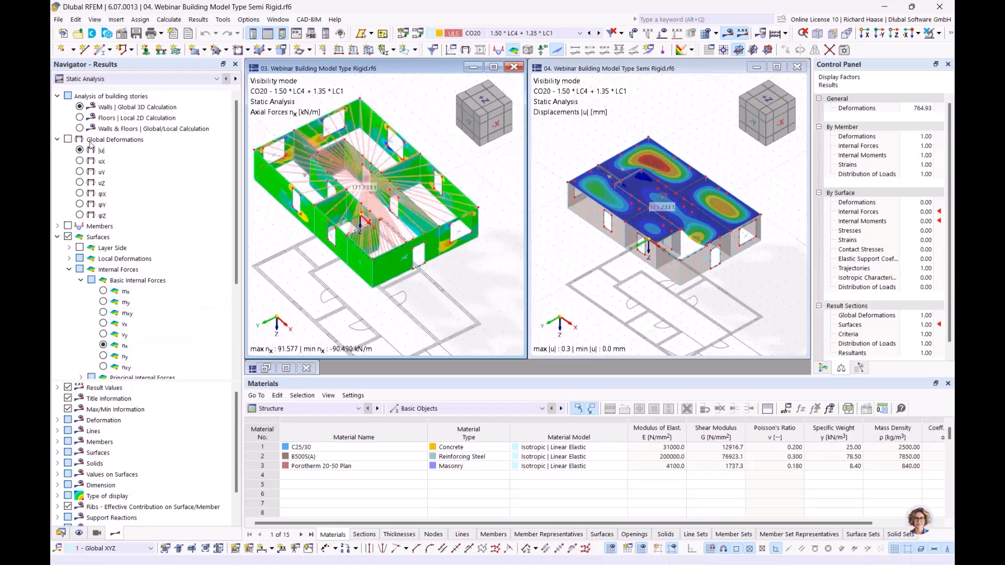
pyautogui.click(80, 107)
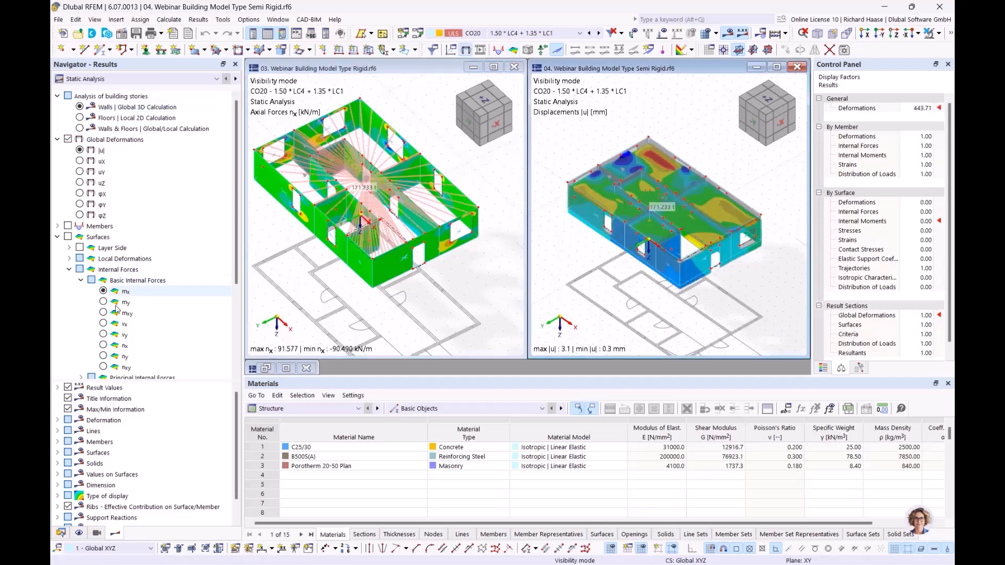
pyautogui.click(103, 346)
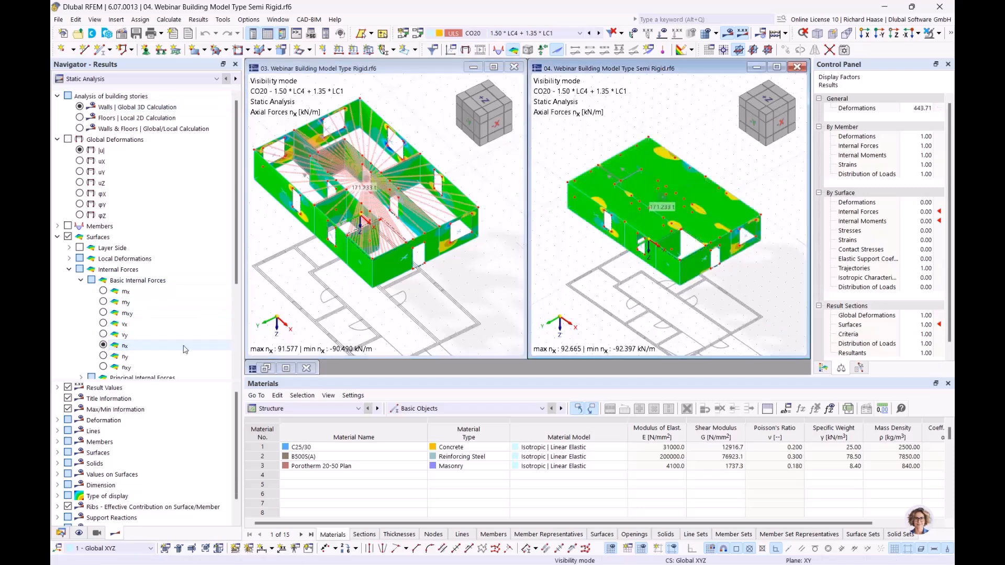
# Step: Tilt, zoom and pan around the rigid model to inspect its rigid links under nx
pyautogui.click(516, 254)
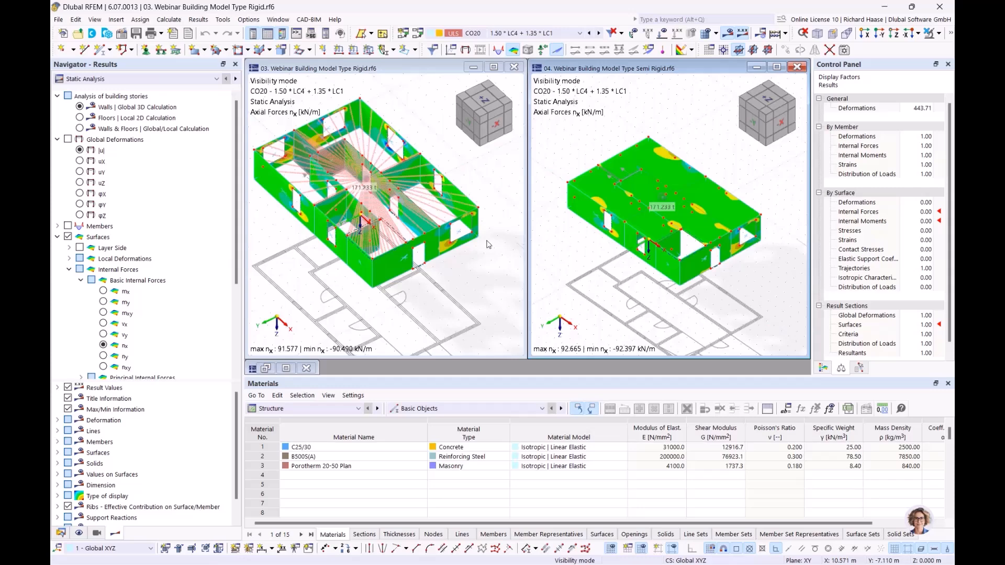
pyautogui.moveTo(445, 303)
pyautogui.mouseDown(button='middle')
pyautogui.moveTo(462, 298)
pyautogui.moveTo(451, 334)
pyautogui.moveTo(451, 321)
pyautogui.mouseUp(button='middle')
pyautogui.scroll(6, 430, 235)
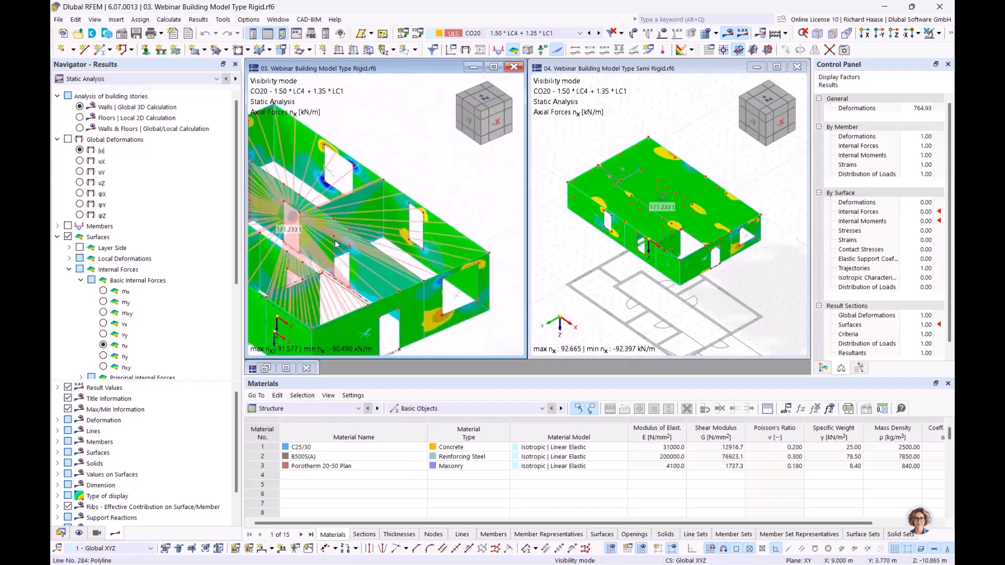
pyautogui.scroll(-3, 336, 244)
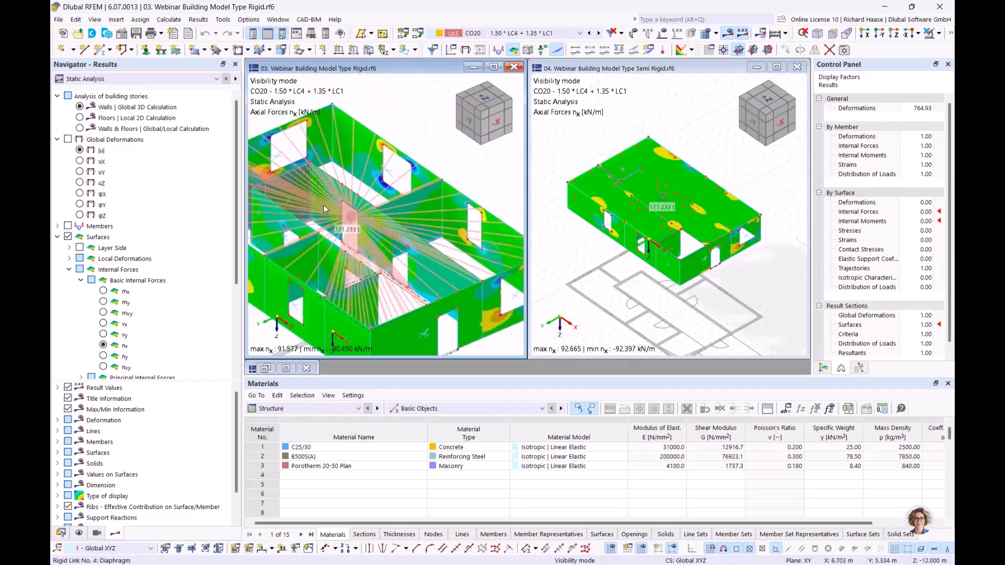
pyautogui.moveTo(322, 209)
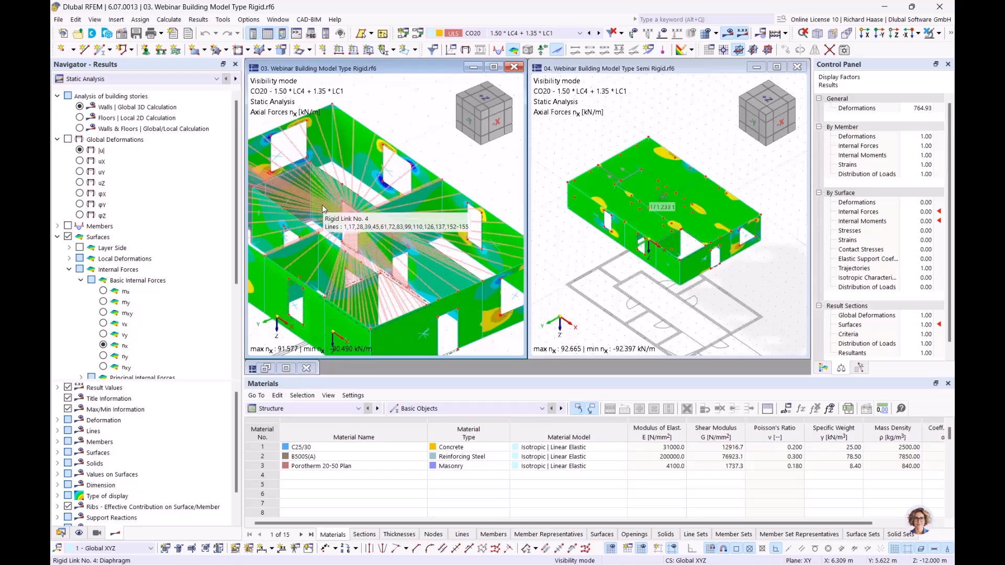
pyautogui.moveTo(391, 182); pyautogui.dragTo(446, 189, button='middle')
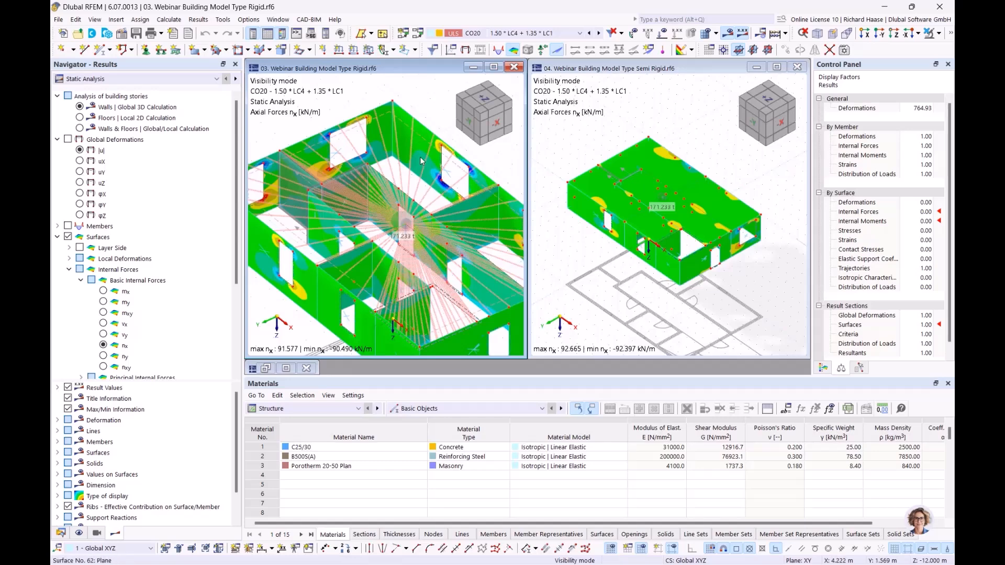
pyautogui.moveTo(421, 161)
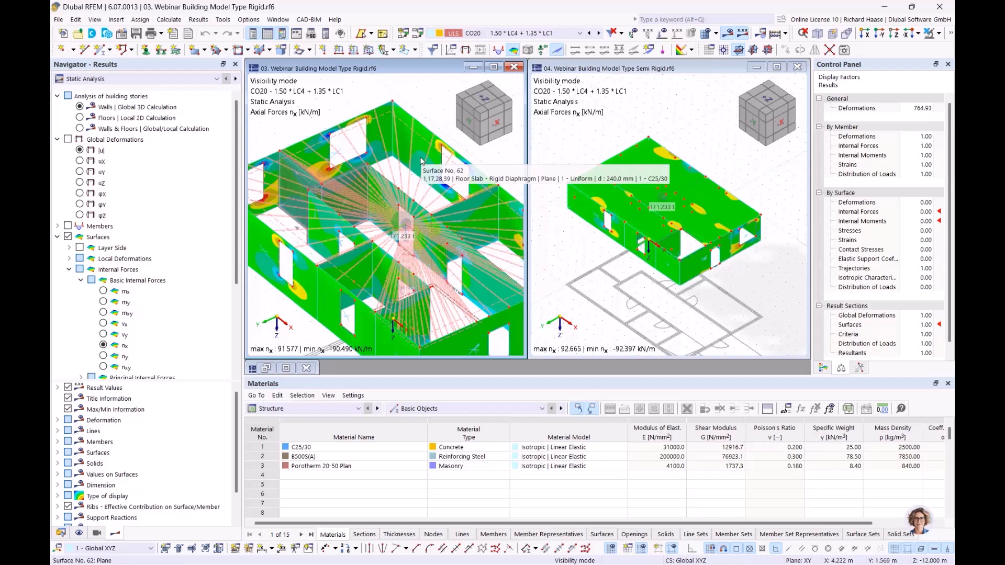
pyautogui.moveTo(414, 173); pyautogui.dragTo(392, 151, button='middle')
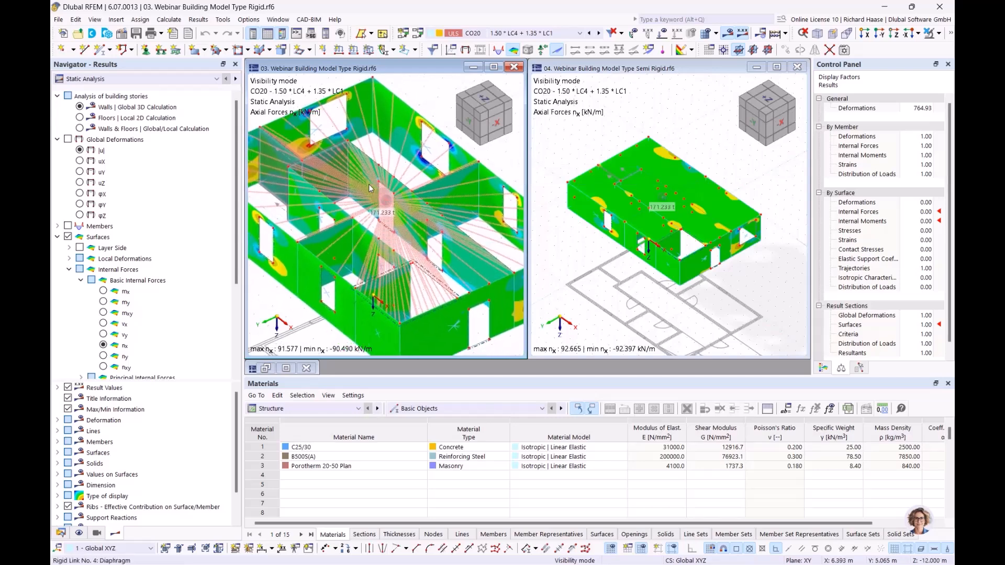
pyautogui.moveTo(370, 188)
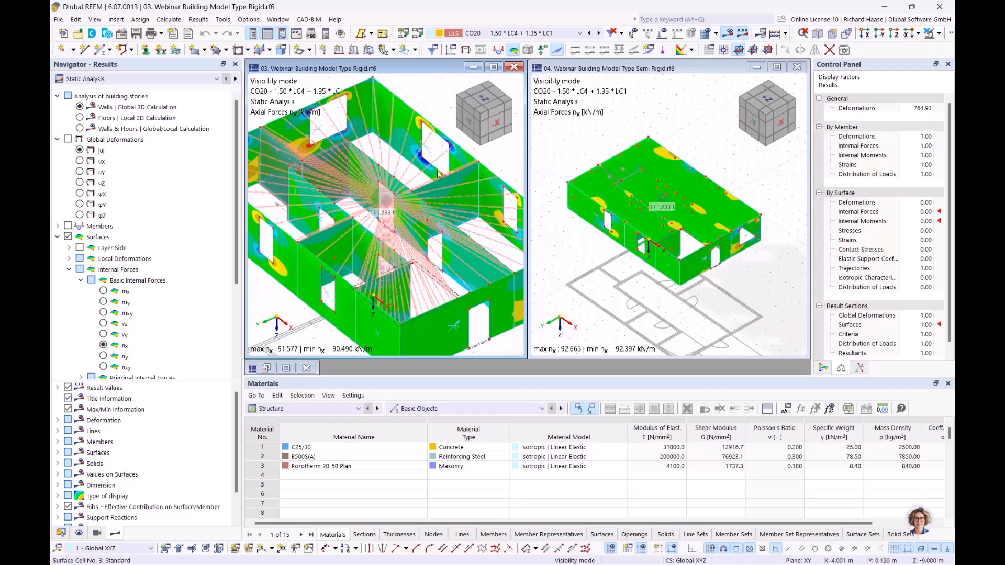
# Step: Switch the semi-rigid model to displacements |u|, reaching up to 3.1 mm
pyautogui.scroll(1, 674, 193)
pyautogui.scroll(1, 674, 192)
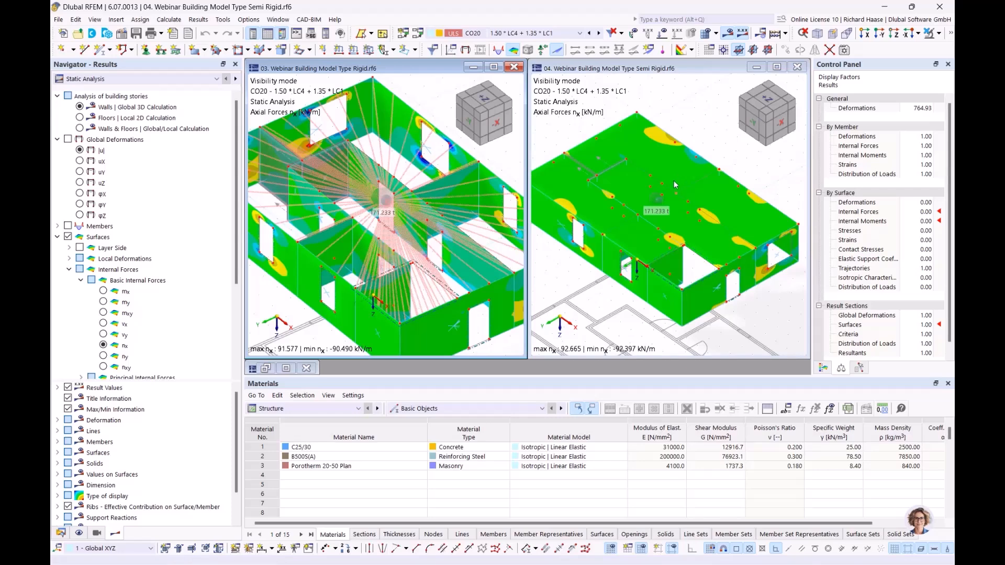
pyautogui.keyDown('ctrl'); pyautogui.moveTo(655, 198); pyautogui.dragTo(658, 192, button='middle'); pyautogui.keyUp('ctrl')
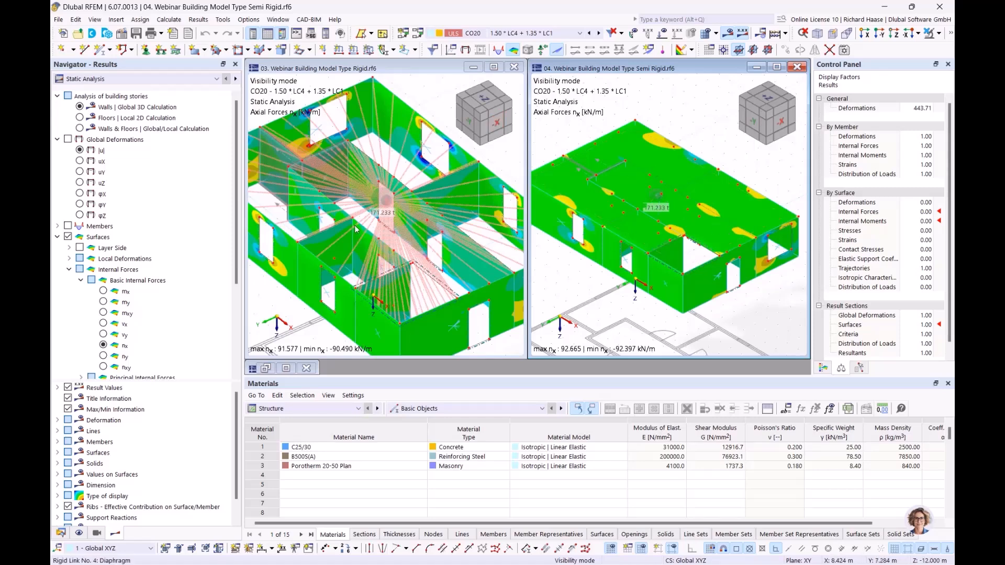
pyautogui.click(79, 150)
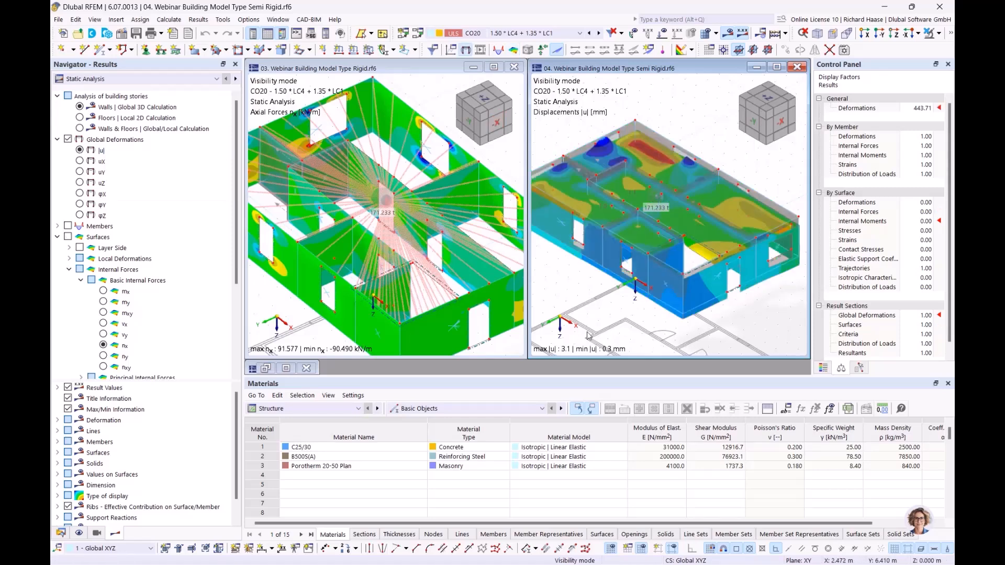
# Step: Display global deformations |u| for the rigid model as well
pyautogui.click(274, 306)
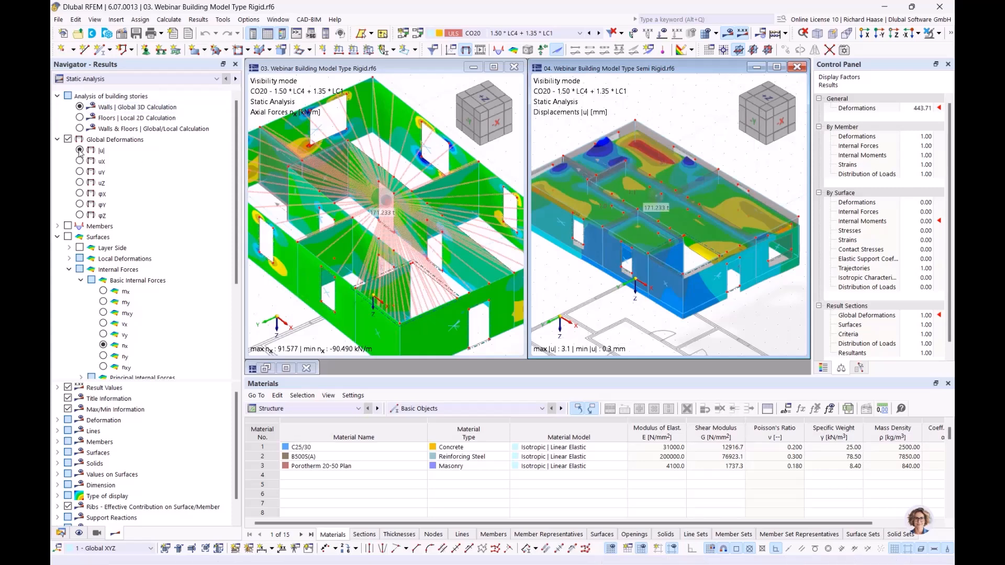
pyautogui.click(79, 150)
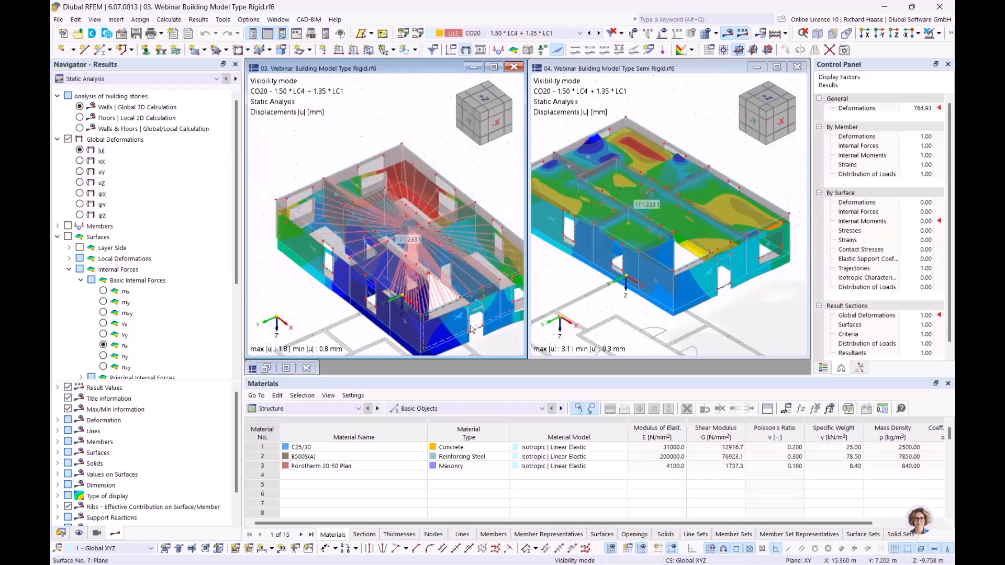
pyautogui.moveTo(501, 340); pyautogui.dragTo(433, 316, button='middle')
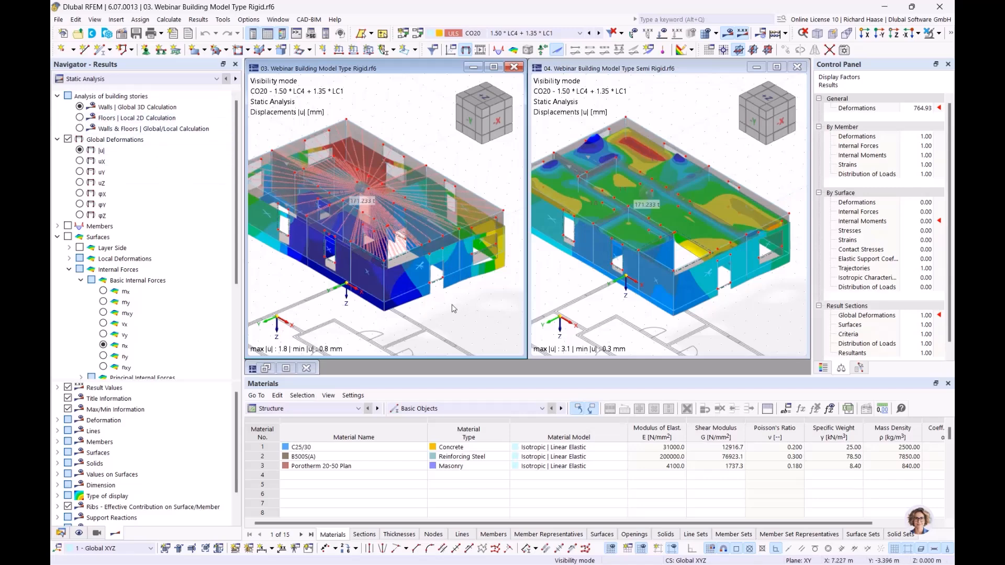
# Step: Label the rigid model's |u| values (0.8–1.8 mm) on every surface
pyautogui.scroll(-1, 125, 414)
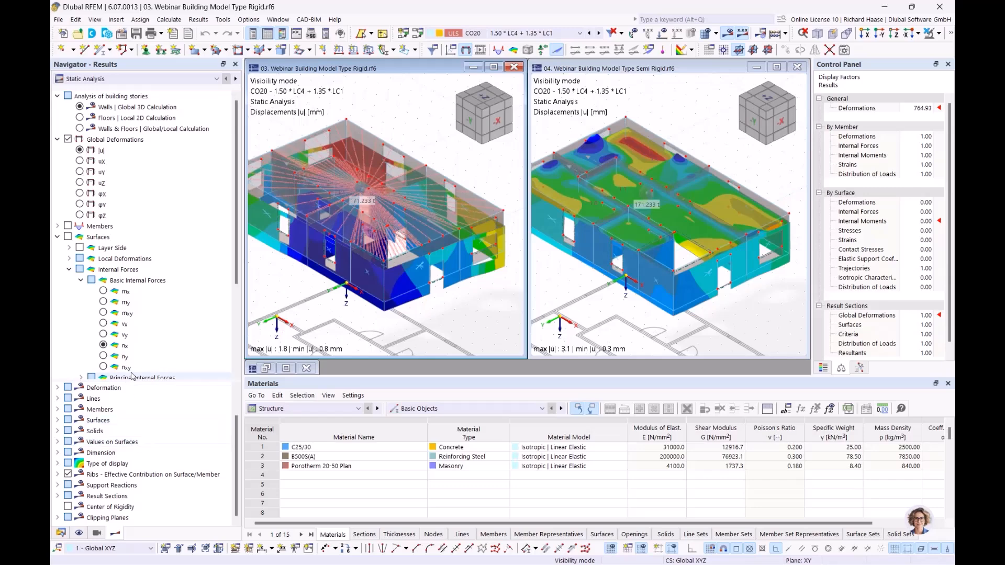
pyautogui.scroll(-4, 133, 372)
pyautogui.click(67, 357)
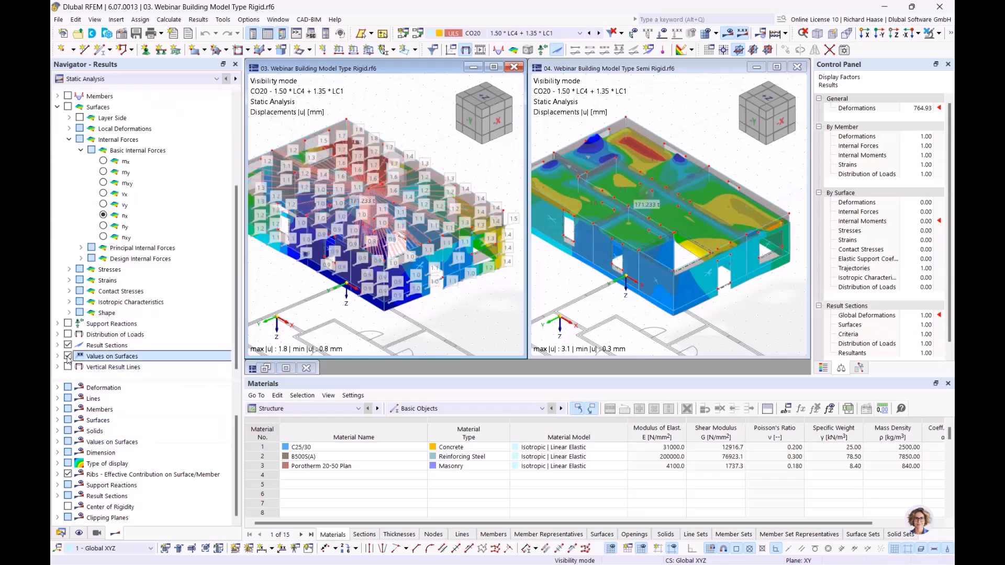
pyautogui.scroll(4, 157, 138)
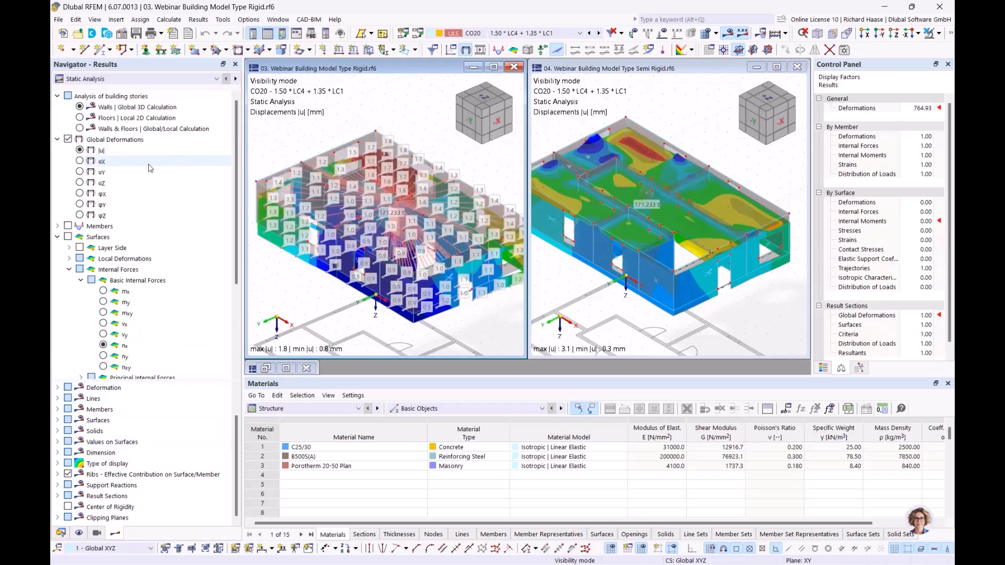
pyautogui.click(80, 108)
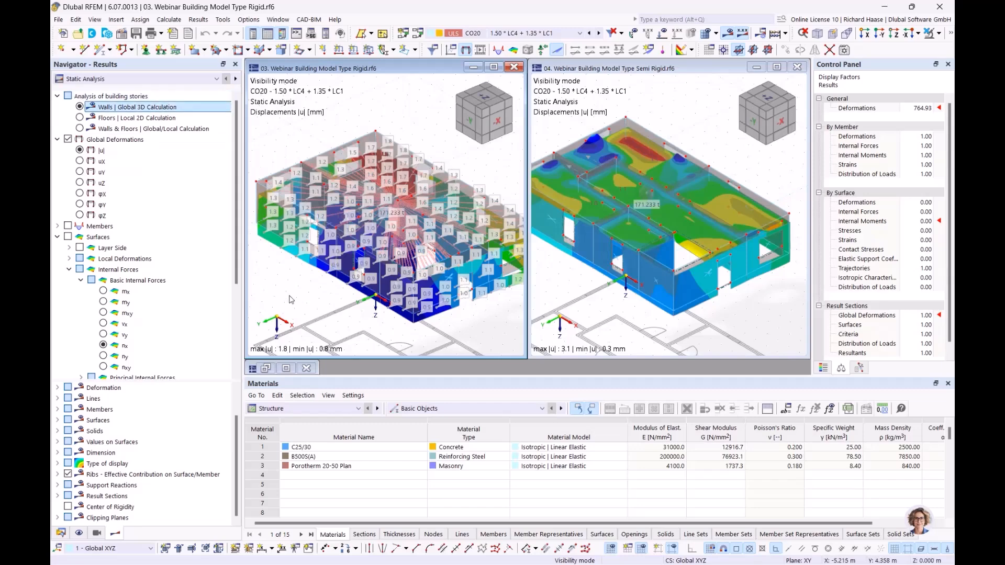
# Step: Show mx surface moments on the rigid model and maximize its window to fill the workspace
pyautogui.click(103, 291)
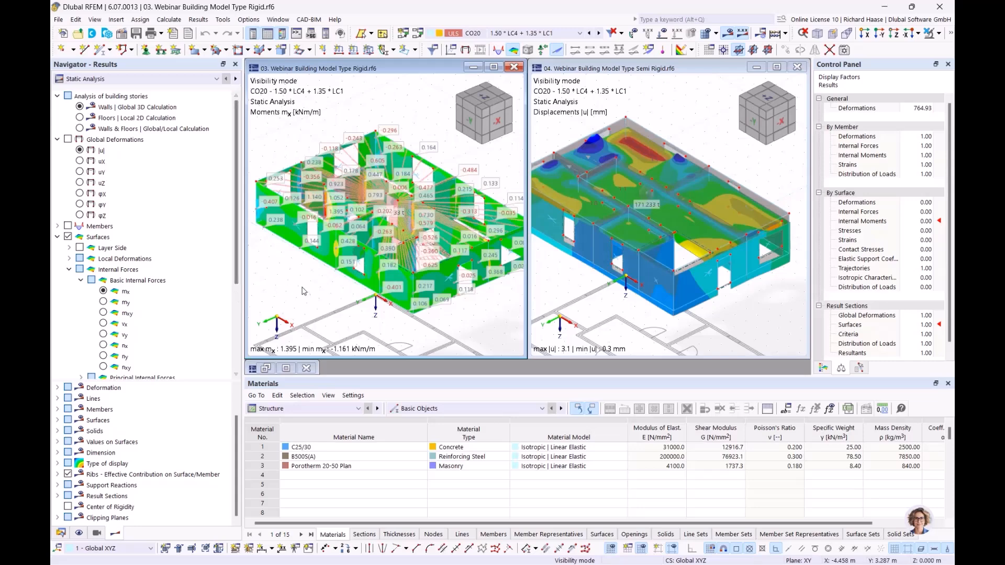
pyautogui.keyDown('ctrl'); pyautogui.moveTo(342, 291); pyautogui.dragTo(327, 300, button='middle'); pyautogui.keyUp('ctrl')
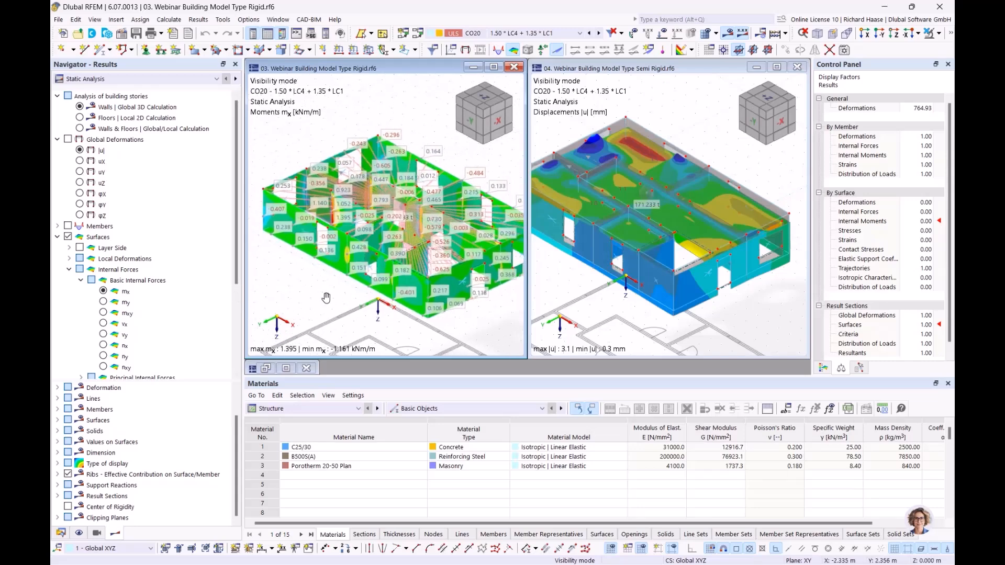
pyautogui.click(493, 67)
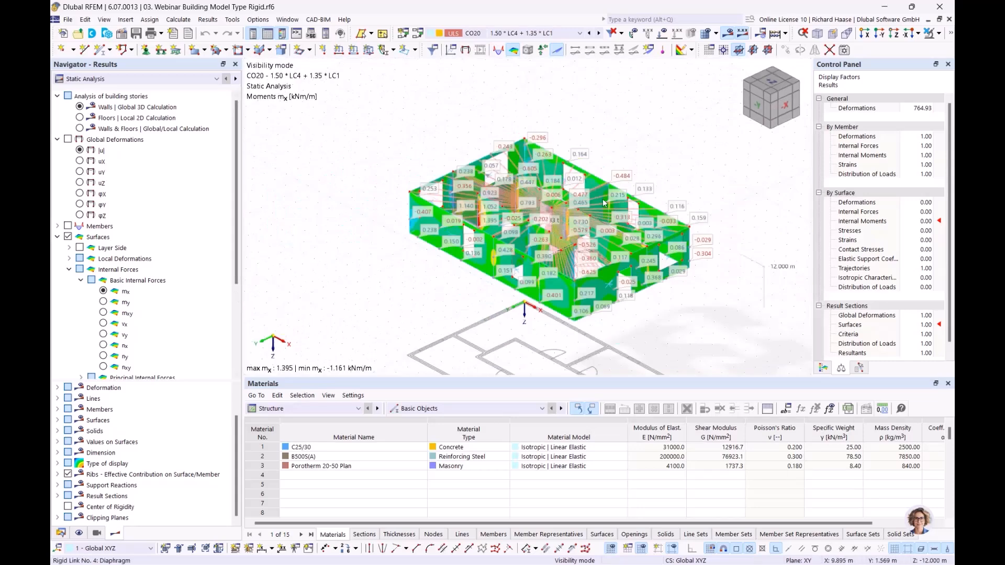
pyautogui.scroll(-2, 603, 201)
pyautogui.scroll(1, 601, 179)
pyautogui.moveTo(601, 178); pyautogui.dragTo(621, 153, button='middle')
pyautogui.scroll(1, 587, 161)
pyautogui.scroll(-1, 586, 161)
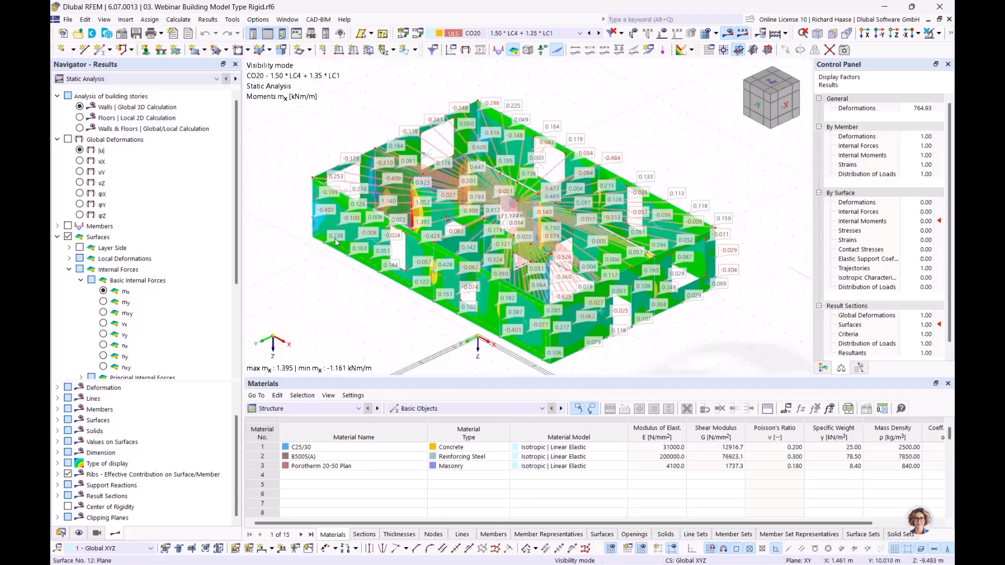
# Step: Compare Walls and Floors moments, ending on Walls & Floors (−33.072 to 8.320 kNm/m)
pyautogui.moveTo(335, 242)
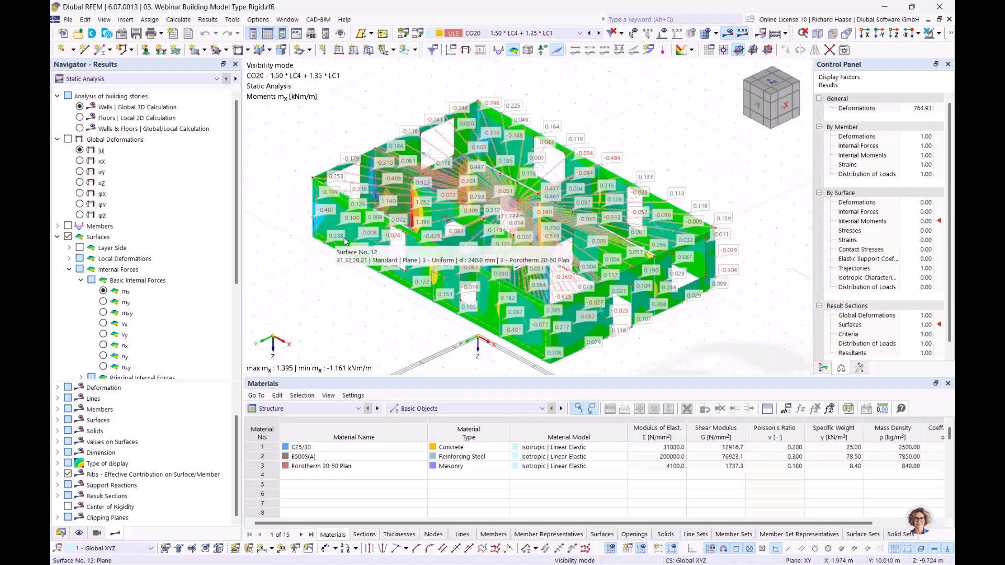
pyautogui.click(80, 117)
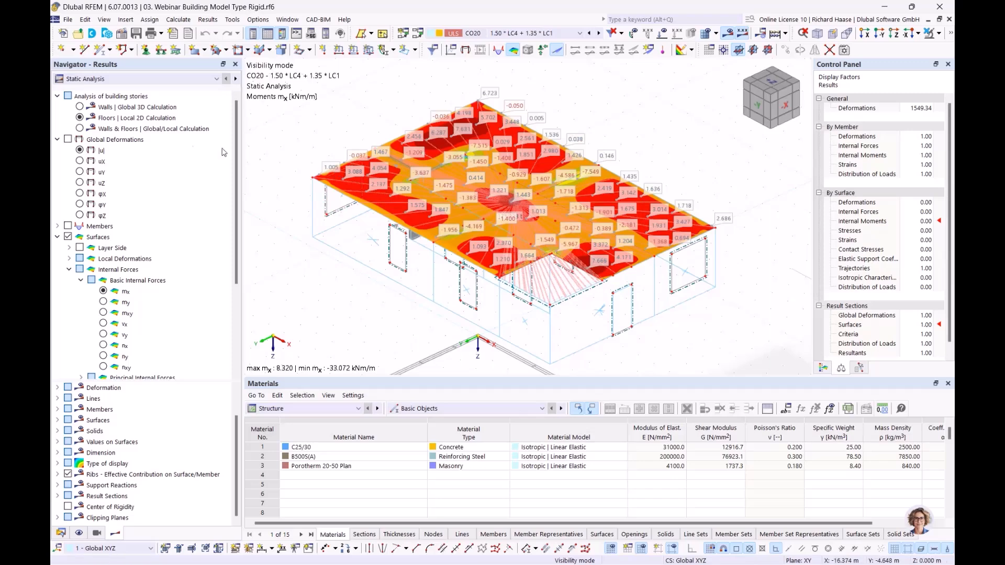
pyautogui.click(136, 117)
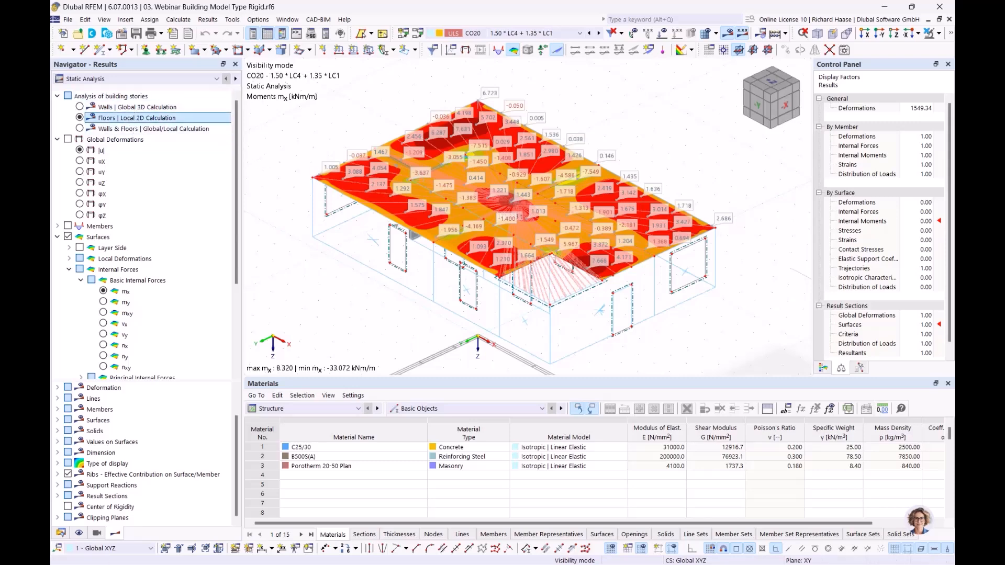
pyautogui.click(79, 128)
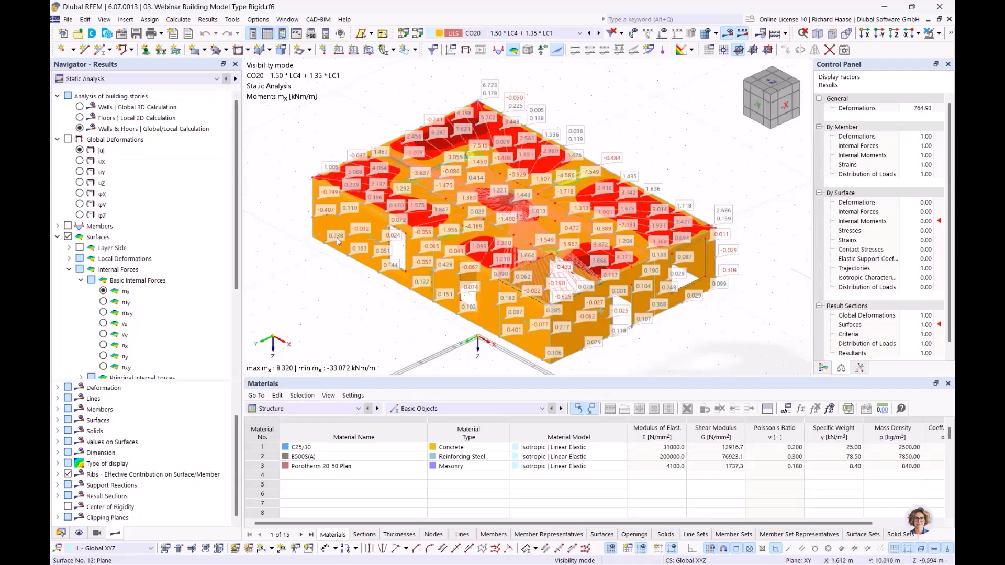
pyautogui.click(79, 107)
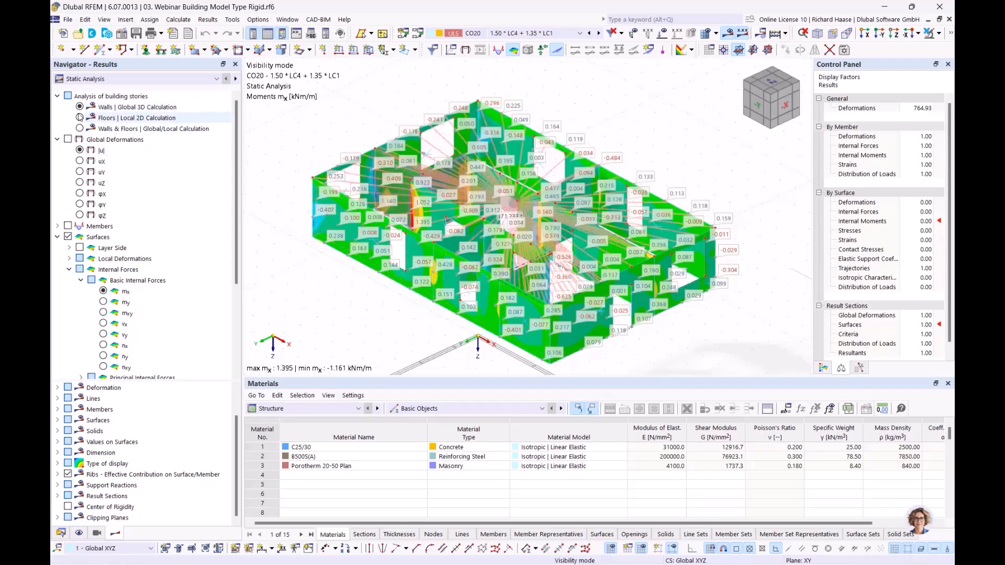
pyautogui.click(80, 118)
pyautogui.click(79, 107)
pyautogui.click(79, 117)
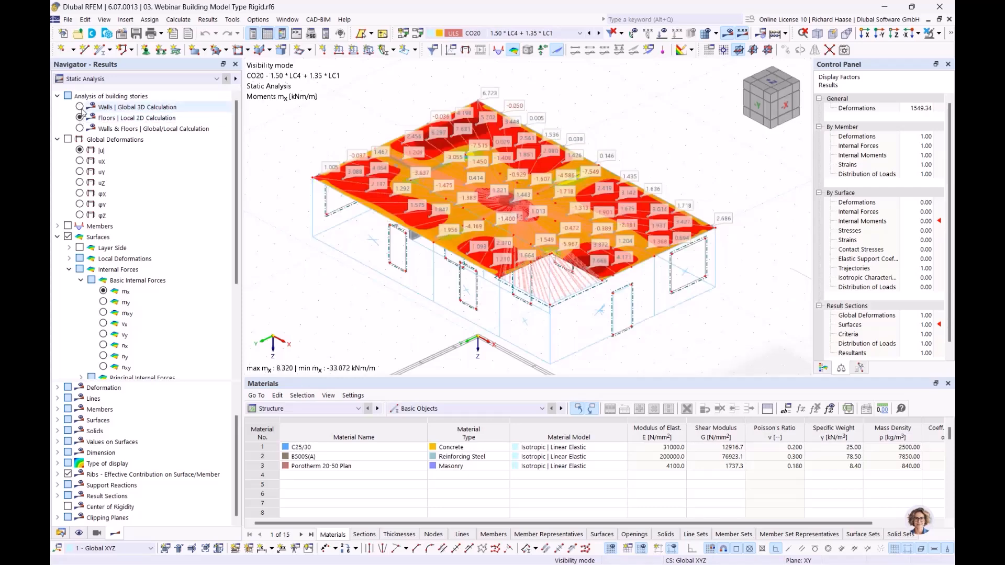
pyautogui.click(79, 107)
pyautogui.click(79, 117)
pyautogui.click(81, 129)
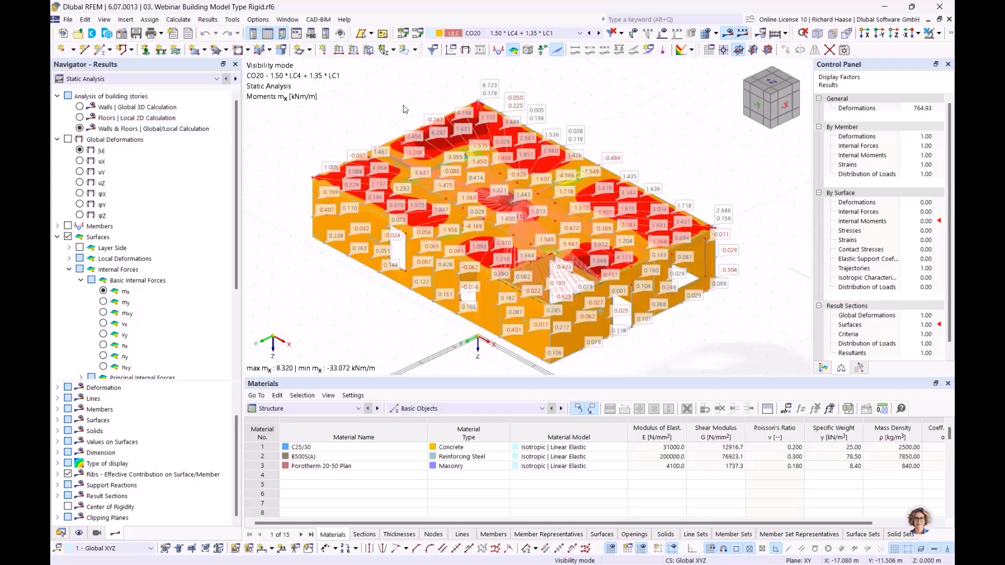
pyautogui.click(290, 20)
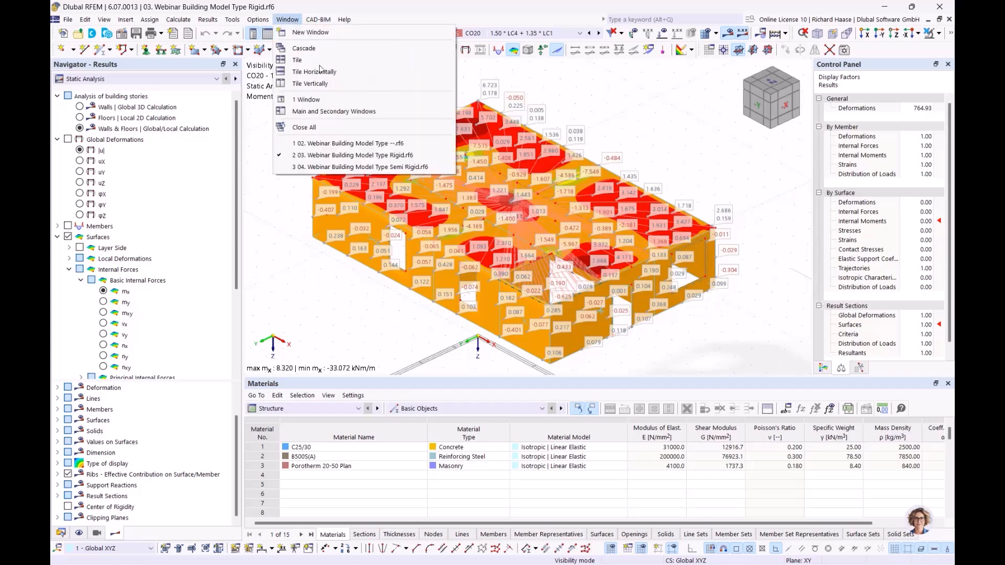
# Step: Switch to the 04 Semi Rigid model showing mx moments with values labelled on surfaces
pyautogui.click(350, 167)
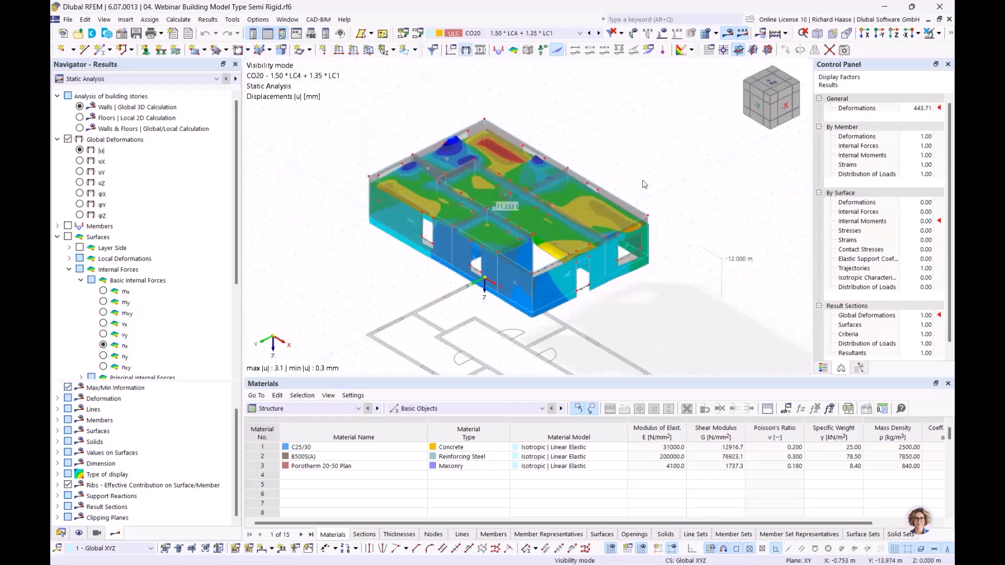
pyautogui.click(104, 292)
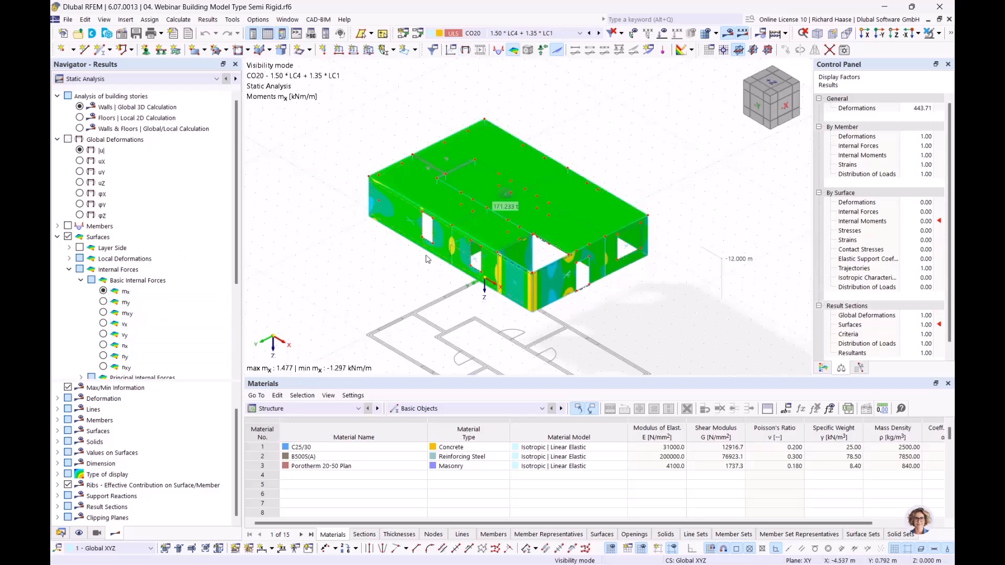
pyautogui.scroll(1, 427, 259)
pyautogui.moveTo(429, 259); pyautogui.dragTo(387, 262, button='middle')
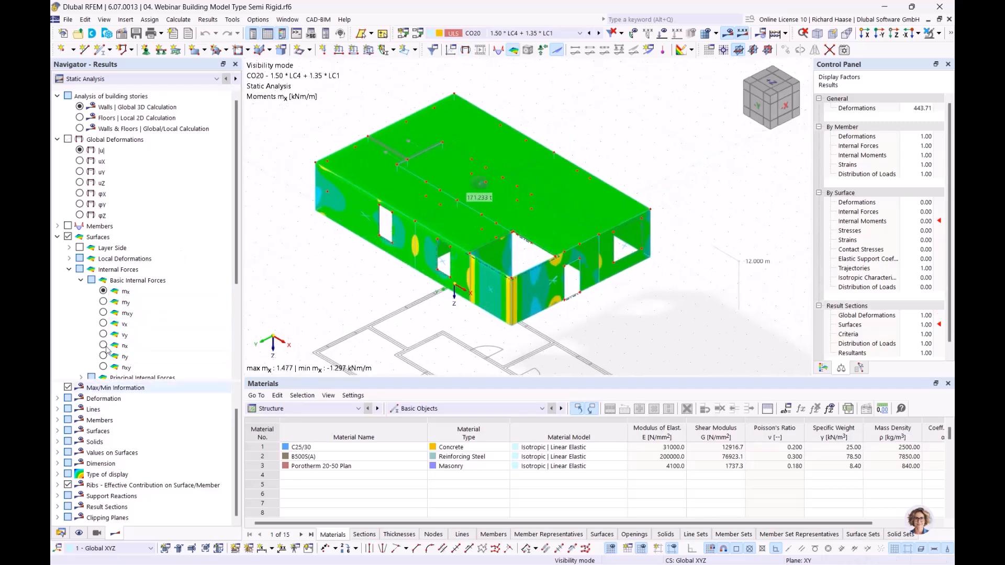
pyautogui.scroll(-4, 69, 345)
pyautogui.click(68, 356)
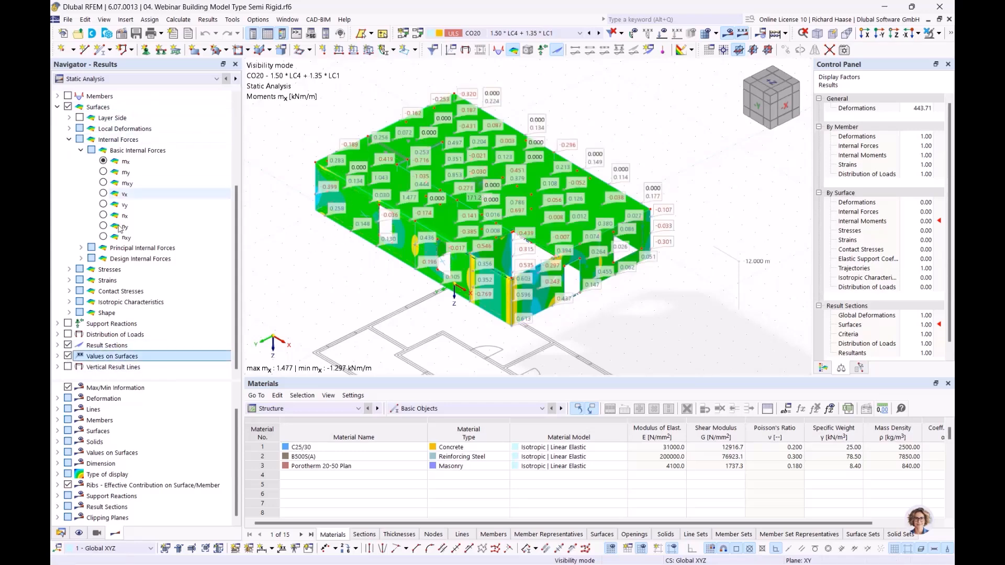
pyautogui.scroll(4, 82, 131)
# Step: Compare semi-rigid mx moments for the Floors, Walls, and Walls & Floors storey calculations
pyautogui.click(79, 118)
pyautogui.click(80, 129)
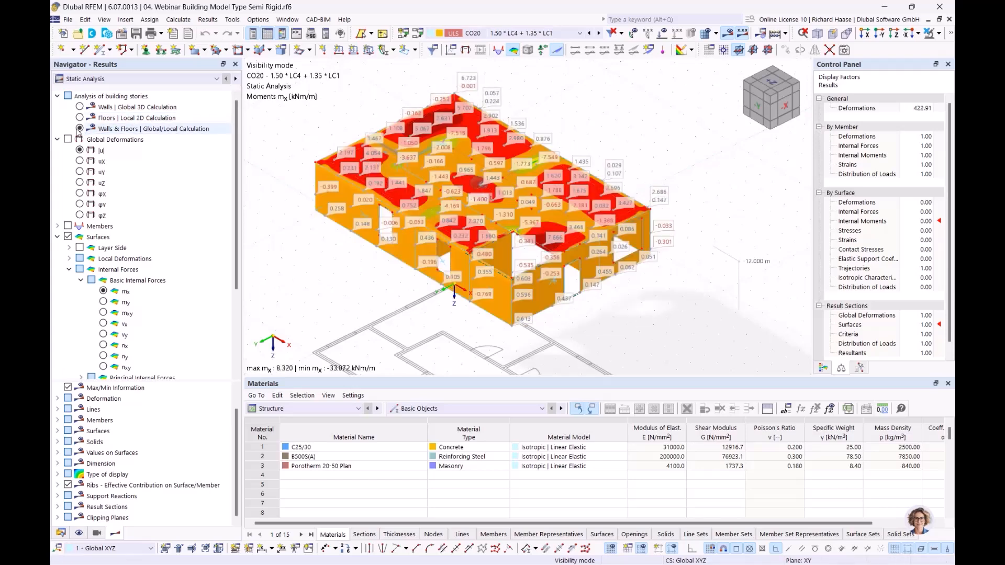
pyautogui.click(80, 106)
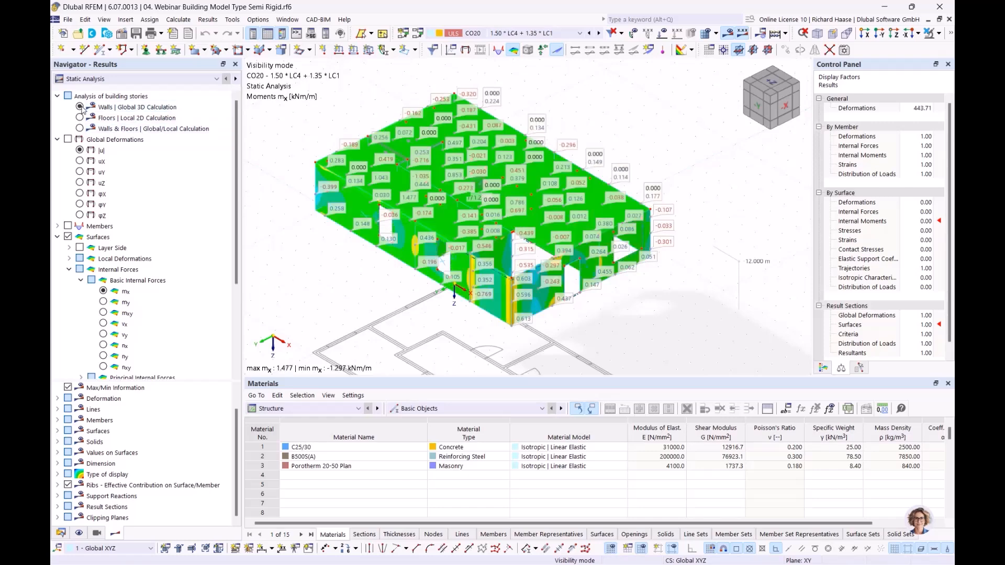
pyautogui.click(80, 118)
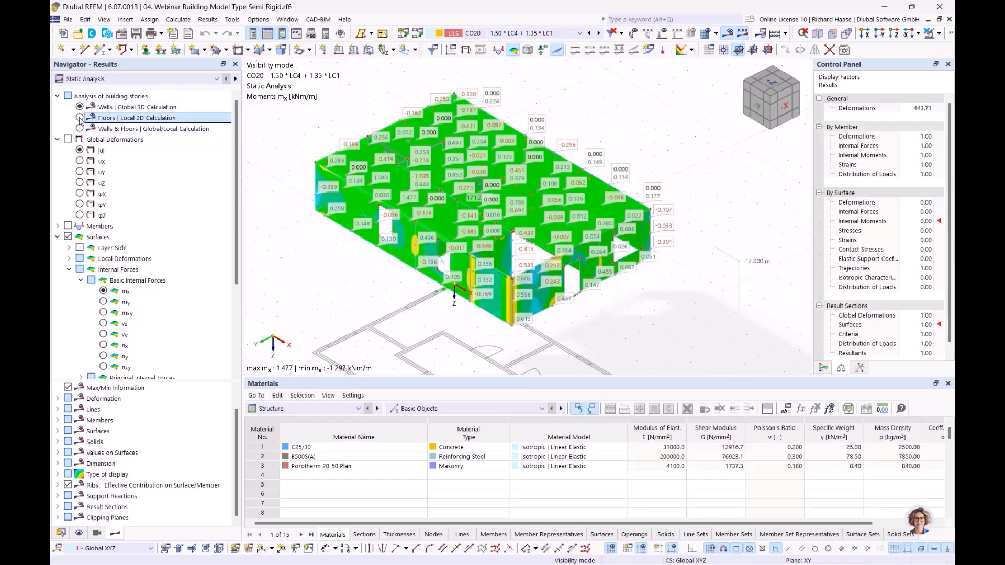
pyautogui.click(79, 128)
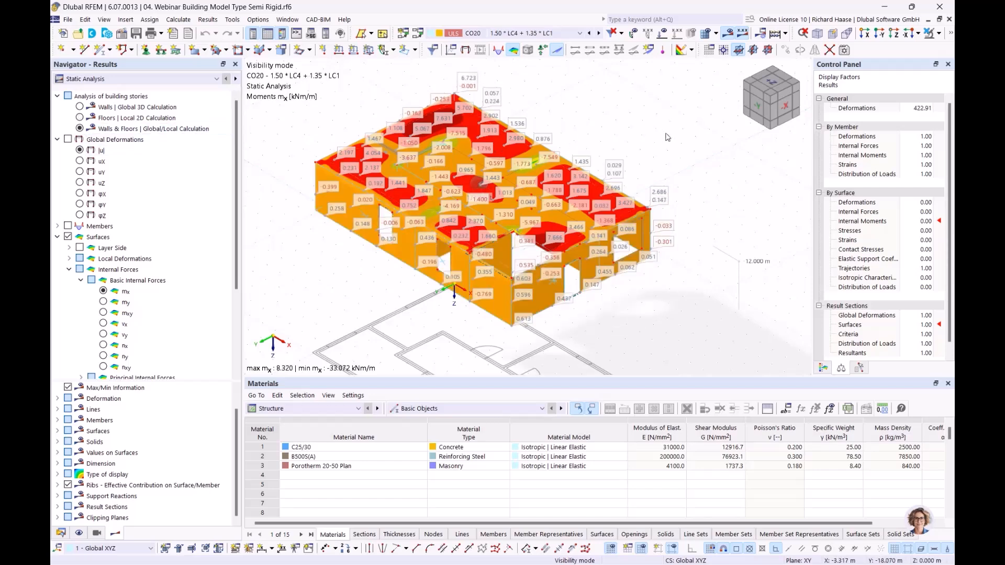
# Step: Compare global displacements |u| per storey calculation, ending on Walls & Floors (0.3 to 3.2 mm)
pyautogui.click(80, 150)
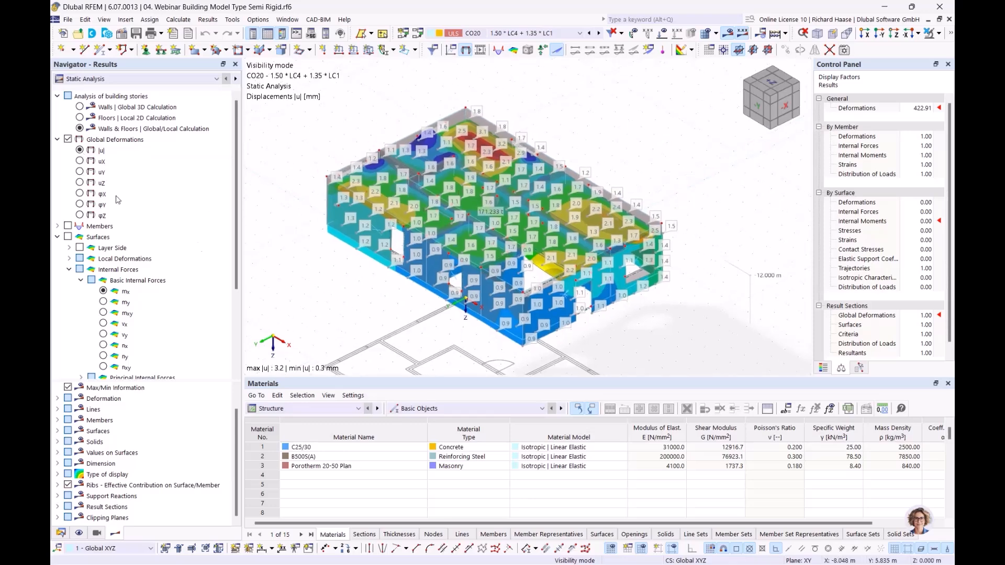
pyautogui.click(79, 107)
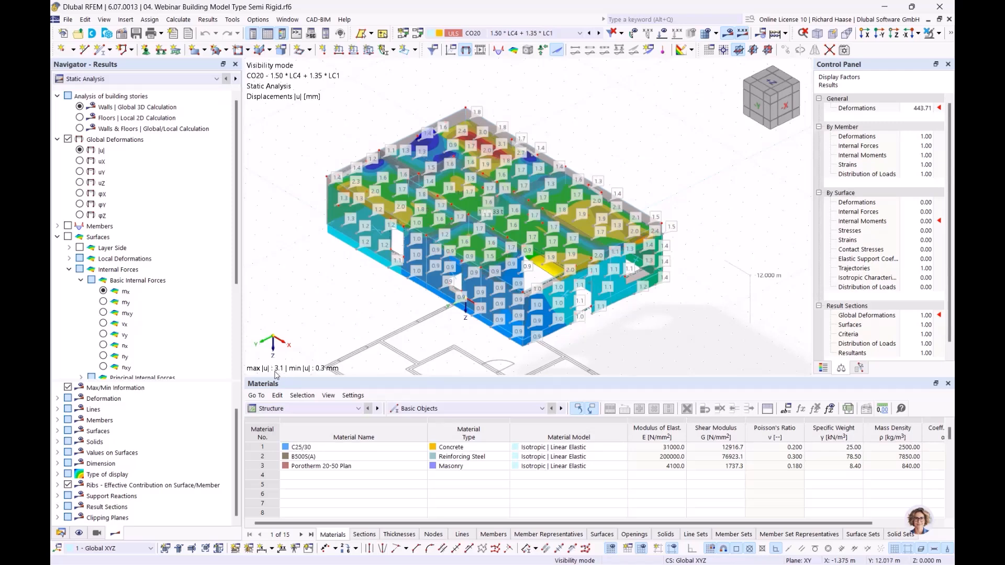
pyautogui.click(80, 117)
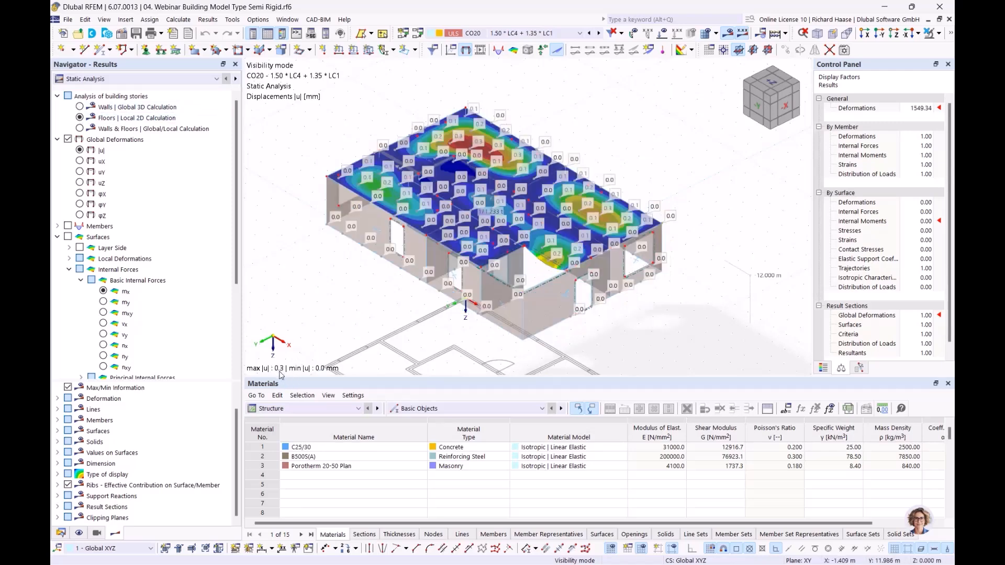
pyautogui.click(79, 129)
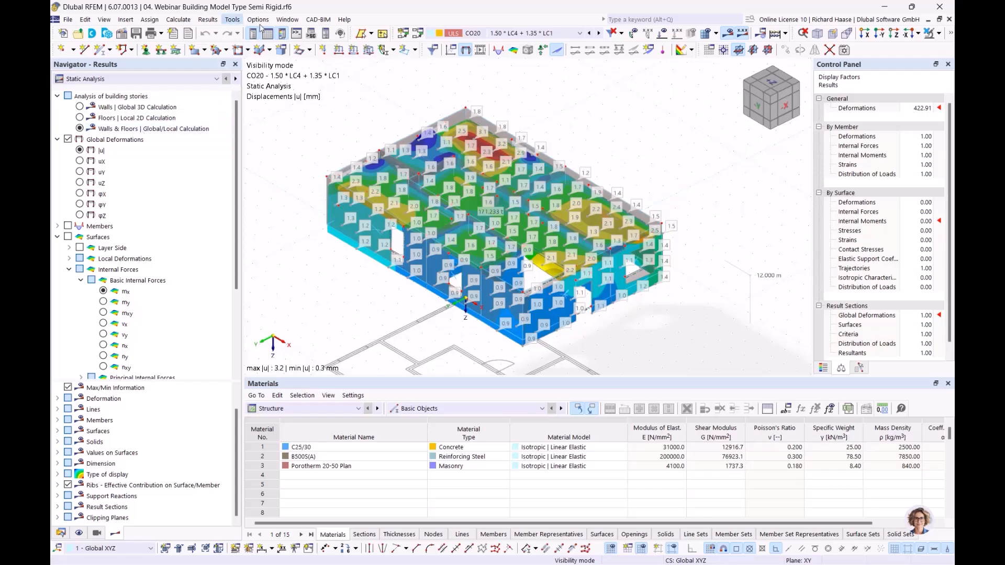
pyautogui.click(287, 21)
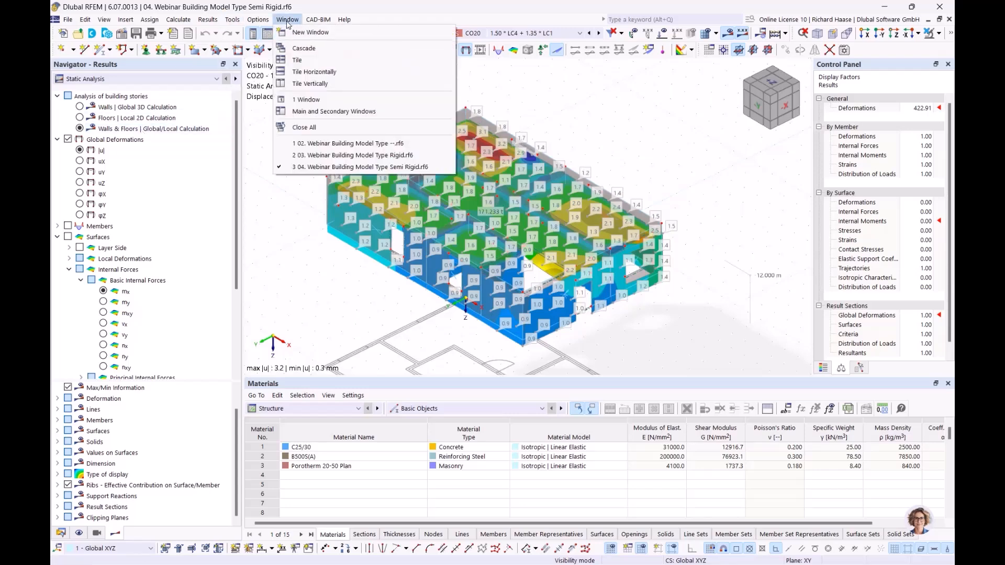
# Step: Compare the 03 Rigid model's |u| displacements for Walls, Floors, and Walls & Floors calculations
pyautogui.click(352, 154)
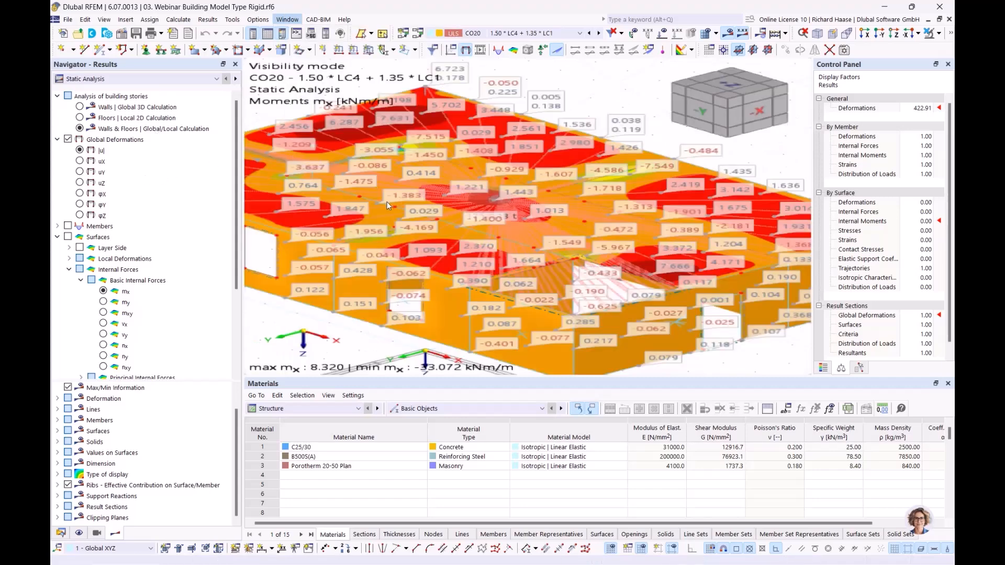
pyautogui.click(80, 150)
pyautogui.click(80, 107)
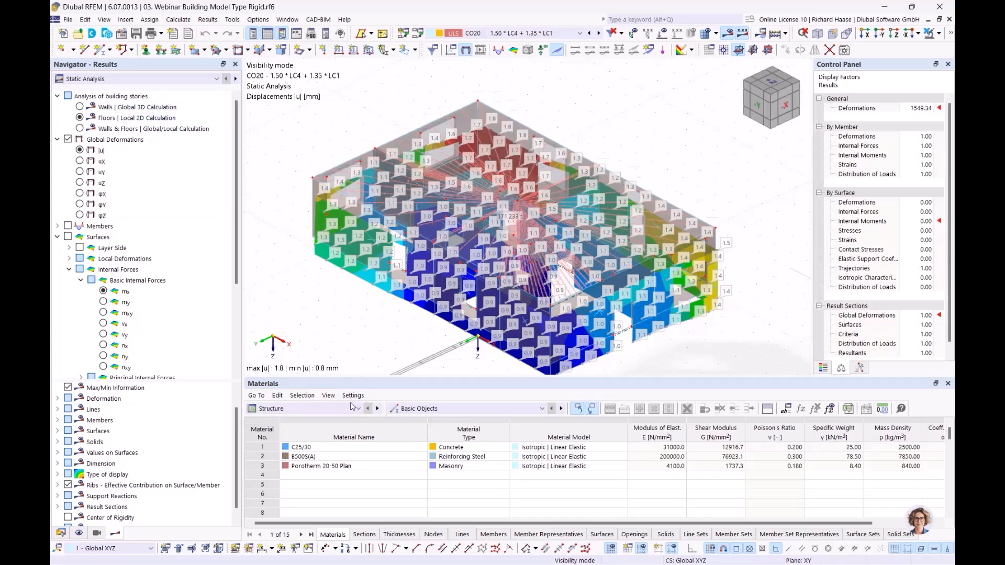
pyautogui.click(79, 117)
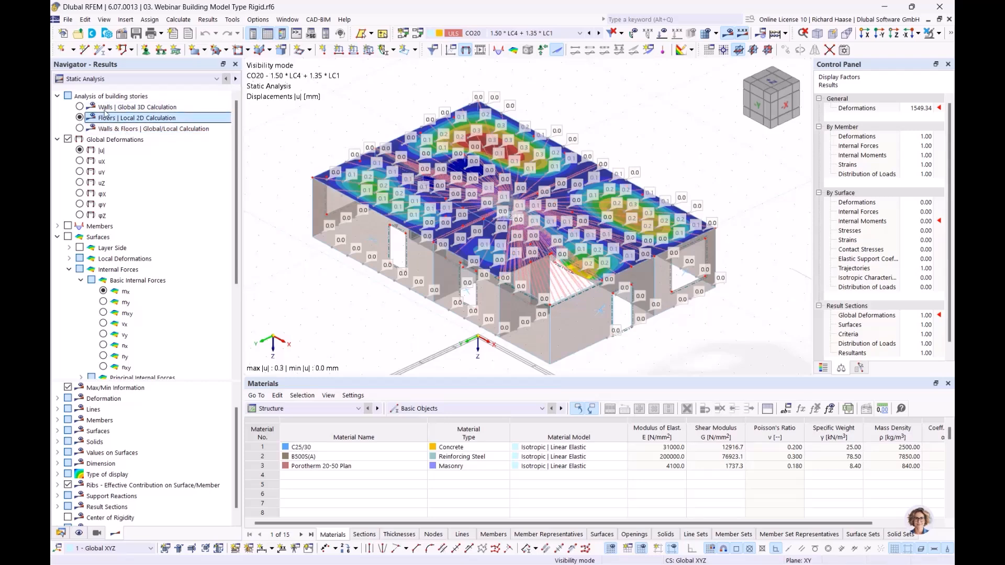
pyautogui.click(80, 129)
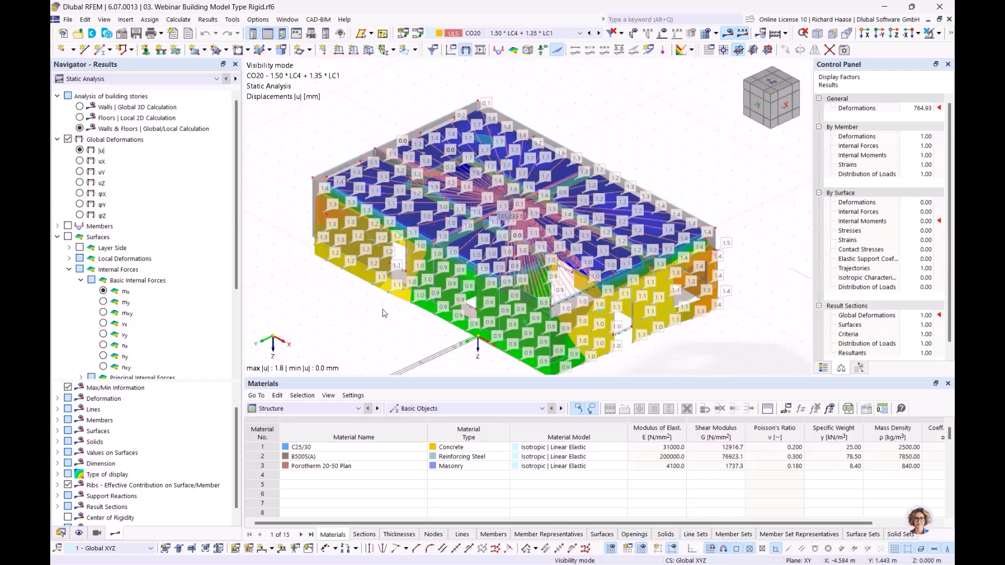
# Step: Hide the surface value labels and advance to slide 7, 'Shear walls and deep beams'
pyautogui.scroll(-4, 74, 340)
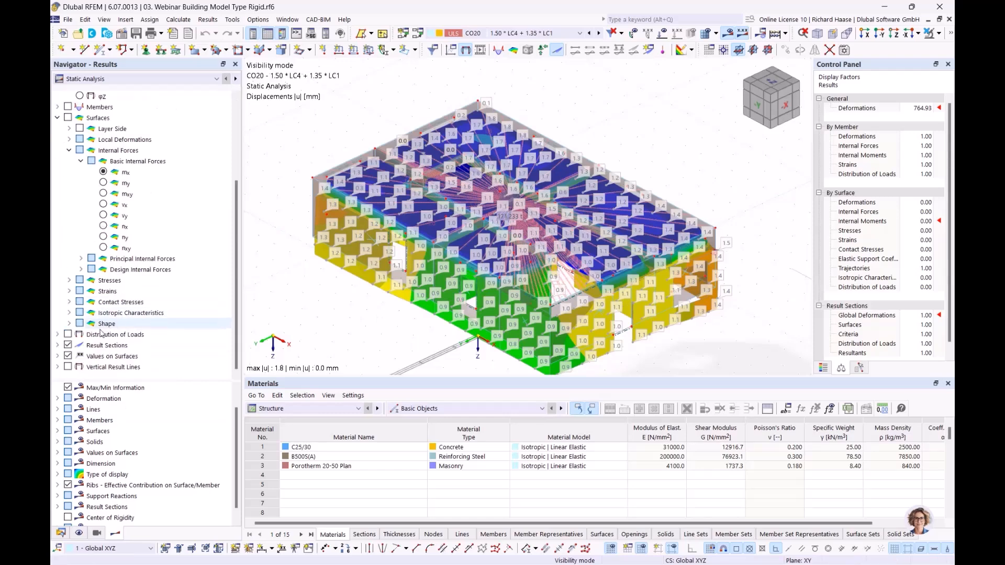
pyautogui.click(68, 356)
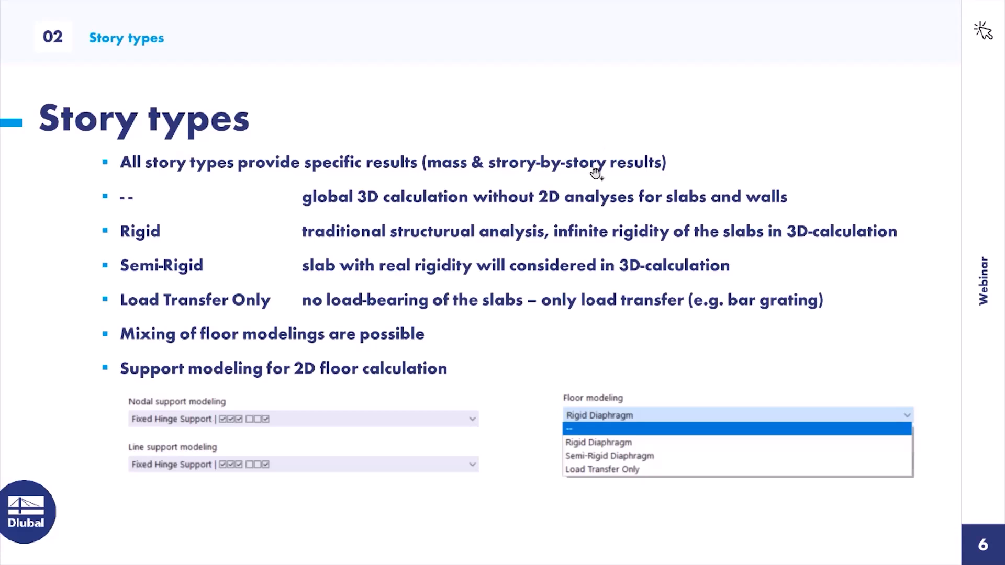
pyautogui.click(596, 174)
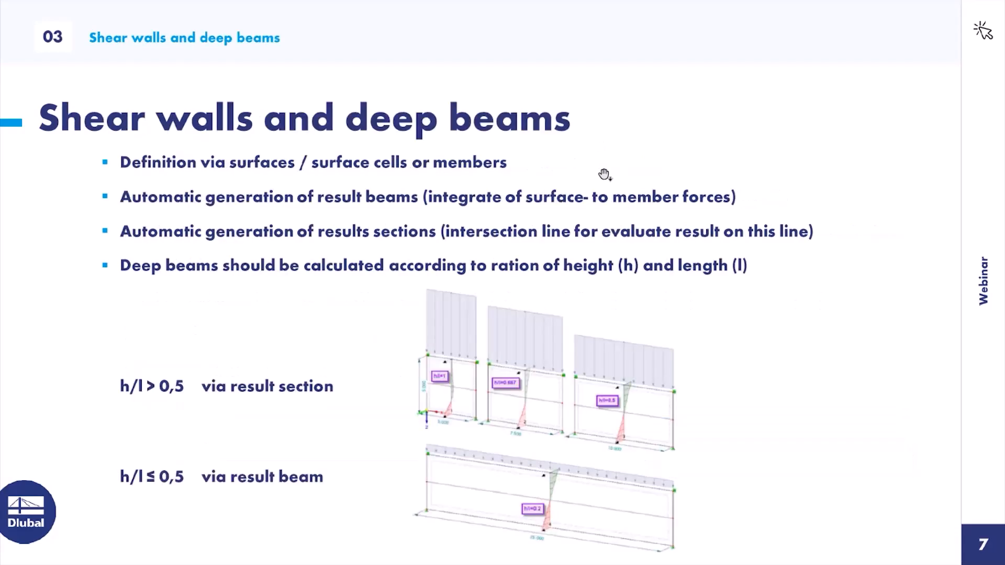
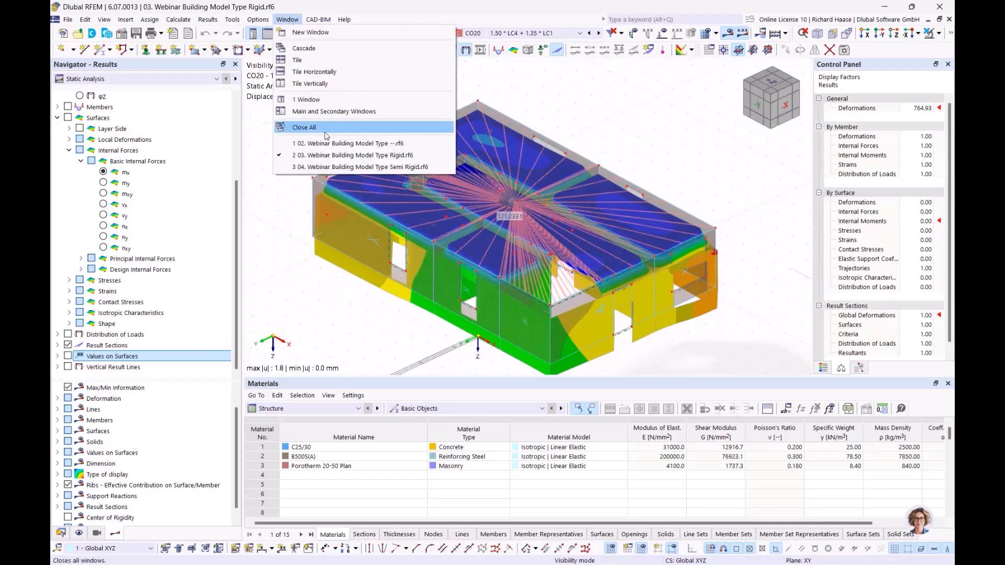
# Step: Switch to the 02. Webinar Building Model Type --.rf6 model window
pyautogui.click(314, 144)
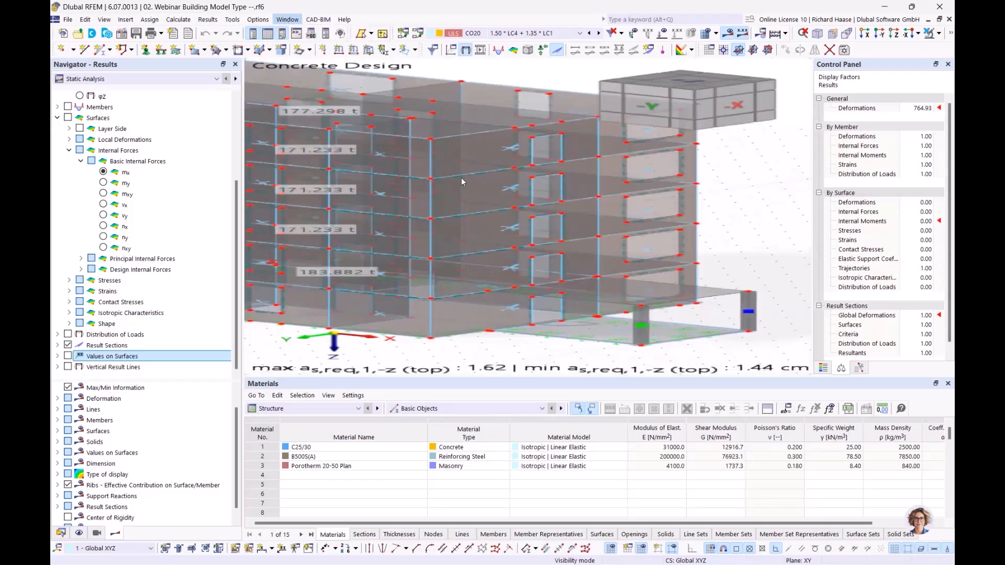
# Step: Expand Building Model > Shear Walls in the Data tree, showing one wall from Z 0.000 to 15.000 m
pyautogui.moveTo(602, 183); pyautogui.dragTo(590, 201, button='middle')
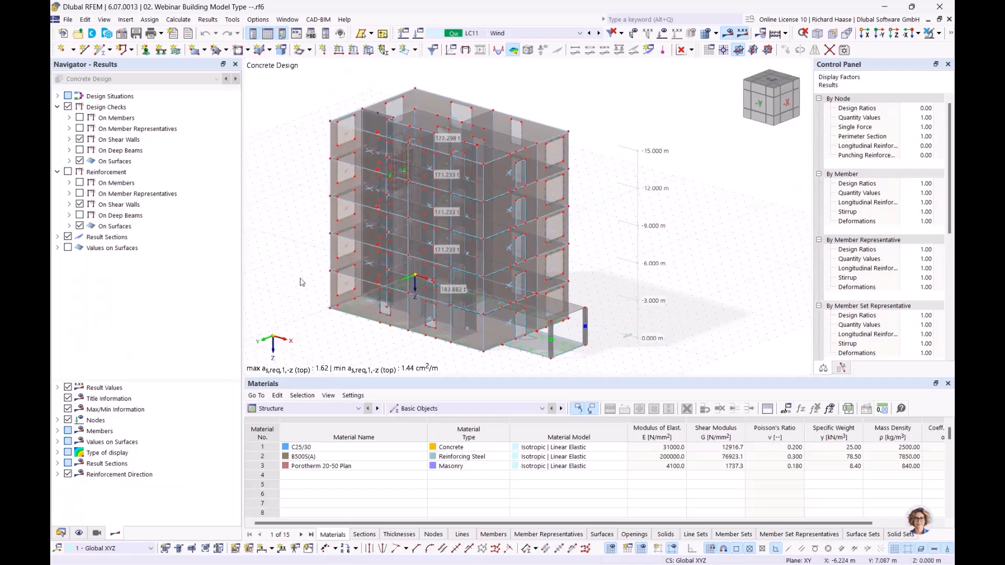
pyautogui.click(61, 534)
pyautogui.scroll(-5, 211, 331)
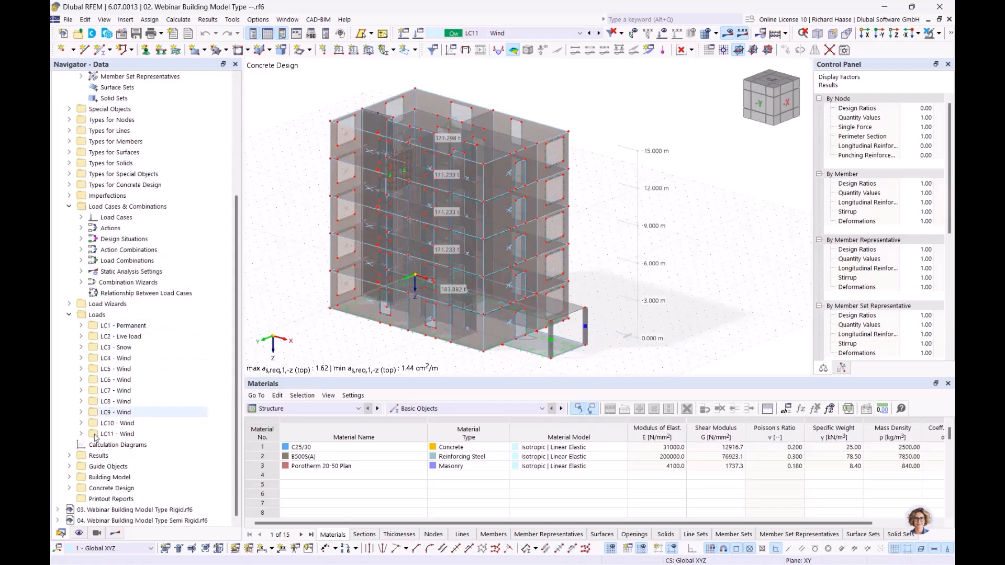
pyautogui.click(69, 477)
pyautogui.scroll(-2, 174, 385)
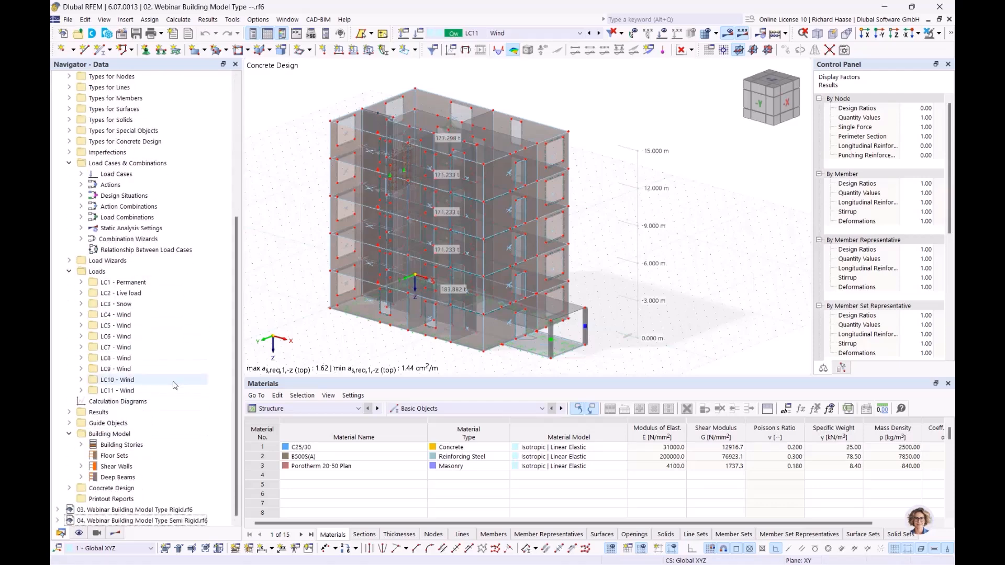
pyautogui.click(106, 467)
pyautogui.click(80, 467)
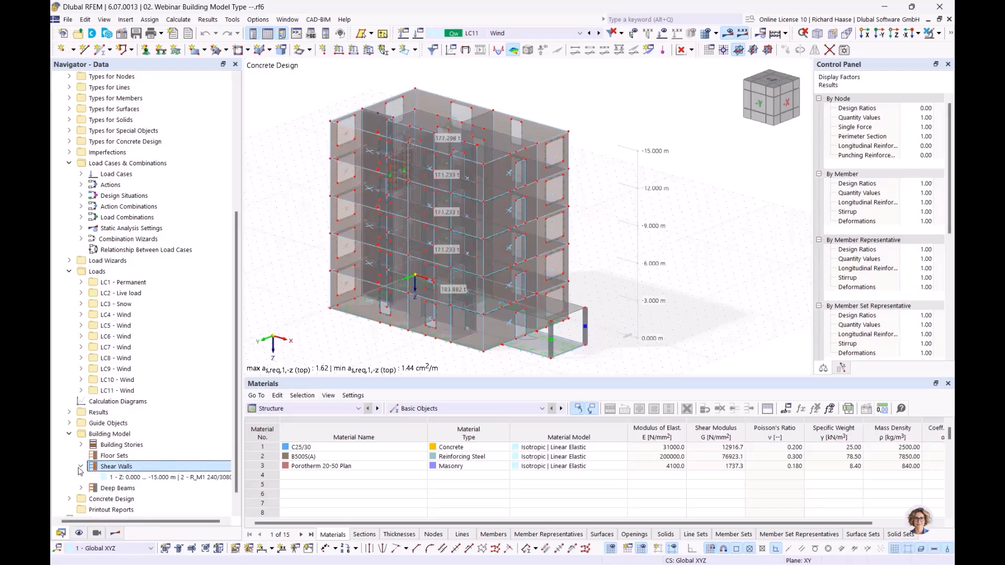
pyautogui.rightClick(153, 465)
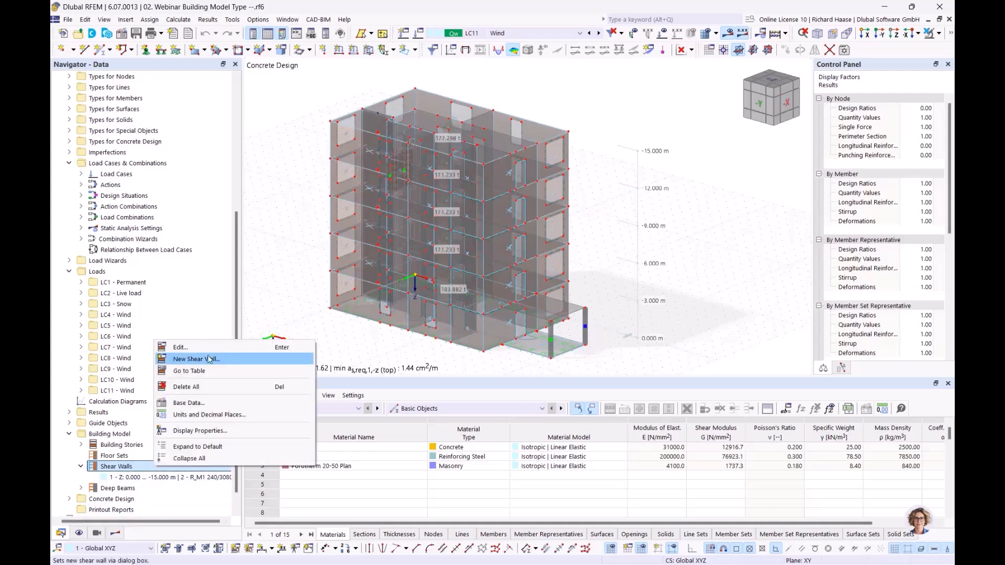
pyautogui.click(136, 479)
pyautogui.click(137, 479)
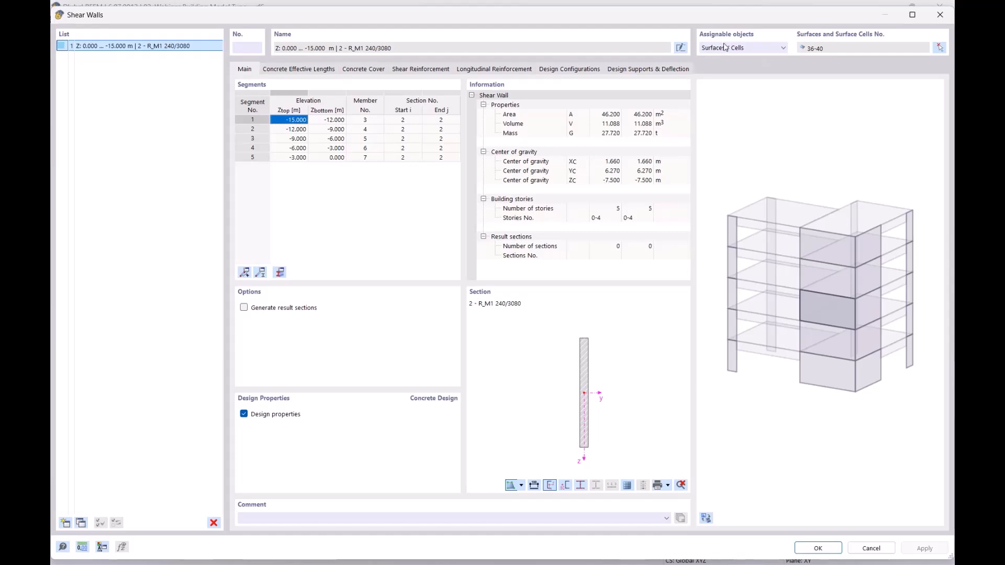
pyautogui.moveTo(719, 14); pyautogui.dragTo(682, 158)
pyautogui.click(718, 198)
pyautogui.click(717, 194)
pyautogui.moveTo(752, 160); pyautogui.dragTo(783, 42)
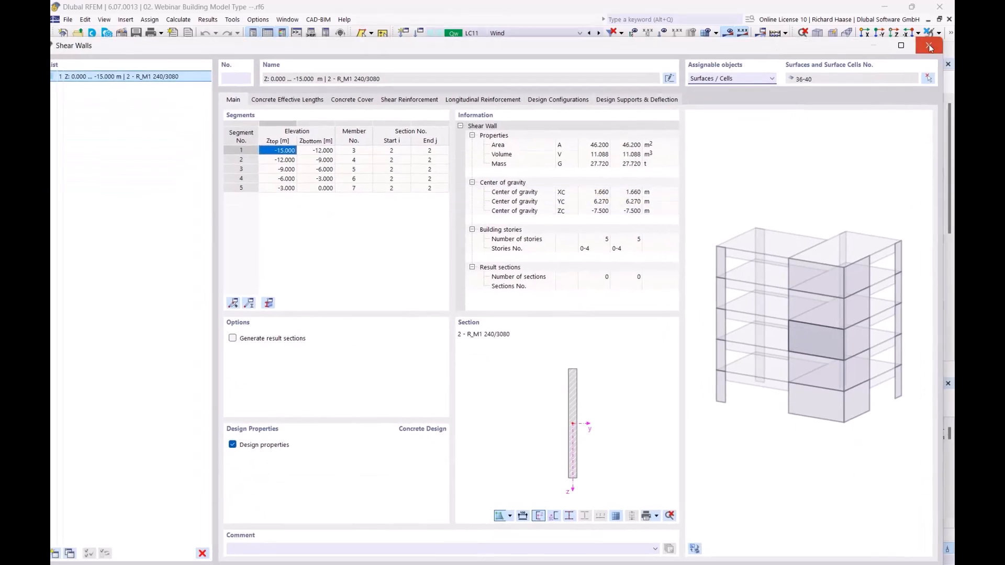
pyautogui.click(930, 47)
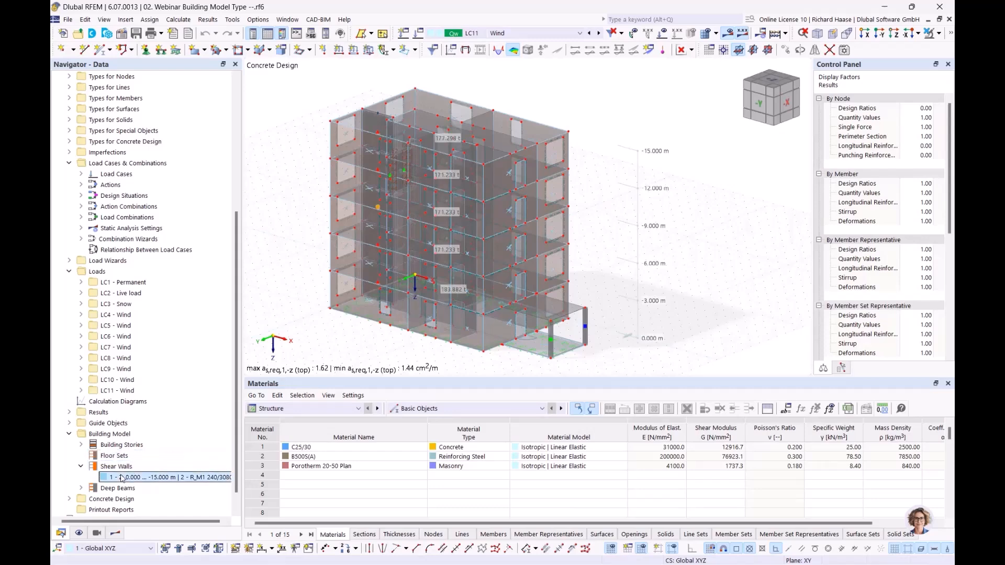
# Step: Isolate shear wall 1 with Visibility by Selected Objects and open its properties (5 stories, 27.720 t)
pyautogui.click(937, 33)
pyautogui.click(921, 49)
pyautogui.keyDown('ctrl'); pyautogui.moveTo(466, 178); pyautogui.dragTo(499, 187, button='middle'); pyautogui.keyUp('ctrl')
pyautogui.scroll(1, 492, 238)
pyautogui.moveTo(421, 229); pyautogui.dragTo(469, 237, button='middle')
pyautogui.scroll(1, 492, 237)
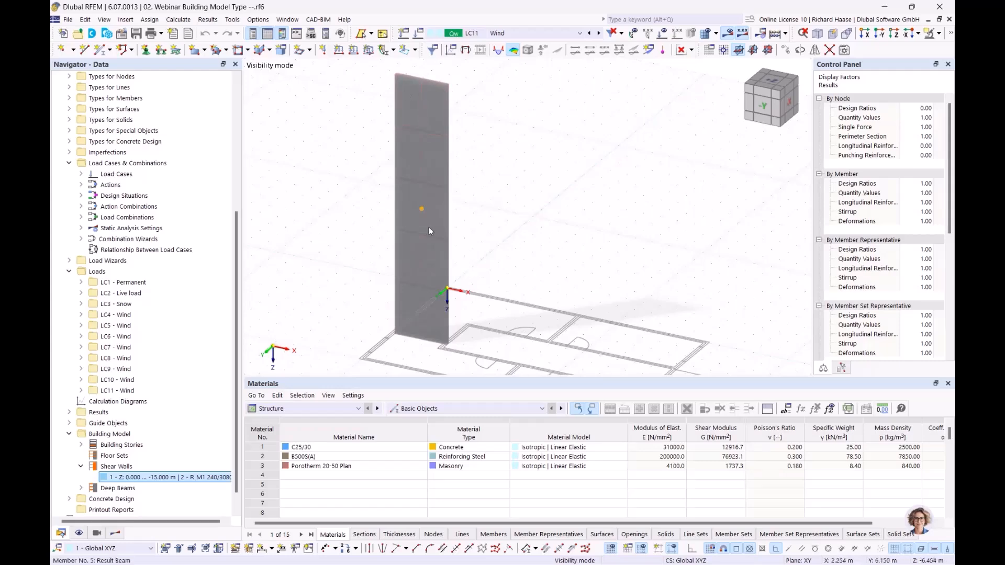
pyautogui.doubleClick(166, 477)
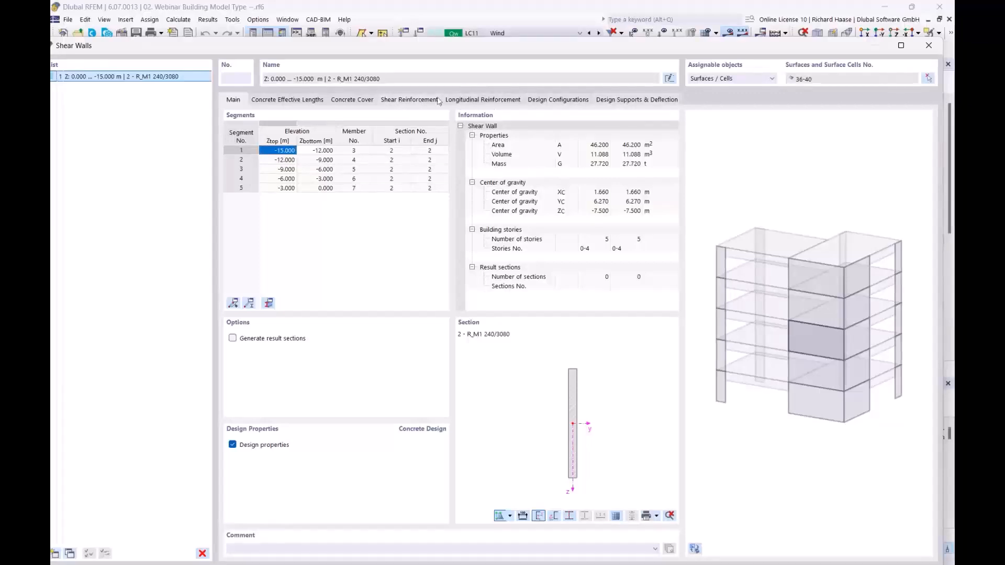
# Step: Show the wall's Longitudinal Reinforcement settings and rotate the 3D rebar view
pyautogui.click(473, 100)
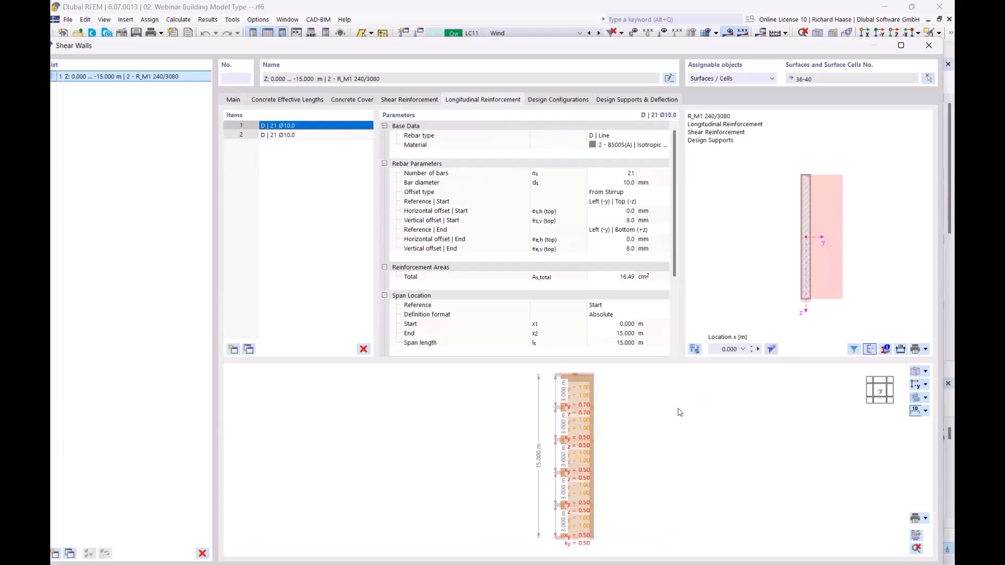
pyautogui.scroll(2, 631, 428)
pyautogui.keyDown('ctrl'); pyautogui.moveTo(631, 428); pyautogui.dragTo(580, 442, button='middle'); pyautogui.keyUp('ctrl')
pyautogui.scroll(5, 550, 426)
pyautogui.scroll(-3, 601, 433)
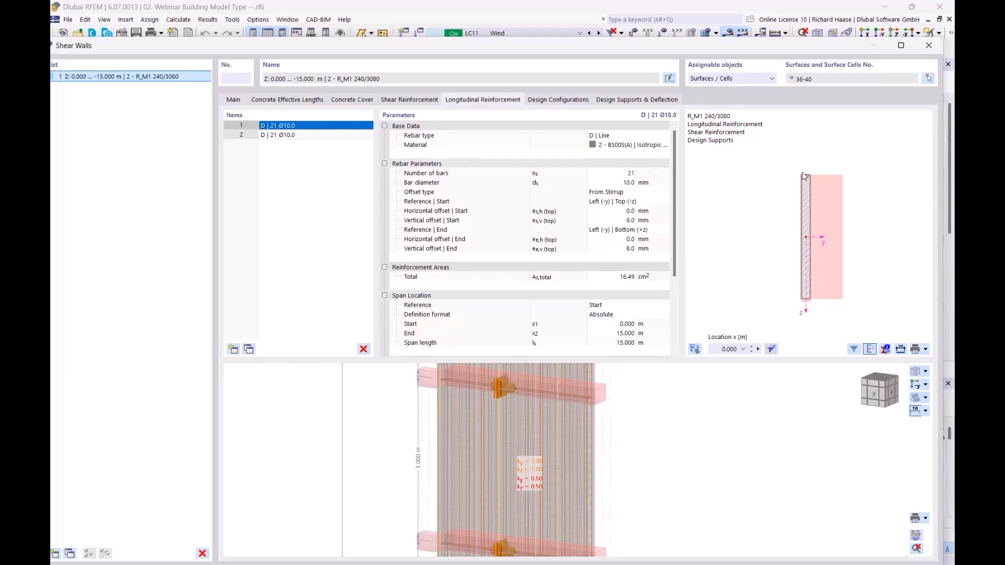
pyautogui.scroll(2, 815, 199)
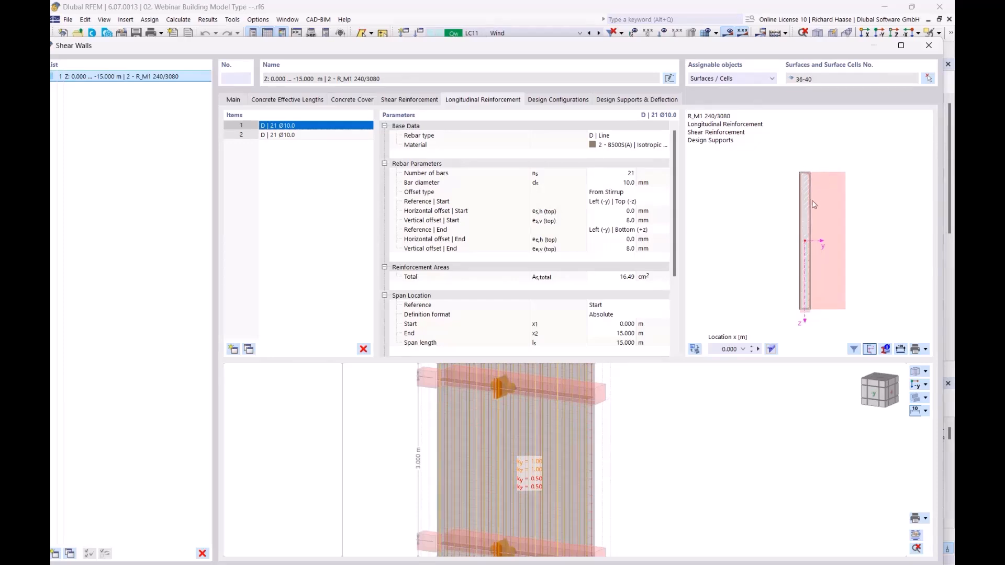
# Step: Inspect the cross-section with two items of 21 Ø10.0 mm bars (16.49 cm²), then close the dialog
pyautogui.moveTo(792, 177); pyautogui.dragTo(817, 162, button='middle')
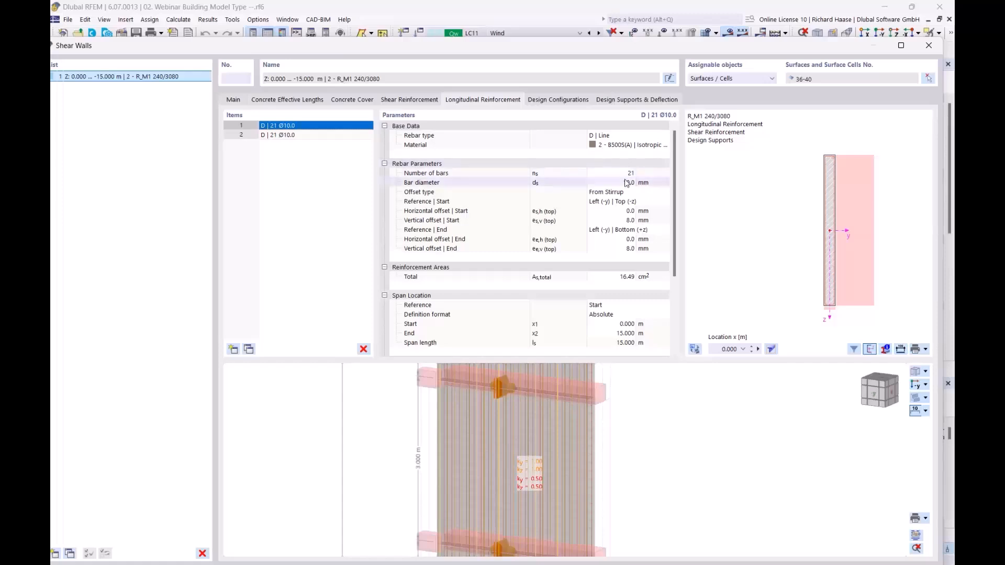
pyautogui.scroll(-2, 795, 258)
pyautogui.moveTo(789, 261); pyautogui.dragTo(740, 253, button='middle')
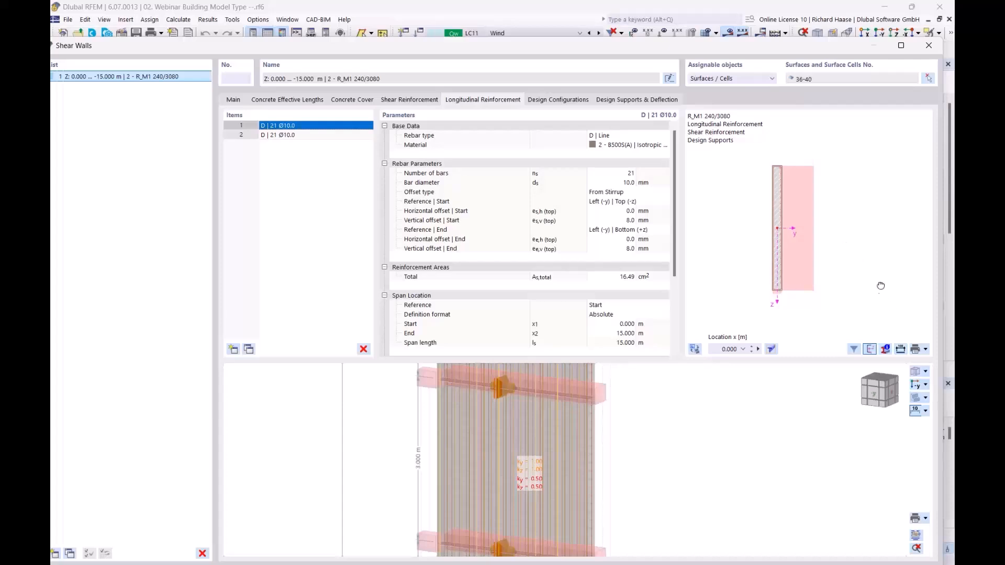
pyautogui.moveTo(881, 291); pyautogui.dragTo(873, 273, button='middle')
pyautogui.moveTo(760, 172); pyautogui.dragTo(813, 208, button='middle')
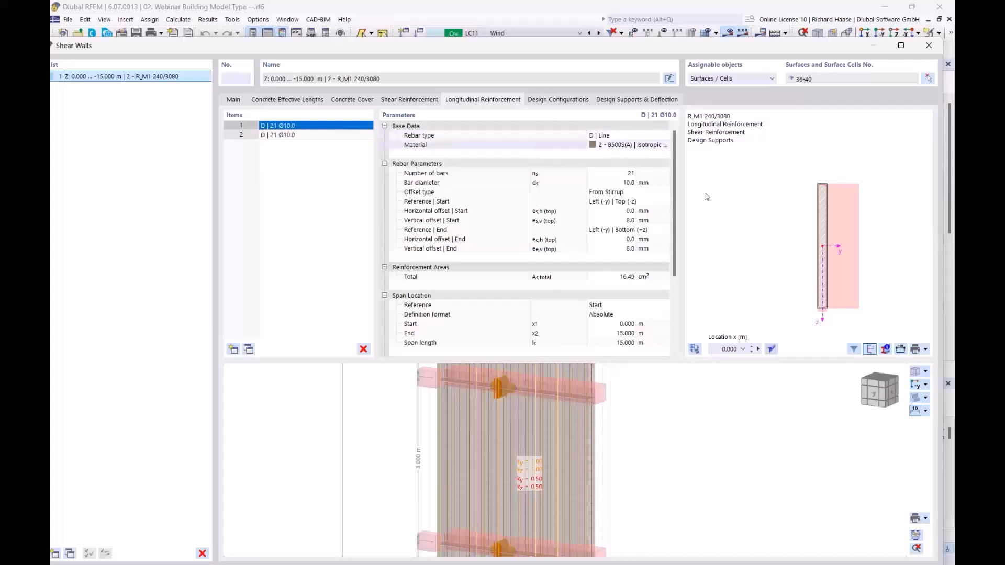
pyautogui.moveTo(773, 297); pyautogui.dragTo(726, 286, button='middle')
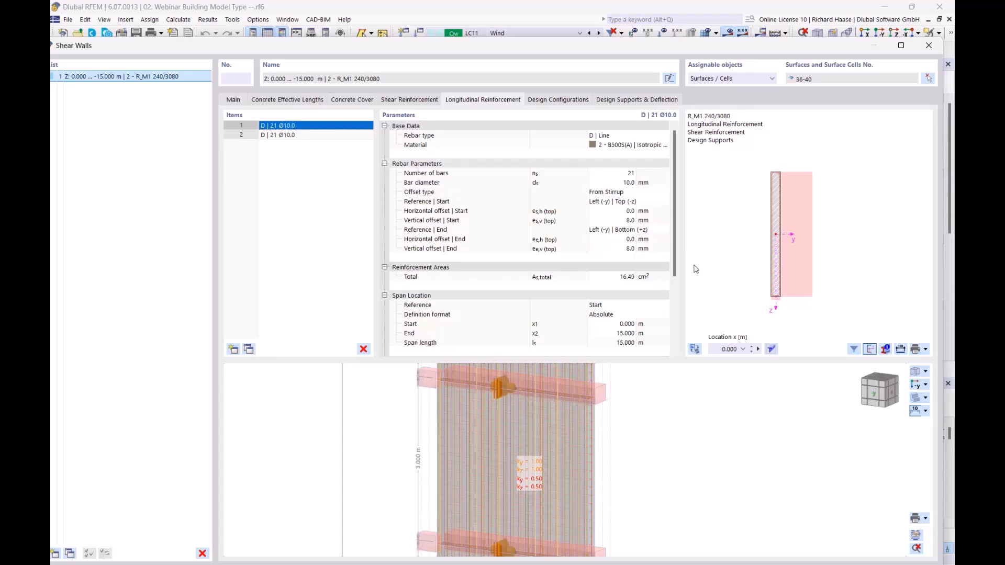
pyautogui.click(929, 46)
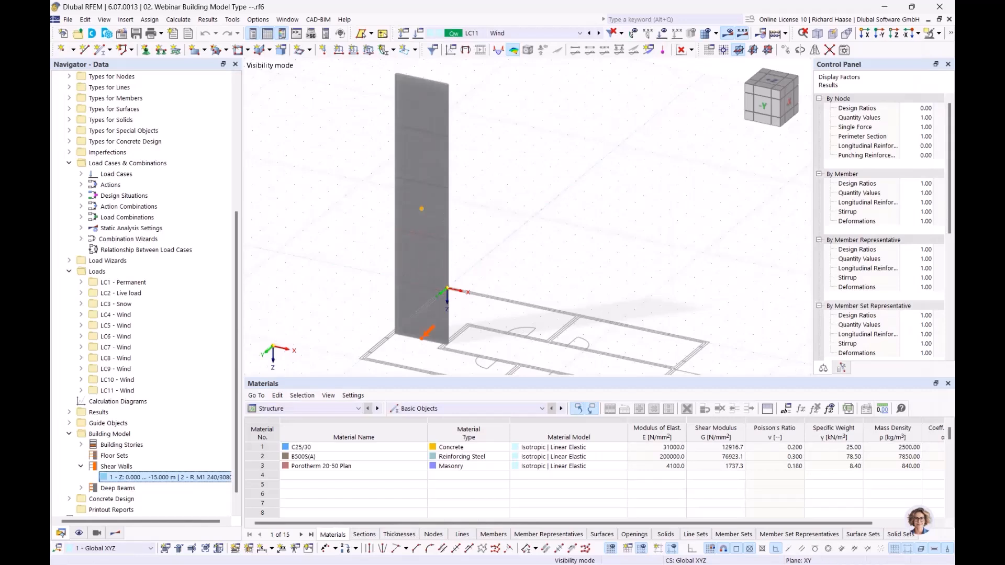
# Step: Switch the Navigator to concrete design results and pick the design checks on shear walls
pyautogui.moveTo(544, 195)
pyautogui.mouseDown(button='middle')
pyautogui.moveTo(523, 168)
pyautogui.moveTo(531, 182)
pyautogui.mouseUp(button='middle')
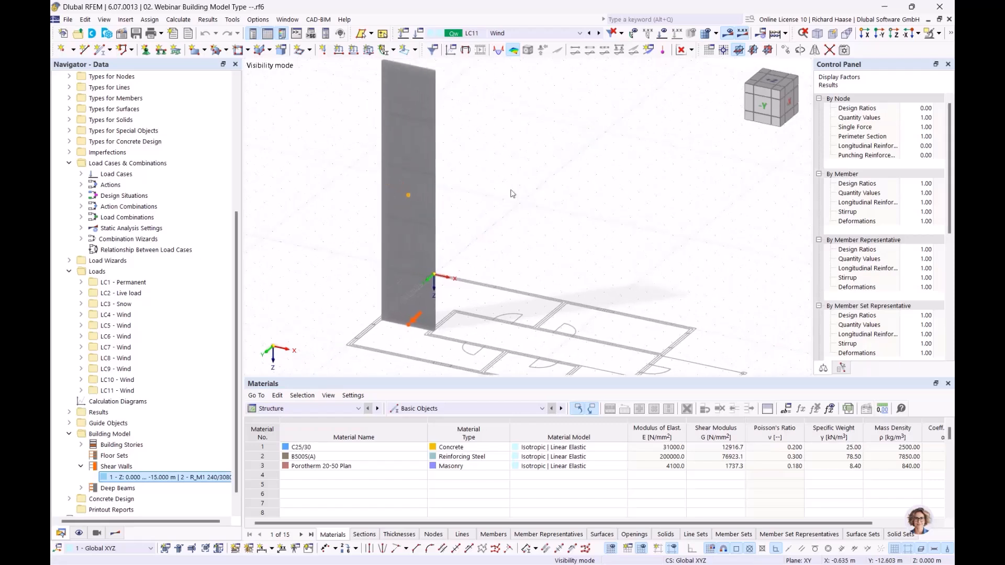
pyautogui.click(121, 535)
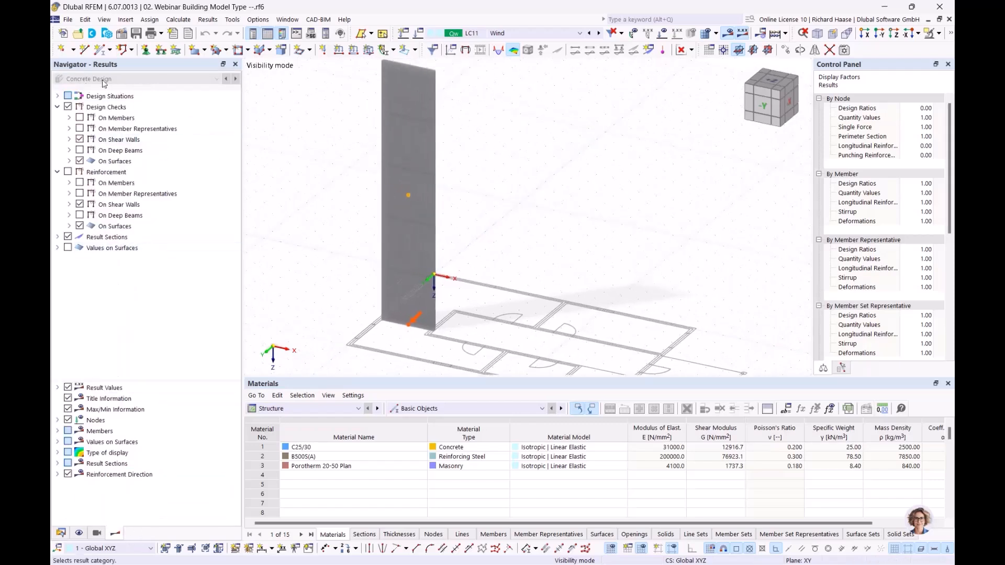
pyautogui.click(138, 144)
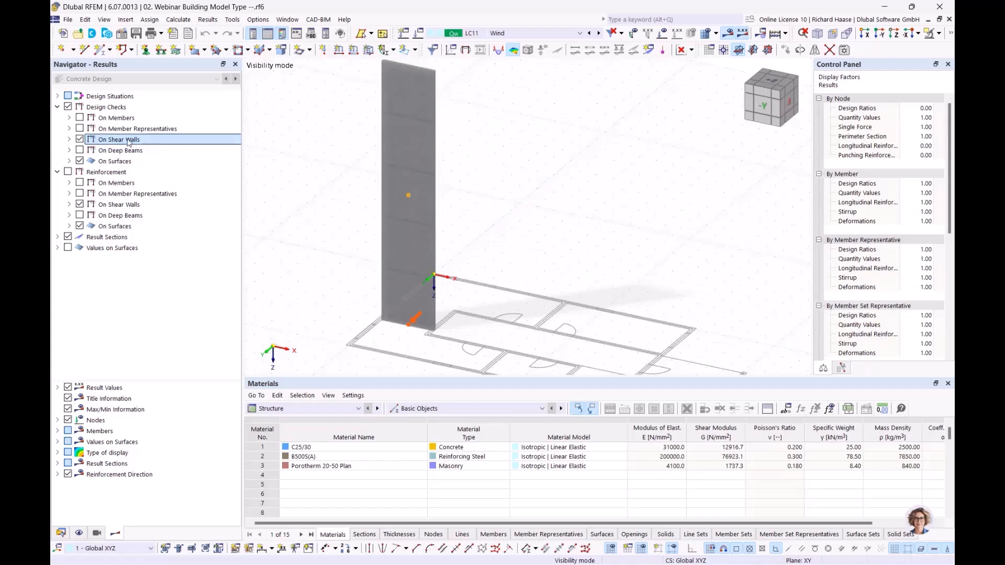
# Step: Set the table to Concrete Design, showing the empty Errors & Warnings overview
pyautogui.click(399, 409)
pyautogui.click(309, 408)
pyautogui.click(310, 408)
pyautogui.click(293, 480)
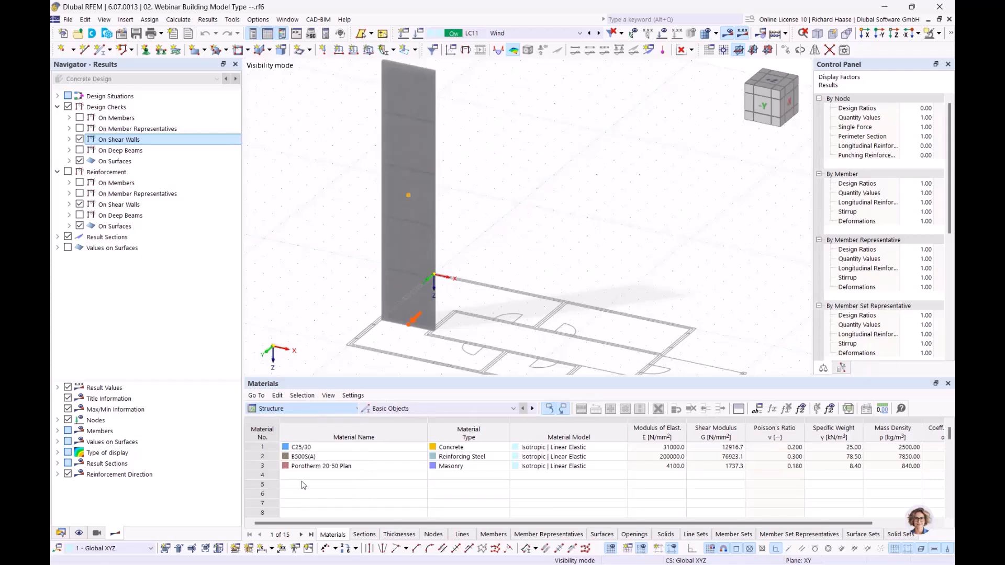
pyautogui.click(426, 409)
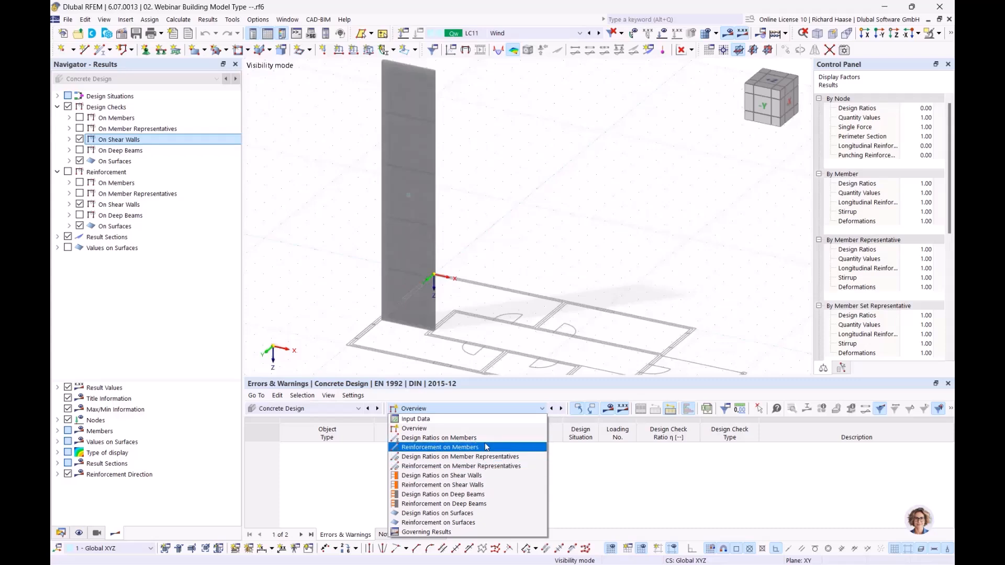
pyautogui.click(603, 251)
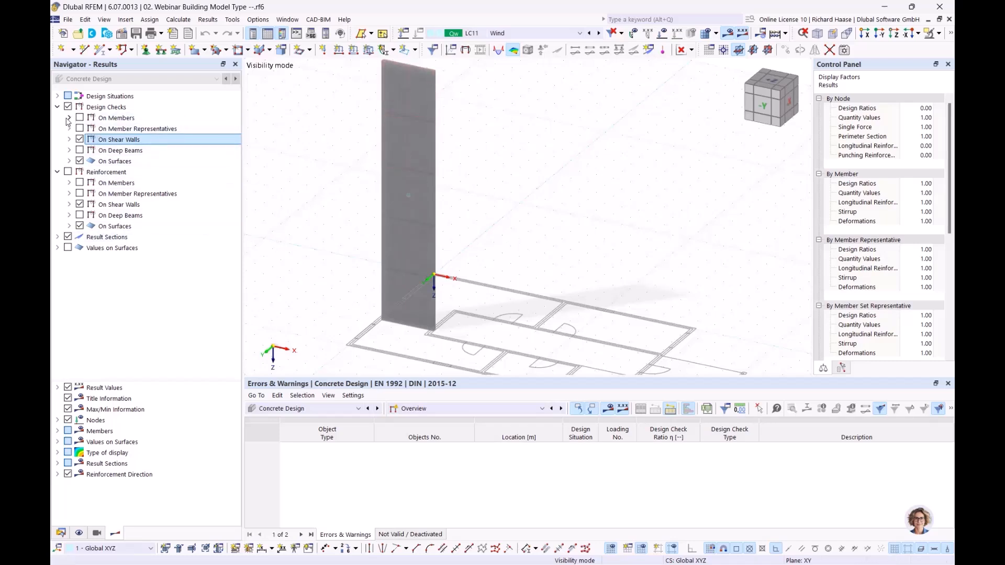
# Step: Expand On Shear Walls > UL0100 and display the NEd axial forces on the wall
pyautogui.click(69, 140)
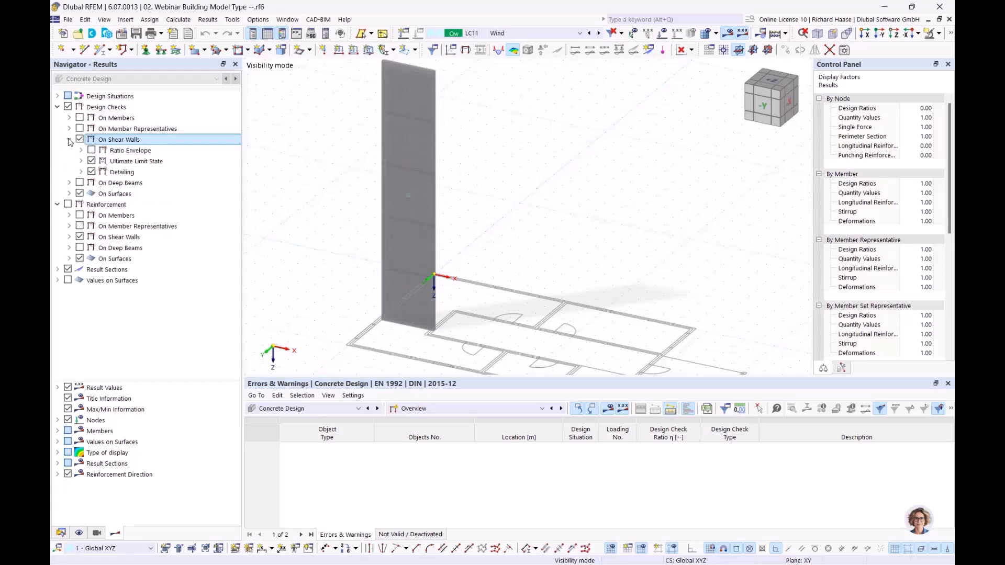
pyautogui.click(81, 161)
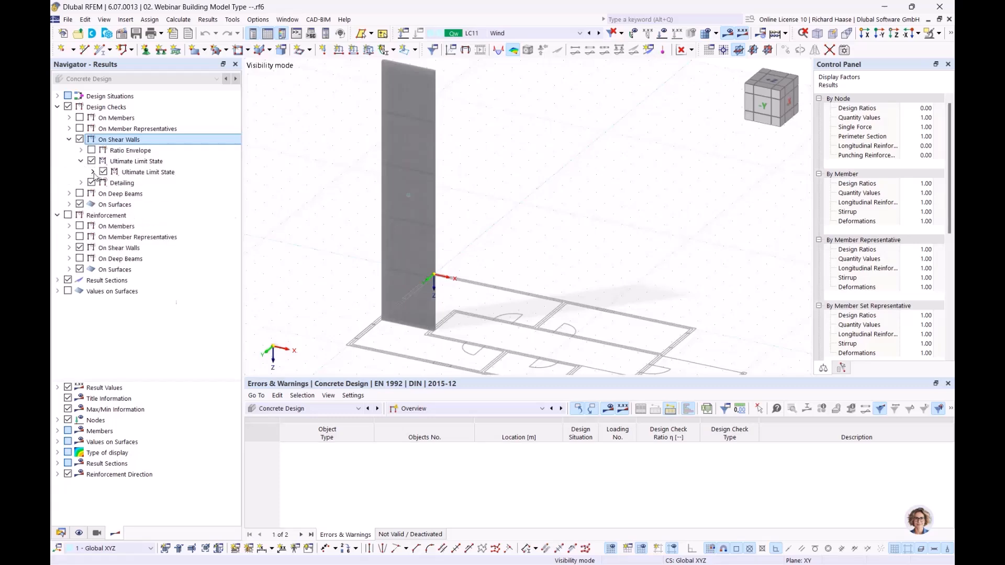
pyautogui.click(93, 172)
pyautogui.click(104, 183)
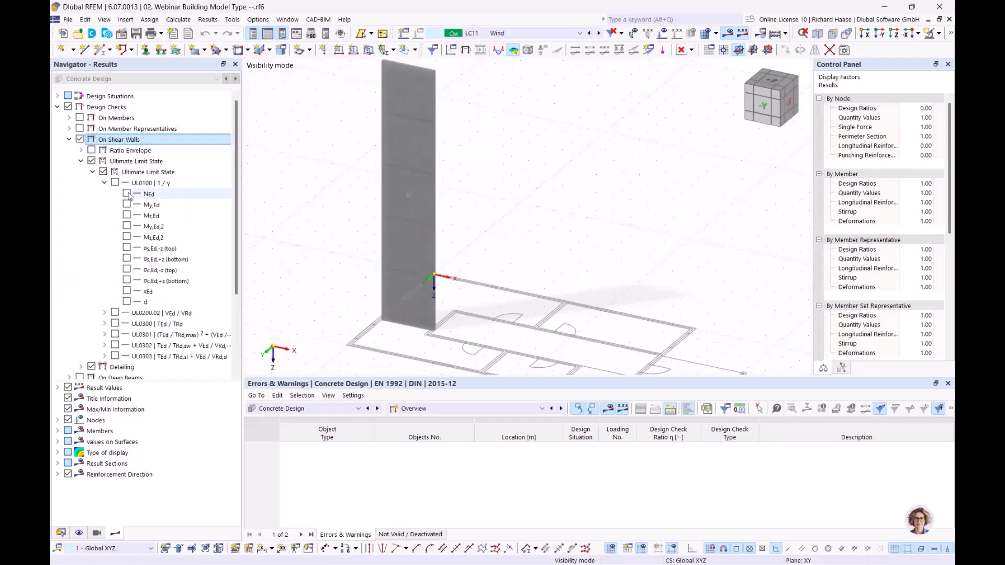
pyautogui.click(127, 194)
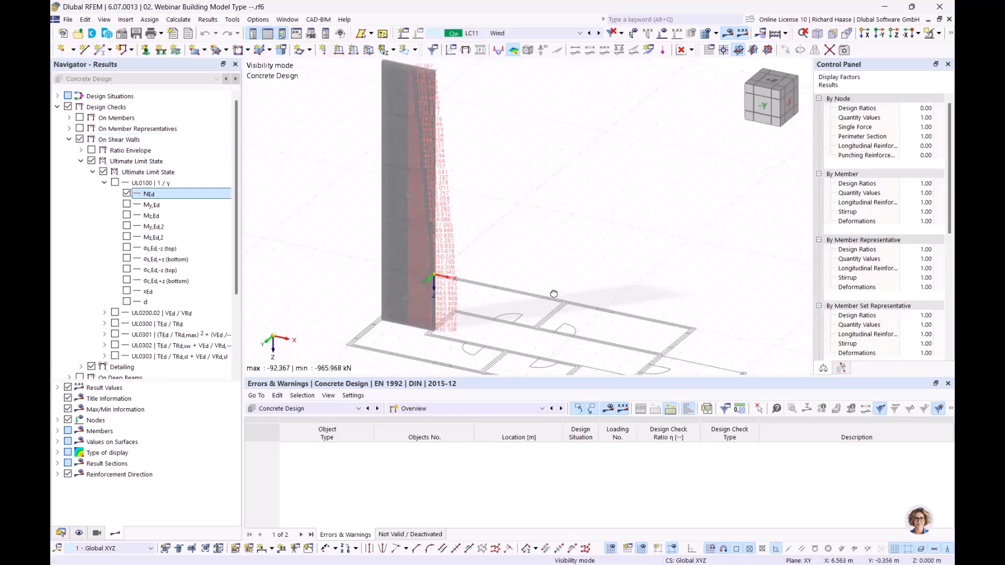
pyautogui.moveTo(572, 301); pyautogui.dragTo(574, 286, button='middle')
pyautogui.scroll(1, 517, 182)
pyautogui.scroll(-1, 517, 183)
pyautogui.moveTo(518, 187); pyautogui.dragTo(512, 174, button='middle')
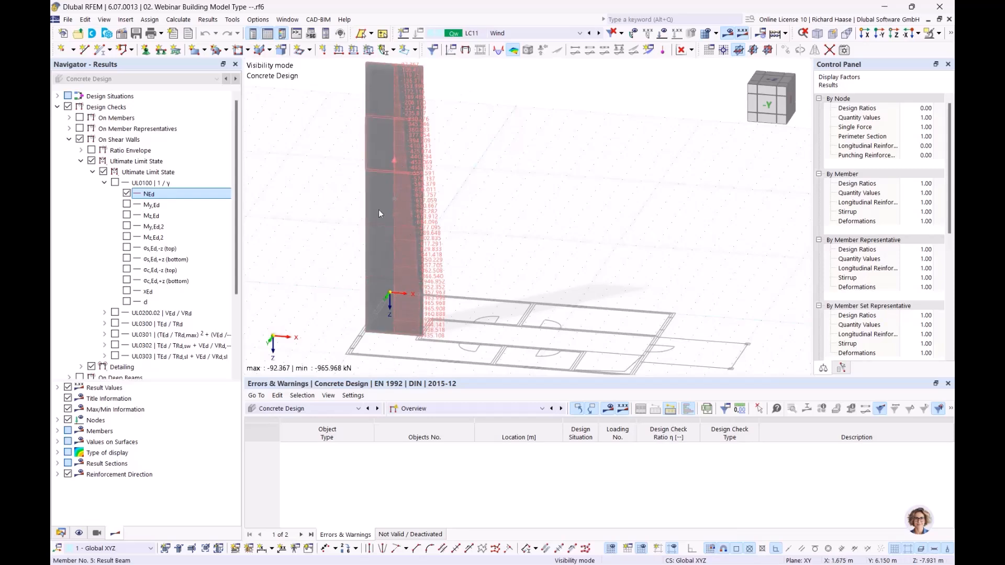
# Step: Switch to My,Ed bending moments on the wall, then hide them and return to the Data tree
pyautogui.click(127, 194)
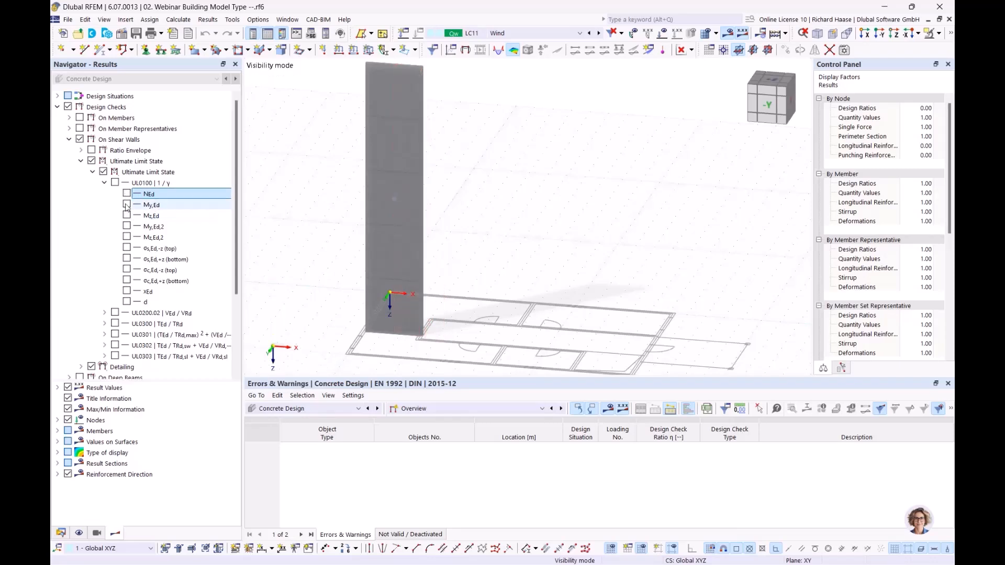
pyautogui.click(127, 204)
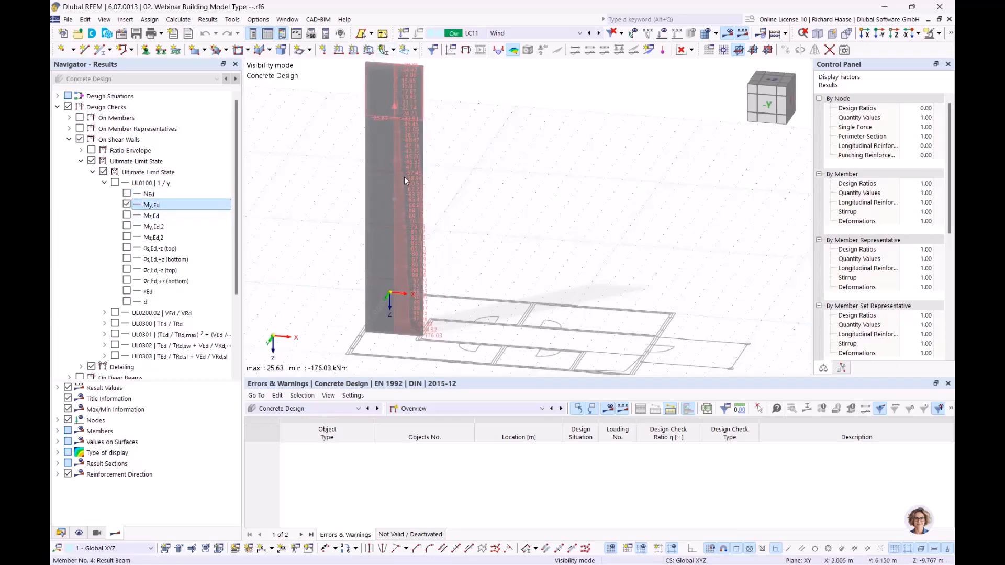
pyautogui.scroll(1, 452, 336)
pyautogui.scroll(2, 452, 336)
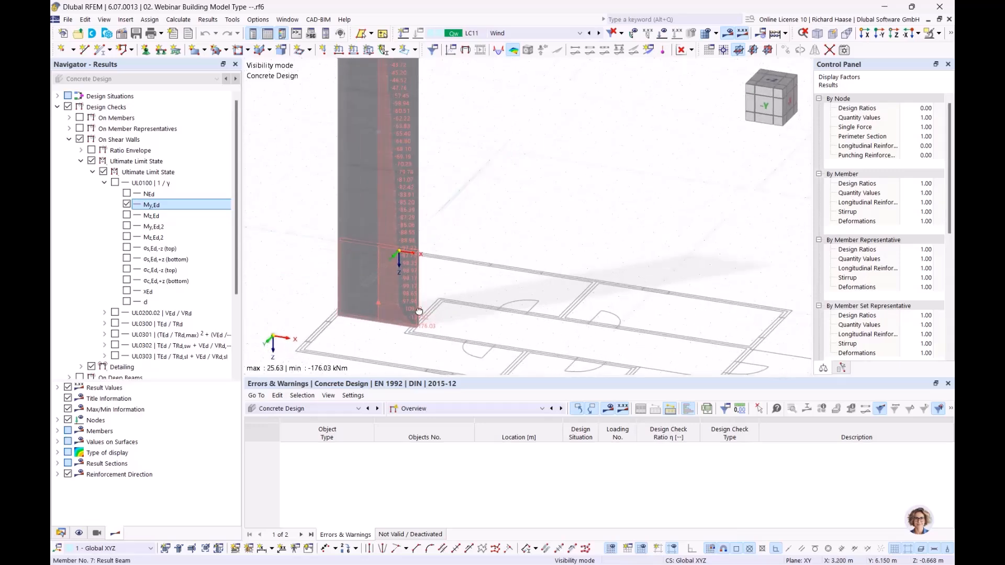
pyautogui.scroll(1, 448, 303)
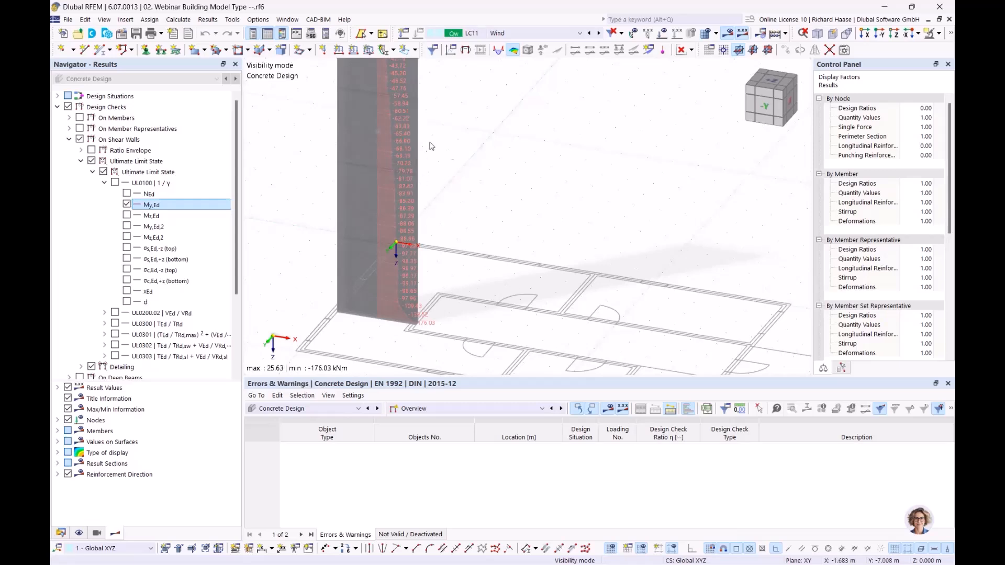
pyautogui.scroll(-2, 469, 183)
pyautogui.moveTo(469, 196); pyautogui.dragTo(458, 264, button='middle')
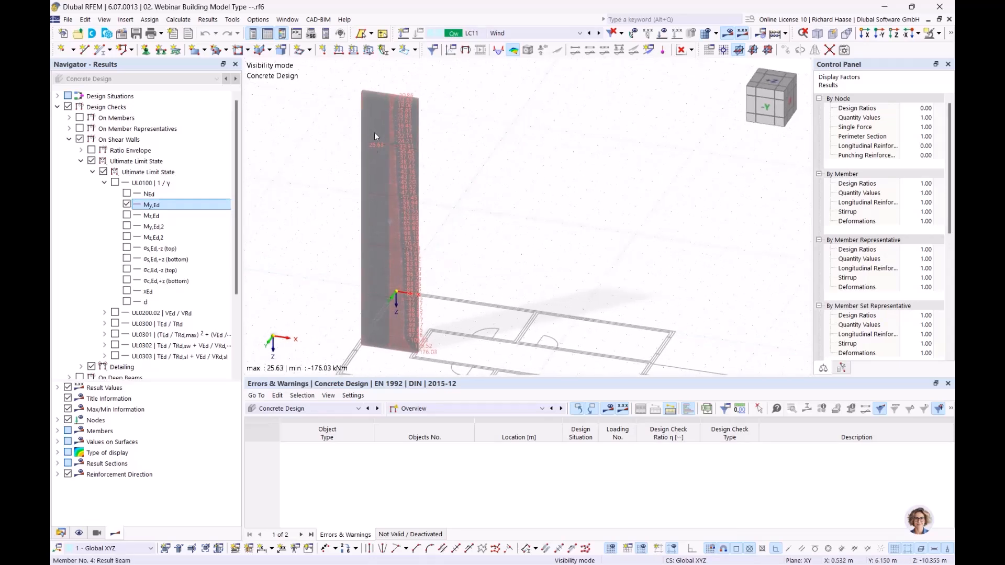
pyautogui.click(127, 204)
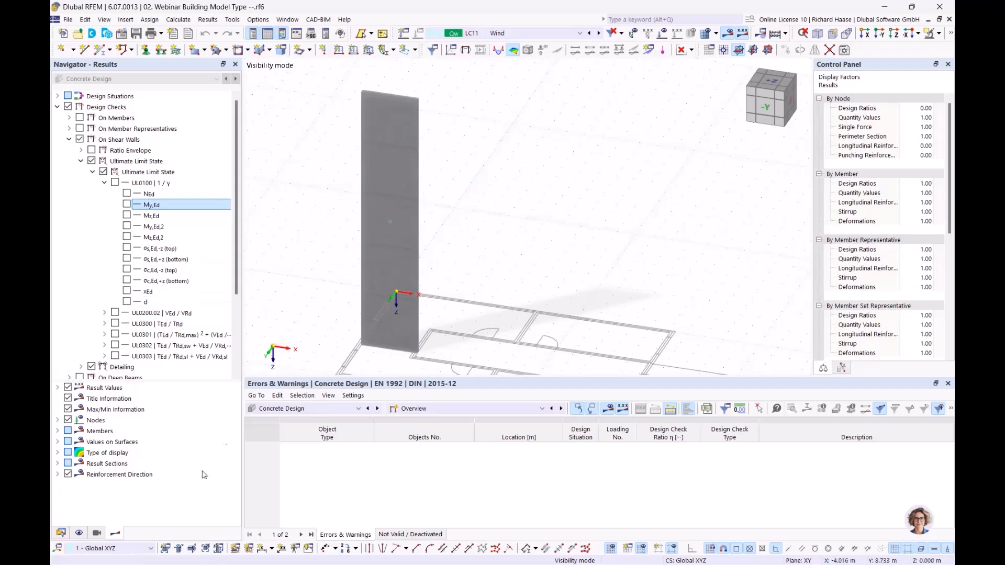
pyautogui.click(61, 533)
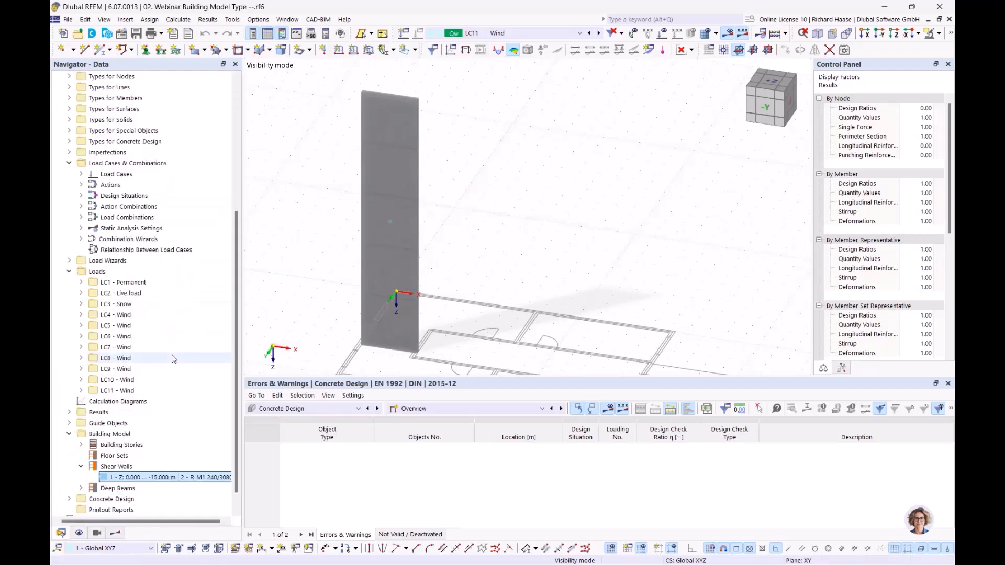
# Step: Expand Deep Beams and review deep beam 1 (section R_M1 240/3000), then close its properties
pyautogui.scroll(-1, 102, 461)
pyautogui.click(81, 466)
pyautogui.scroll(-1, 104, 467)
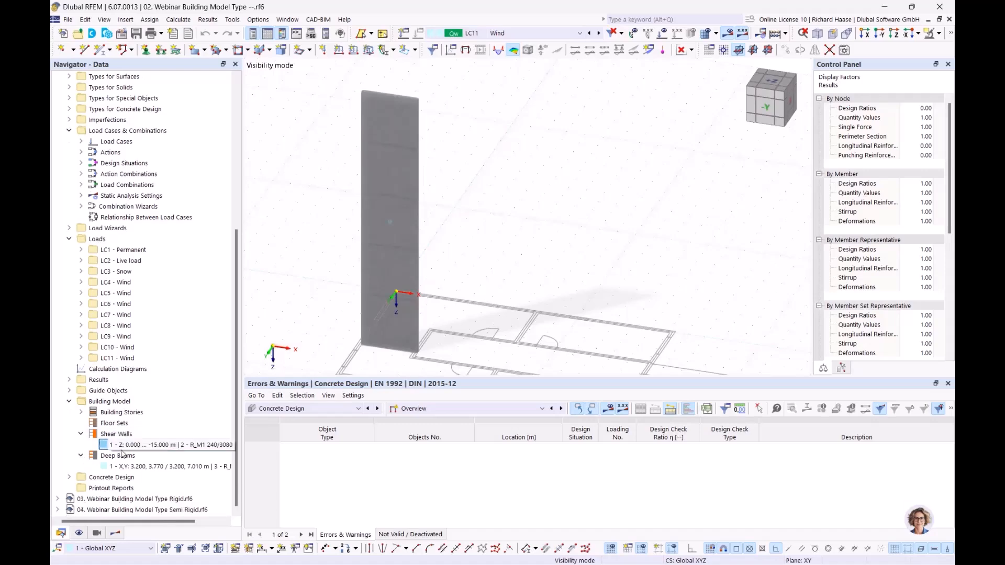
pyautogui.click(137, 467)
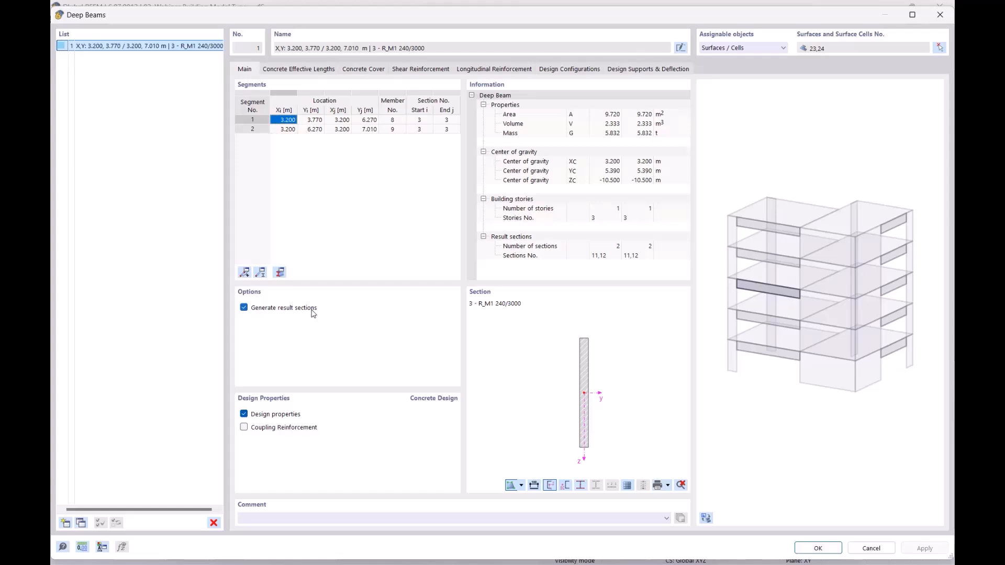
pyautogui.click(940, 15)
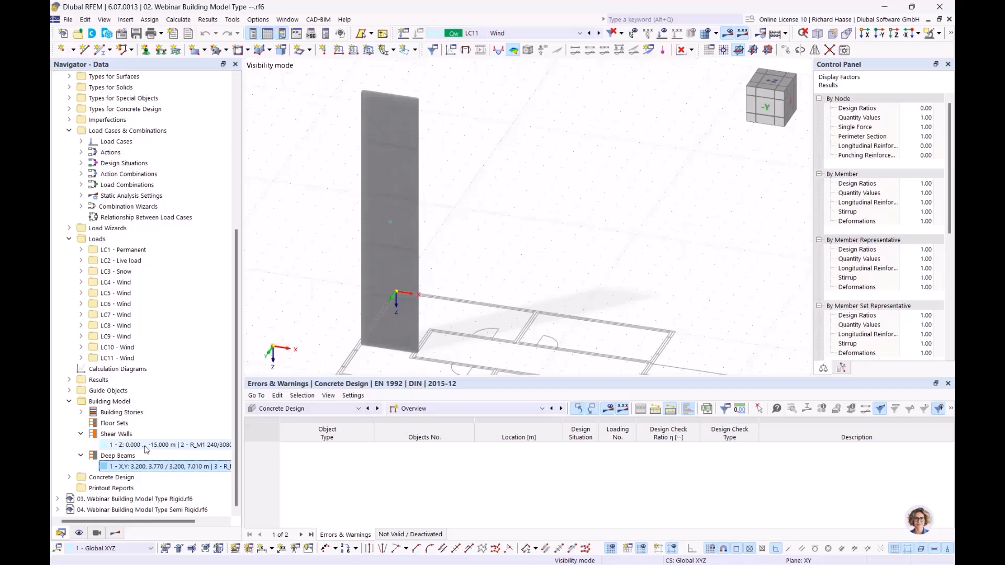
pyautogui.click(166, 445)
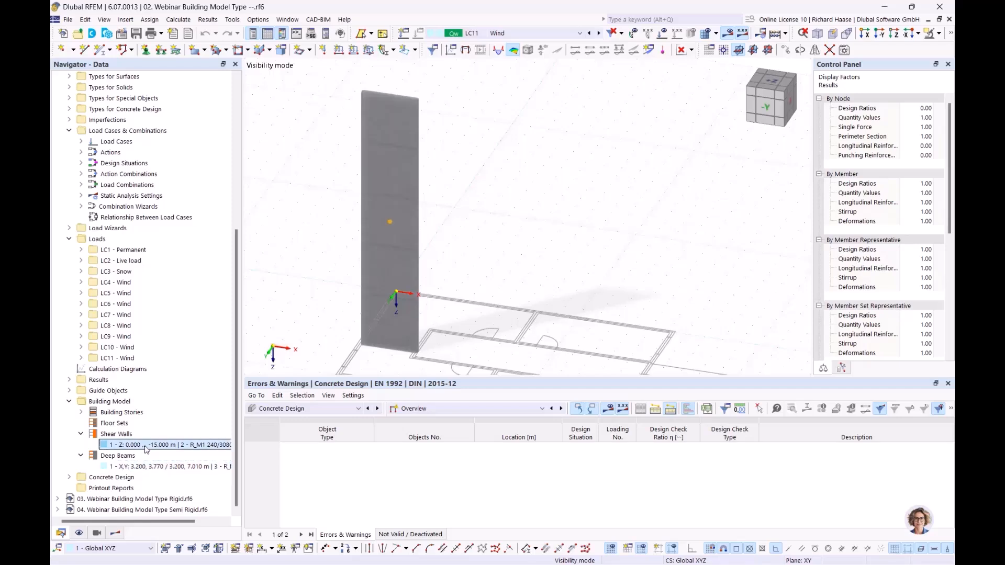
pyautogui.click(98, 533)
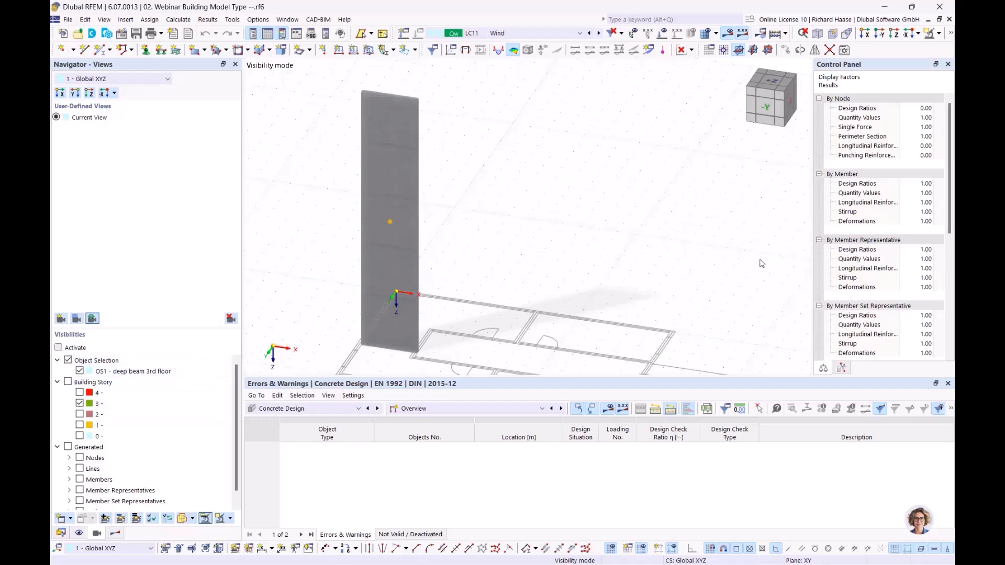
# Step: Orbit, zoom and pan onto the 3rd-floor deep beam showing top reinforcement 1.44–1.62 cm²/m
pyautogui.keyDown('ctrl'); pyautogui.moveTo(547, 226); pyautogui.dragTo(469, 233, button='middle'); pyautogui.keyUp('ctrl')
pyautogui.scroll(5, 482, 142)
pyautogui.moveTo(526, 165); pyautogui.dragTo(527, 205, button='middle')
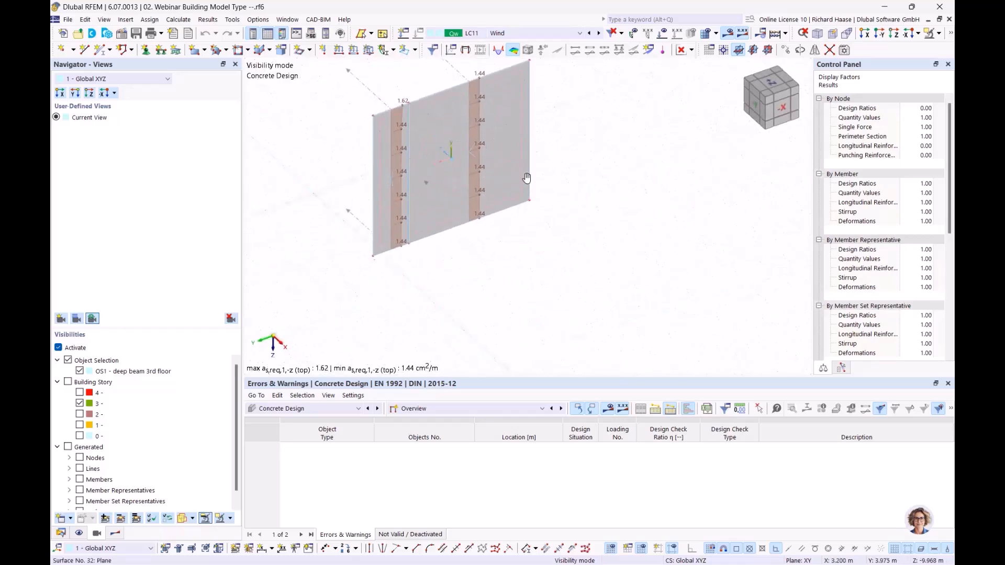
pyautogui.moveTo(524, 167); pyautogui.dragTo(536, 226, button='middle')
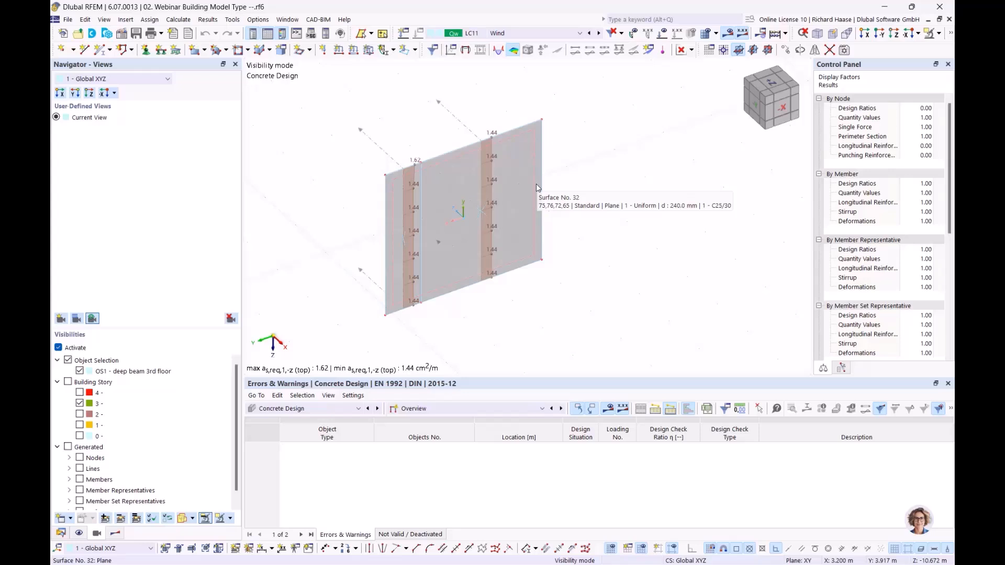
pyautogui.keyDown('ctrl'); pyautogui.moveTo(588, 169); pyautogui.dragTo(593, 172, button='middle'); pyautogui.keyUp('ctrl')
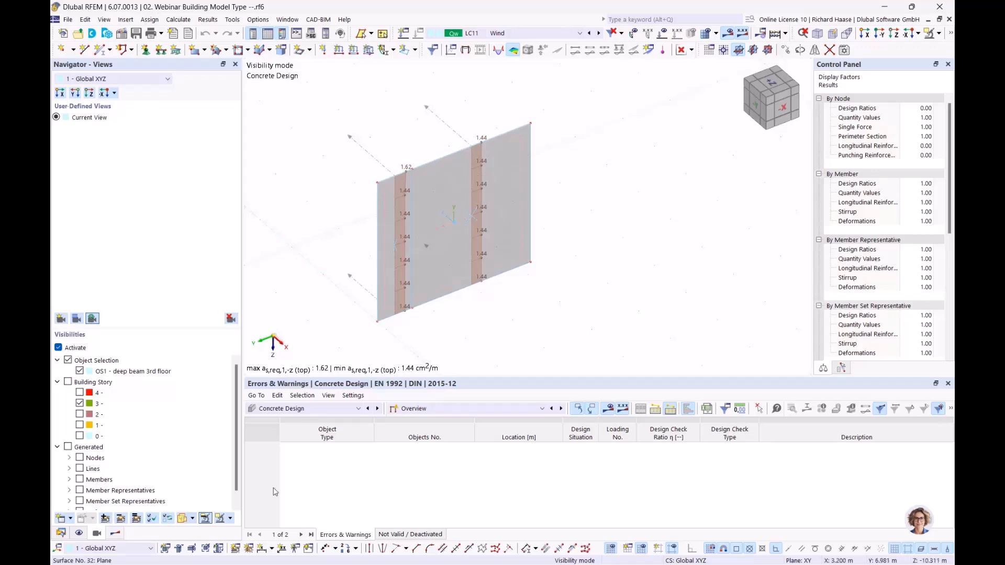
# Step: Turn on required reinforcement results on surfaces in the Results tree, hiding the shear wall's
pyautogui.click(116, 533)
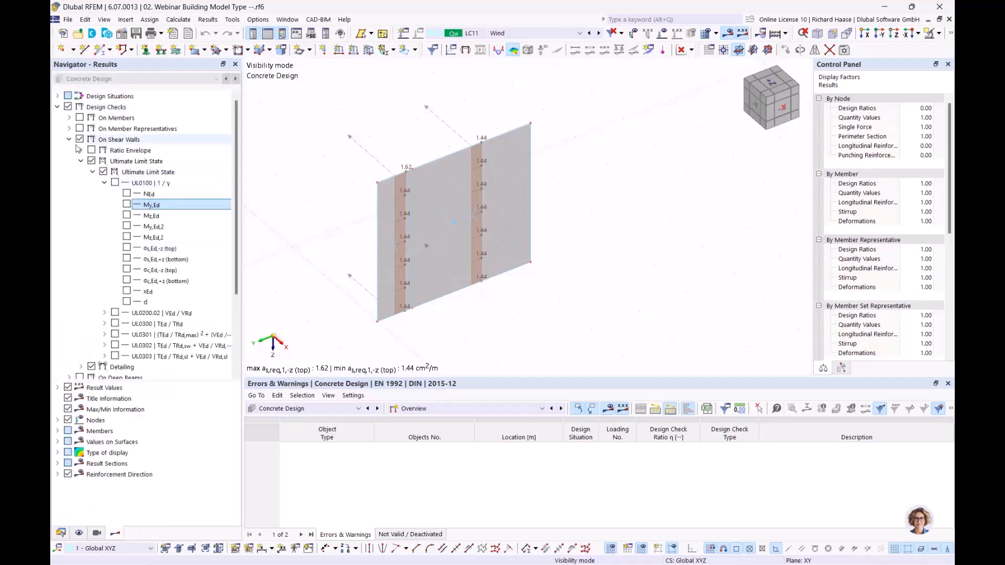
pyautogui.click(69, 140)
pyautogui.click(68, 173)
pyautogui.click(72, 108)
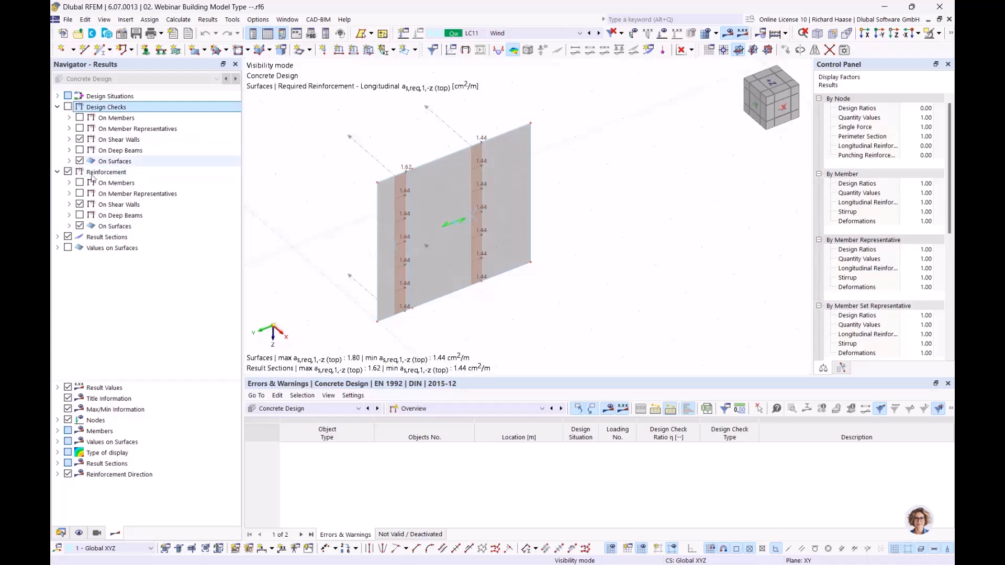
pyautogui.click(79, 204)
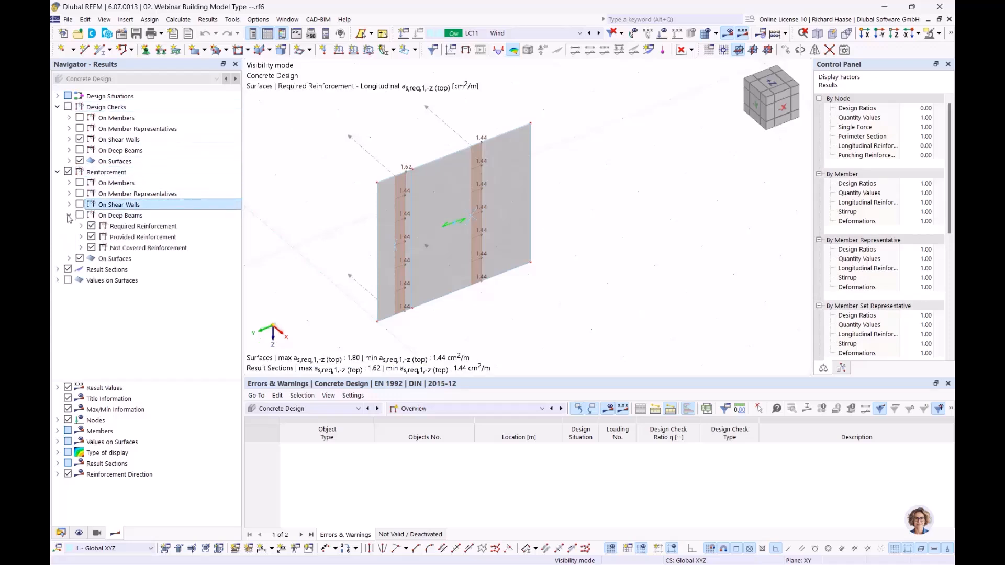
pyautogui.click(69, 215)
pyautogui.click(92, 237)
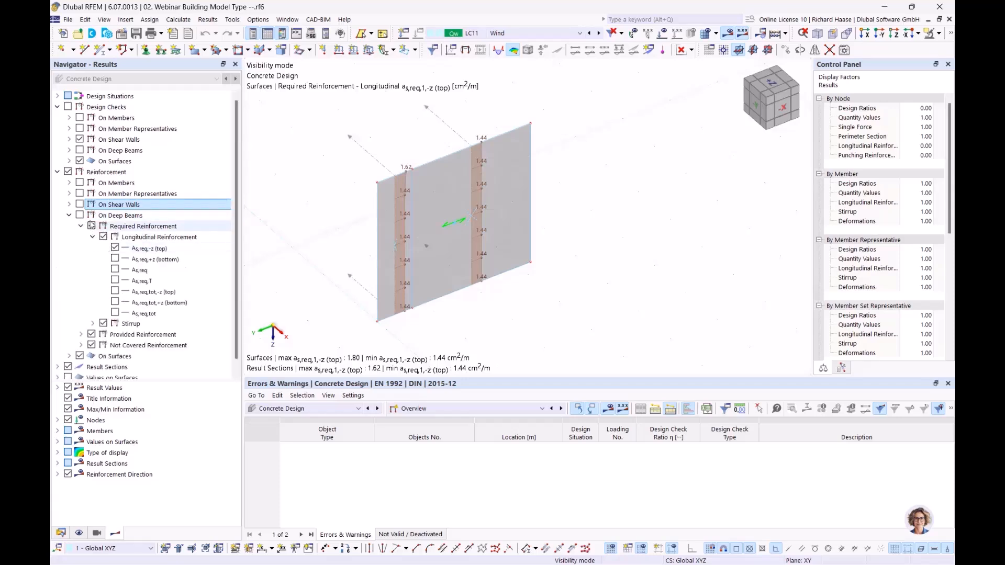
pyautogui.click(69, 215)
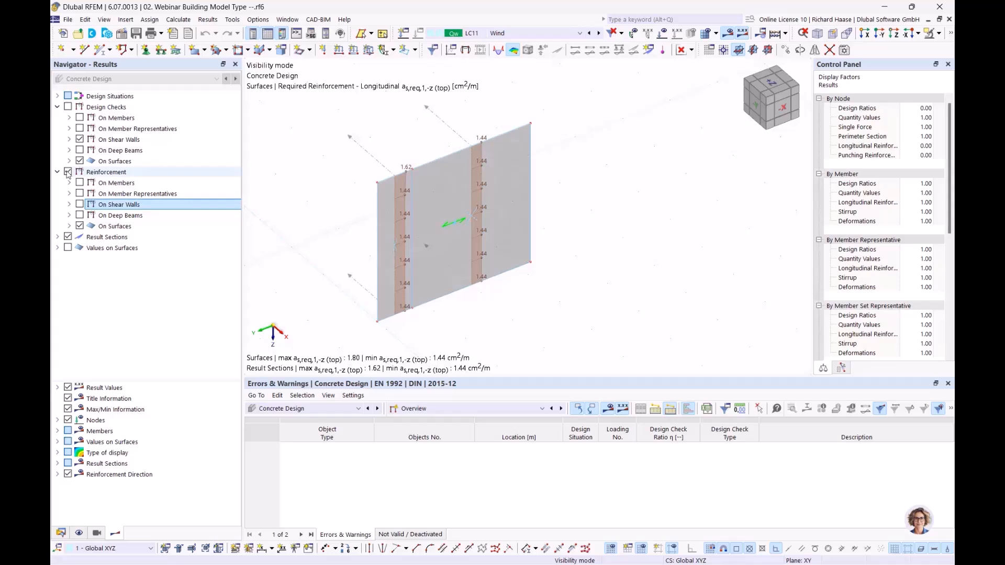
pyautogui.click(69, 226)
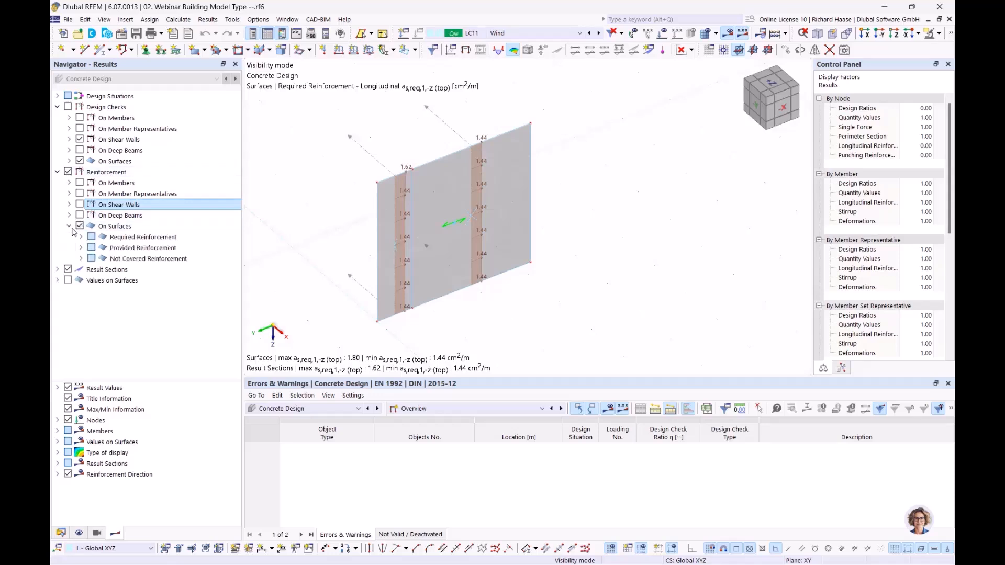
pyautogui.click(81, 237)
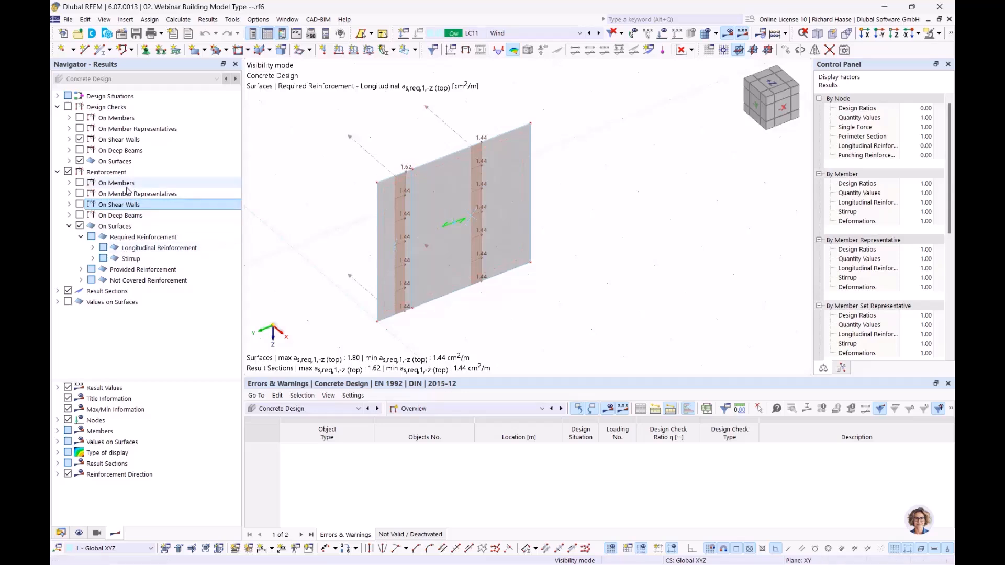
pyautogui.click(130, 215)
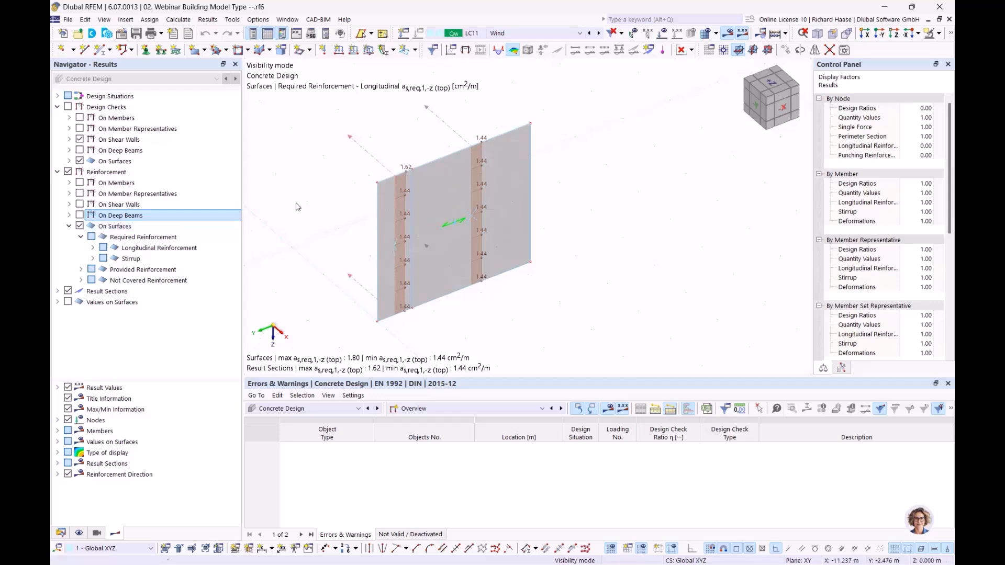
# Step: Cycle the longitudinal options to as,req,2,+z (bottom), showing 1.80 cm²/m throughout
pyautogui.click(92, 249)
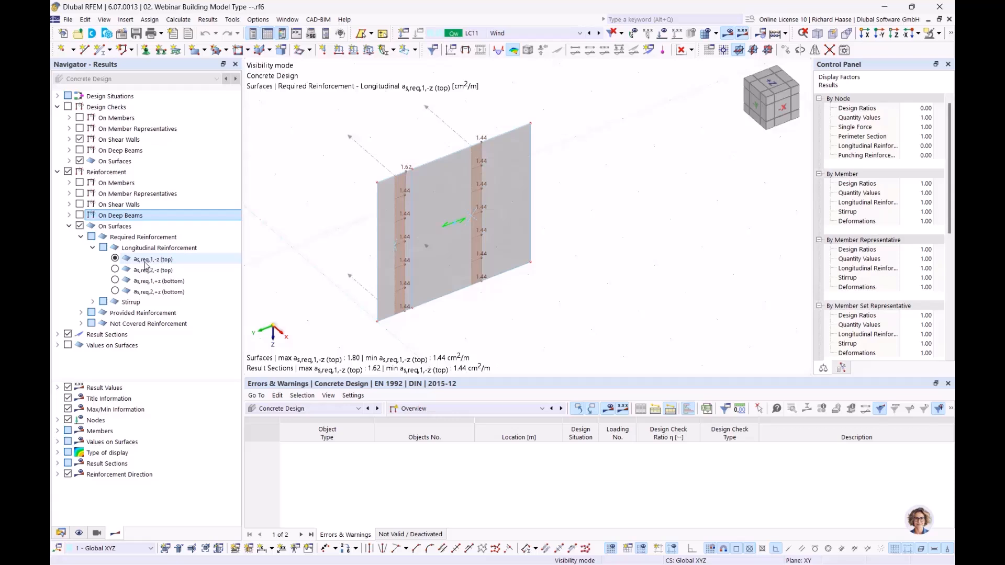
pyautogui.click(115, 281)
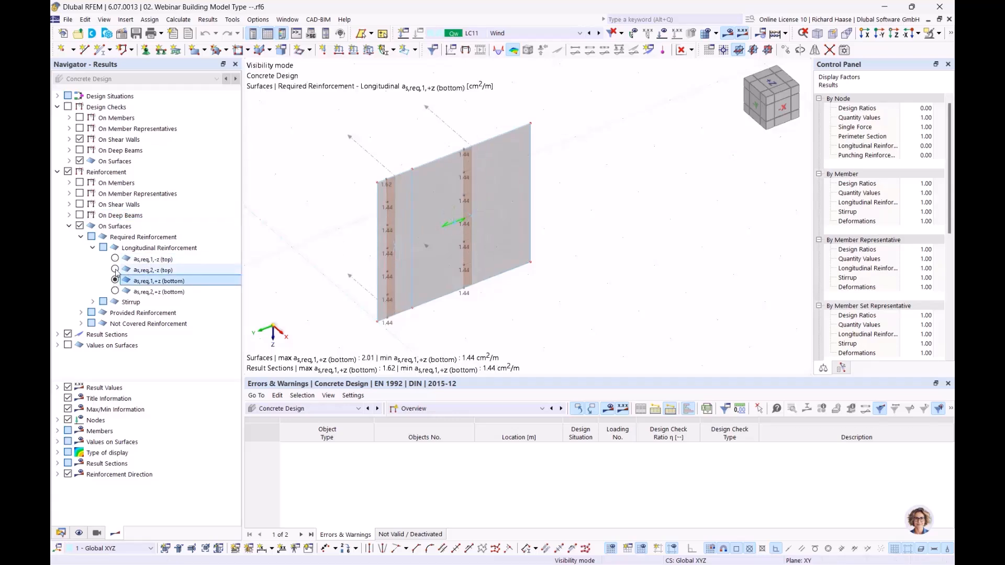
pyautogui.click(115, 269)
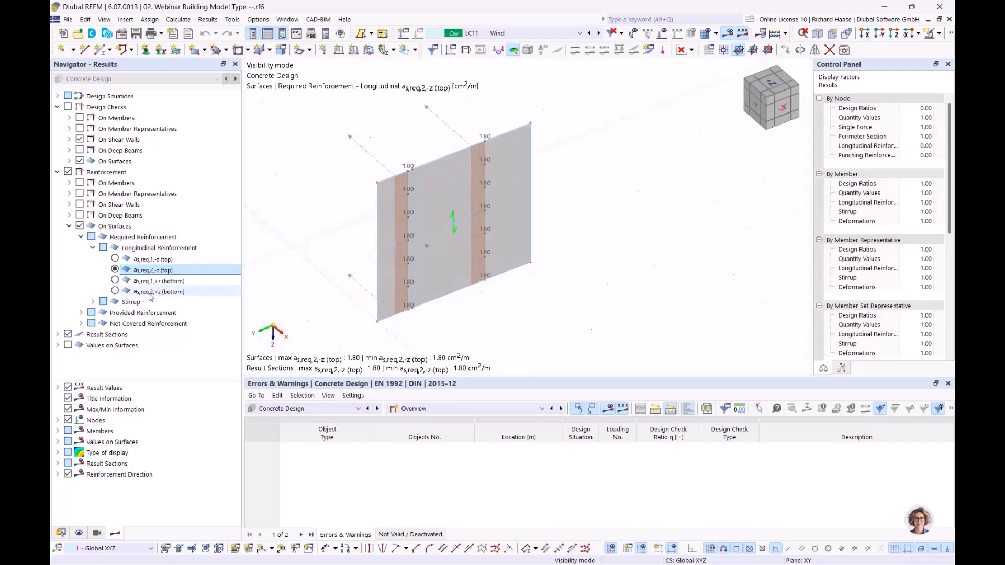
pyautogui.click(115, 291)
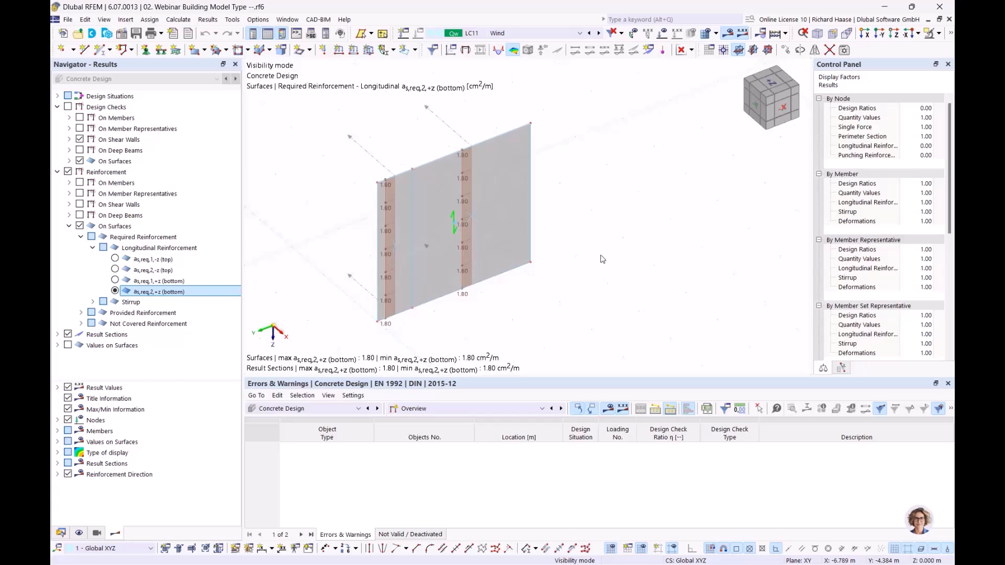
# Step: Remove all result diagrams from the view
pyautogui.rightClick(459, 137)
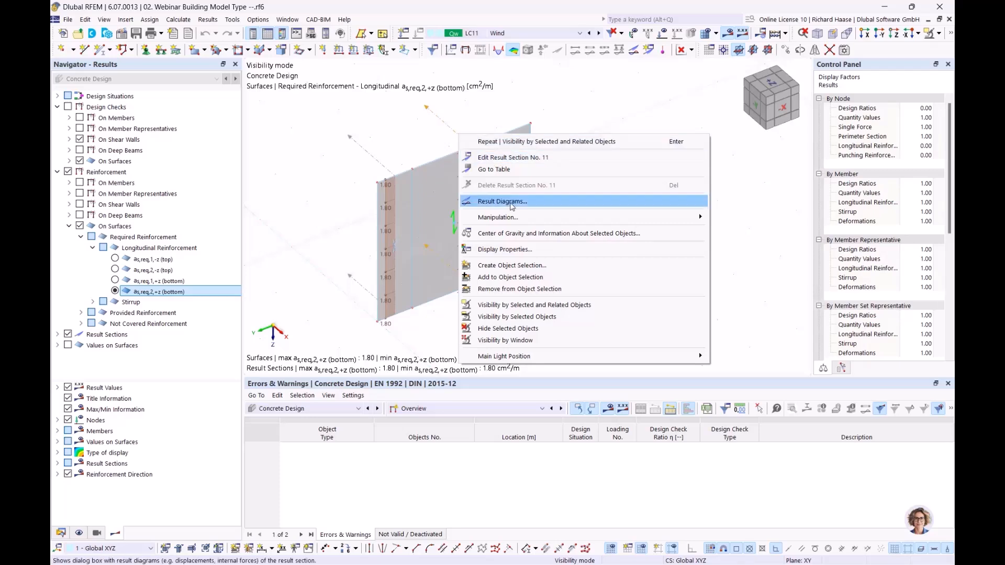
pyautogui.click(512, 204)
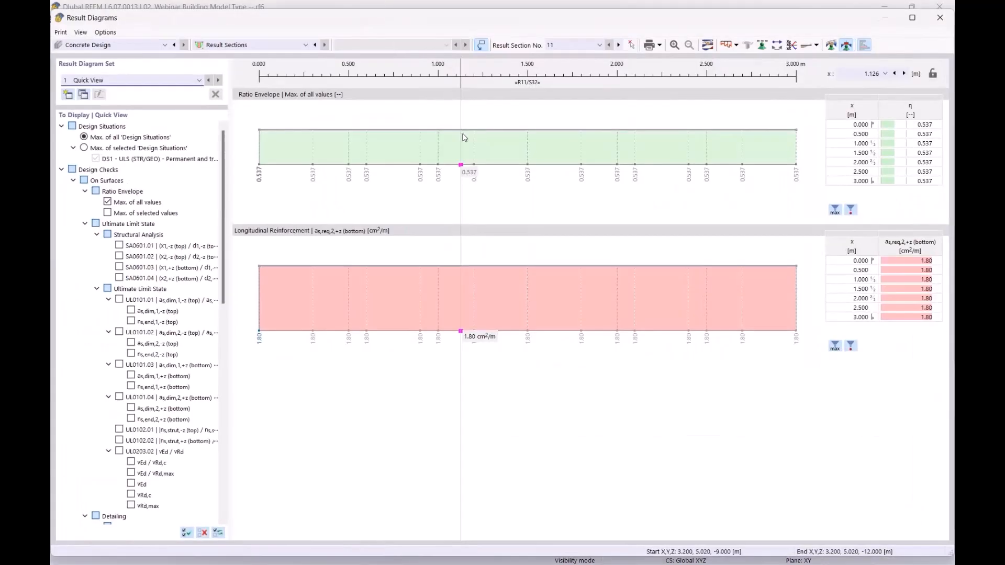
pyautogui.rightClick(387, 142)
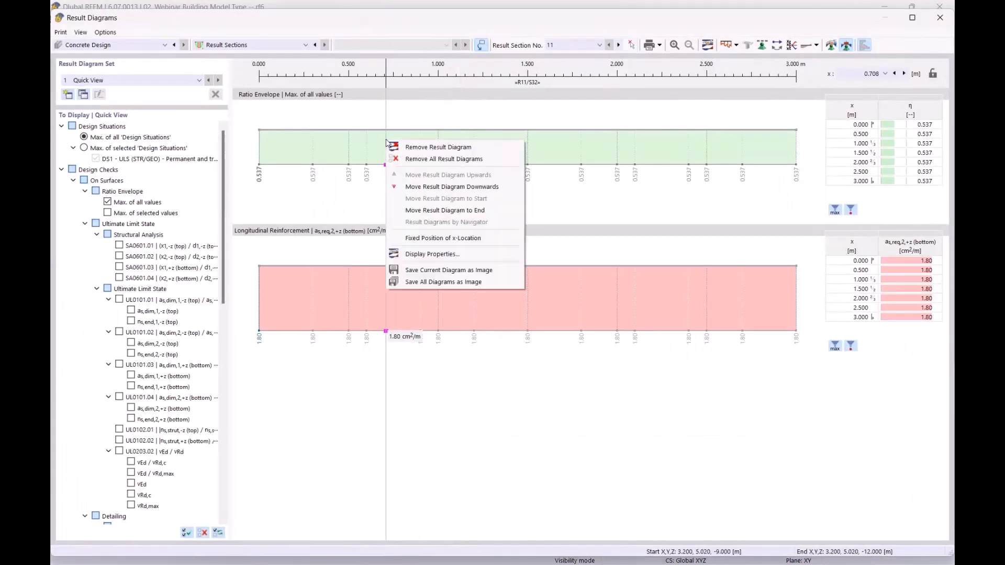
pyautogui.click(443, 159)
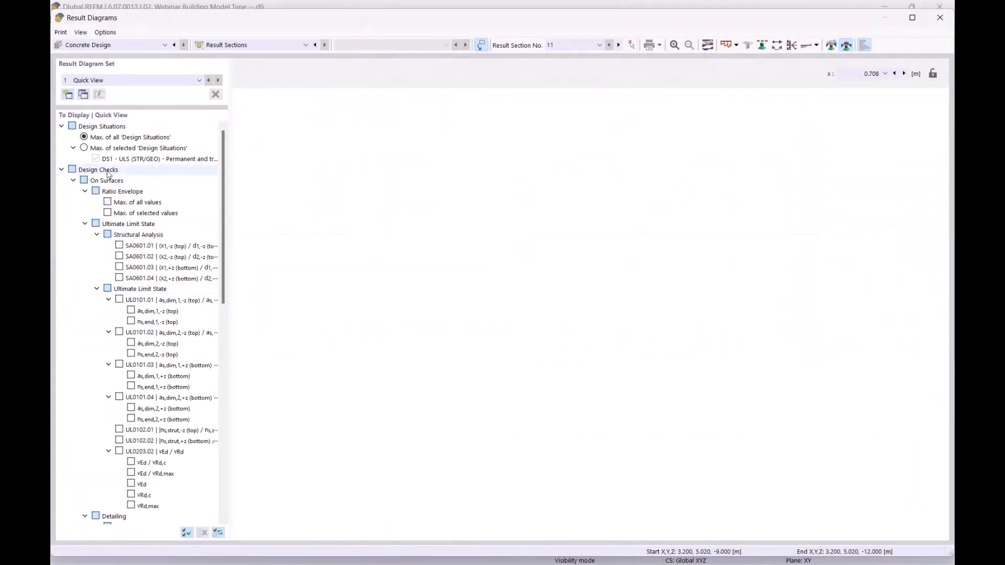
# Step: Diagram as,req,1 top and bottom reinforcement (1.44 cm²/m) and open the smooth-range settings
pyautogui.click(62, 170)
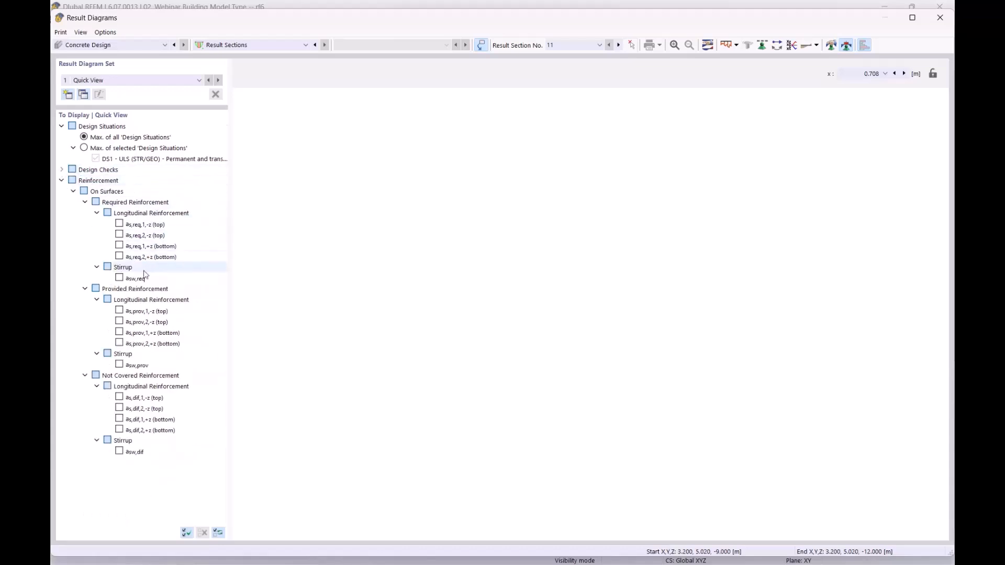
pyautogui.click(119, 224)
pyautogui.click(119, 245)
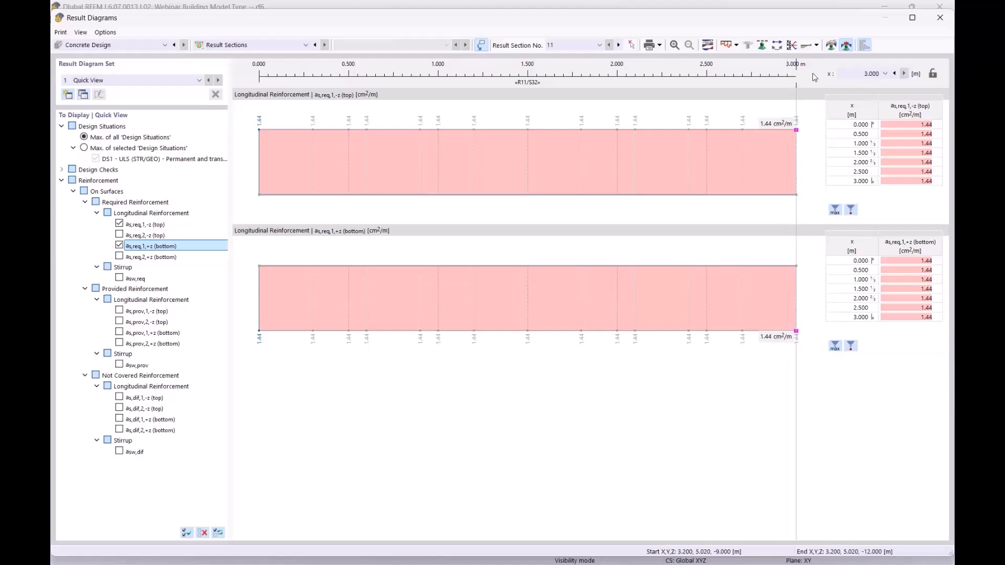
pyautogui.click(831, 46)
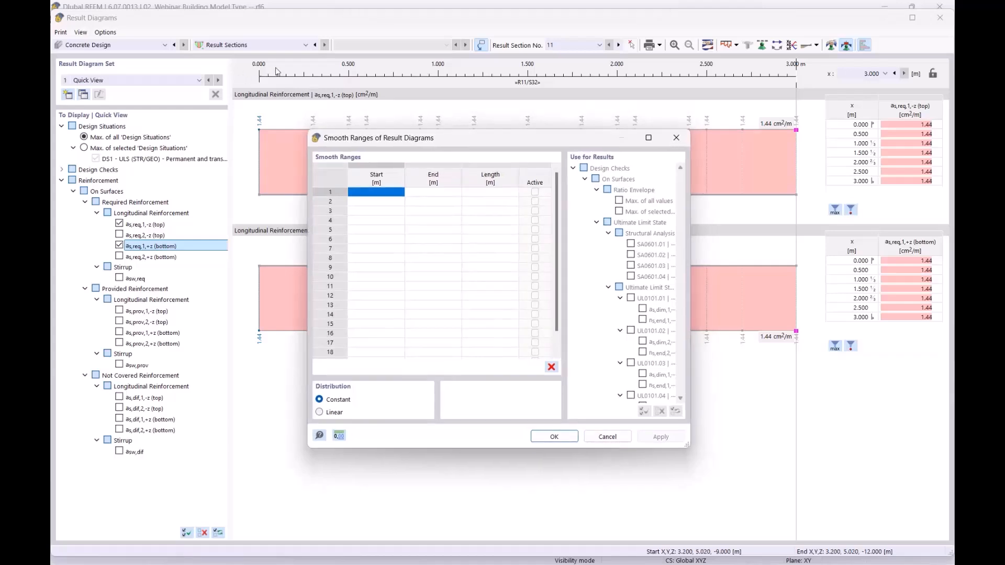
# Step: Add an active smooth range from 0.000 to 3.000 m and apply it
pyautogui.click(373, 194)
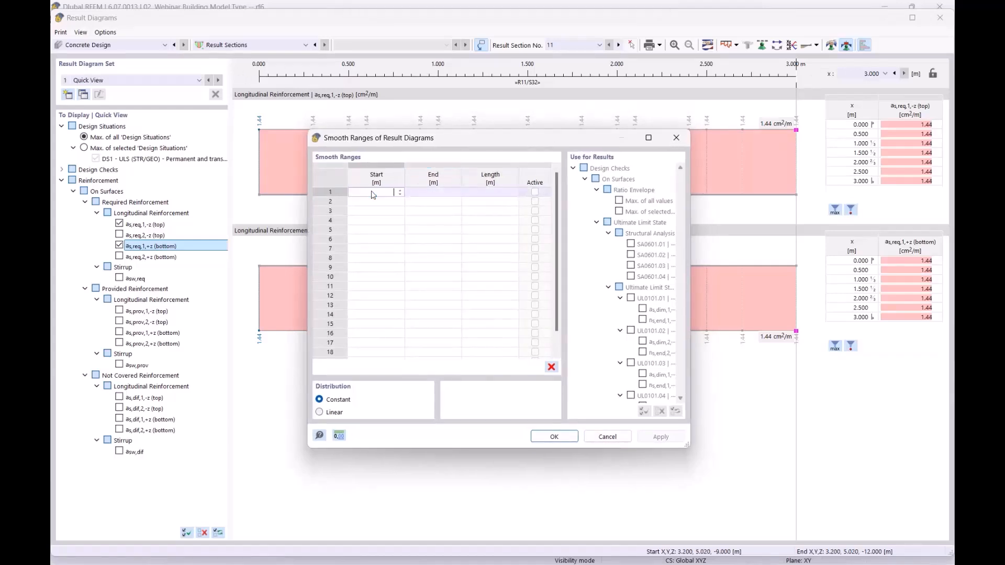
pyautogui.press('Tab')
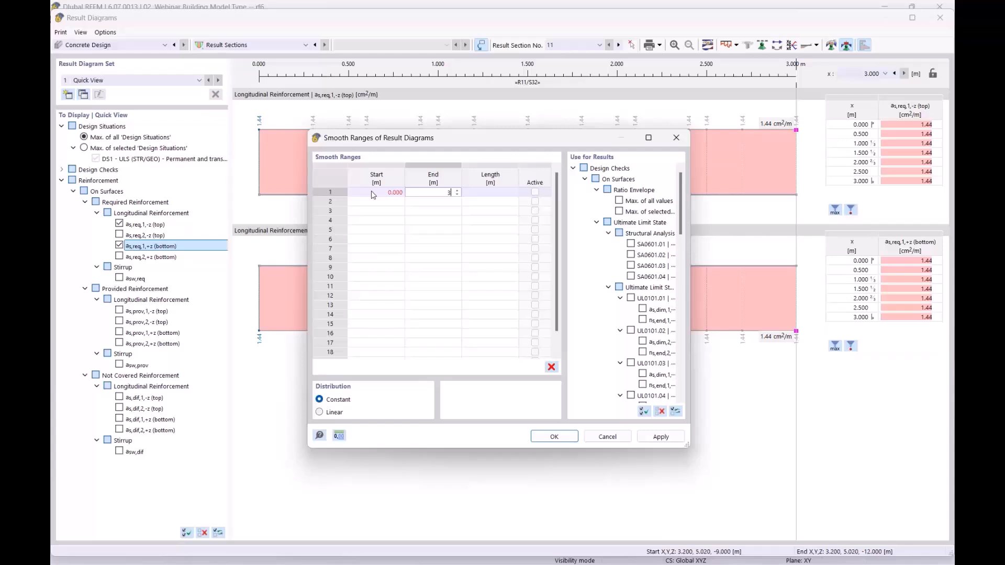
pyautogui.click(555, 438)
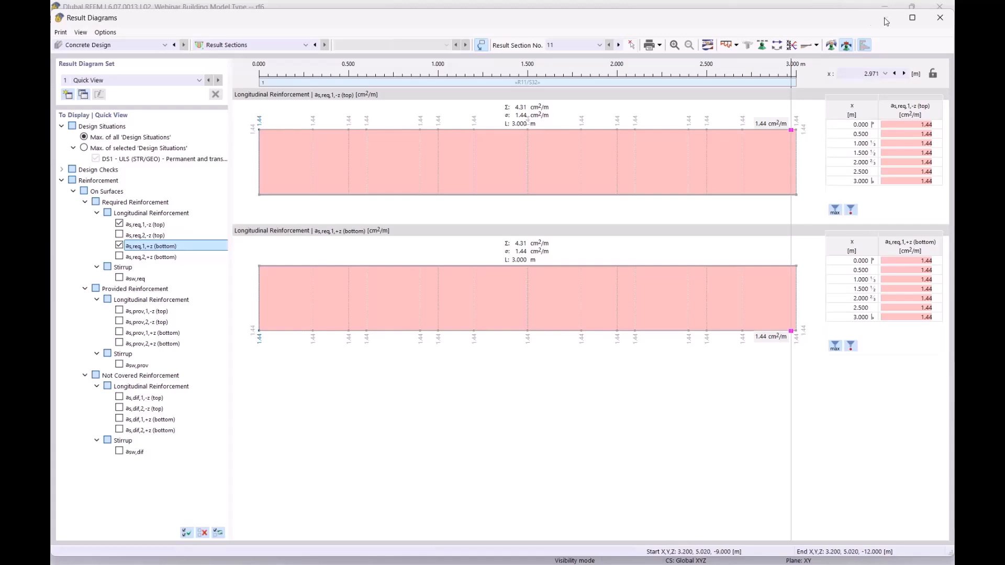
# Step: Replace the as,req,1 diagrams with as,req,2,-z (top) and as,req,2,+z (bottom), both 1.80 cm²/m
pyautogui.moveTo(793, 18); pyautogui.dragTo(780, 352)
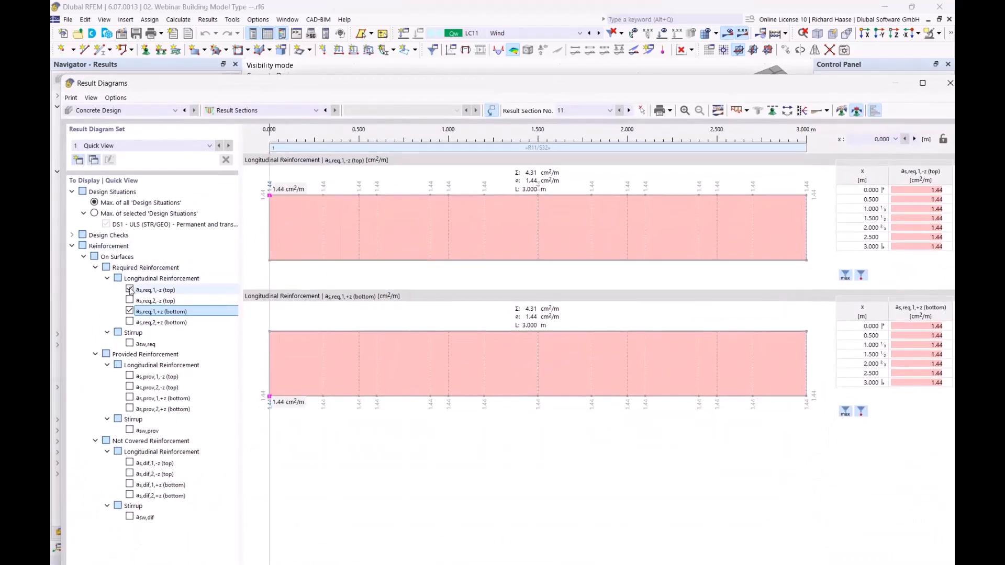
pyautogui.click(130, 290)
pyautogui.click(130, 311)
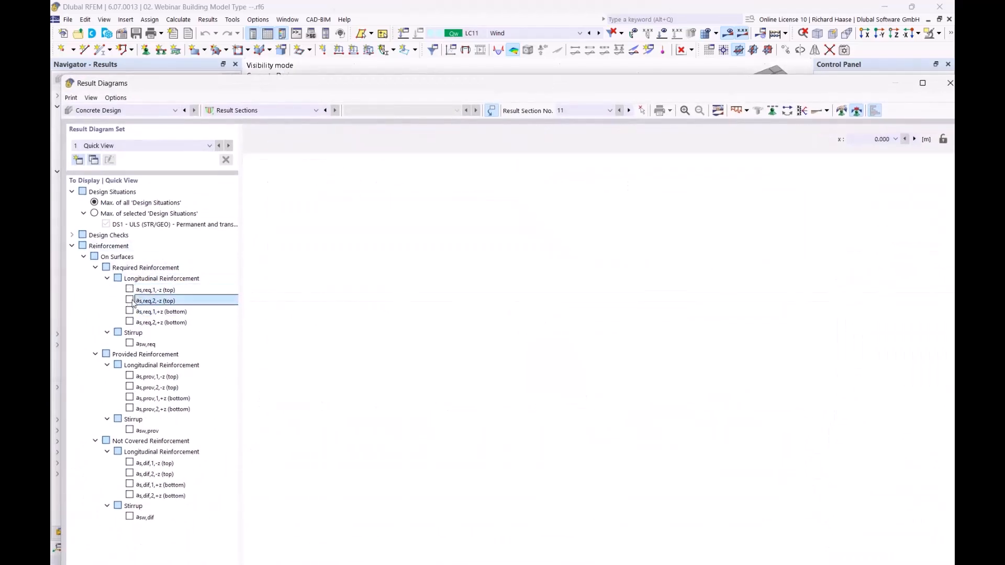
pyautogui.click(129, 301)
pyautogui.click(129, 322)
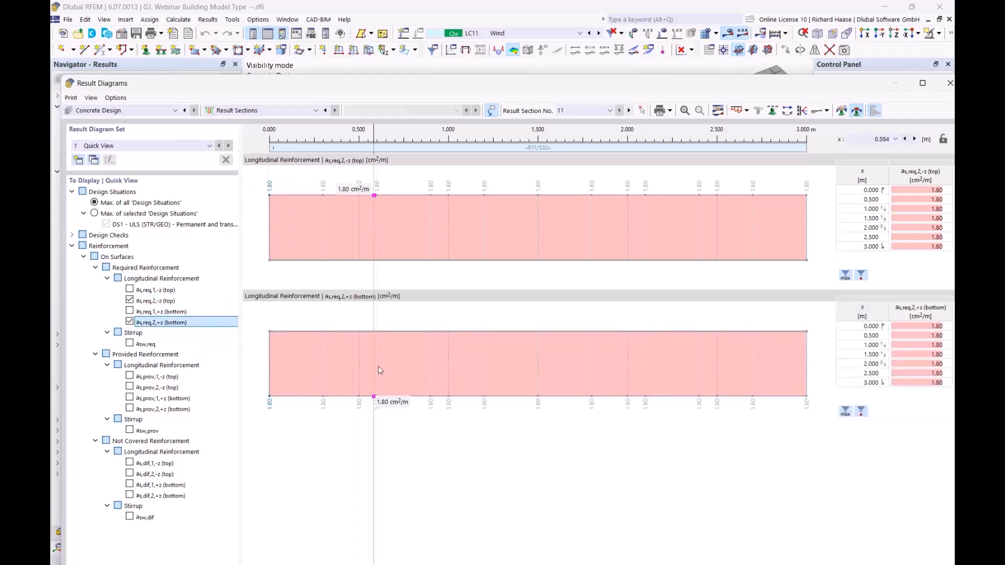
pyautogui.click(166, 301)
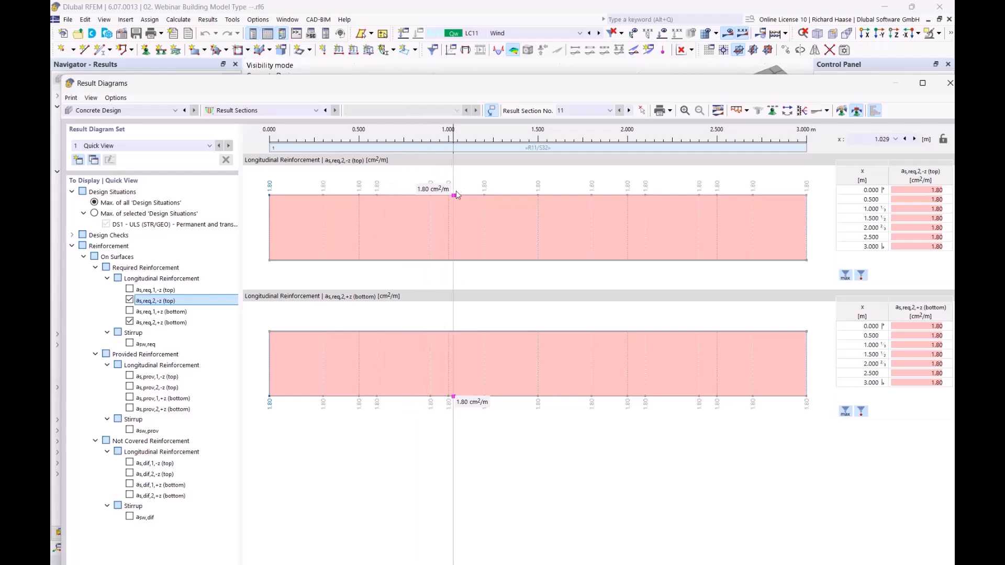
pyautogui.moveTo(630, 83); pyautogui.dragTo(572, 377)
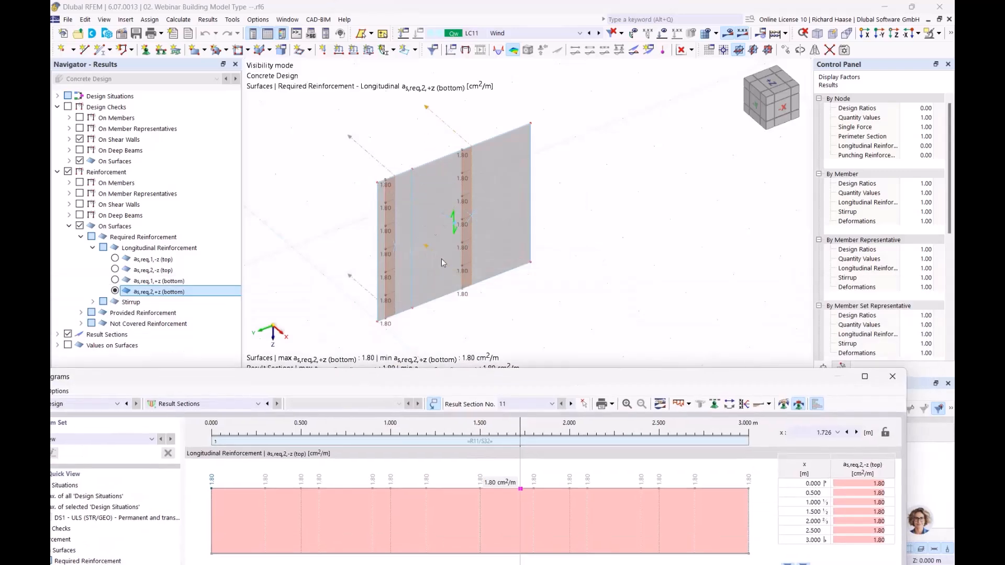
pyautogui.moveTo(642, 380); pyautogui.dragTo(597, 110)
# Step: Close the Result Diagrams window and cancel visibility mode to show the whole model
pyautogui.click(844, 107)
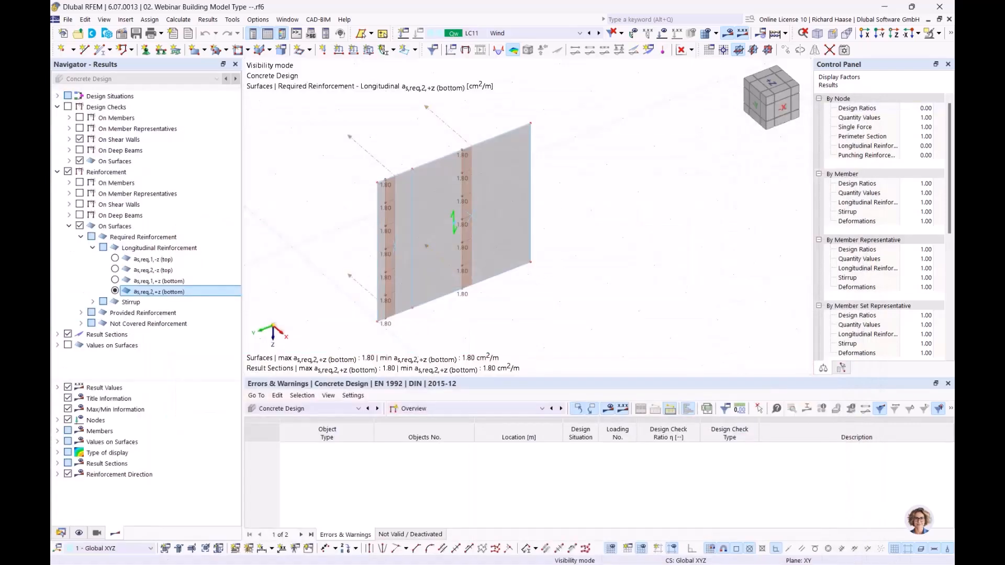
pyautogui.moveTo(579, 302)
pyautogui.mouseDown(button='middle')
pyautogui.moveTo(638, 283)
pyautogui.moveTo(573, 287)
pyautogui.mouseUp(button='middle')
pyautogui.scroll(-1, 572, 287)
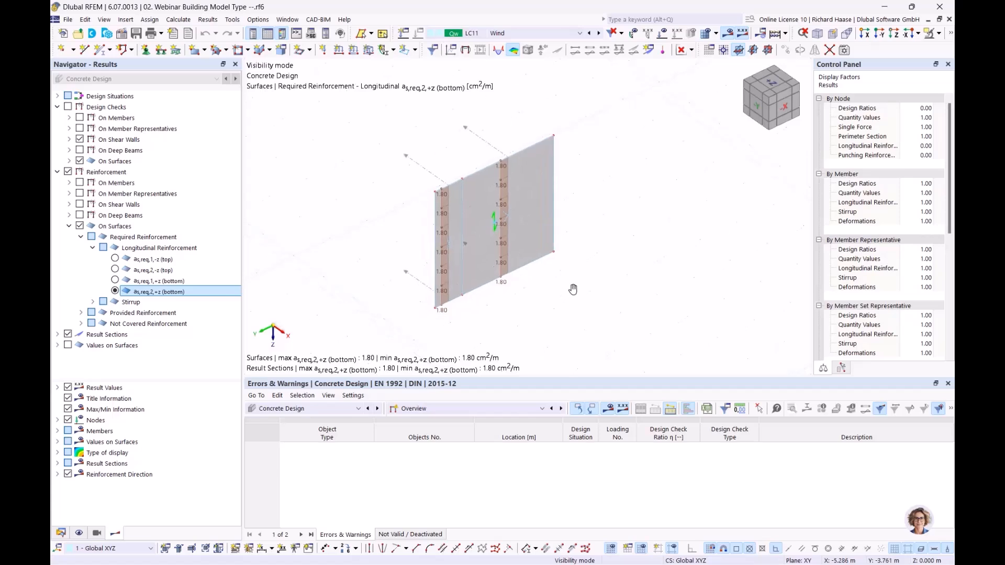
pyautogui.click(940, 35)
pyautogui.click(846, 127)
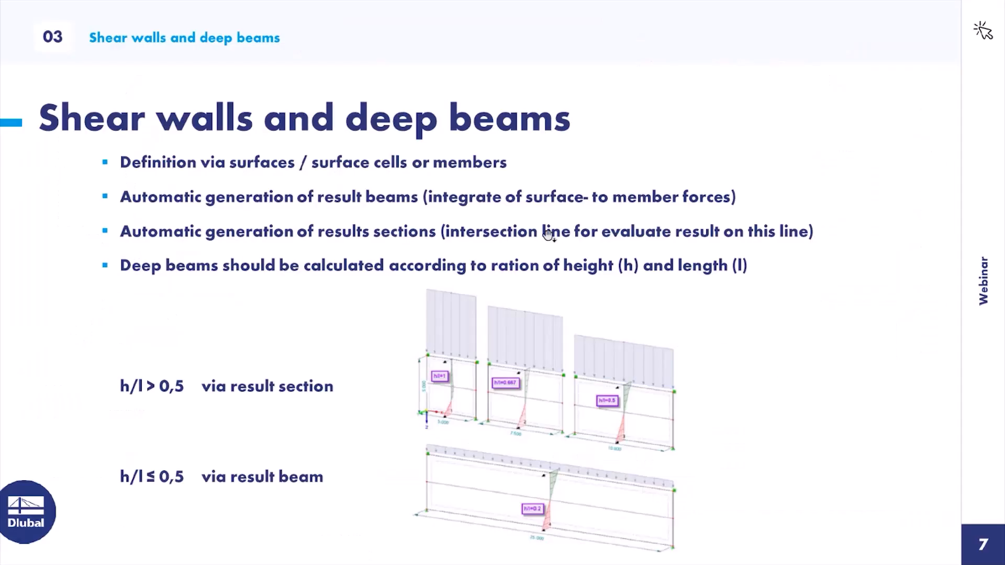
# Step: Advance the slideshow to slide 8, Result evaluation
pyautogui.click(541, 220)
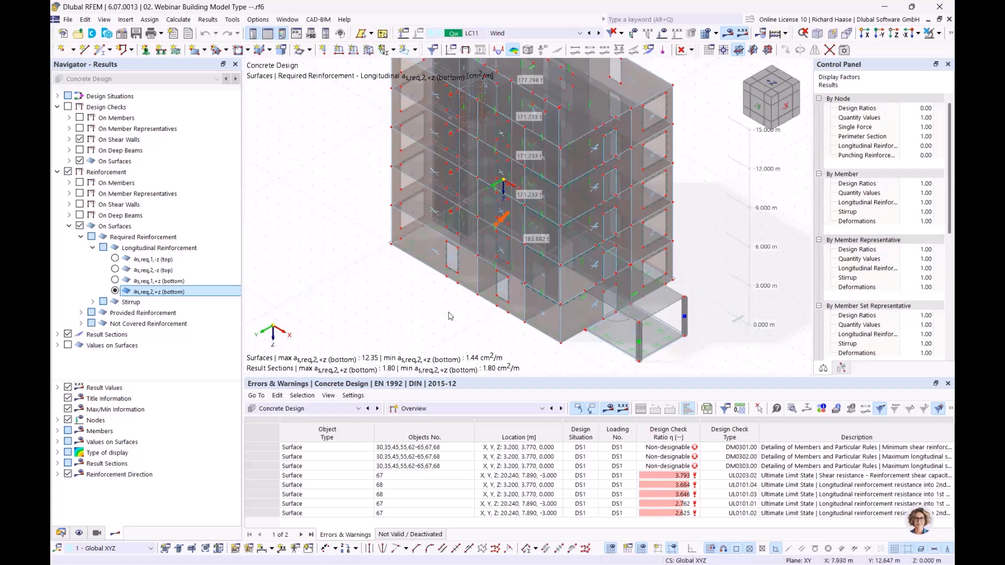
# Step: Set the results table to Static Analysis, Results by Stories, showing centers of mass and rigidity
pyautogui.click(300, 409)
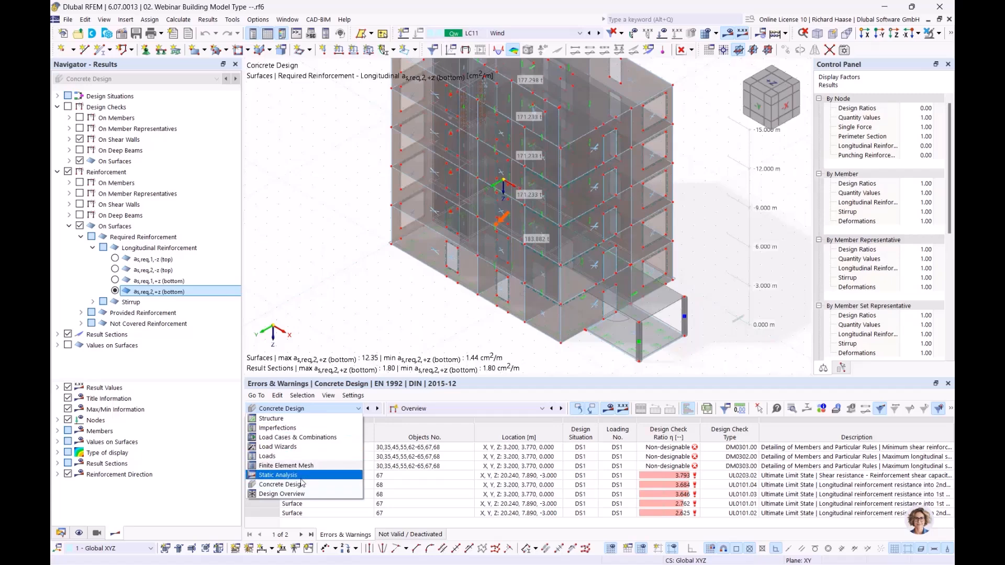
pyautogui.press('Escape')
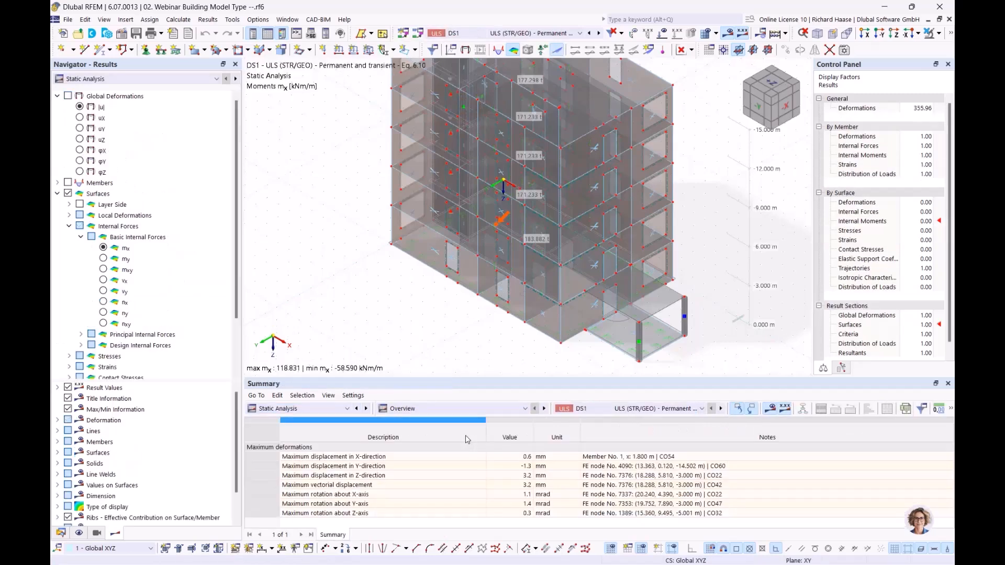
pyautogui.click(456, 406)
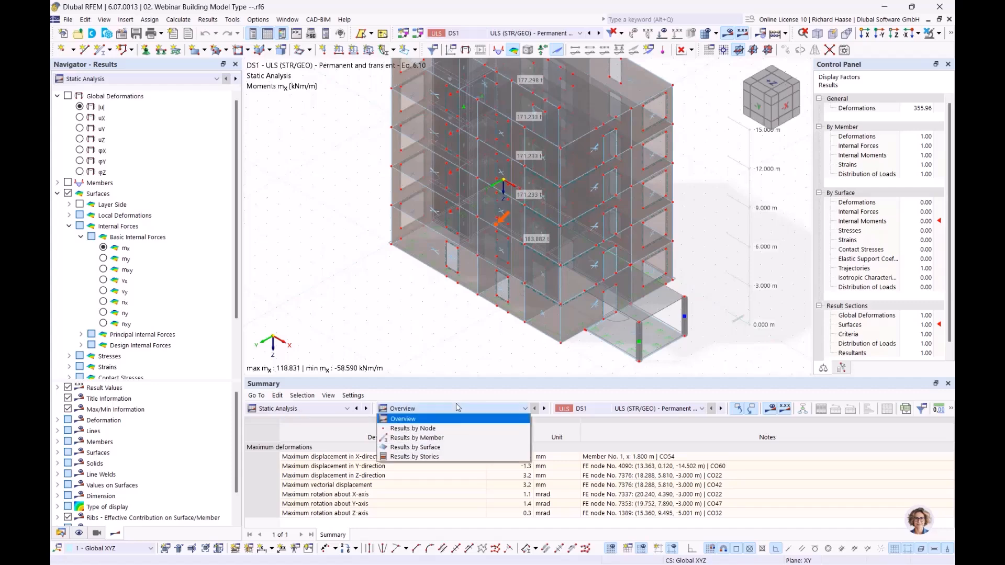
pyautogui.click(430, 458)
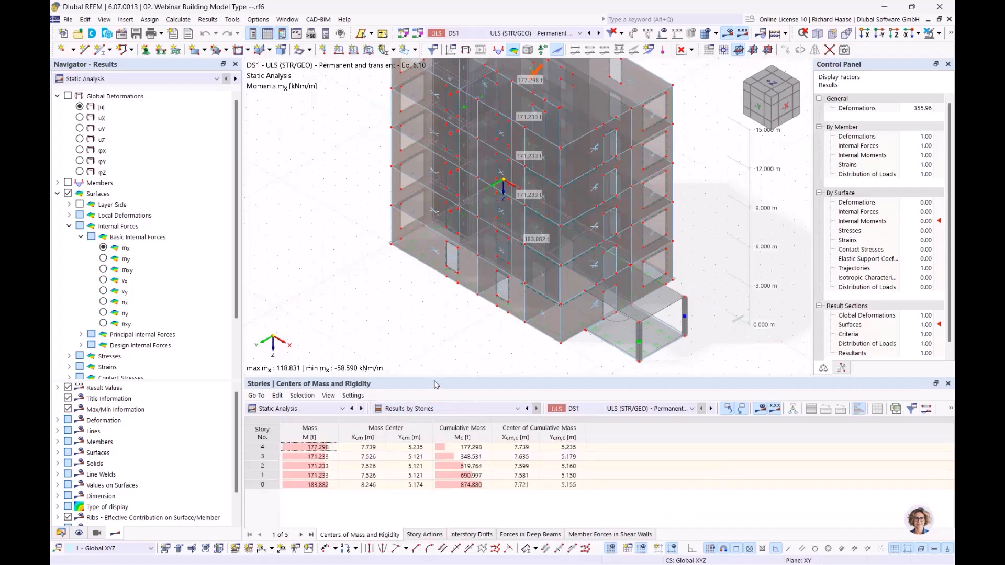
# Step: Enlarge the table panel and highlight each story's center of mass, stories 4 down to 0
pyautogui.moveTo(439, 381); pyautogui.dragTo(451, 362)
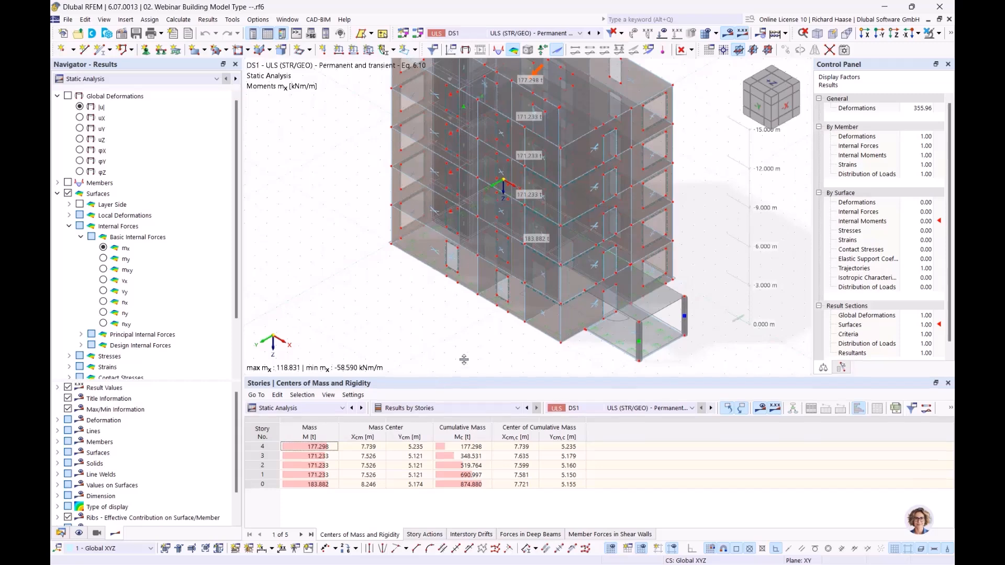
pyautogui.moveTo(489, 331); pyautogui.dragTo(397, 351, button='middle')
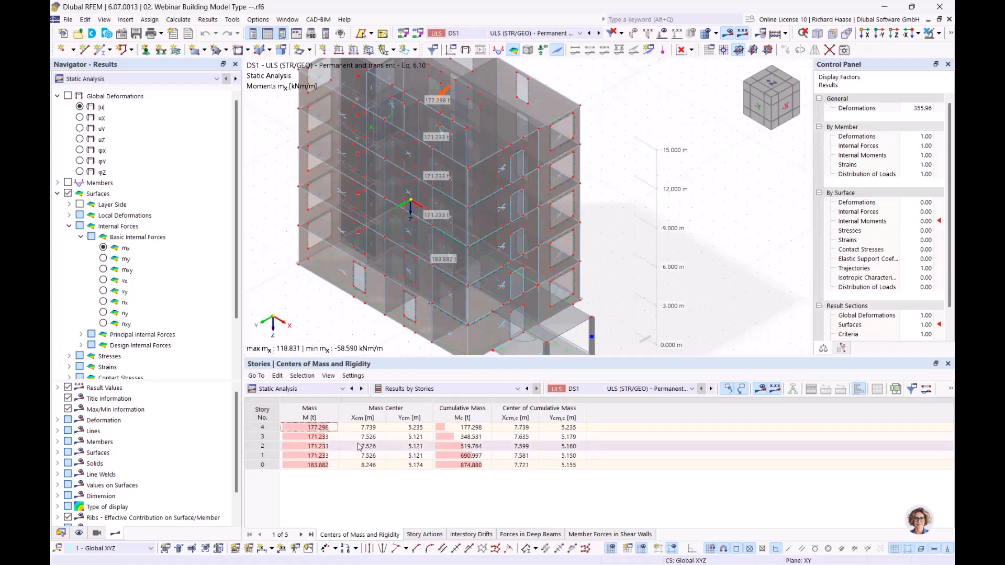
pyautogui.click(329, 428)
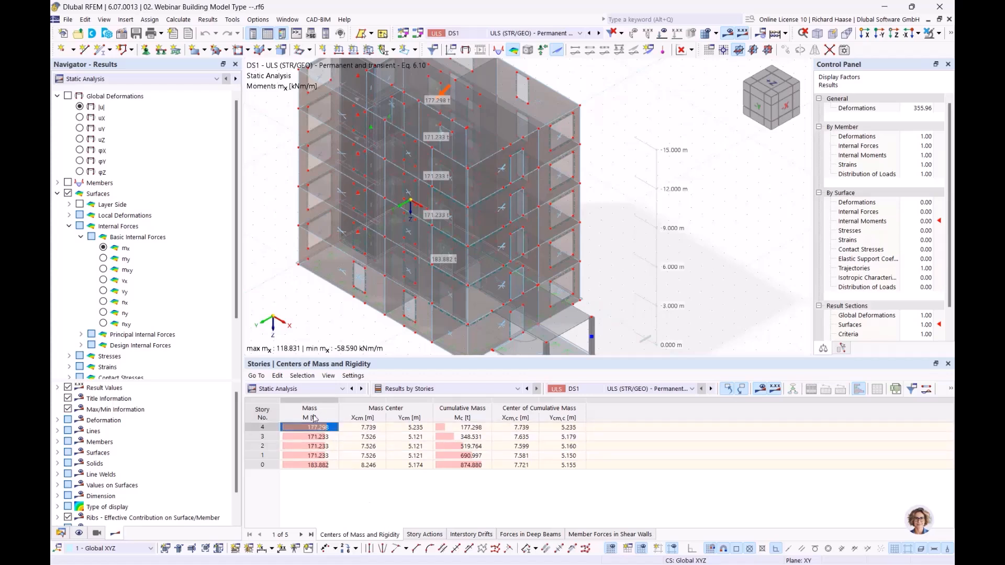
pyautogui.keyDown('ctrl'); pyautogui.moveTo(546, 234); pyautogui.dragTo(411, 355, button='middle'); pyautogui.keyUp('ctrl')
pyautogui.click(325, 437)
pyautogui.click(323, 446)
pyautogui.click(322, 455)
pyautogui.press('Up')
pyautogui.press('Up')
pyautogui.press('Up')
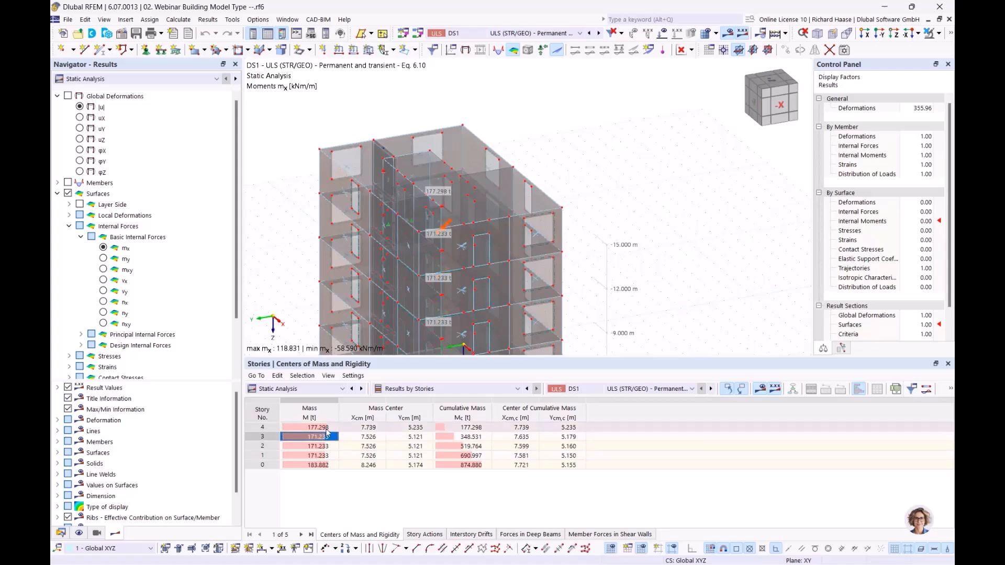
pyautogui.click(318, 464)
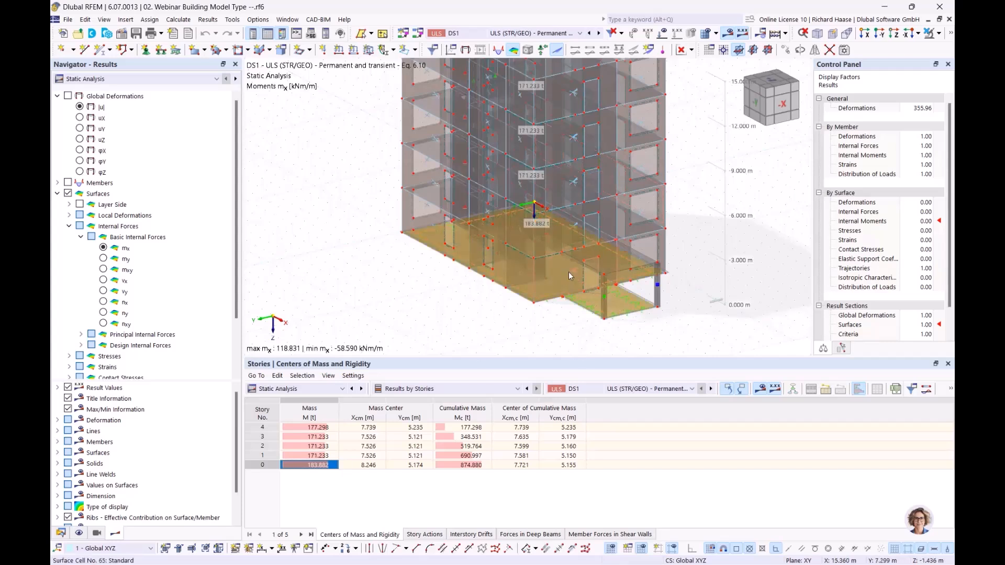
pyautogui.moveTo(569, 272)
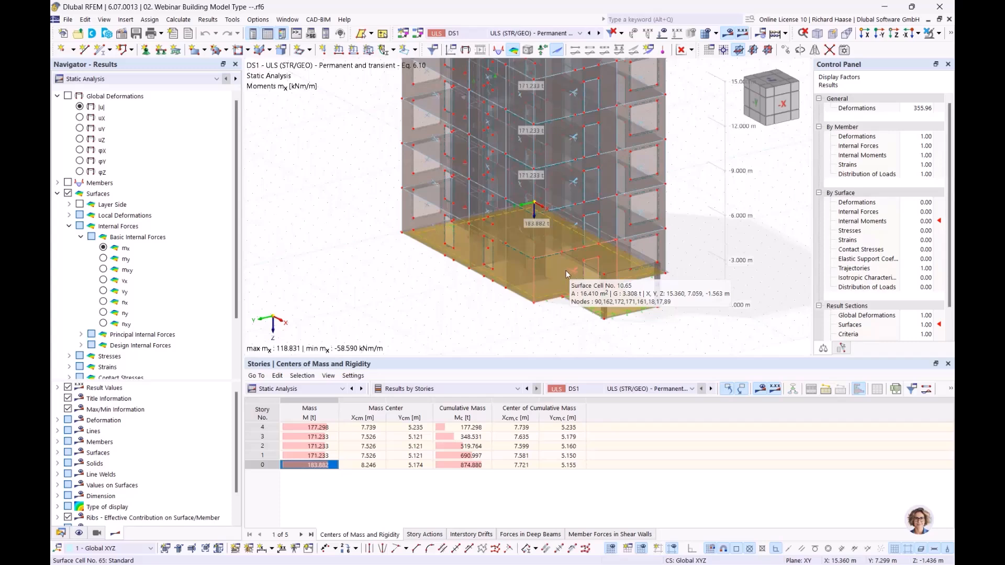
pyautogui.moveTo(418, 343); pyautogui.dragTo(333, 416, button='middle')
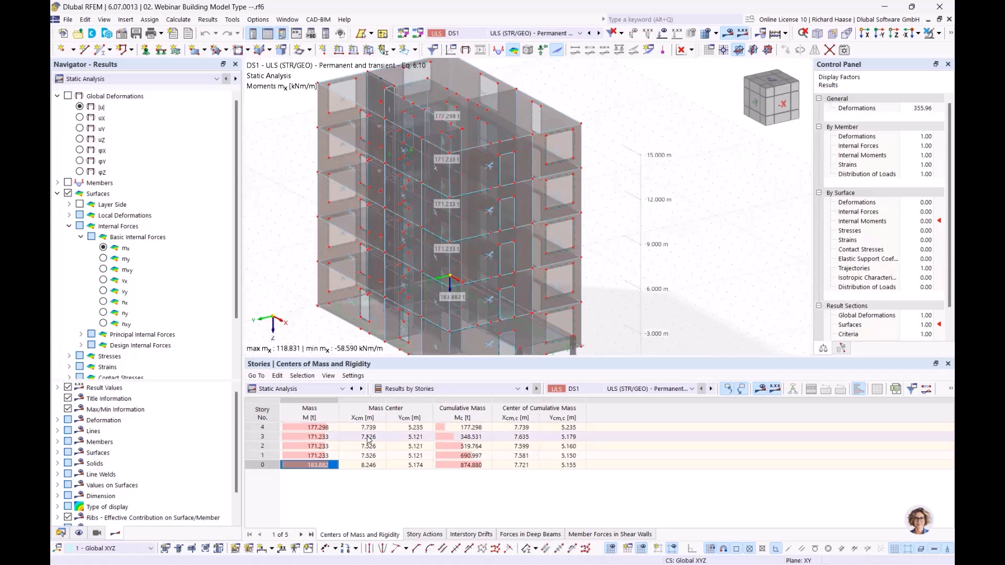
pyautogui.click(403, 438)
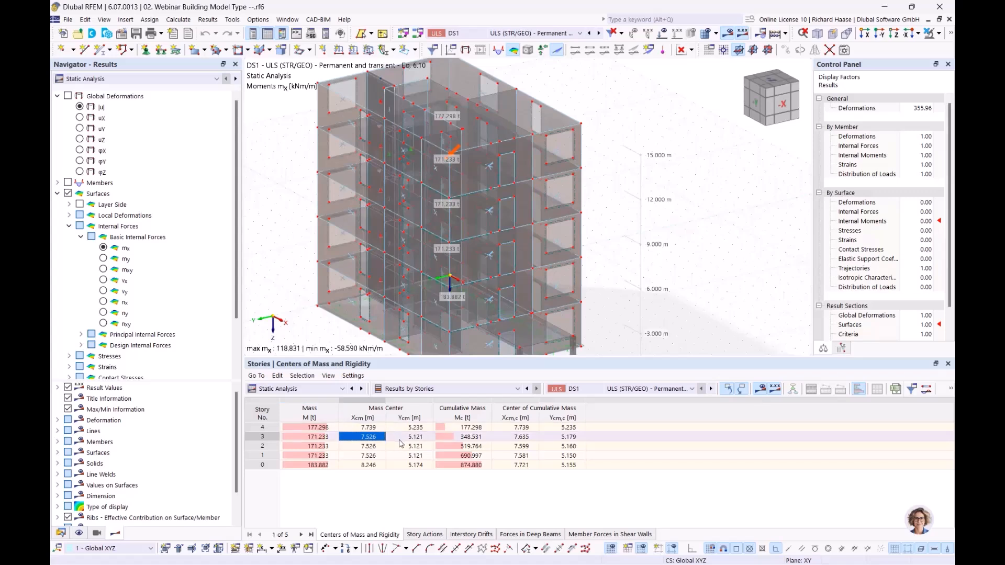
pyautogui.click(409, 446)
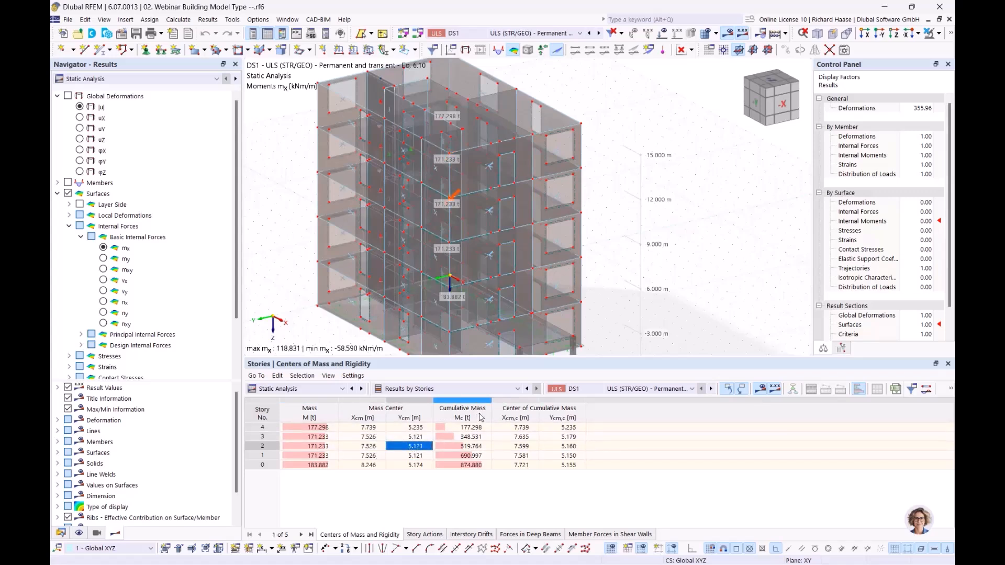
pyautogui.click(472, 428)
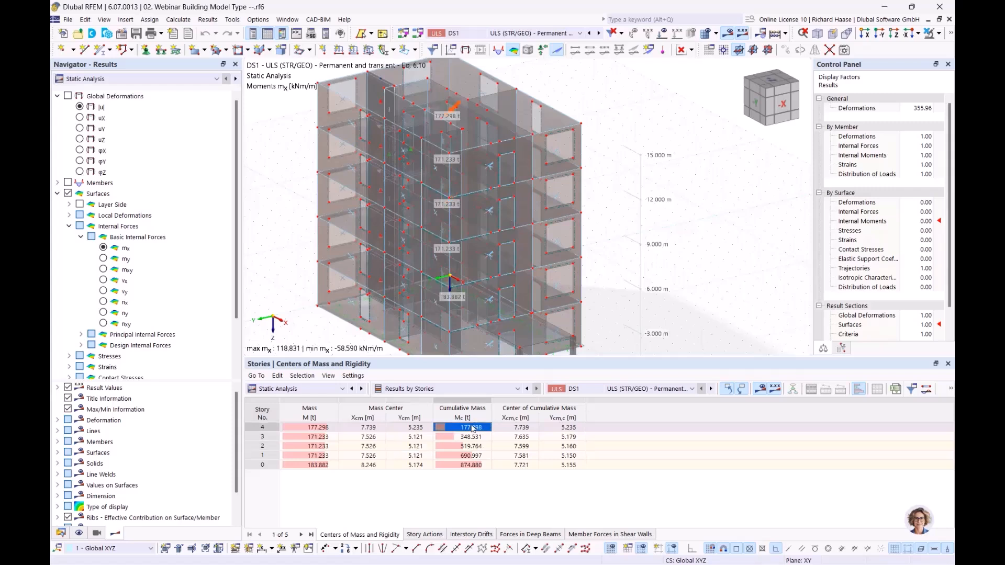
pyautogui.click(313, 428)
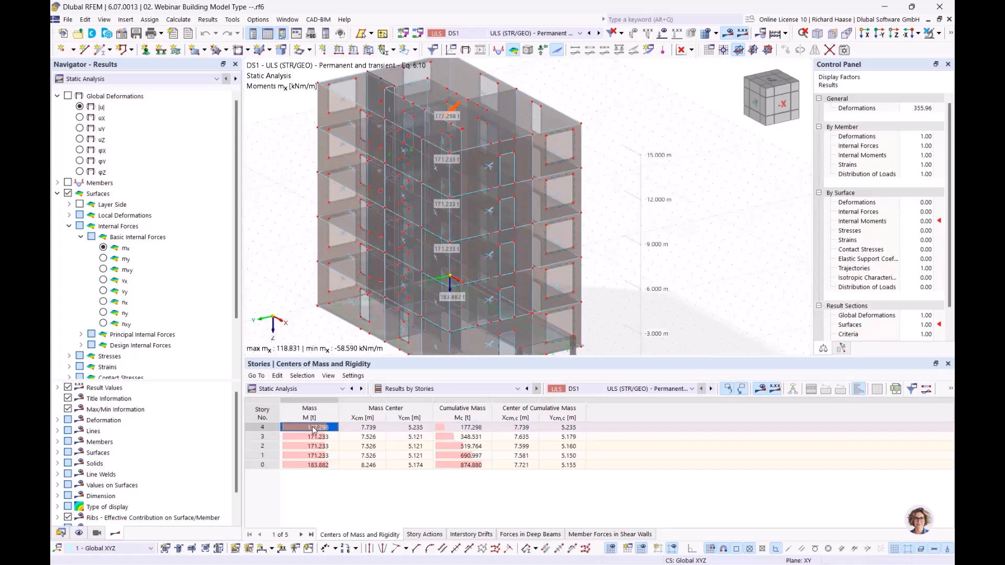
pyautogui.click(374, 429)
pyautogui.click(395, 428)
pyautogui.click(479, 428)
pyautogui.click(512, 428)
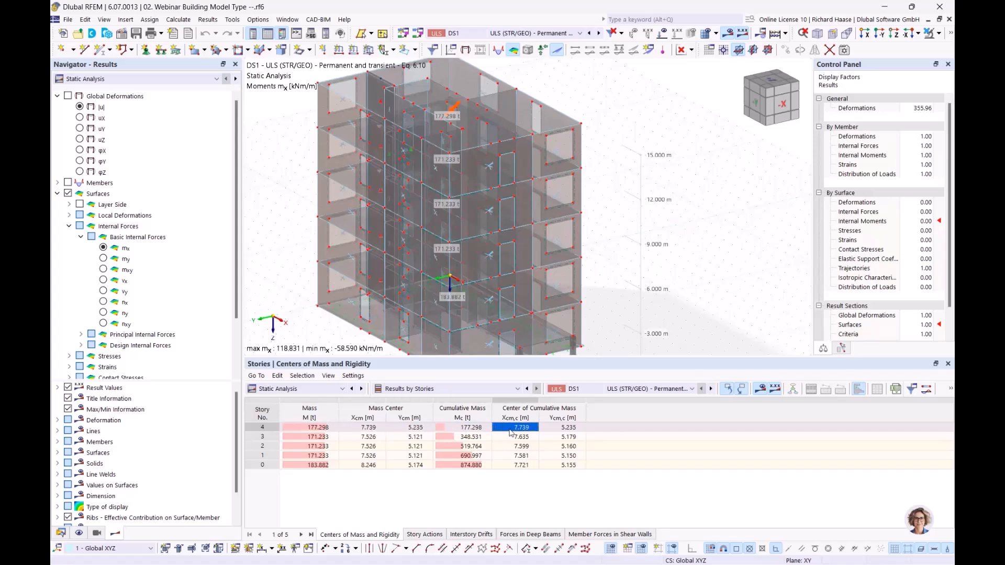
pyautogui.click(570, 429)
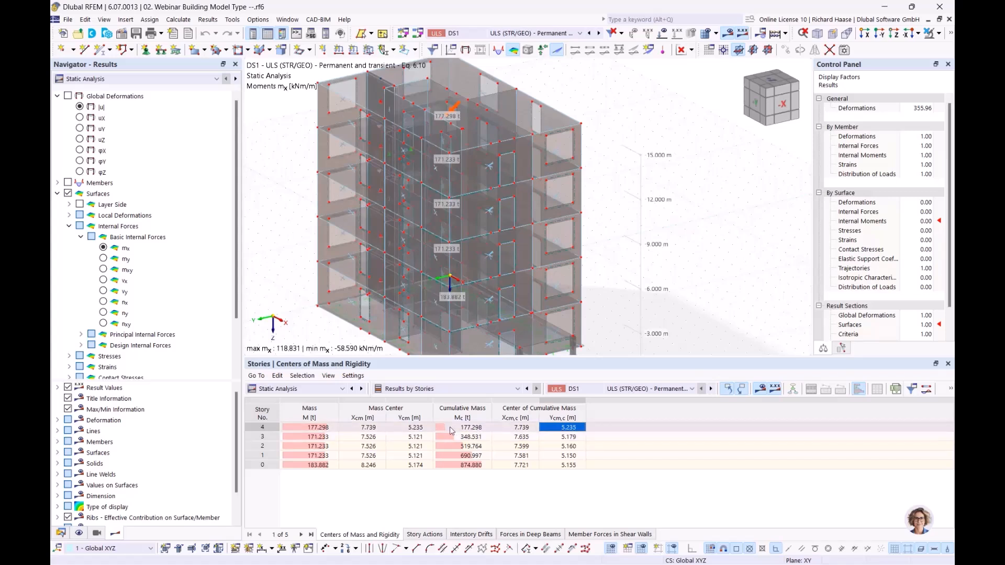
pyautogui.click(477, 437)
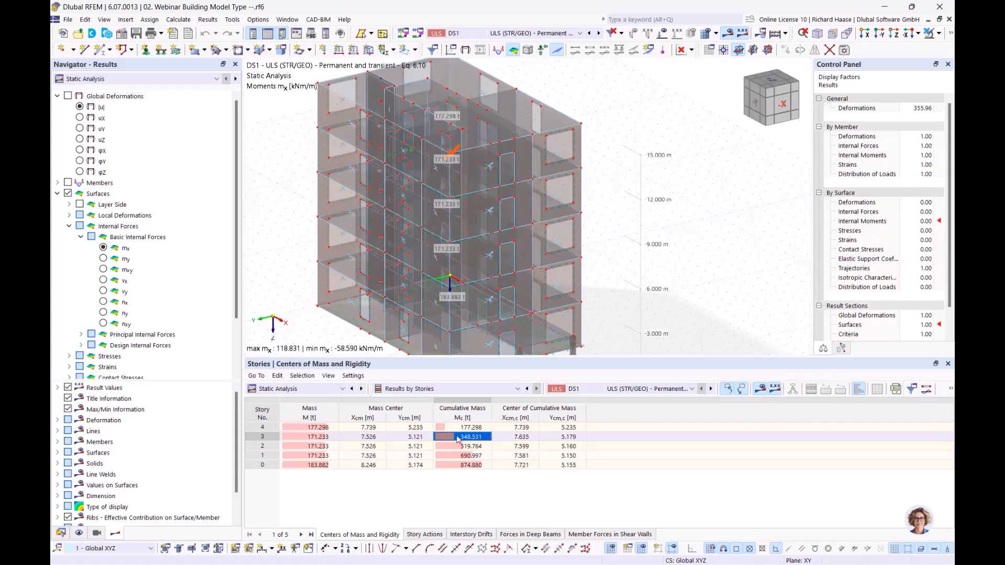
pyautogui.click(316, 439)
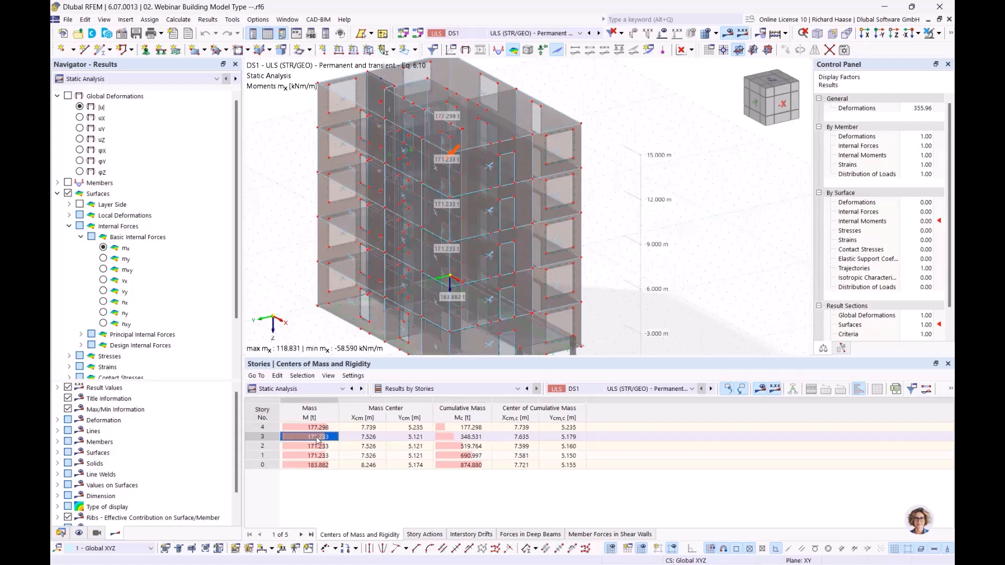
pyautogui.click(322, 428)
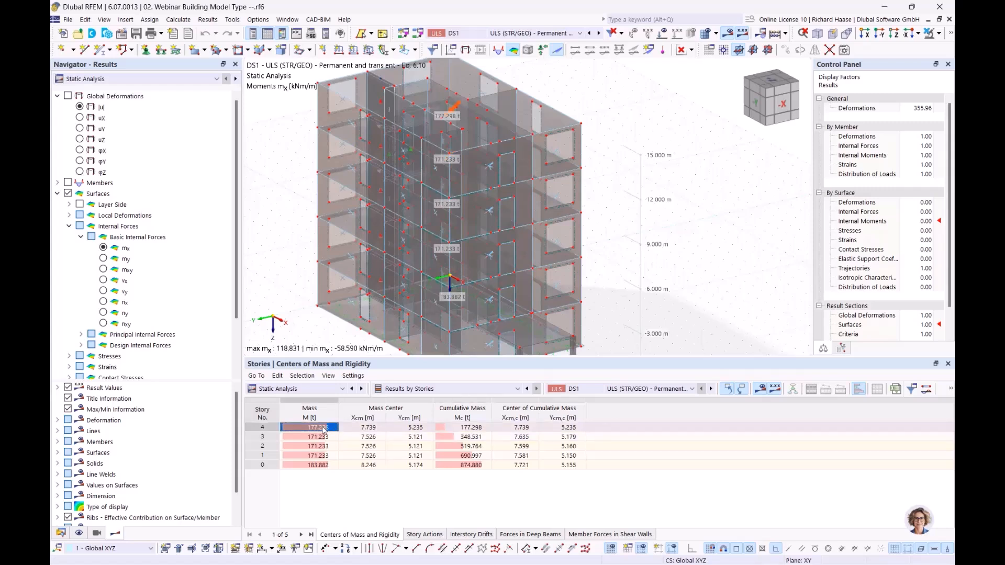
pyautogui.click(474, 446)
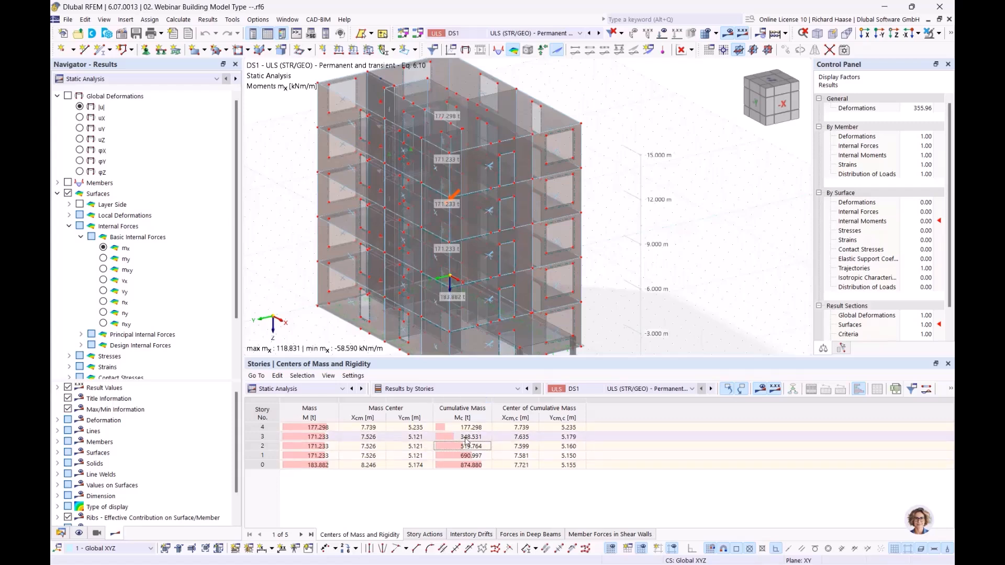
# Step: Switch the results table to Story Actions and bring the building into view
pyautogui.click(433, 534)
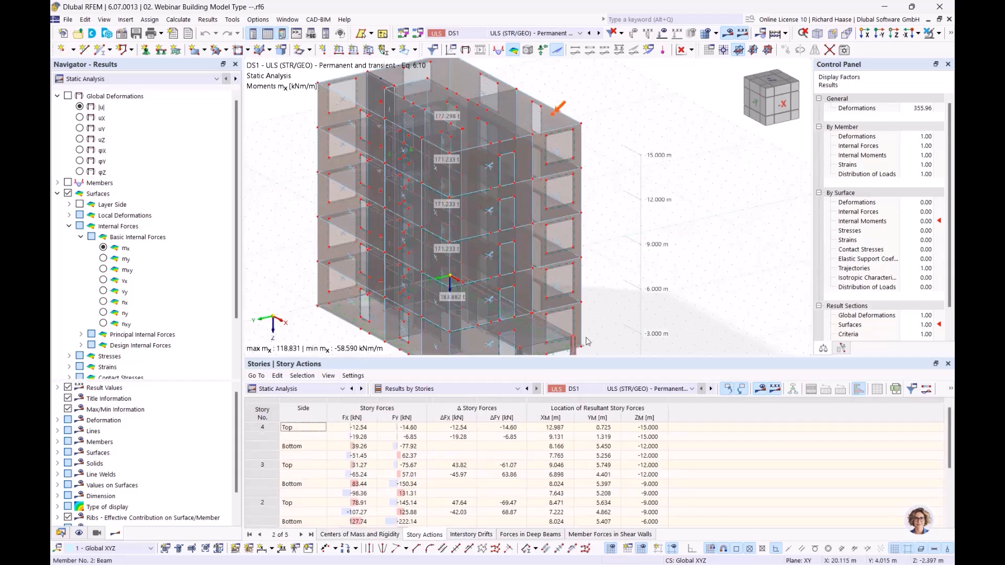
pyautogui.moveTo(574, 233); pyautogui.dragTo(590, 239, button='middle')
pyautogui.scroll(1, 574, 230)
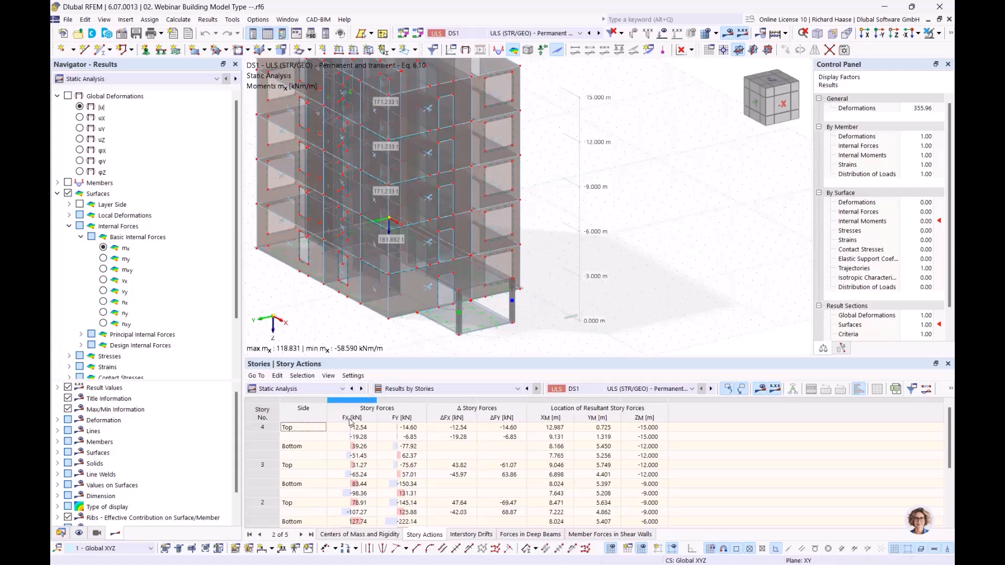
pyautogui.moveTo(337, 310); pyautogui.dragTo(393, 310, button='middle')
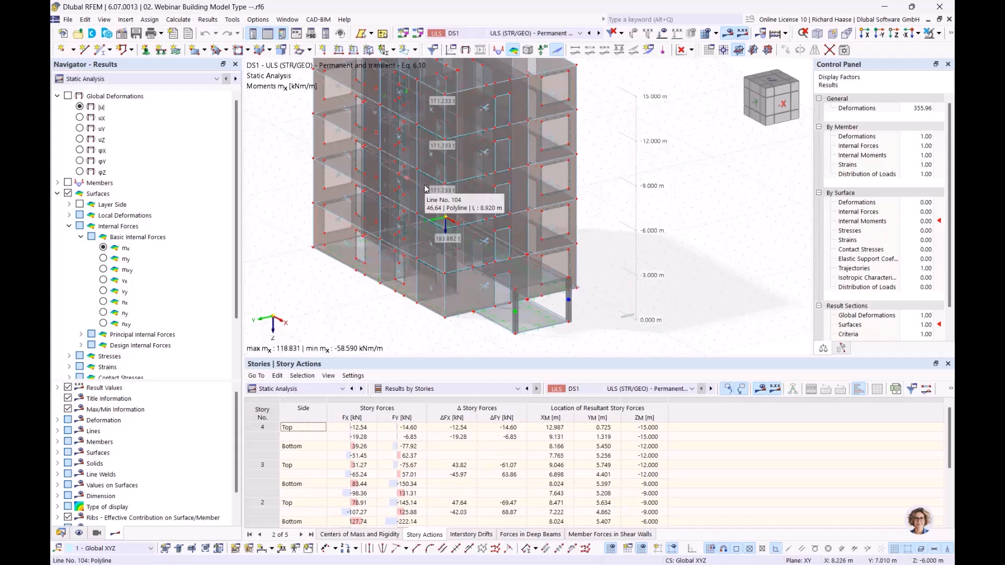
# Step: Highlight story 4's top FX, FY and ΔFX of -12.54, then scroll the table
pyautogui.click(367, 429)
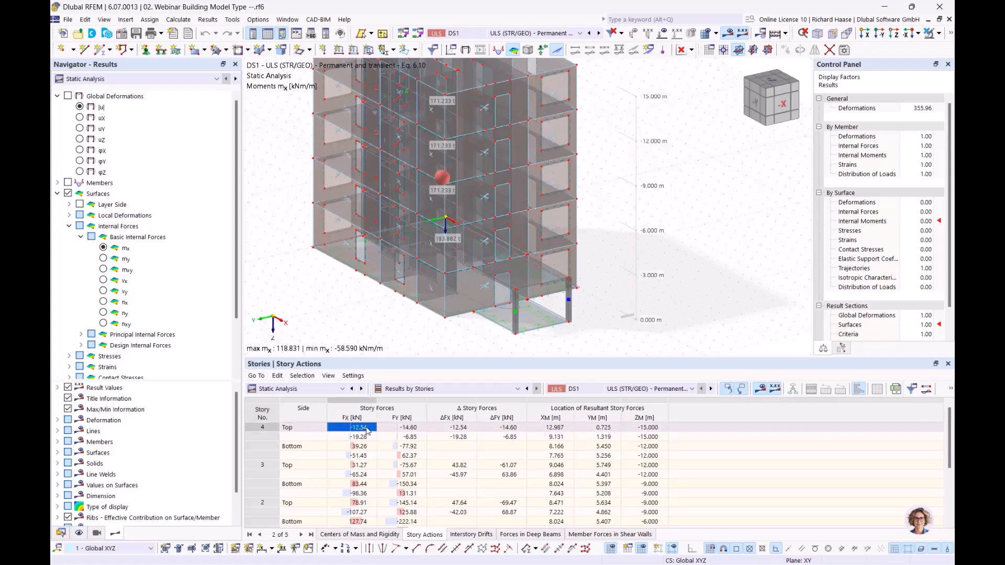
pyautogui.click(411, 428)
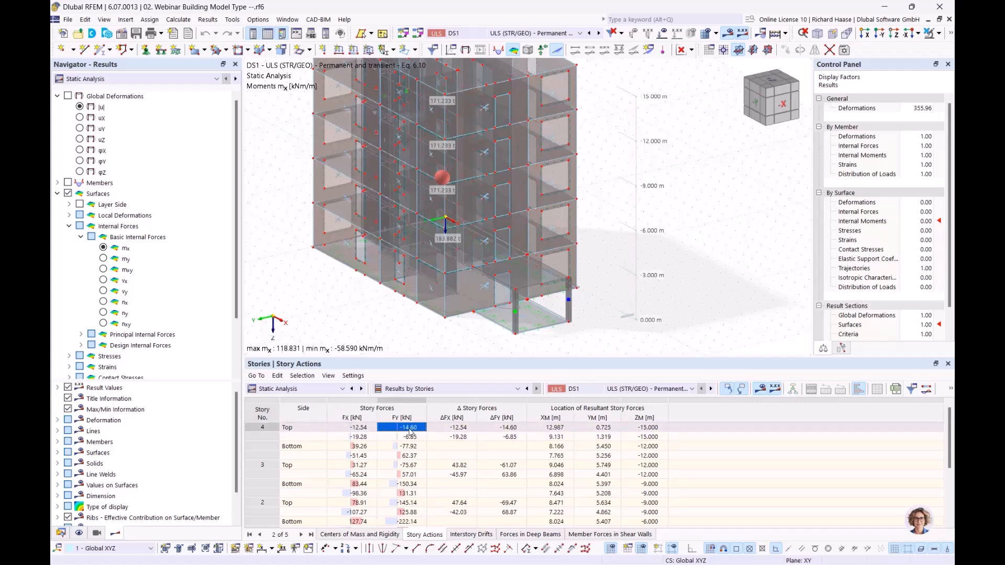
pyautogui.click(302, 430)
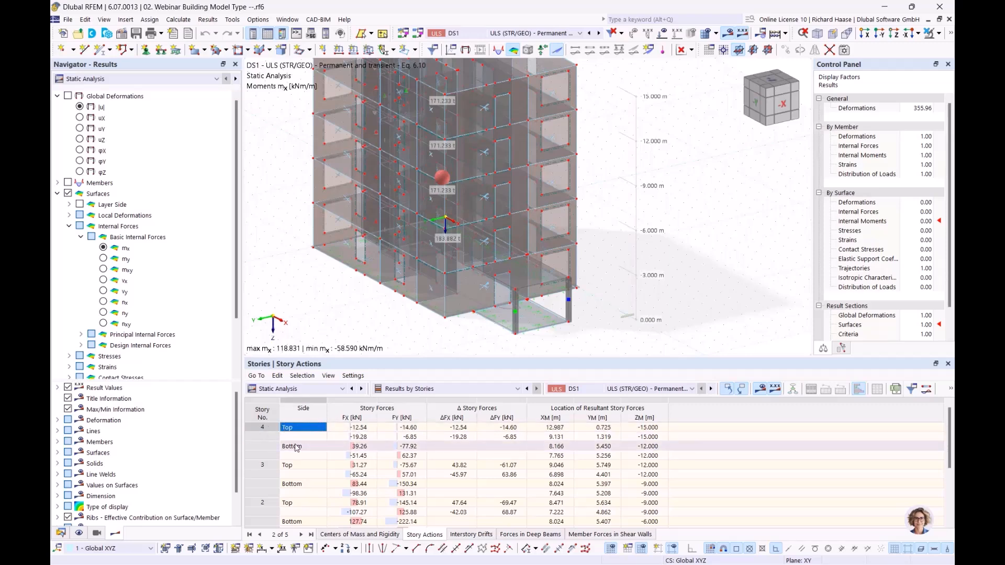
pyautogui.click(464, 434)
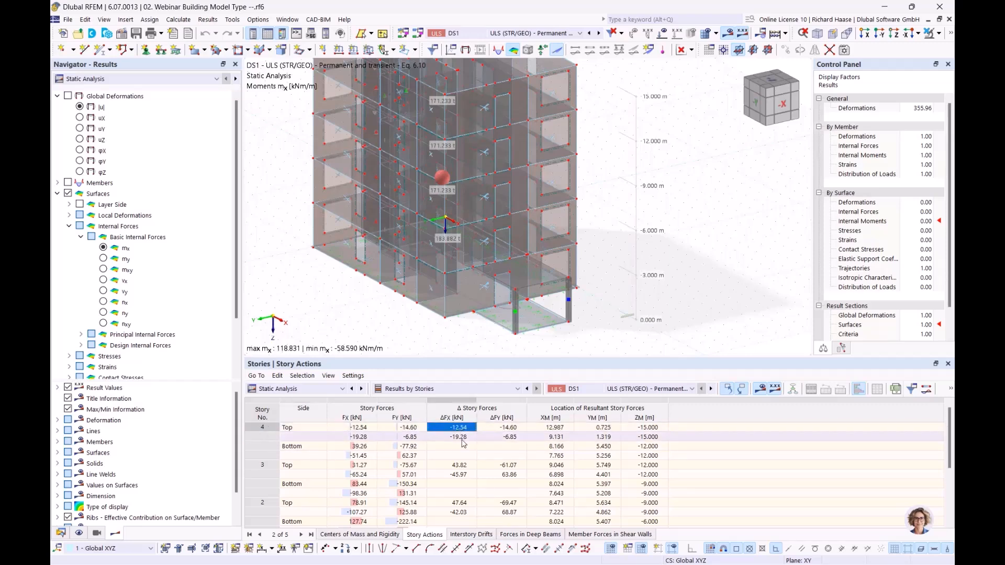
pyautogui.click(463, 428)
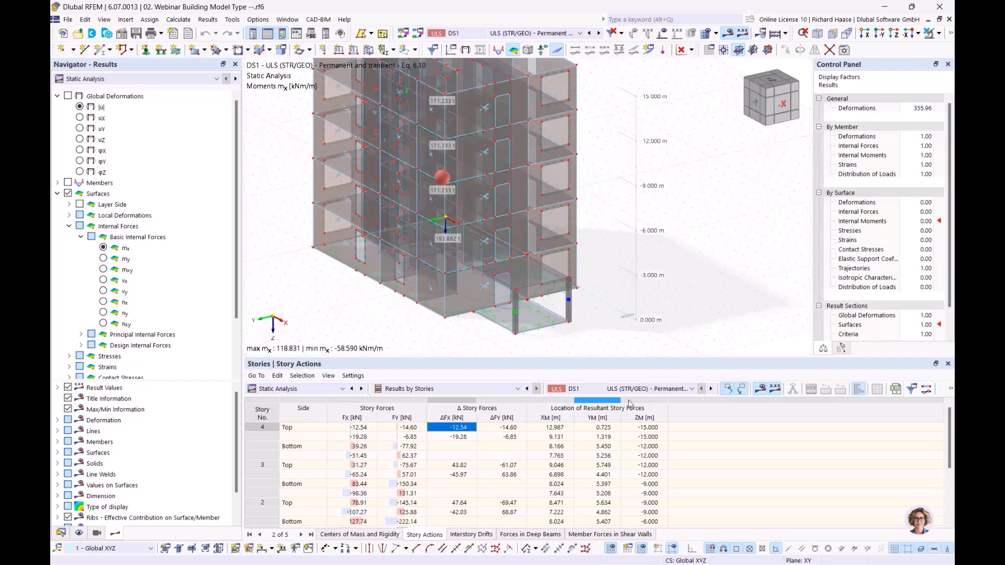
pyautogui.scroll(-3, 619, 430)
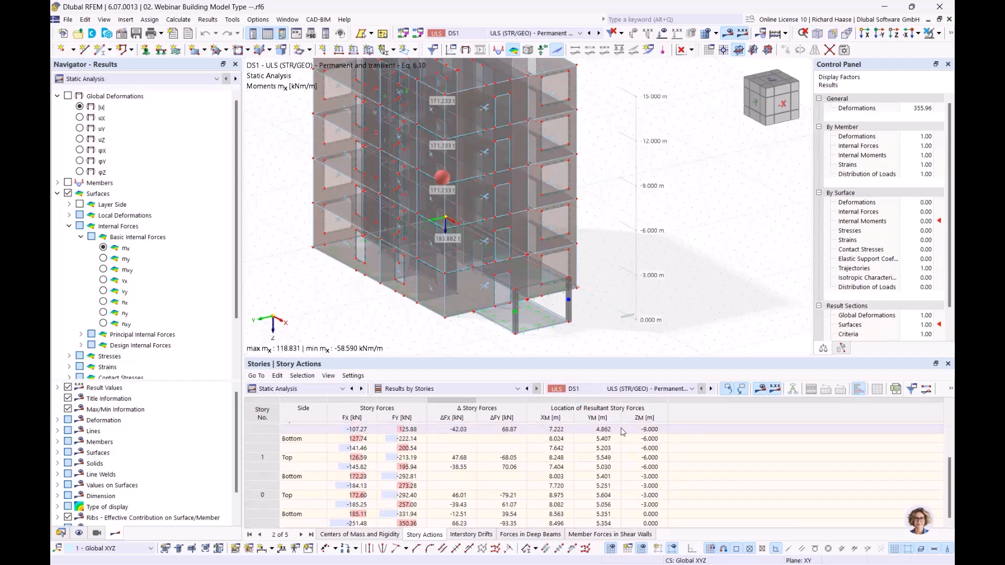
# Step: Show the Interstory Drifts table and highlight story 4's ΔuY drift
pyautogui.click(472, 534)
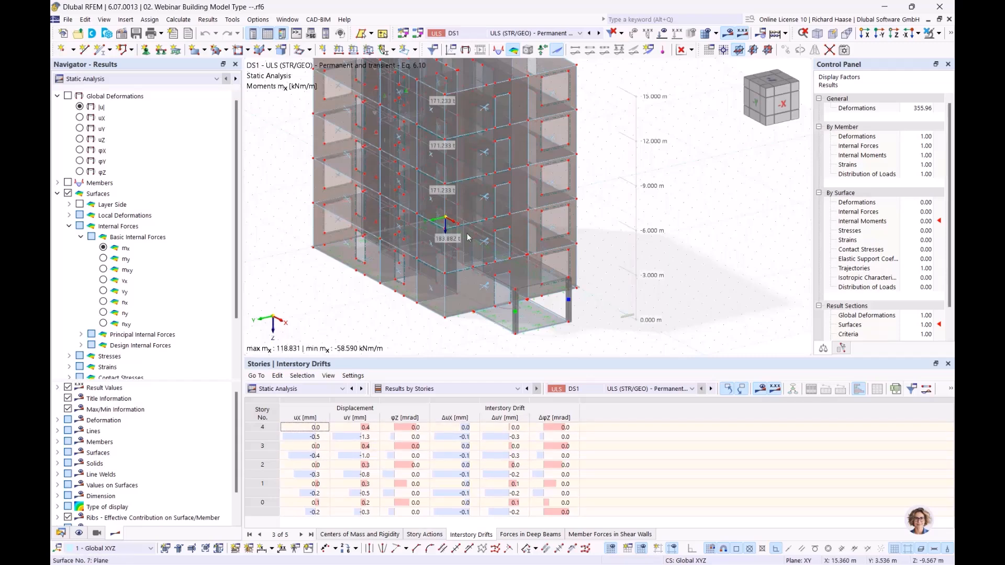
pyautogui.moveTo(620, 260); pyautogui.dragTo(636, 292, button='middle')
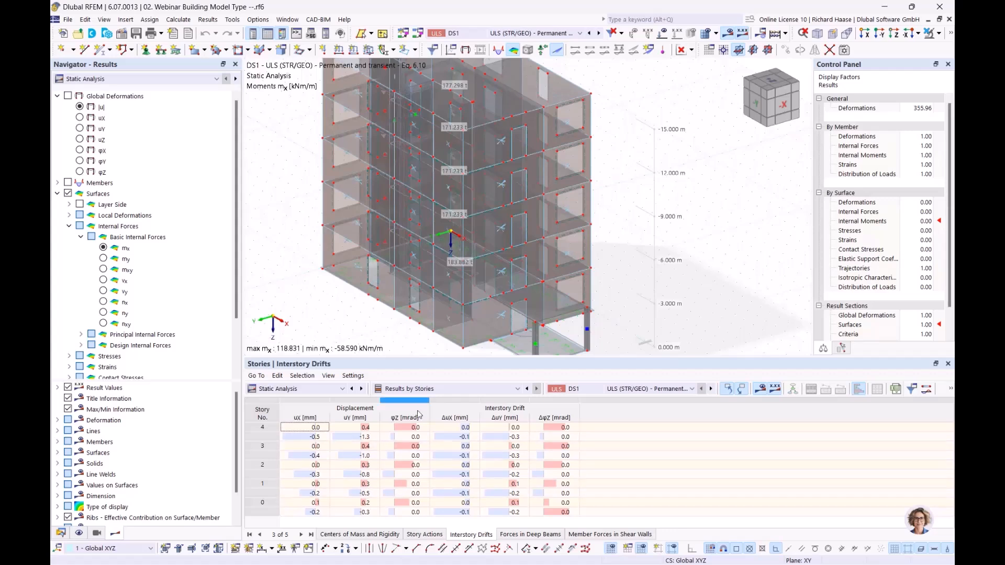
pyautogui.click(516, 428)
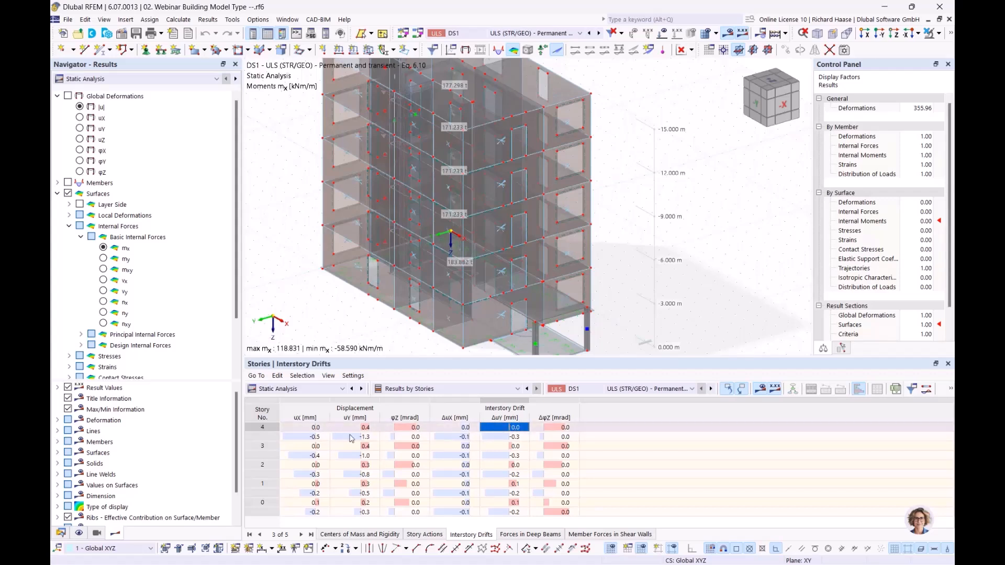
# Step: Display the Forces in Deep Beams table for deep beam 1 at story 3
pyautogui.click(544, 534)
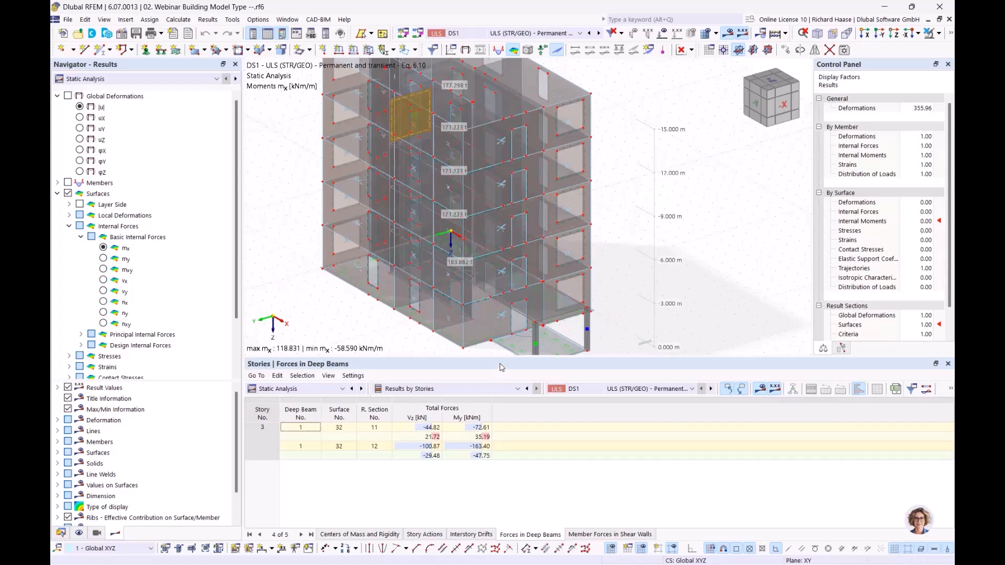
pyautogui.moveTo(604, 189); pyautogui.dragTo(649, 230, button='middle')
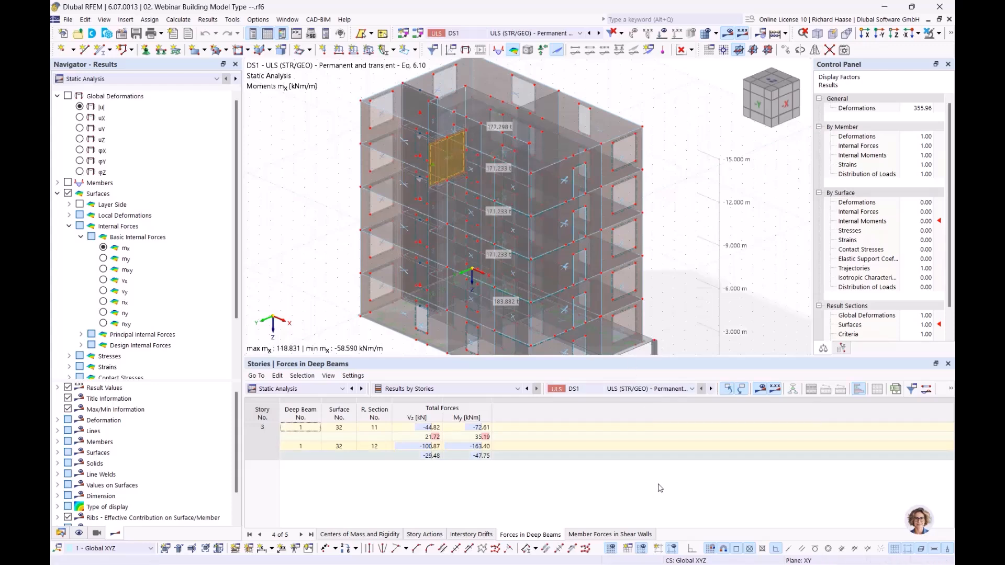
# Step: Review shear wall 1's member forces per story, highlighting story 4's normal force -61.64
pyautogui.click(610, 535)
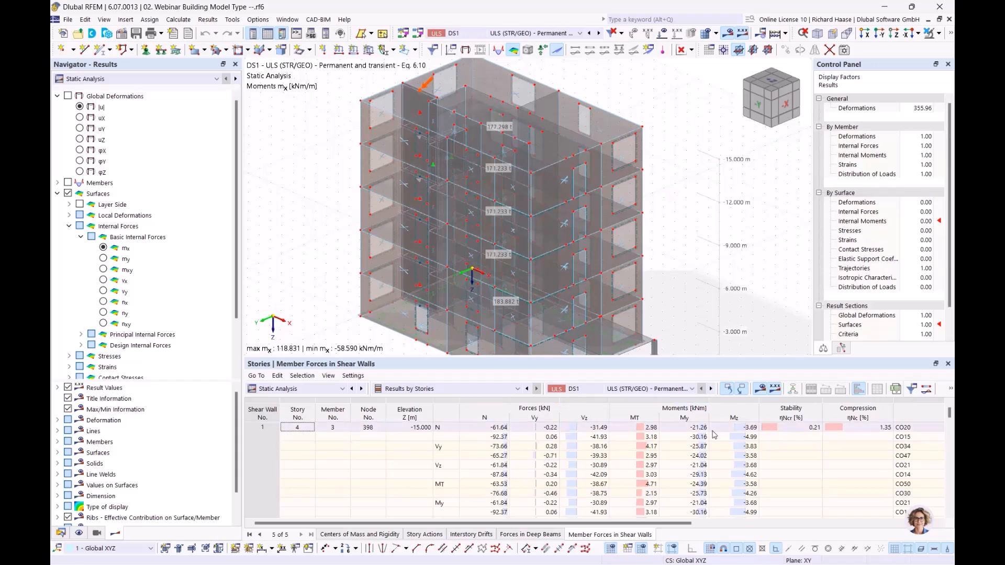
pyautogui.scroll(-1, 685, 432)
pyautogui.scroll(-5, 550, 436)
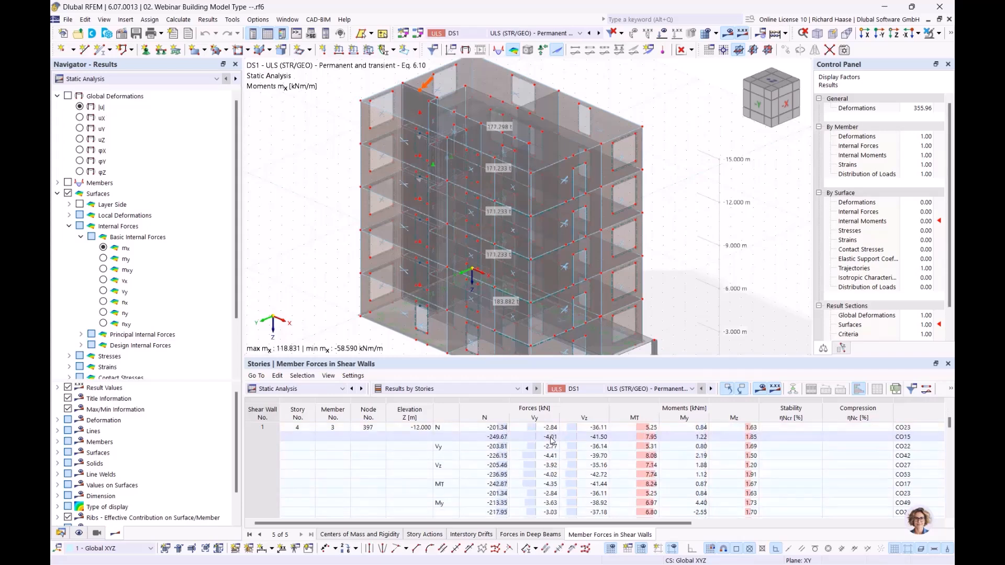
pyautogui.scroll(6, 308, 467)
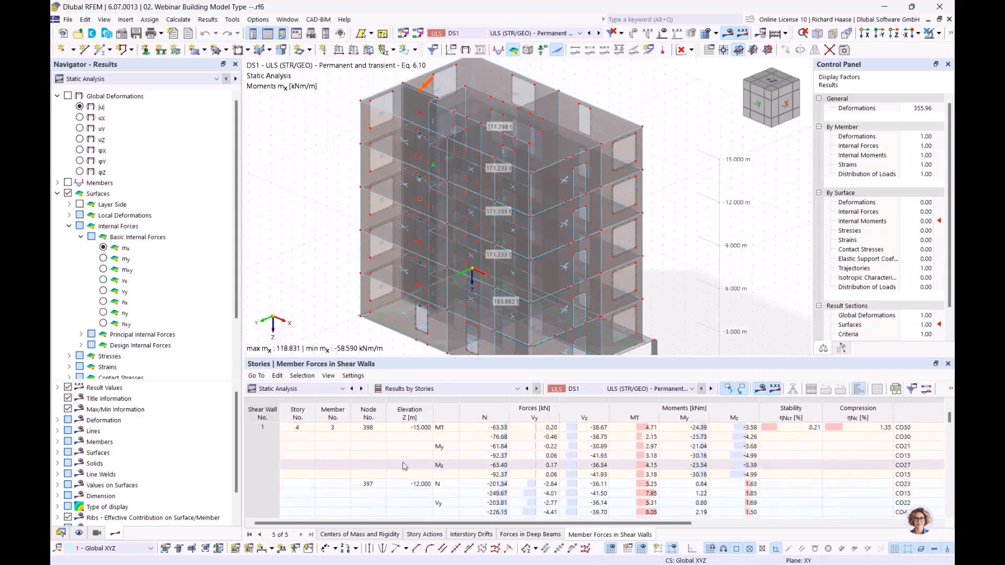
pyautogui.scroll(-4, 506, 457)
pyautogui.scroll(-10, 507, 458)
pyautogui.scroll(5, 502, 463)
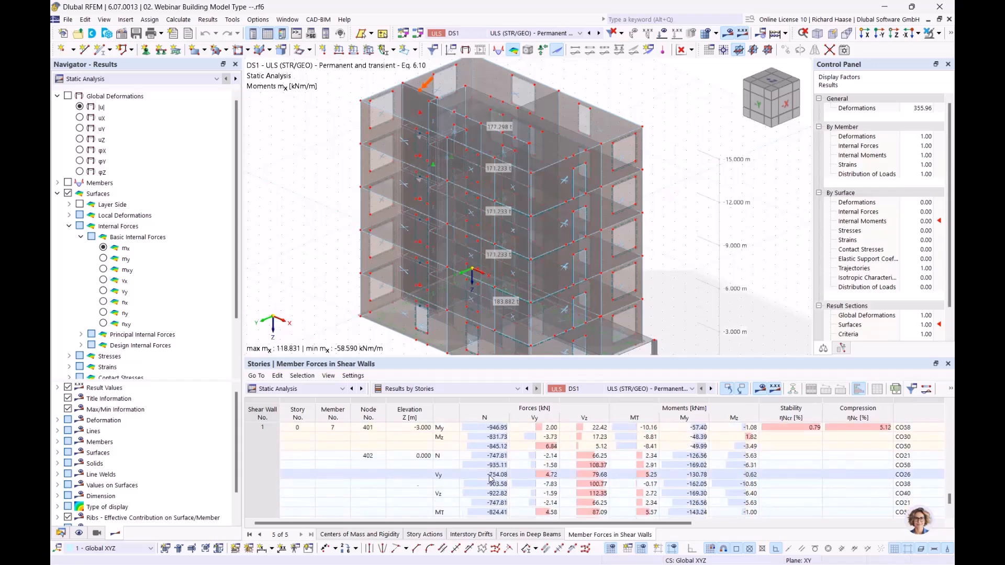
pyautogui.scroll(8, 494, 449)
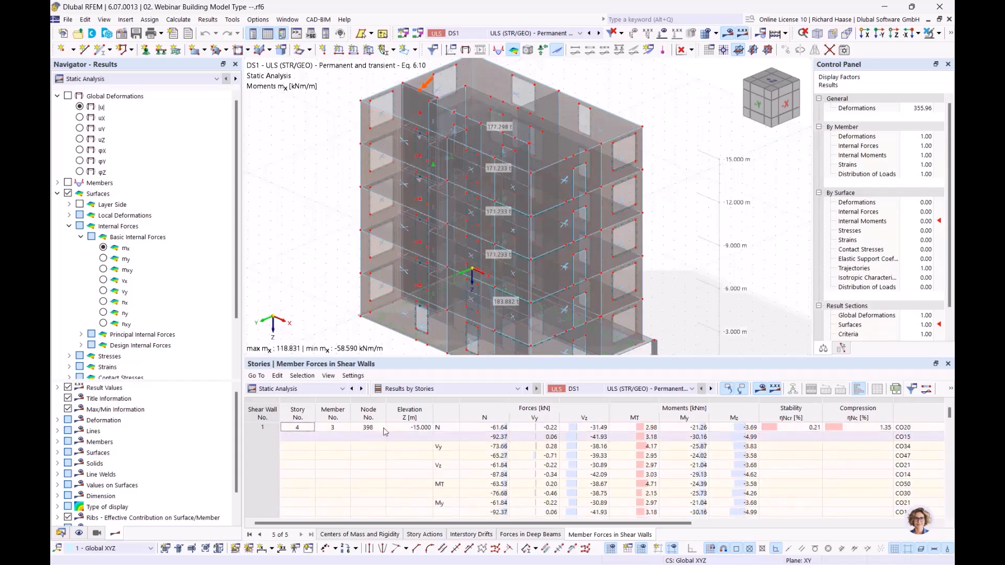
pyautogui.click(502, 430)
pyautogui.scroll(-5, 503, 458)
pyautogui.scroll(-4, 498, 451)
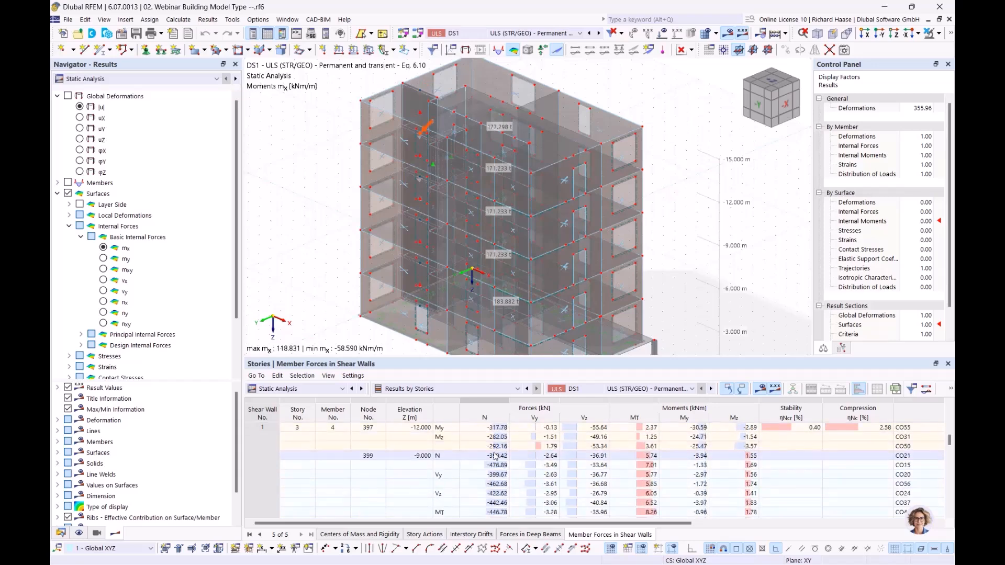